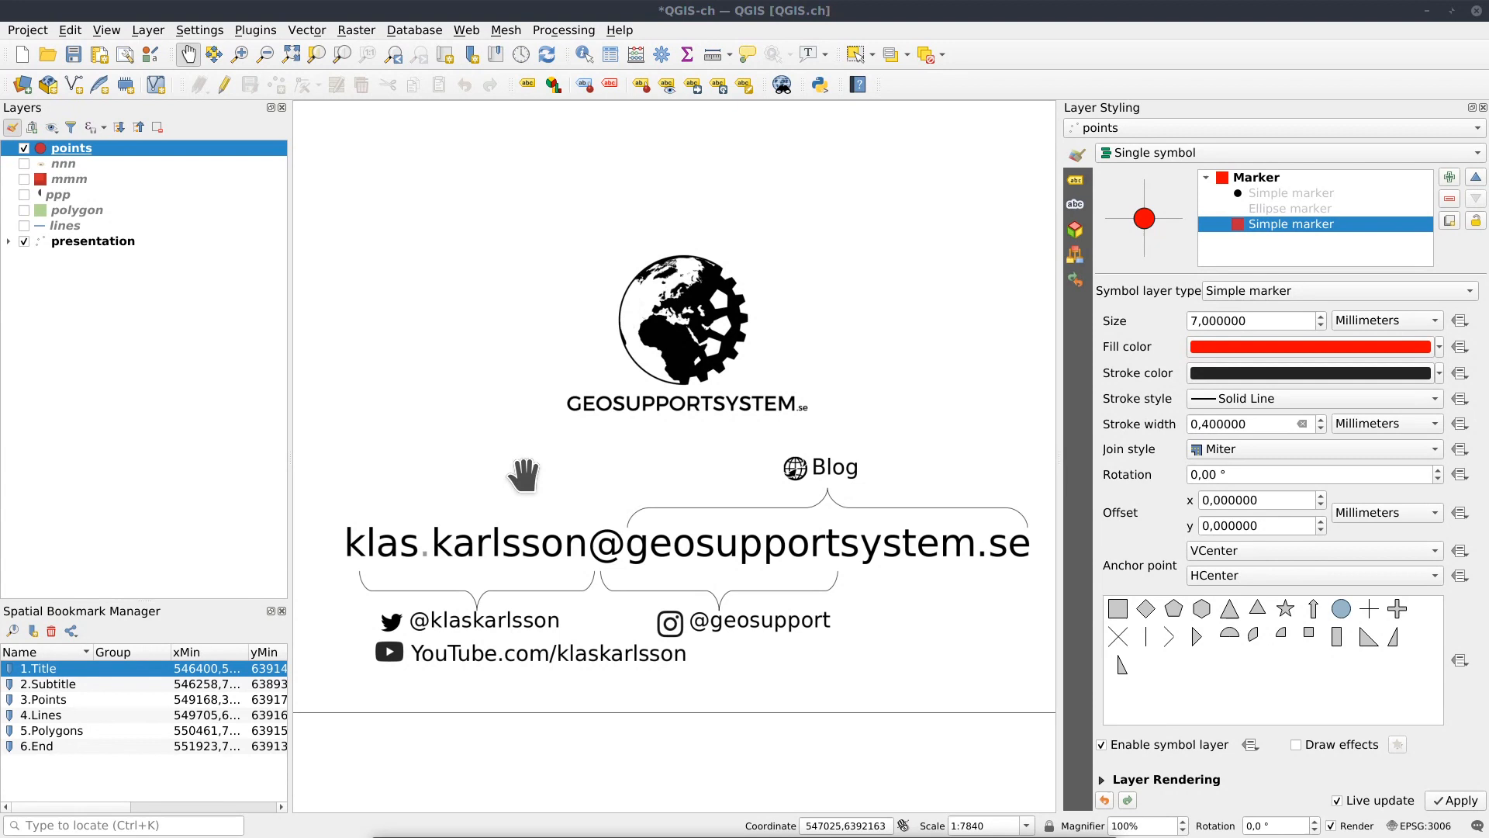
Look over the whole presentation layout on the map and return to the 1.Title bookmark.
scroll(524, 476, "down", 5)
scroll(532, 496, "up", 2)
mouse_move(673, 548)
left_mouse_down()
mouse_move(603, 551)
mouse_move(660, 570)
left_mouse_up()
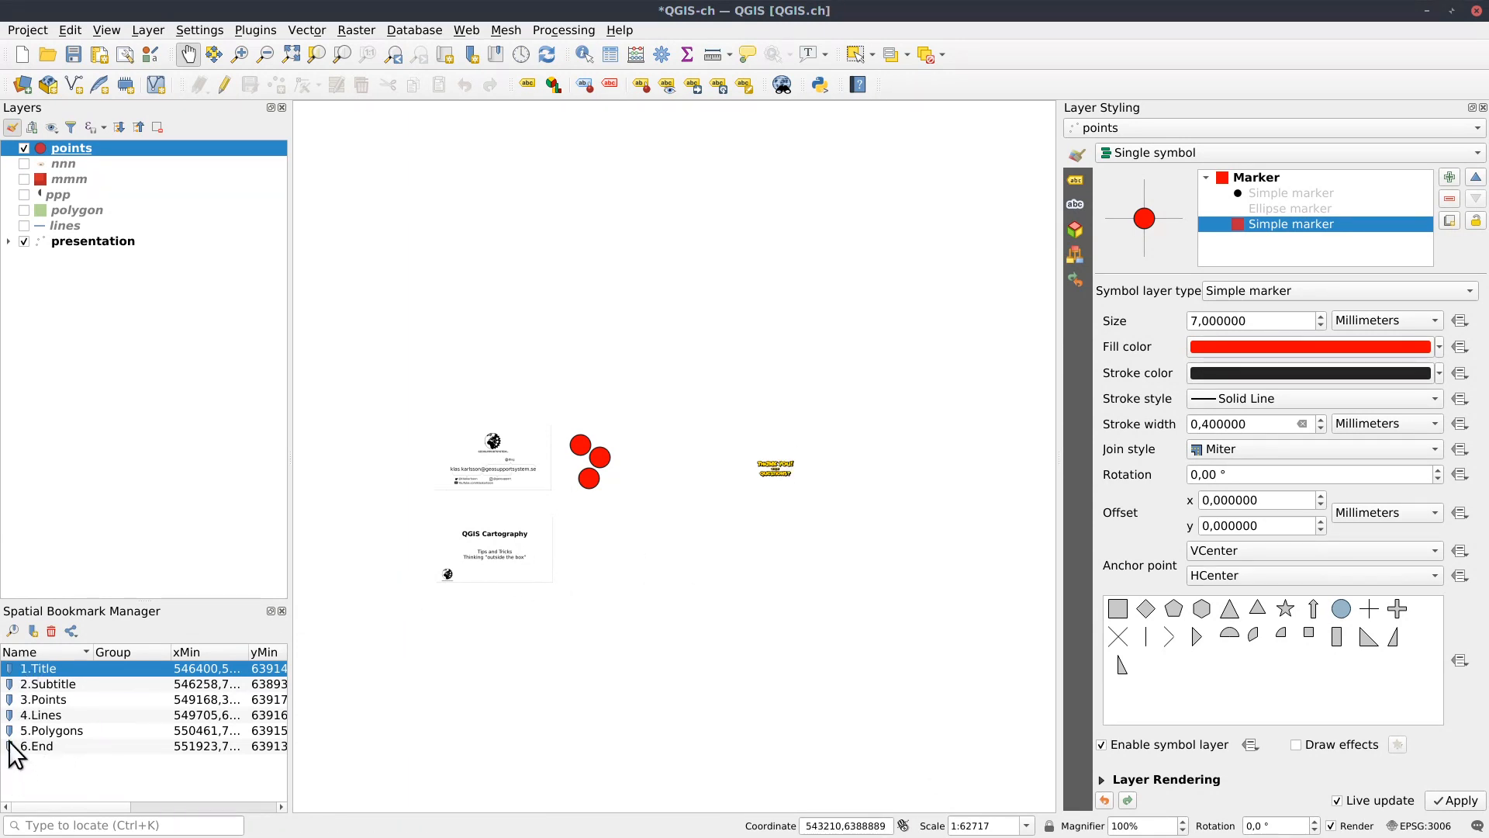
double_click(13, 672)
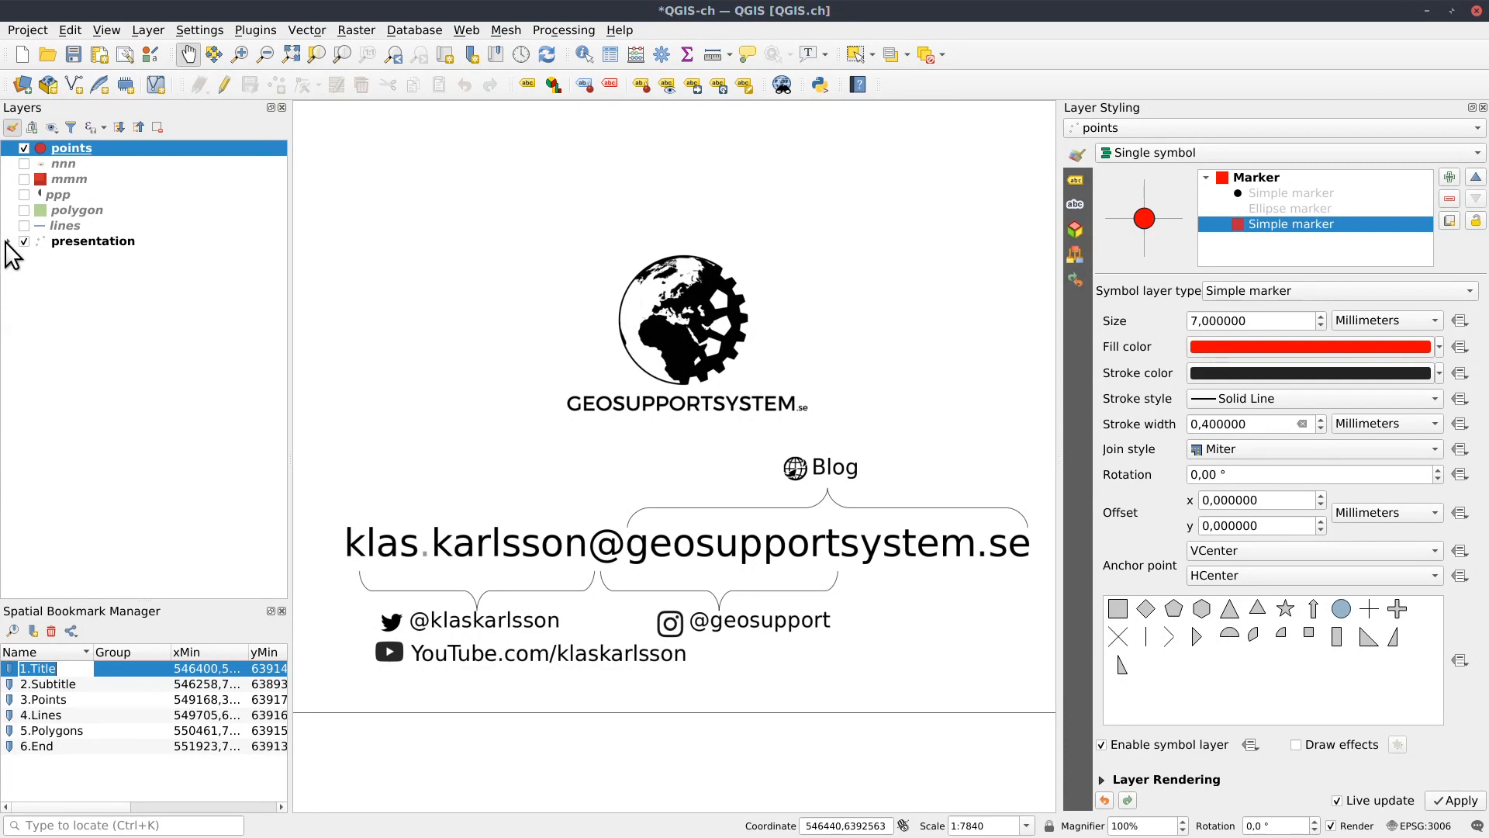
Inspect the presentation layer's categorized styling and open the symbol of the category with value 30.
left_click(94, 240)
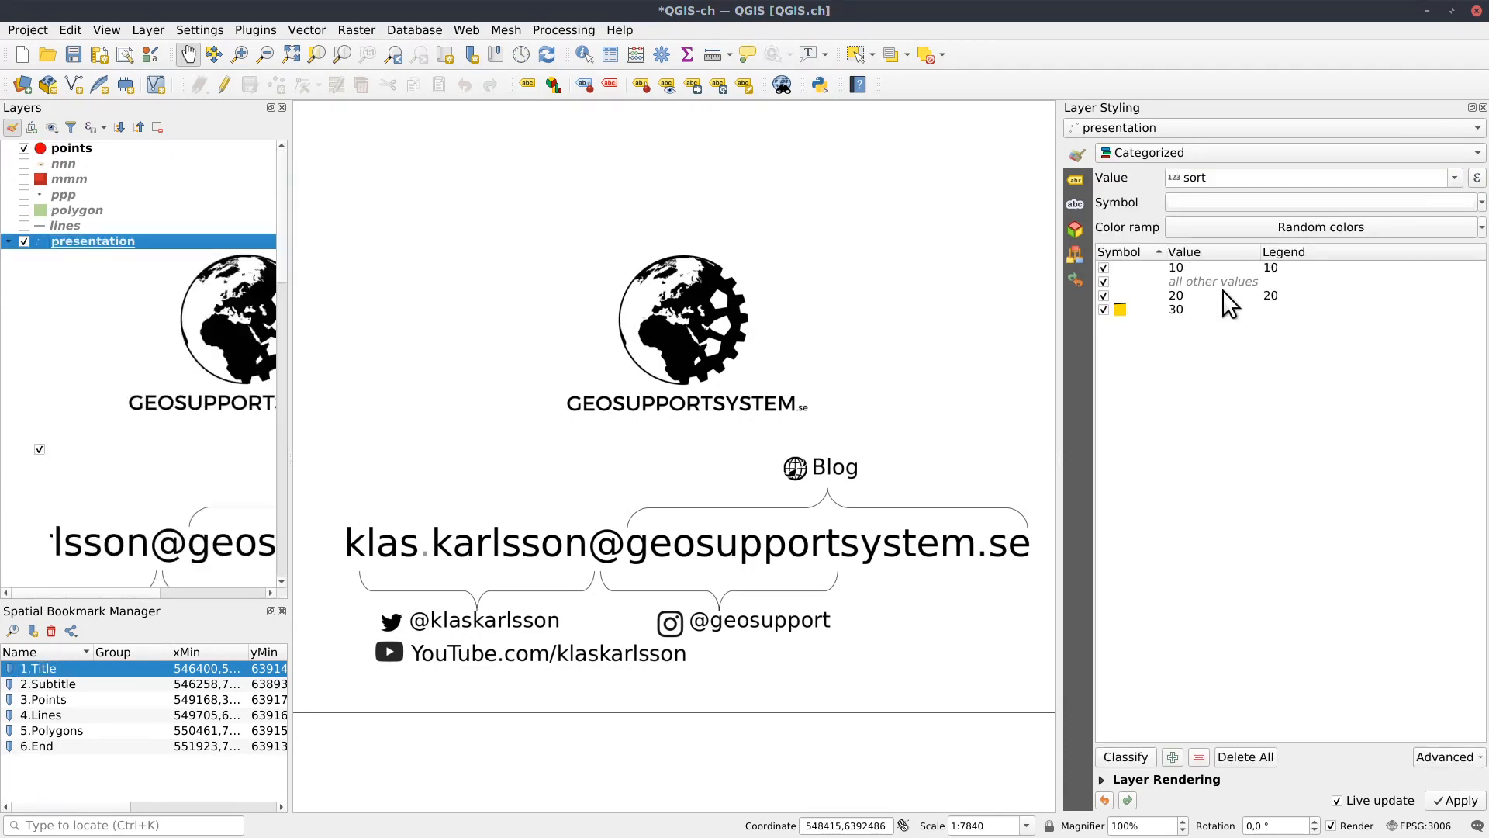
left_click(1171, 310)
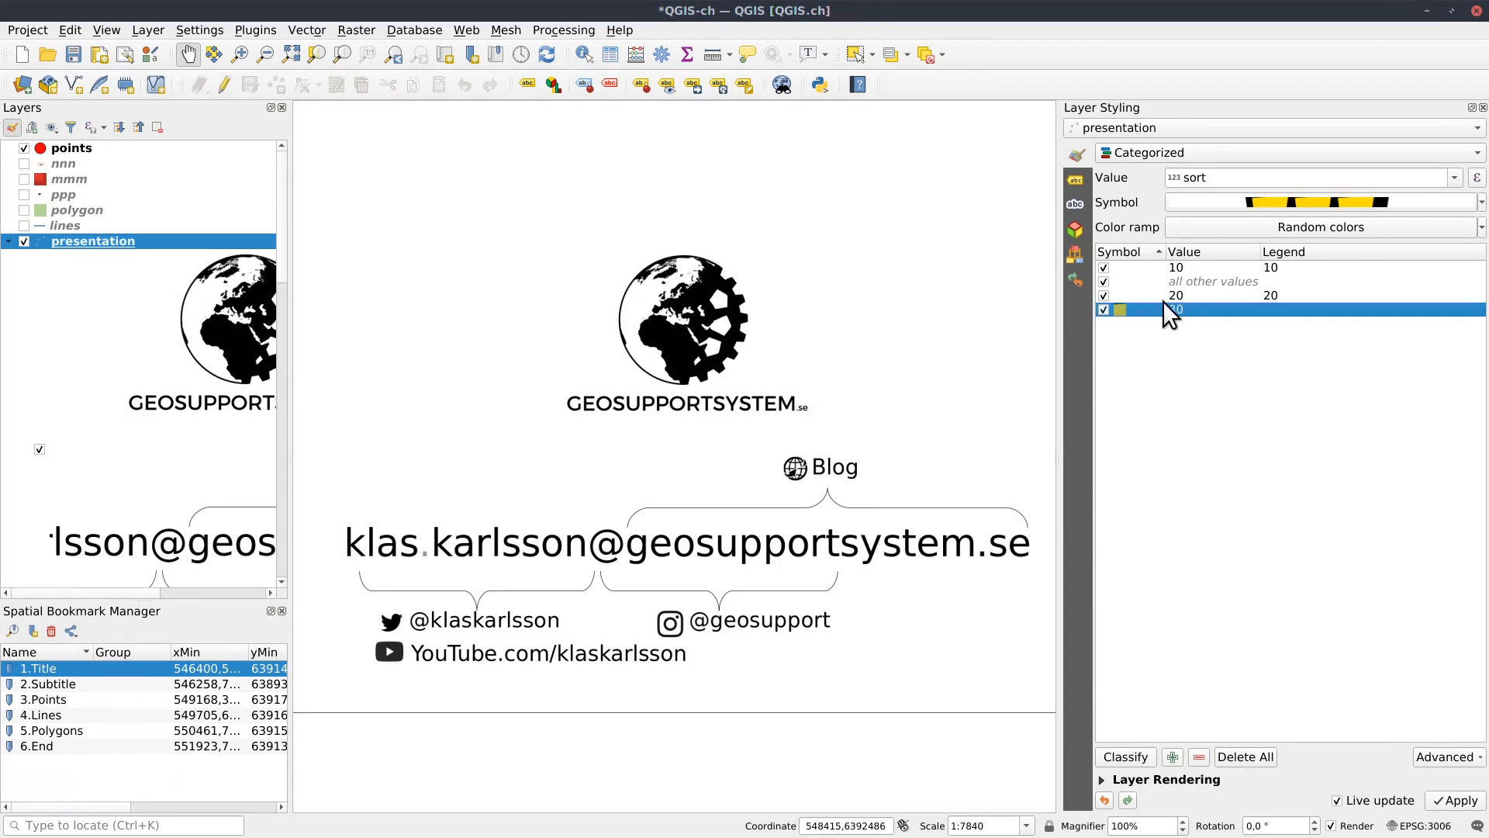
double_click(1148, 307)
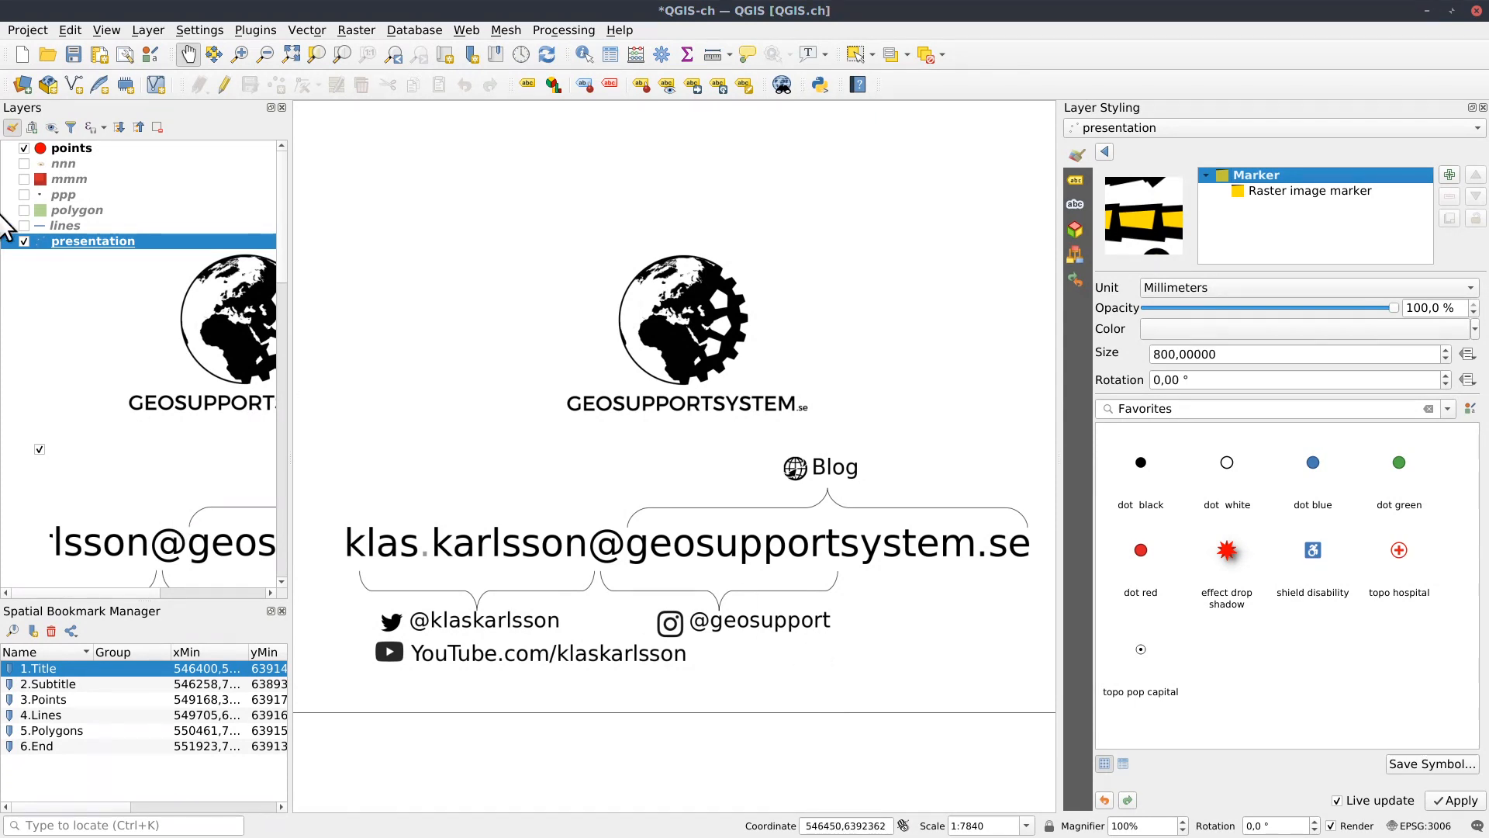
Go through the 2.Subtitle and 3.Points bookmarks and open the points layer's red simple marker settings.
double_click(11, 684)
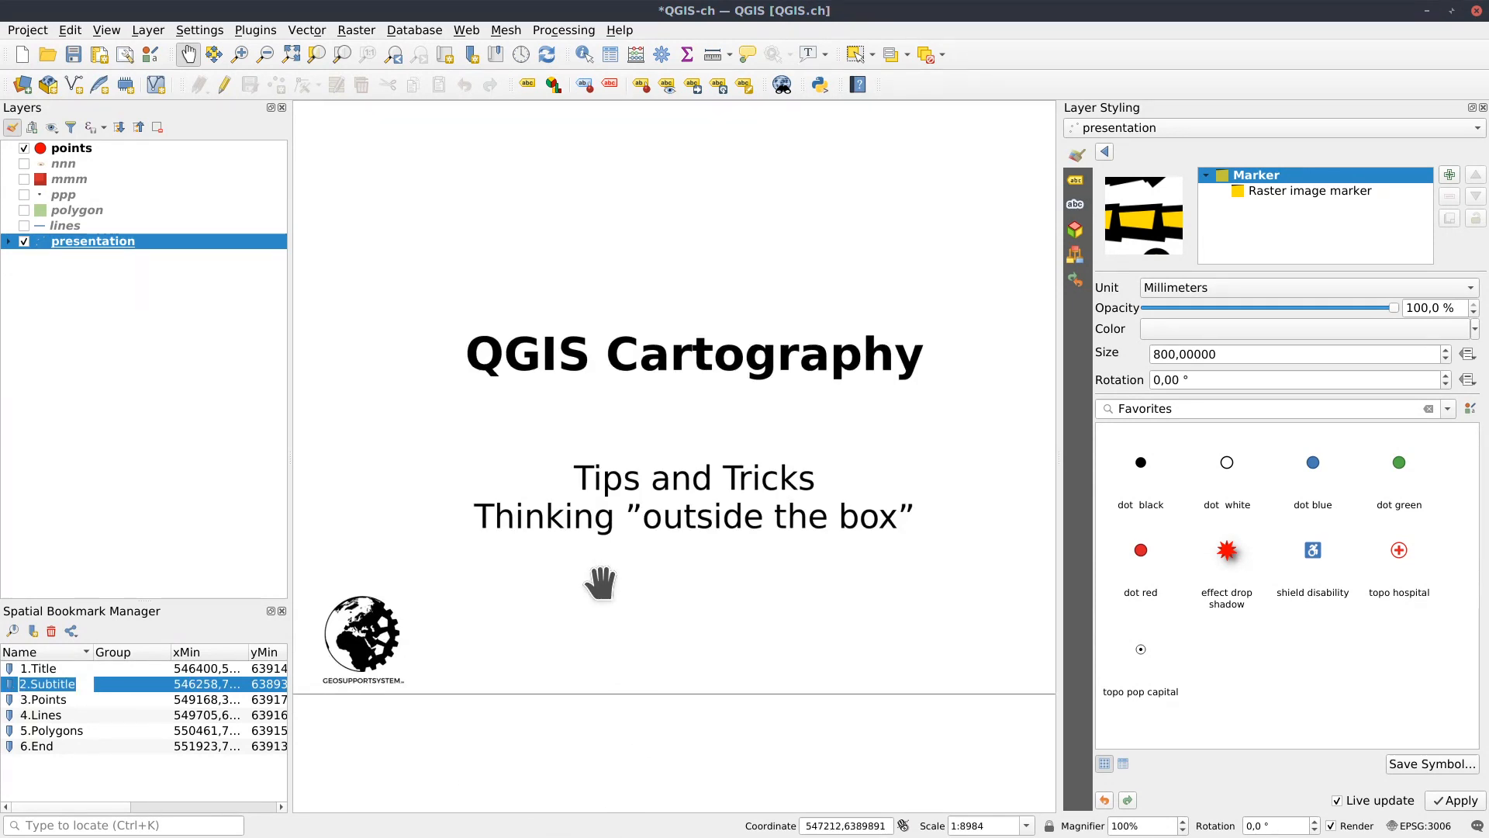
double_click(10, 699)
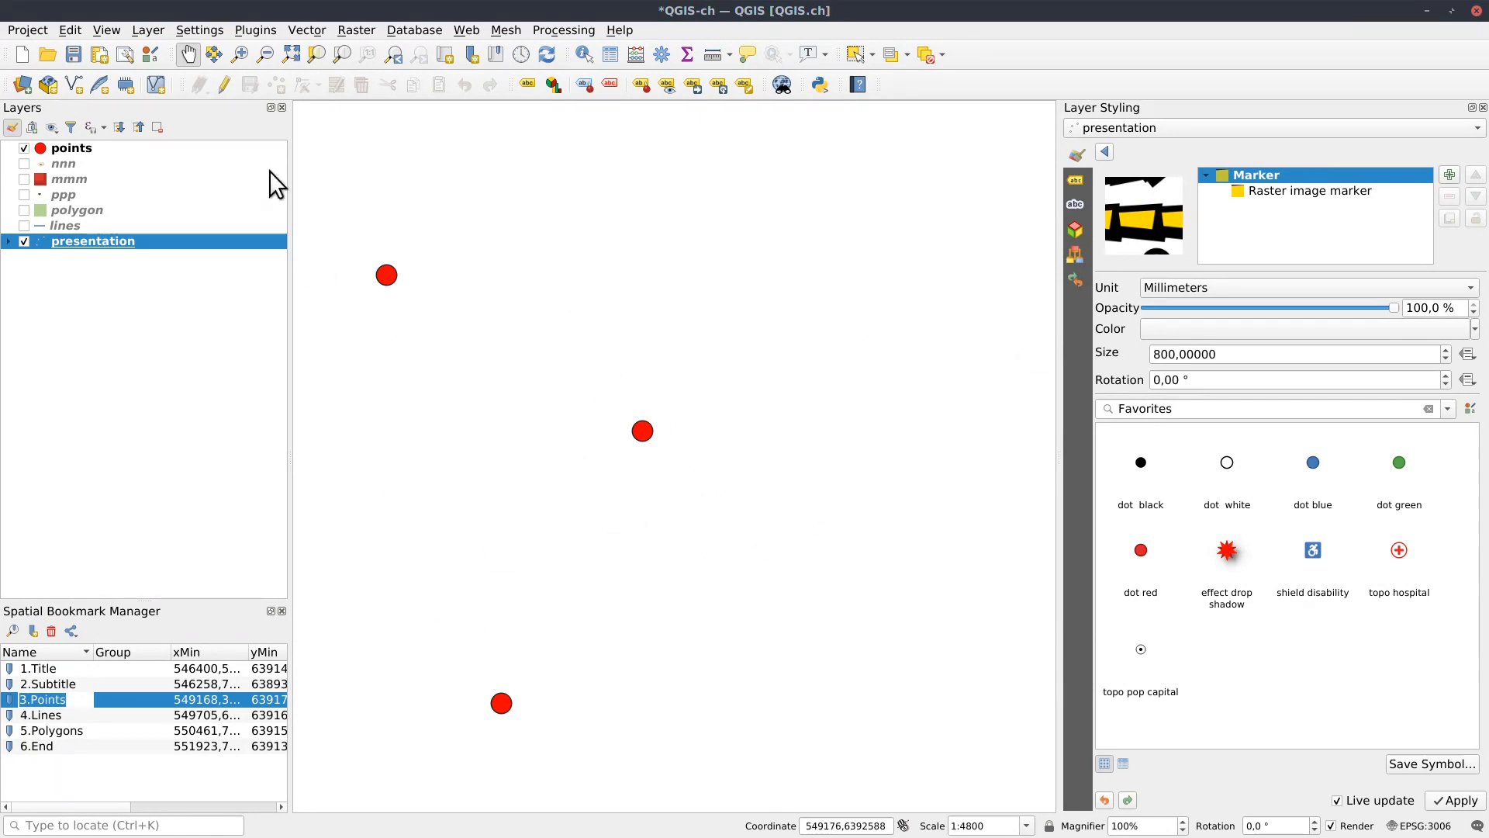
left_click(48, 147)
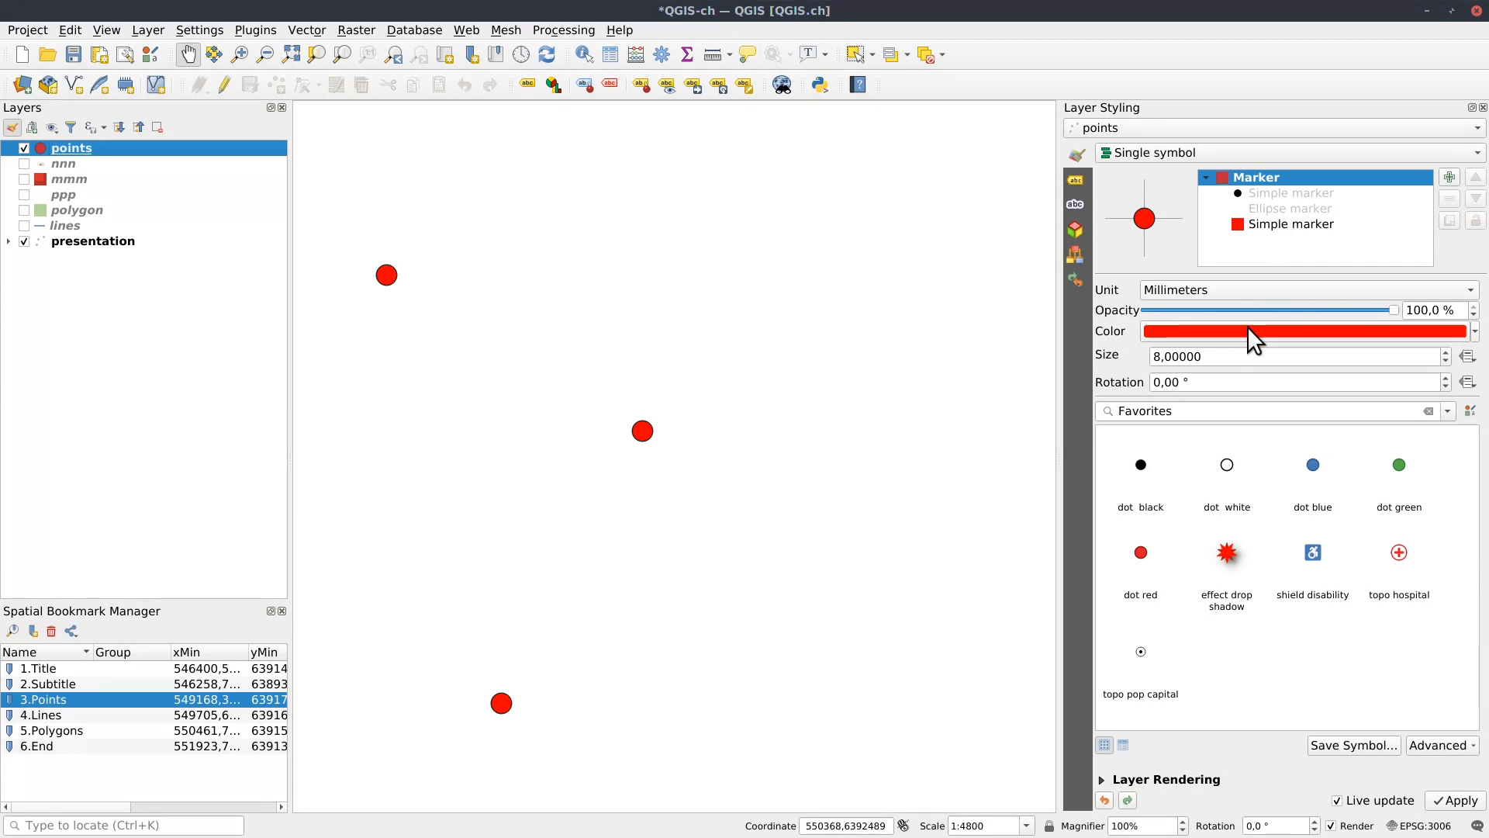
left_click(1284, 225)
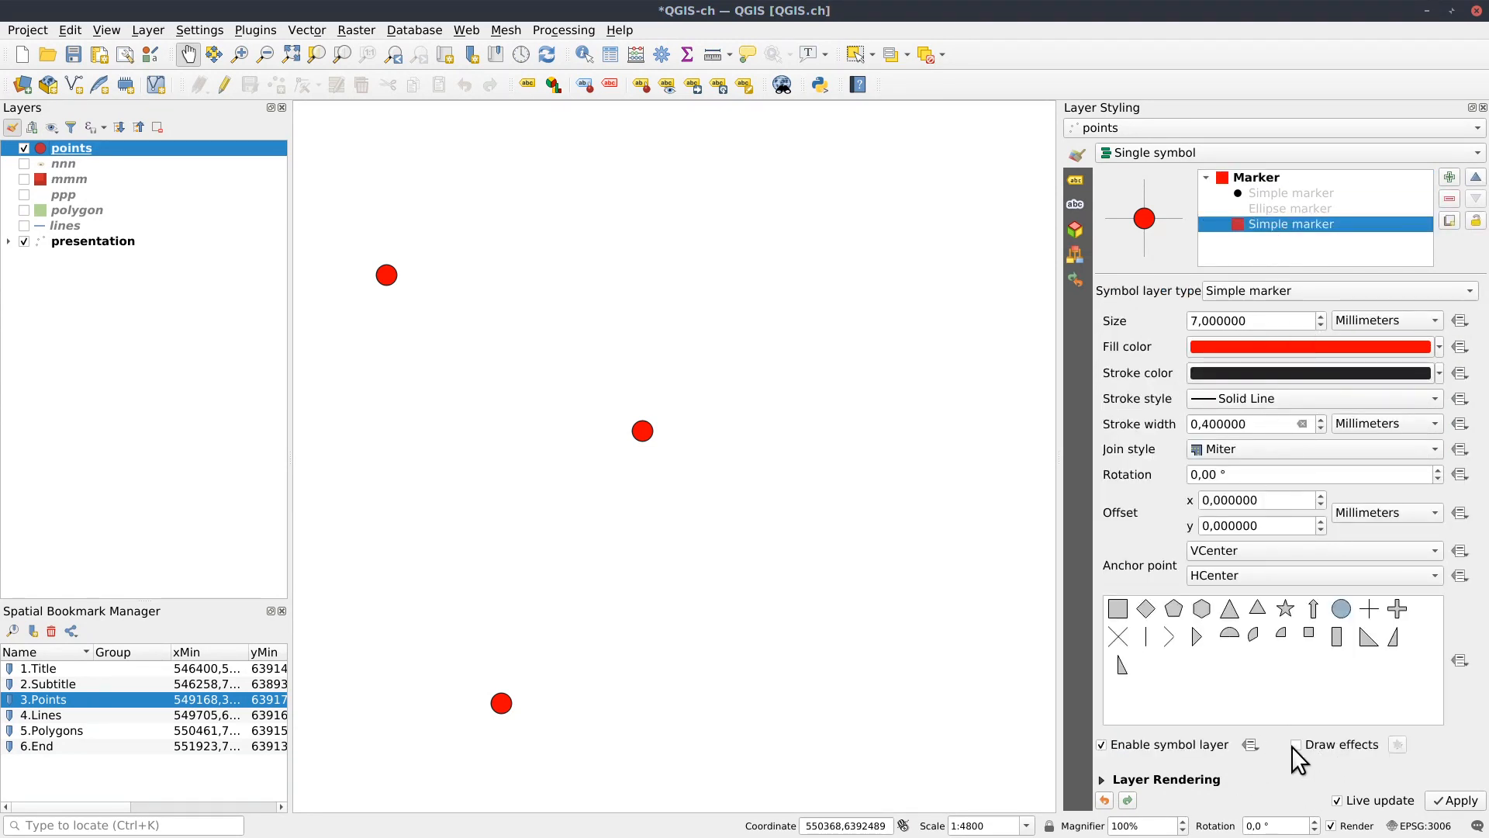
Look over the points layer's rendering settings and the advanced options of its marker symbol.
left_click(1102, 780)
left_click(1101, 653)
left_click(1226, 177)
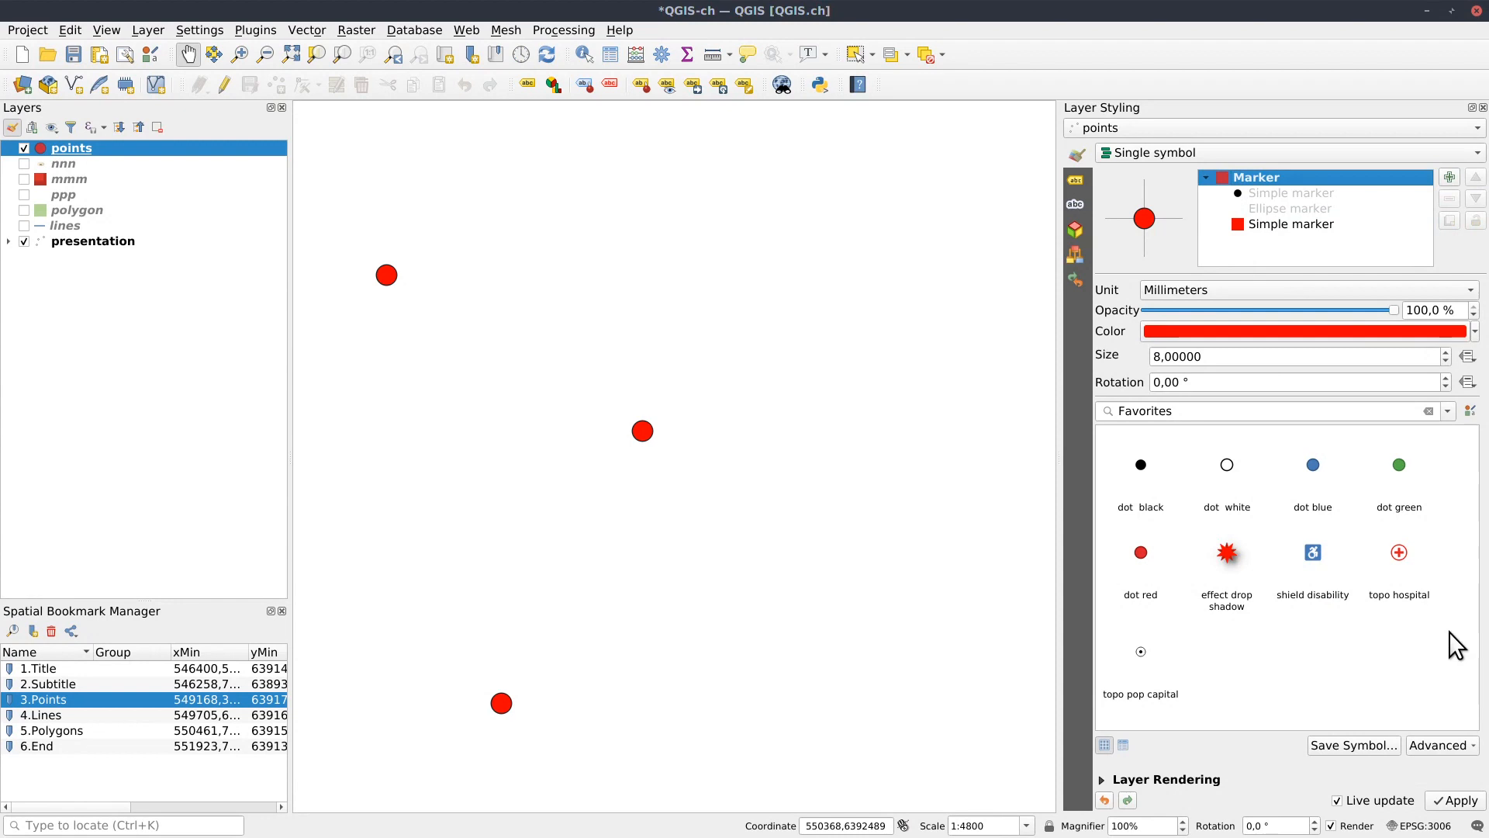
left_click(1441, 744)
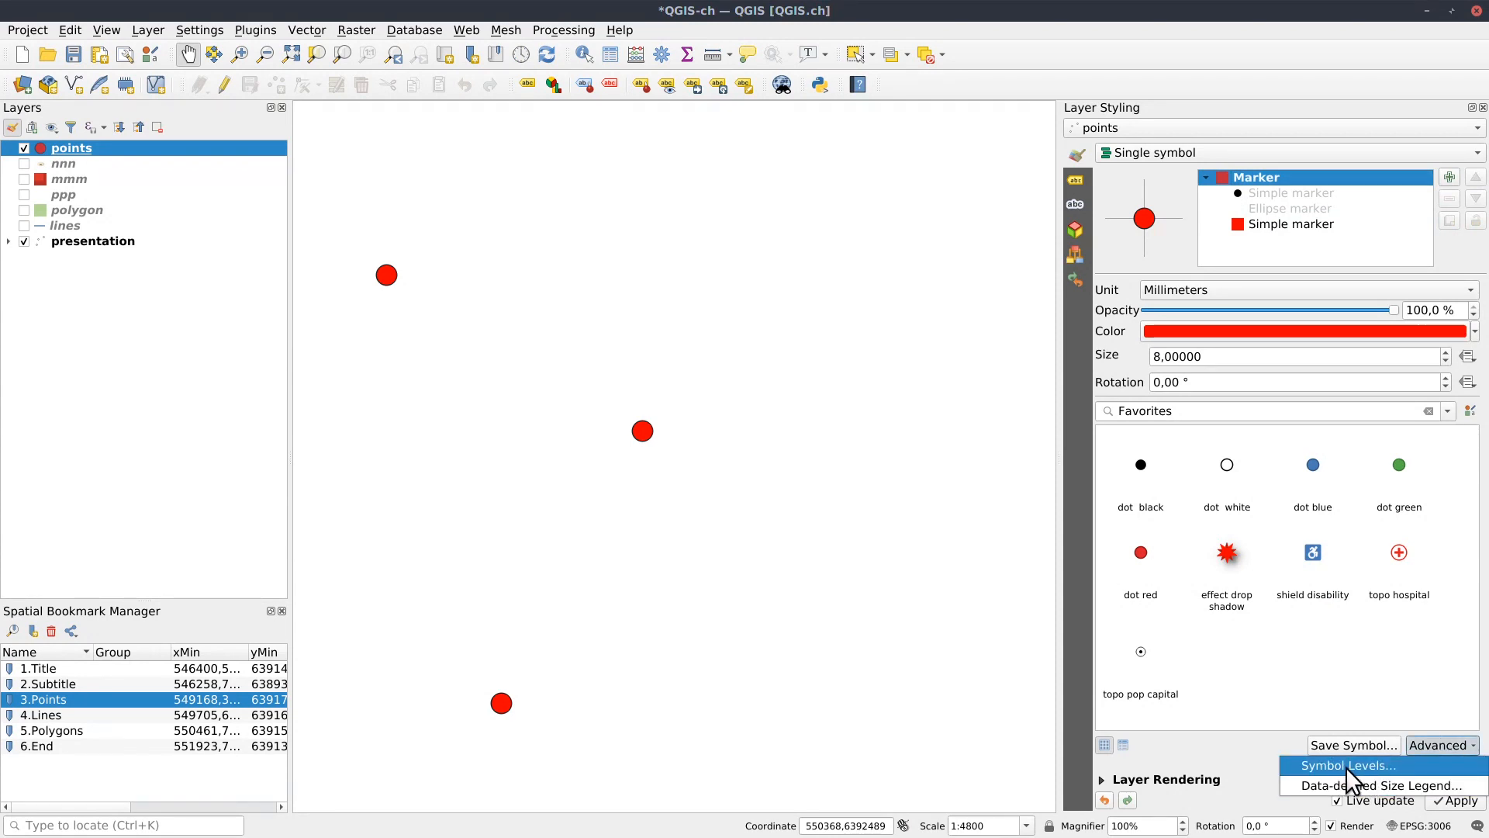
left_click(1432, 745)
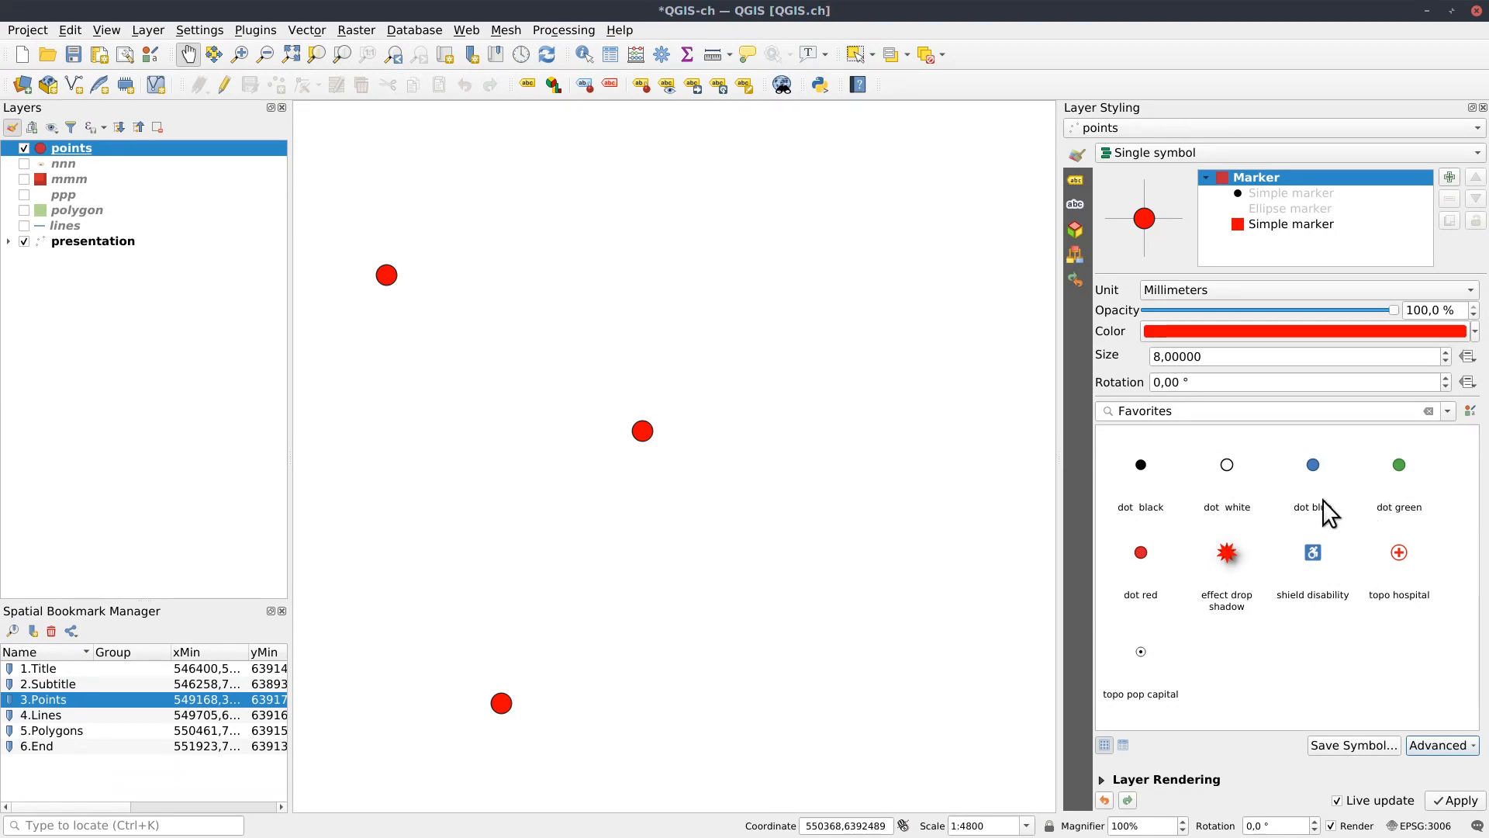
Disable the red simple marker symbol layer of the points and enable the ellipse marker instead.
left_click(1273, 224)
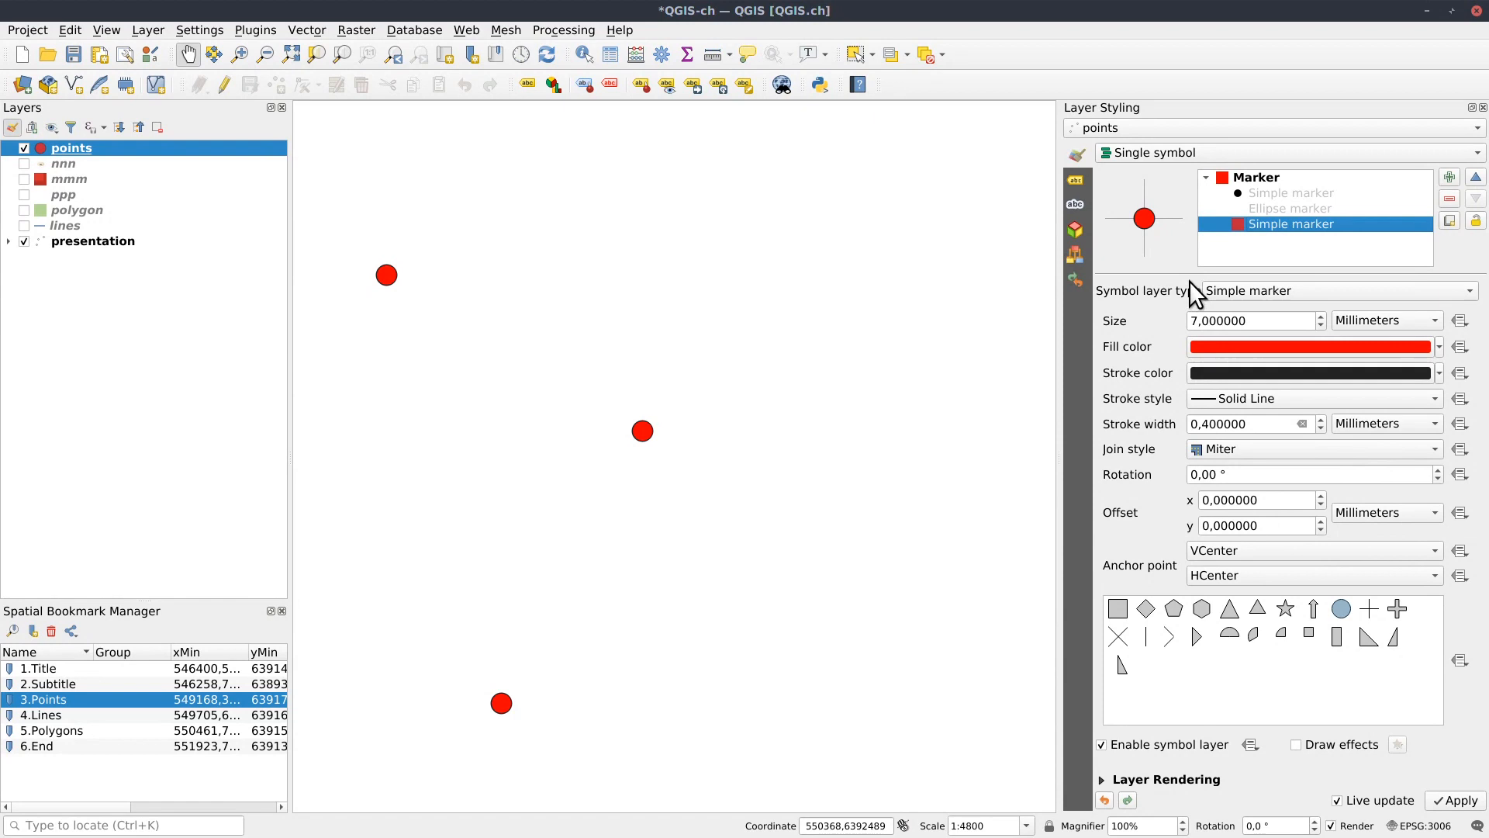
left_click(1101, 744)
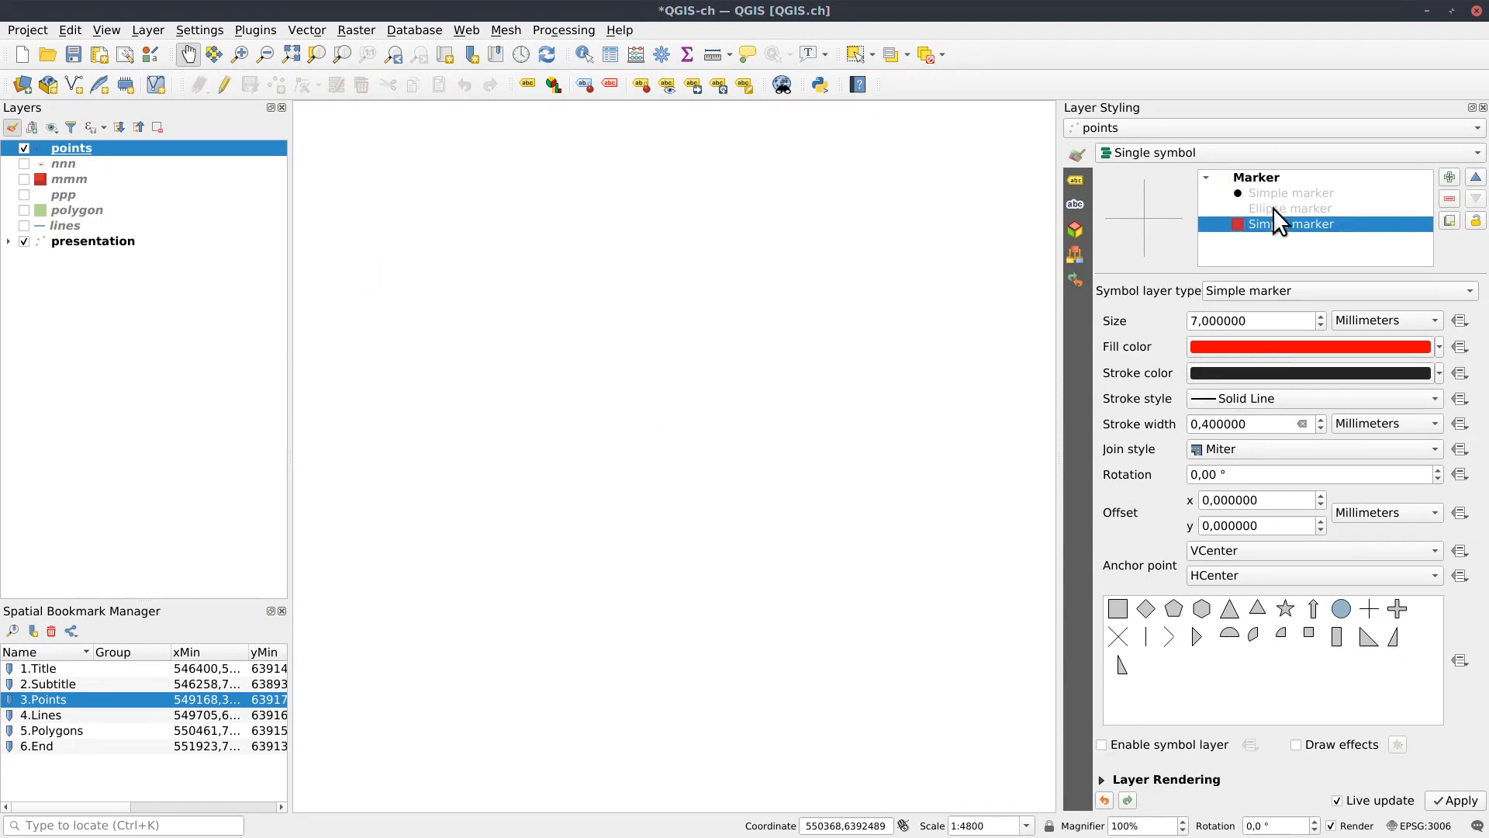
left_click(1272, 208)
left_click(1101, 745)
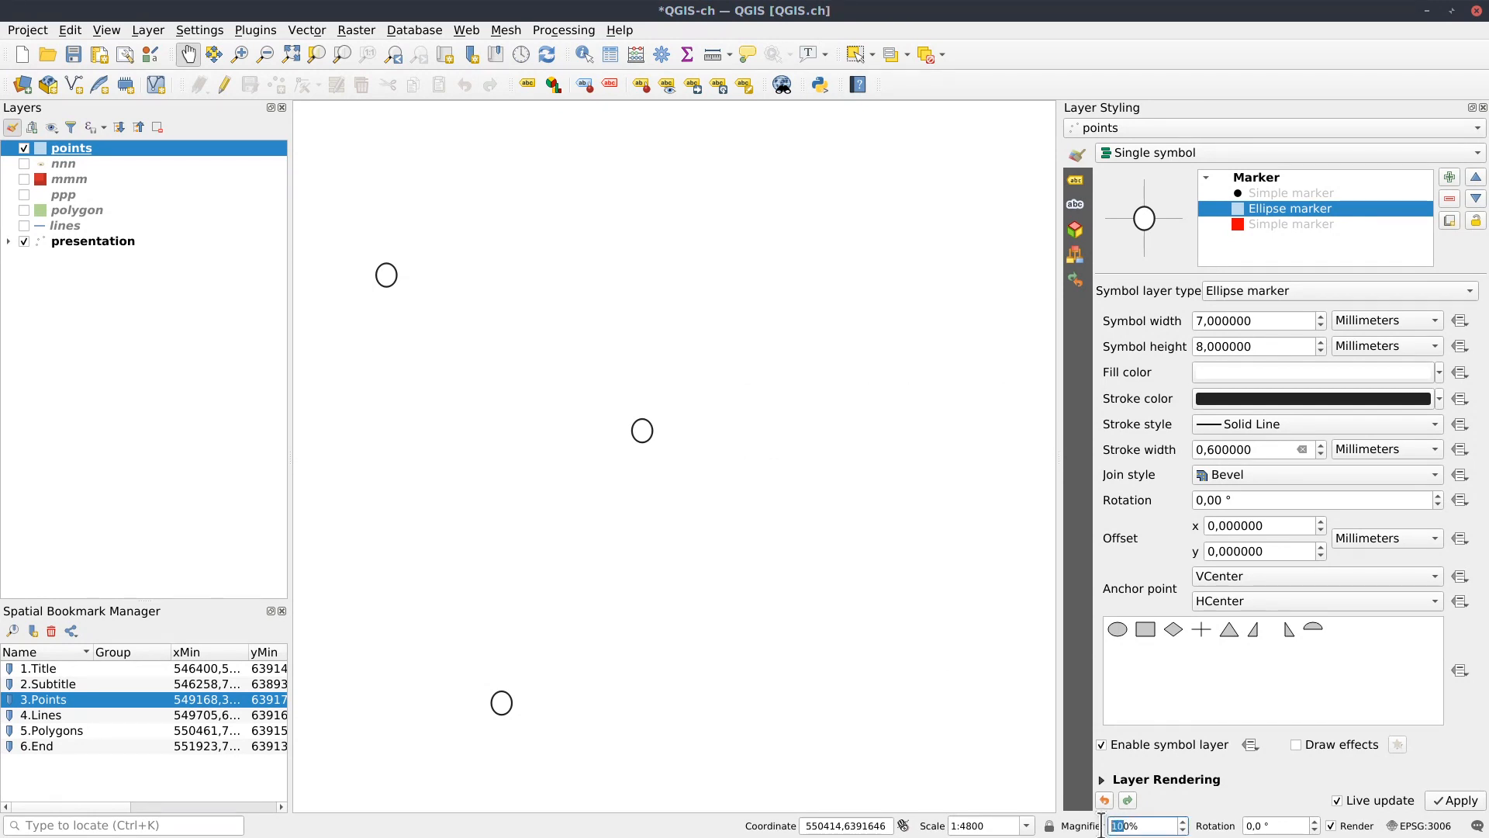
Magnify the map to 200% at the 3.Points bookmark and enable the black simple marker symbol layer.
scroll(1160, 818, "up", 1)
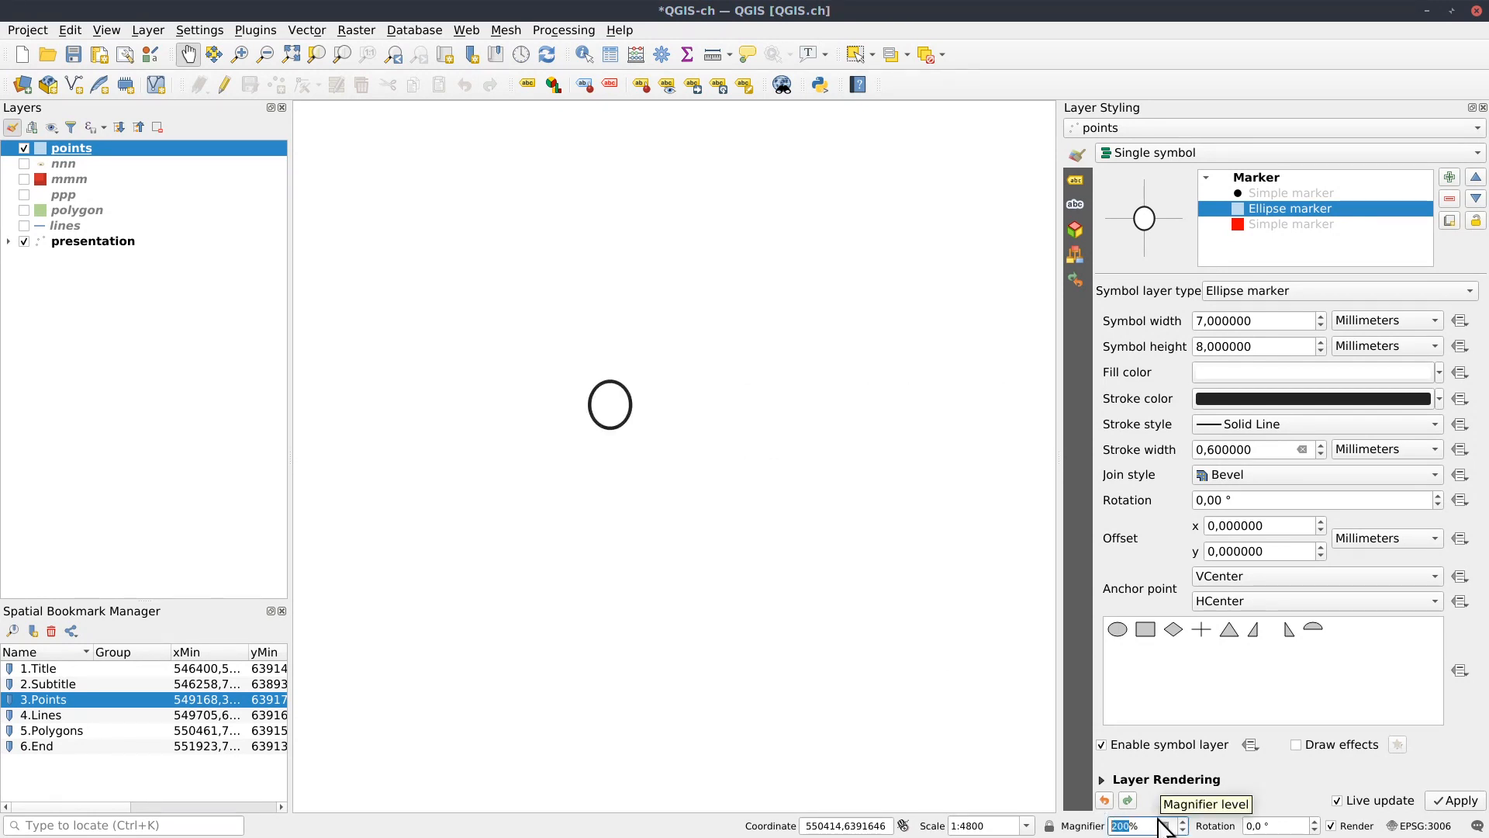
double_click(11, 699)
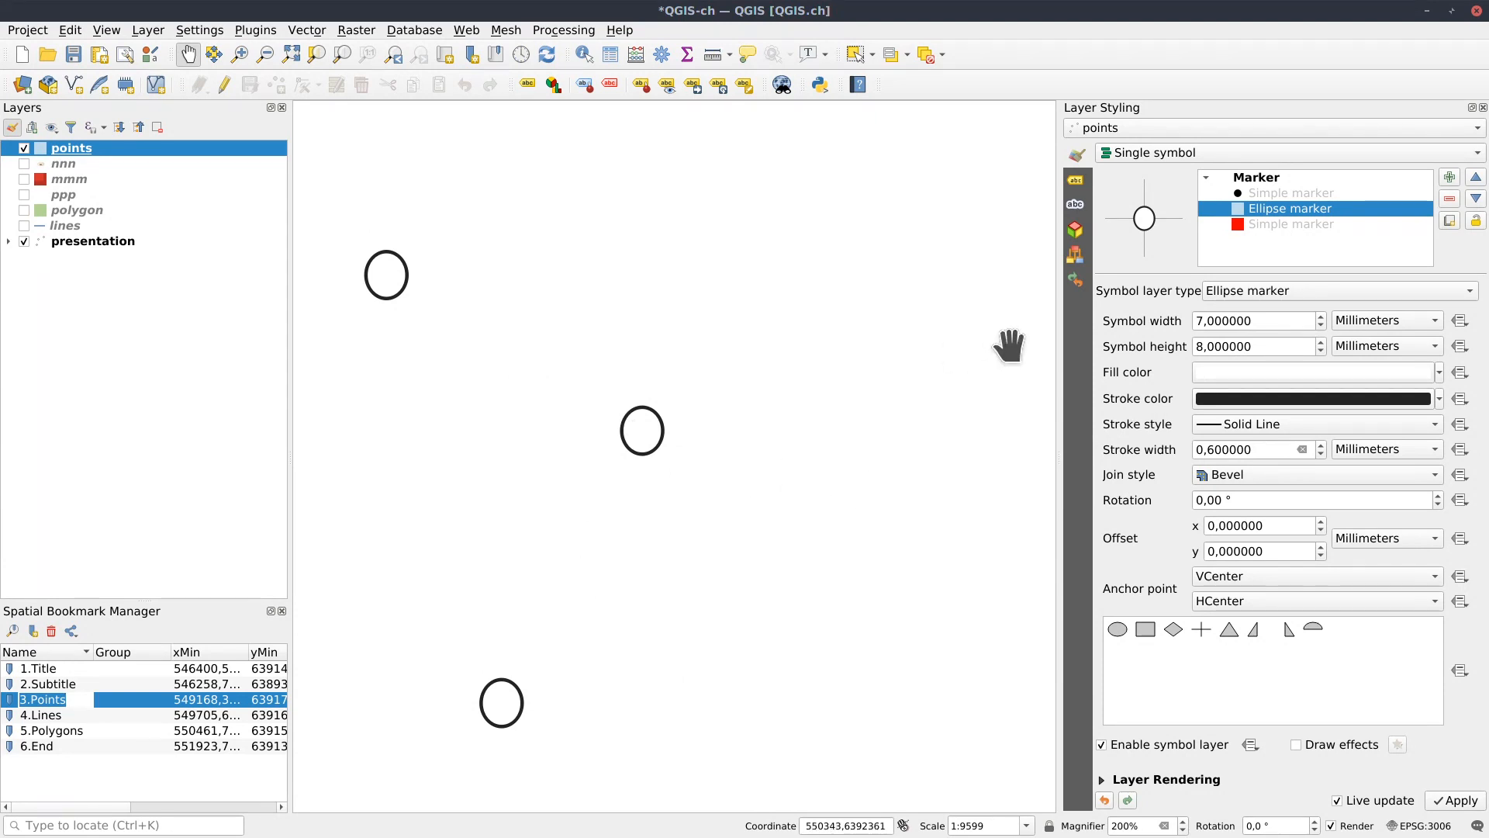
left_click(1278, 192)
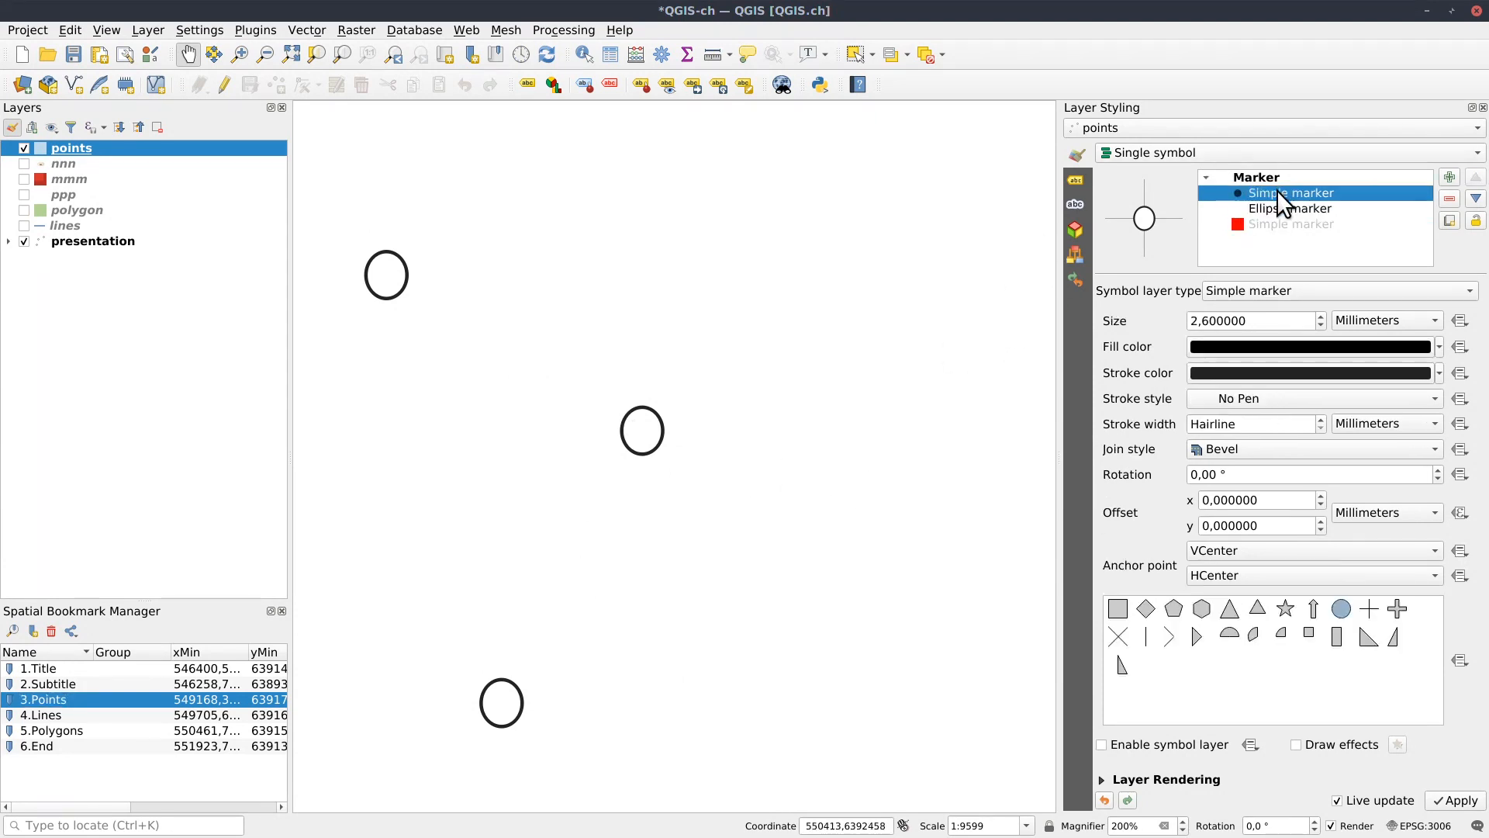
left_click(1101, 745)
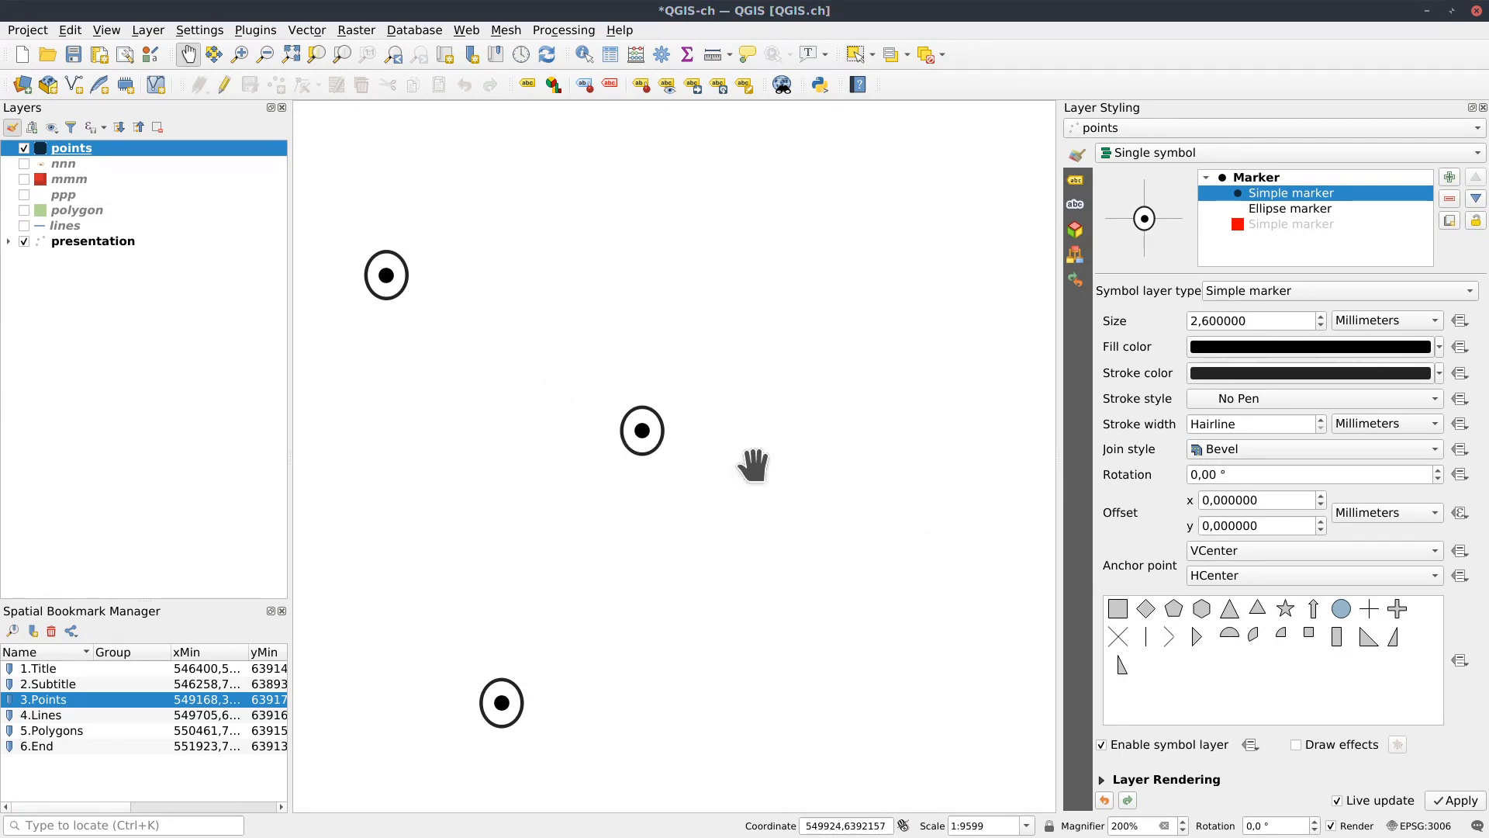
Enable draw effects on the ellipse marker and turn on an inner shadow with an offset angle of −47°.
left_click(1287, 209)
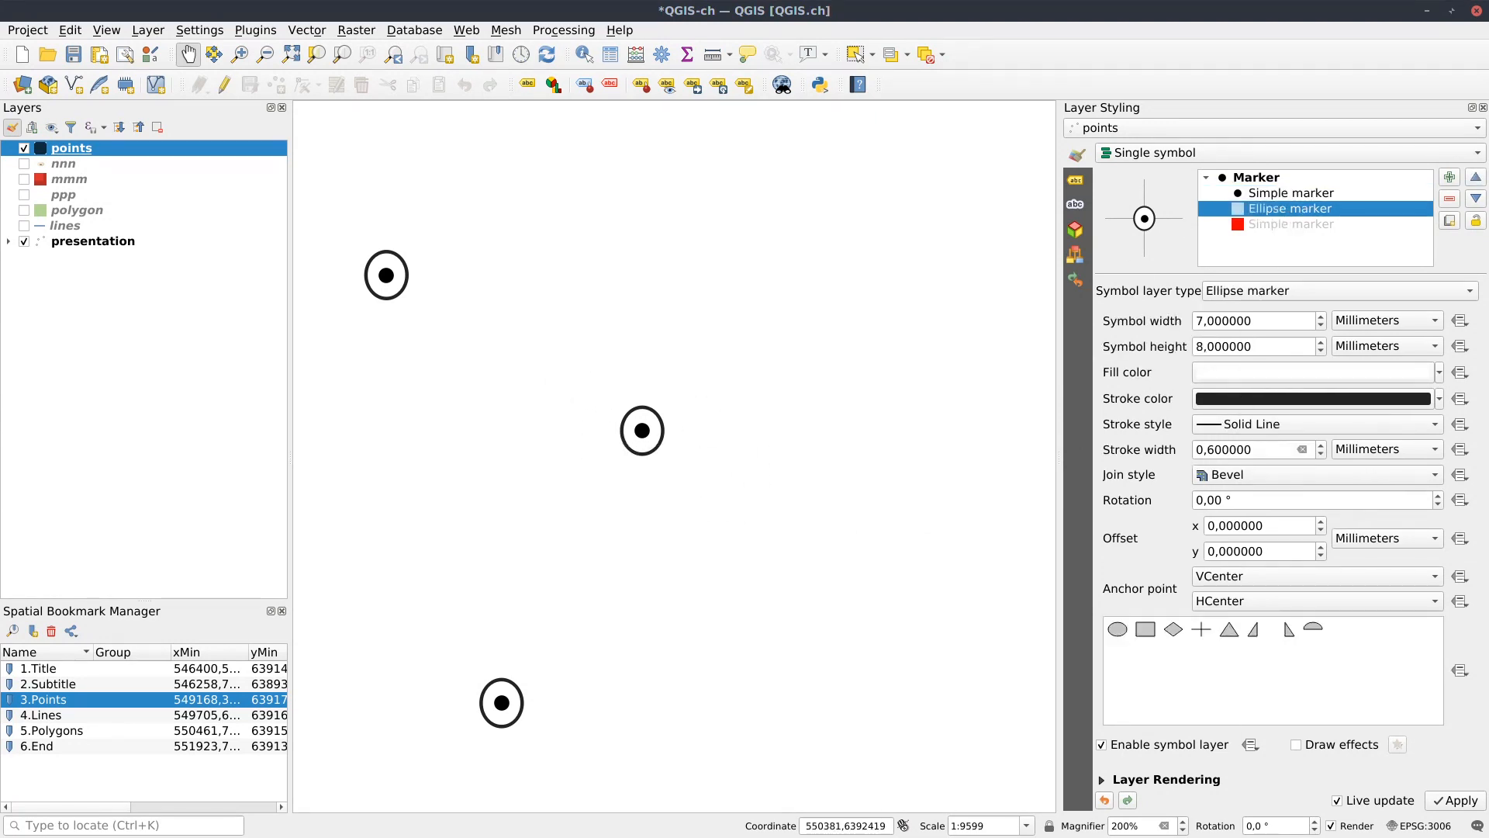
left_click(1295, 744)
left_click(1398, 746)
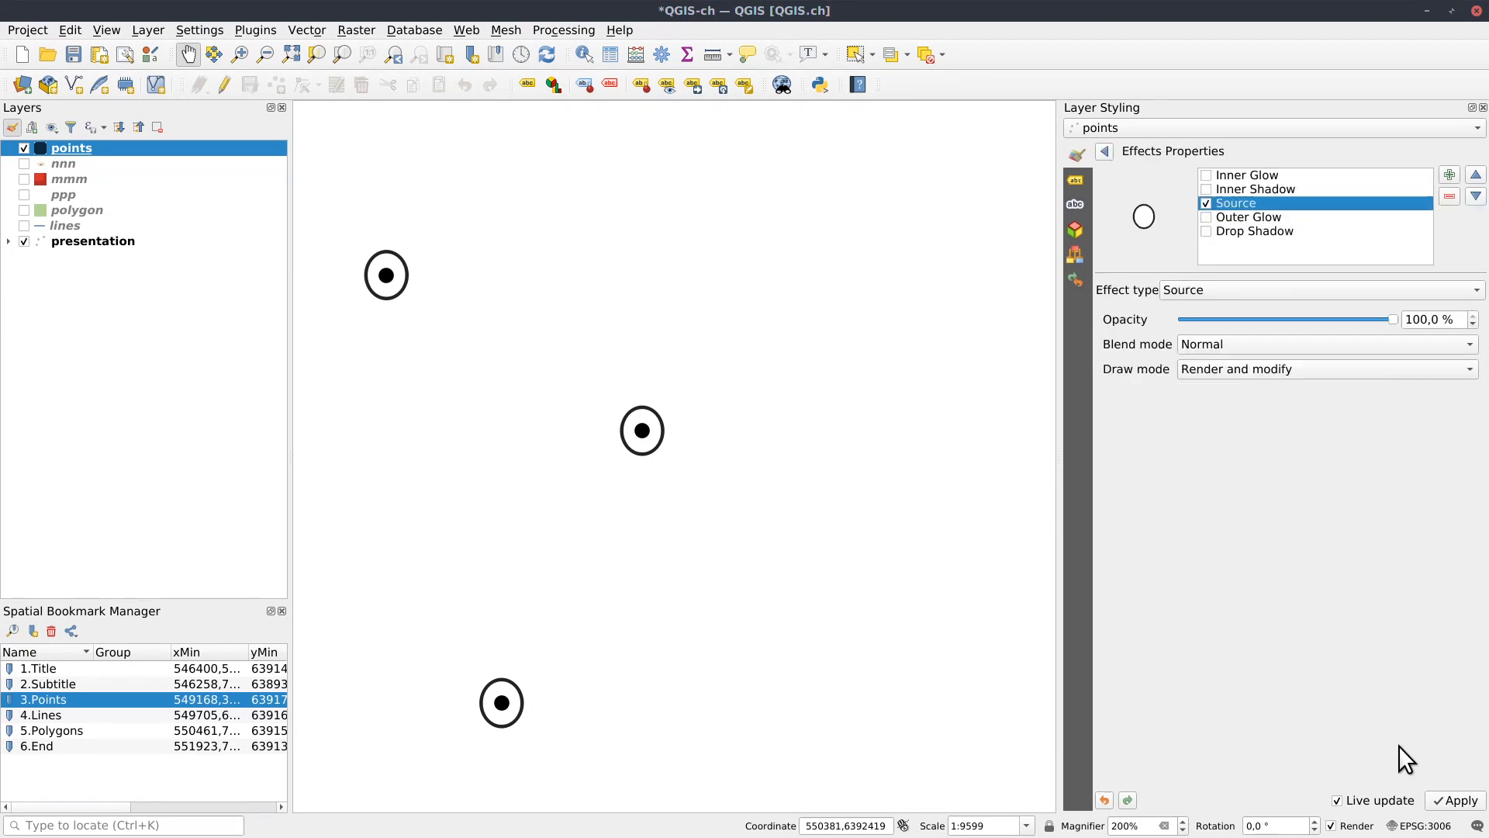
left_click(1230, 188)
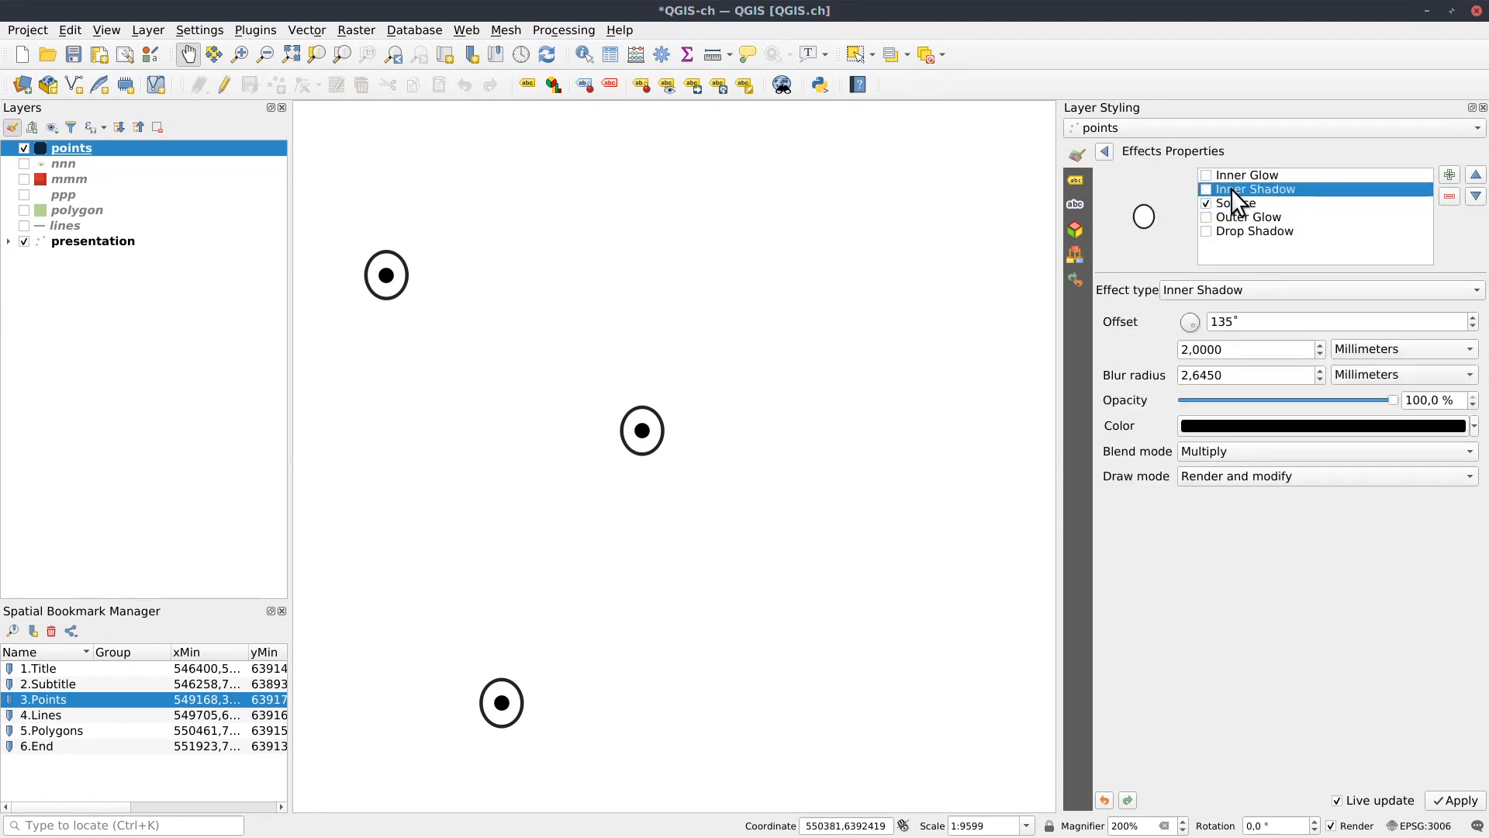
left_click(1204, 189)
left_click_drag(1187, 315, 1177, 311)
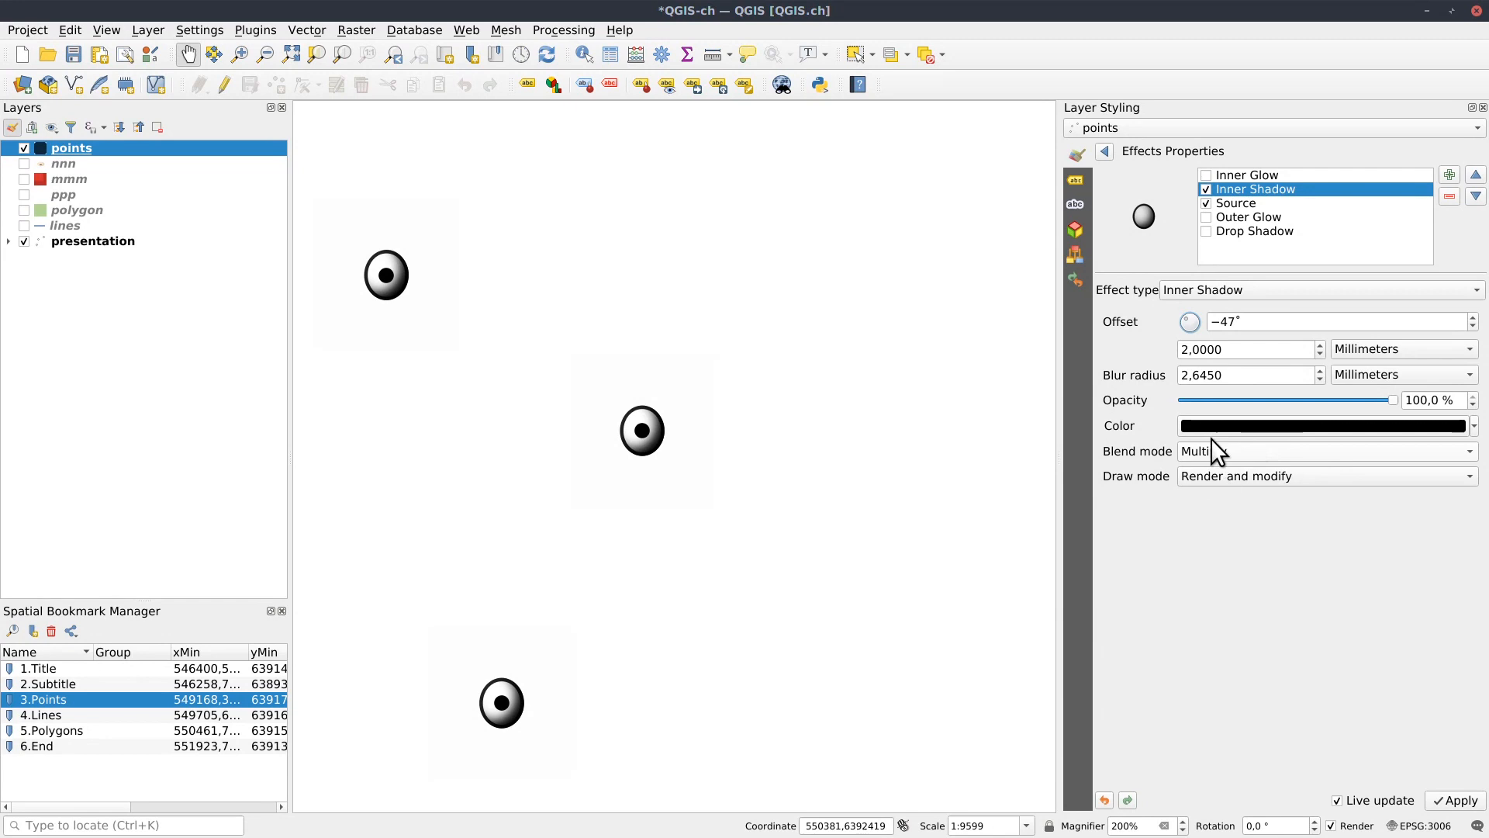
Set the inner shadow's blur radius to 0 and its offset distance to 1.6 mm.
left_click_drag(1245, 378, 1138, 368)
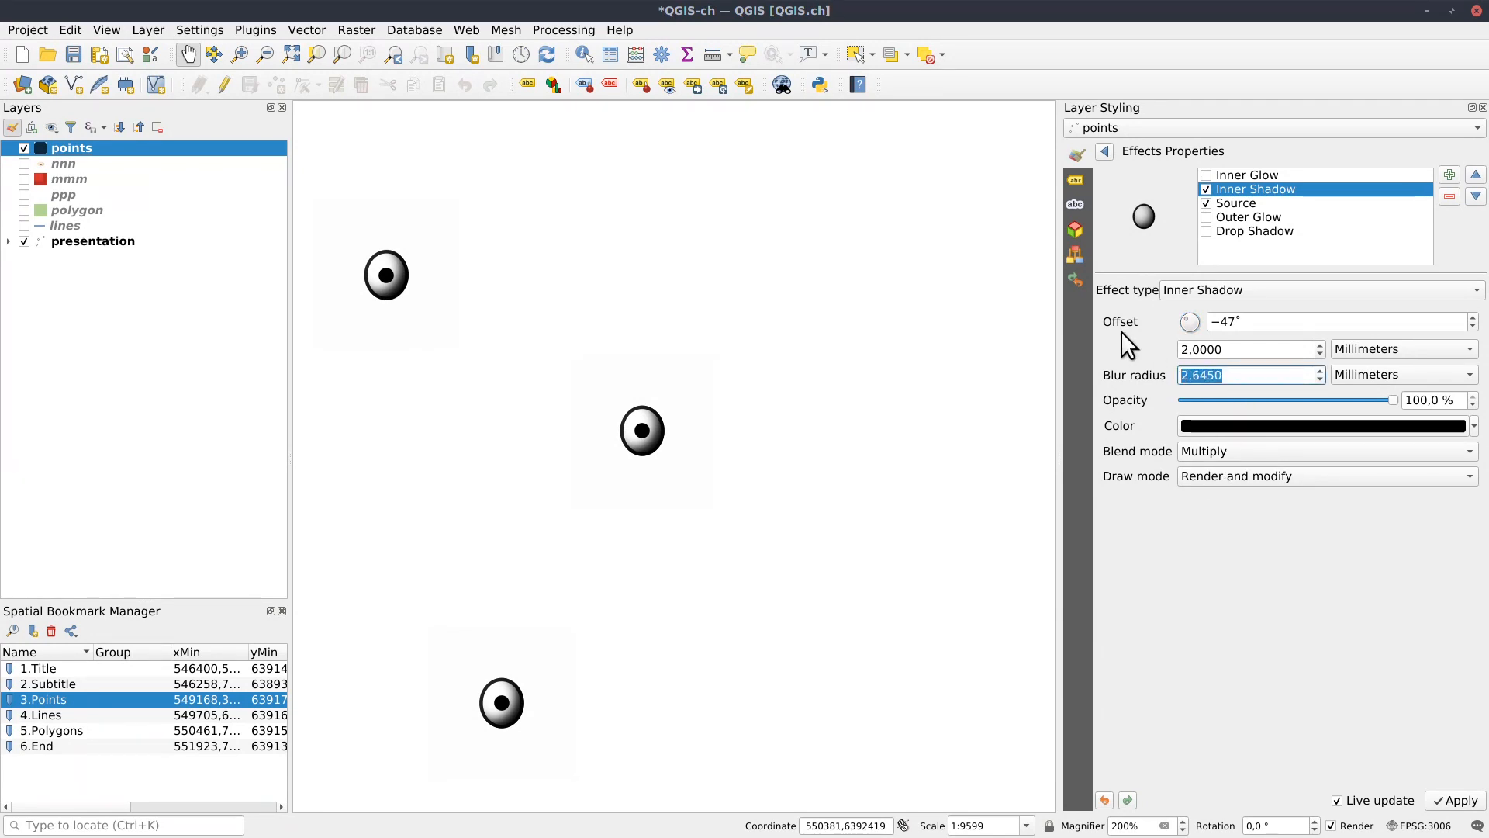
type("0")
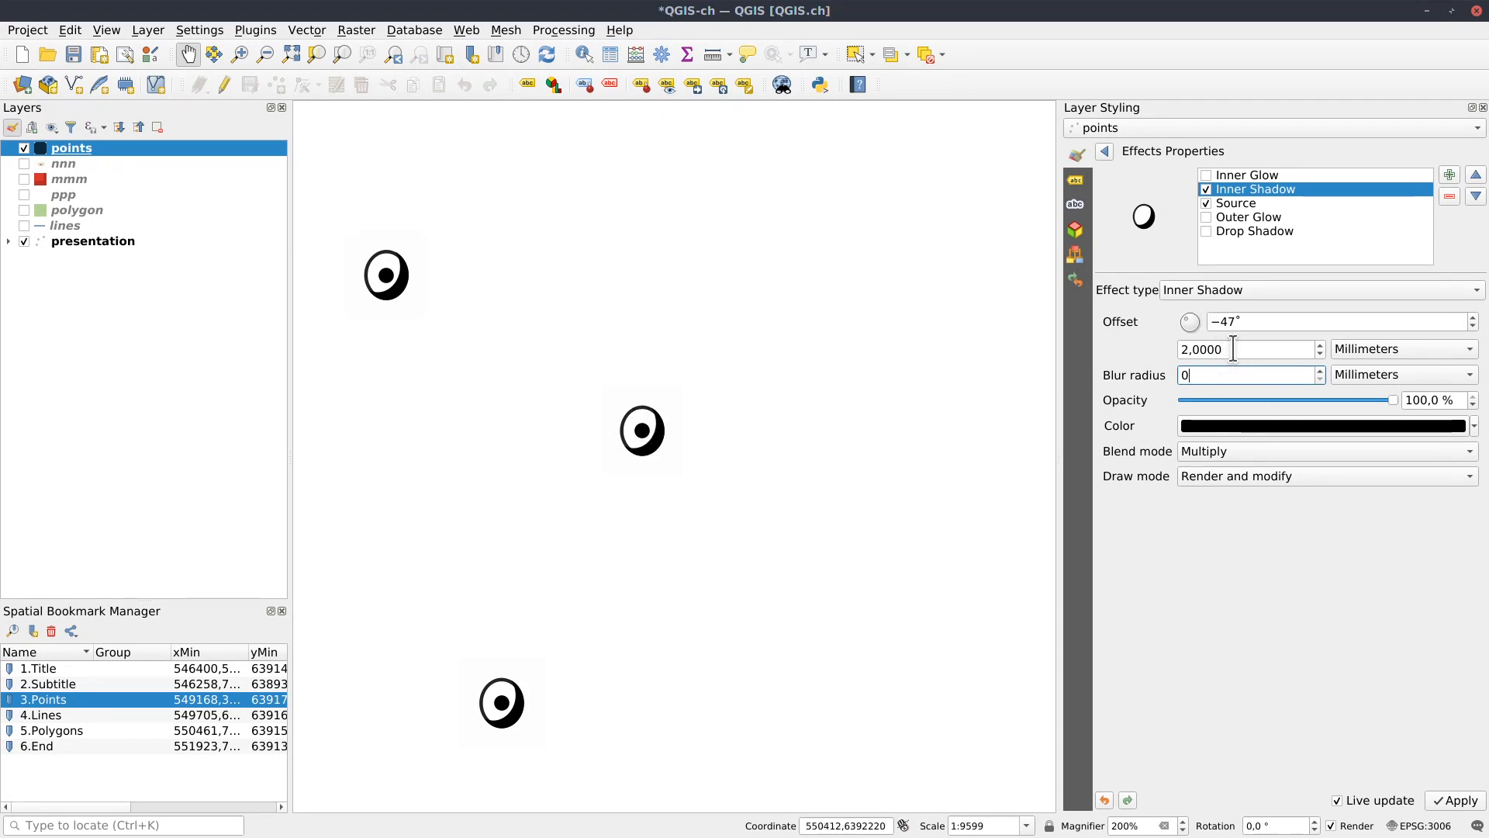
scroll(1233, 348, "down", 4)
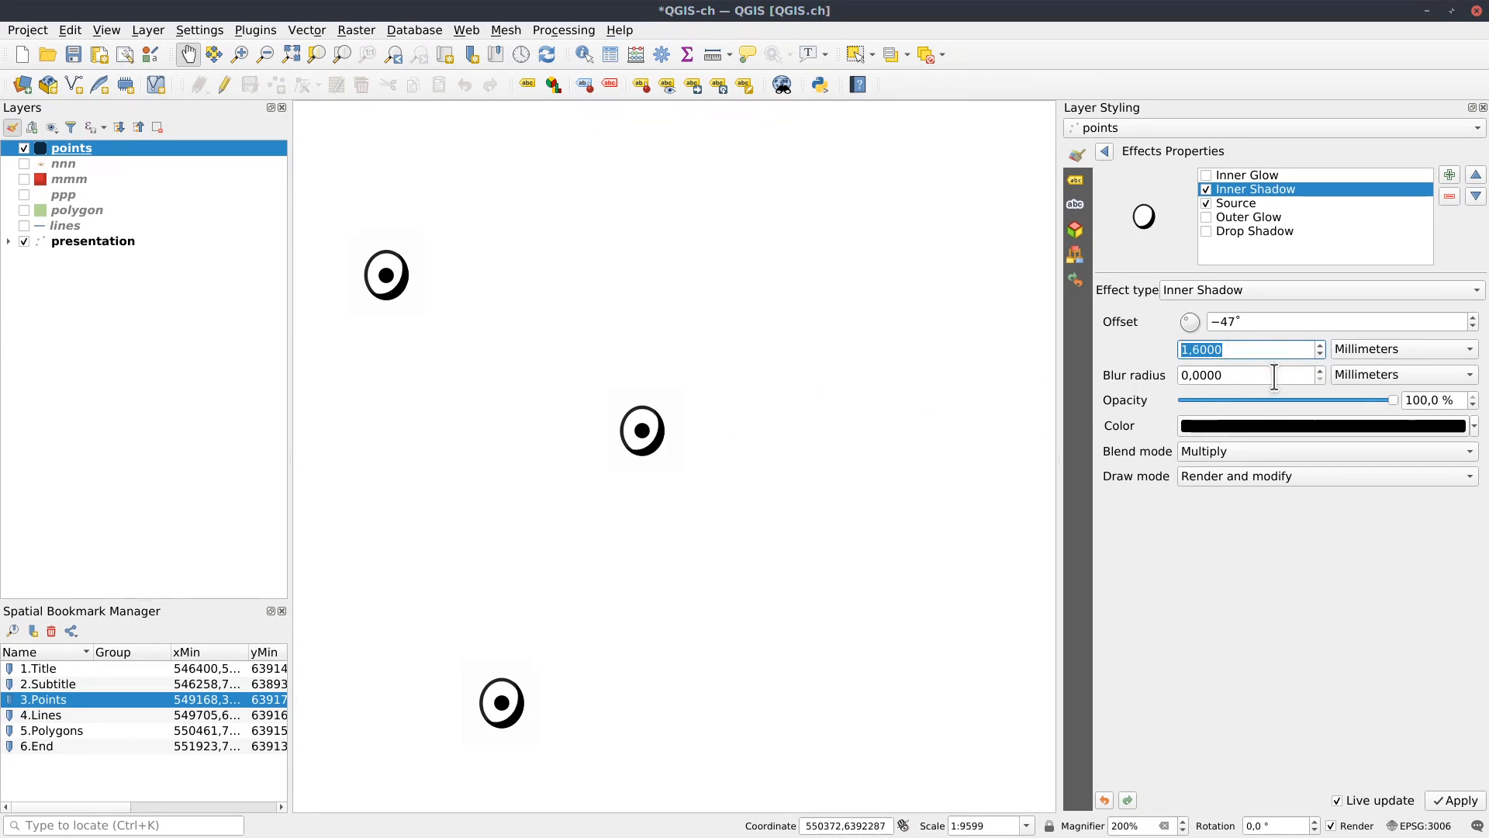
Use a second inner shadow instead, at −52° with 2 mm offset, no blur, Normal blend mode and 17.3% opacity, and return to the symbol layers.
scroll(1241, 353, "down", 4)
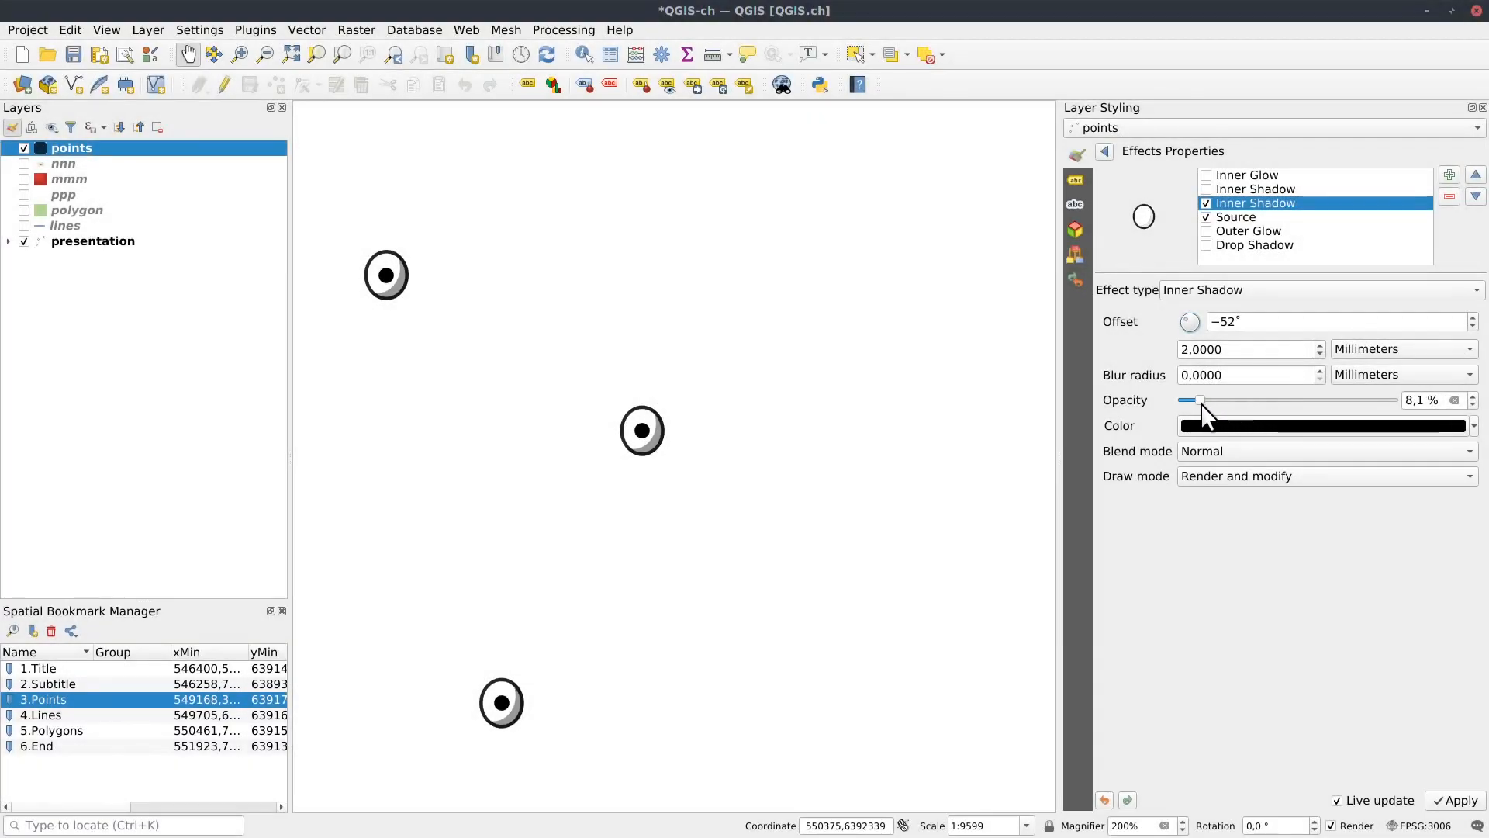
left_click_drag(1201, 403, 1221, 405)
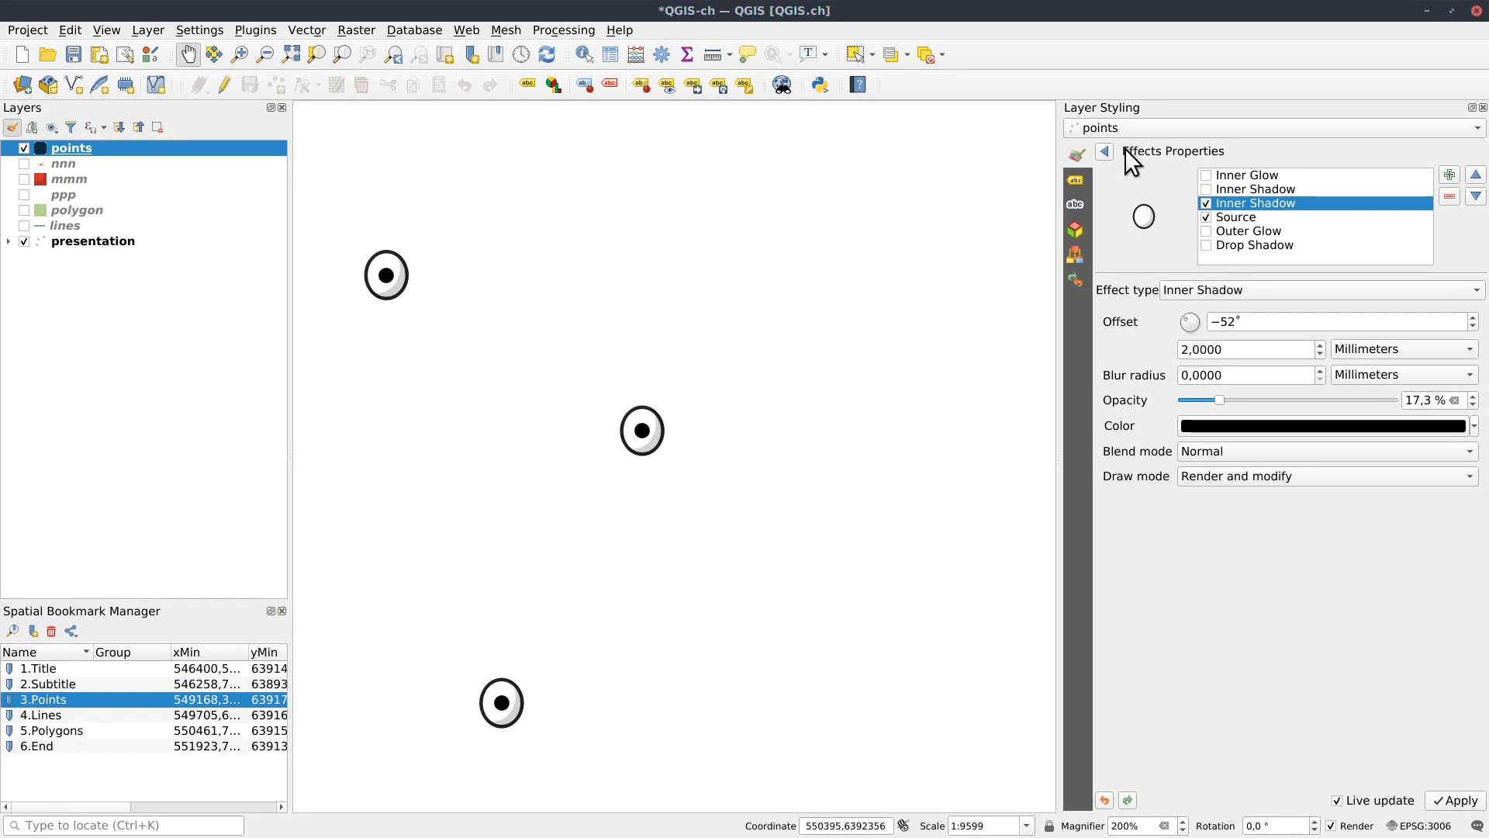
left_click(1104, 151)
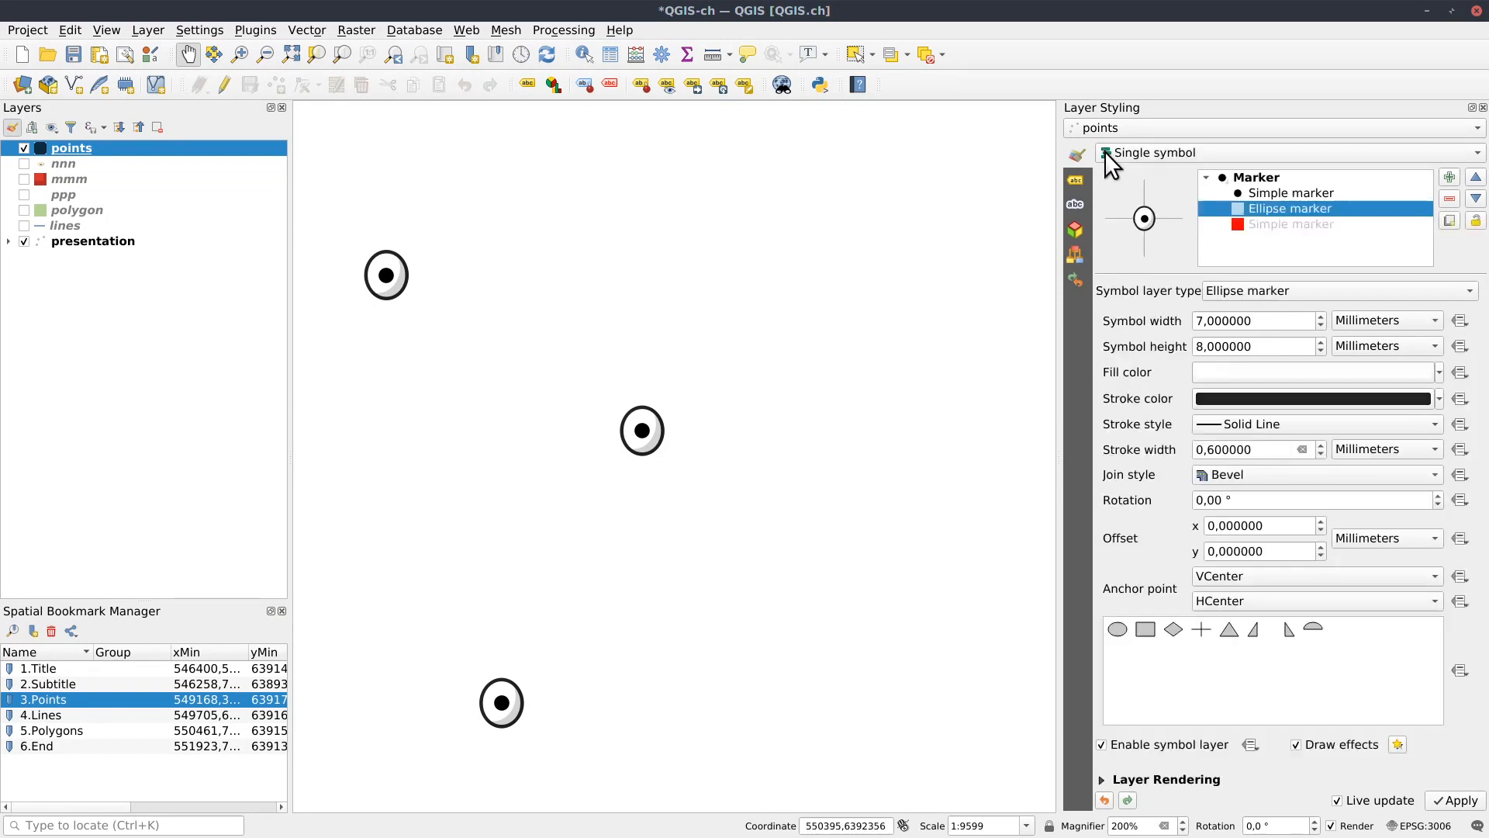
Activate the data-defined offset override on the black simple marker and pan the map to test it.
left_click(1272, 193)
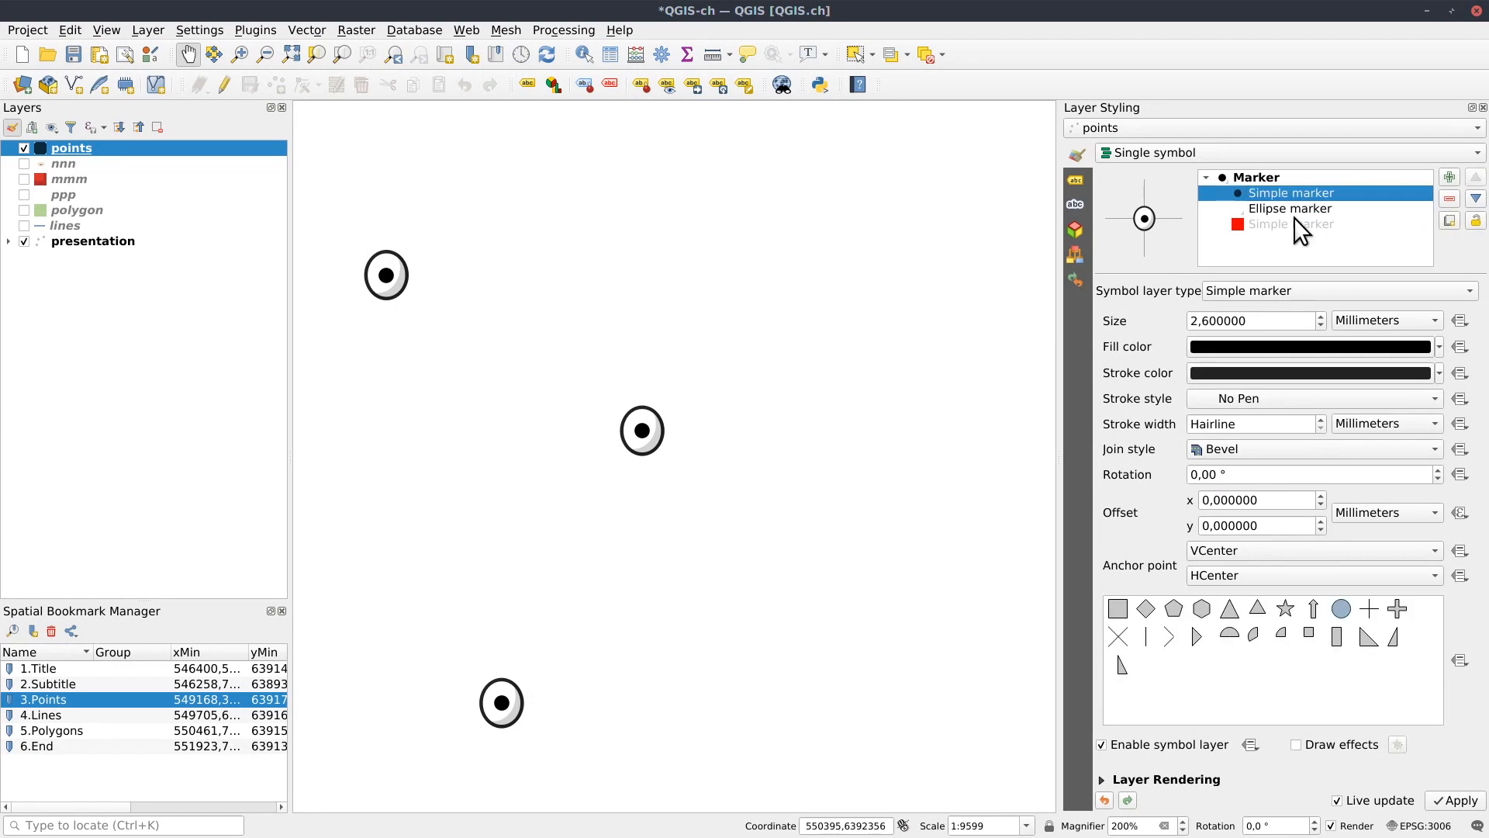
left_click(1459, 512)
left_click_drag(512, 550, 505, 514)
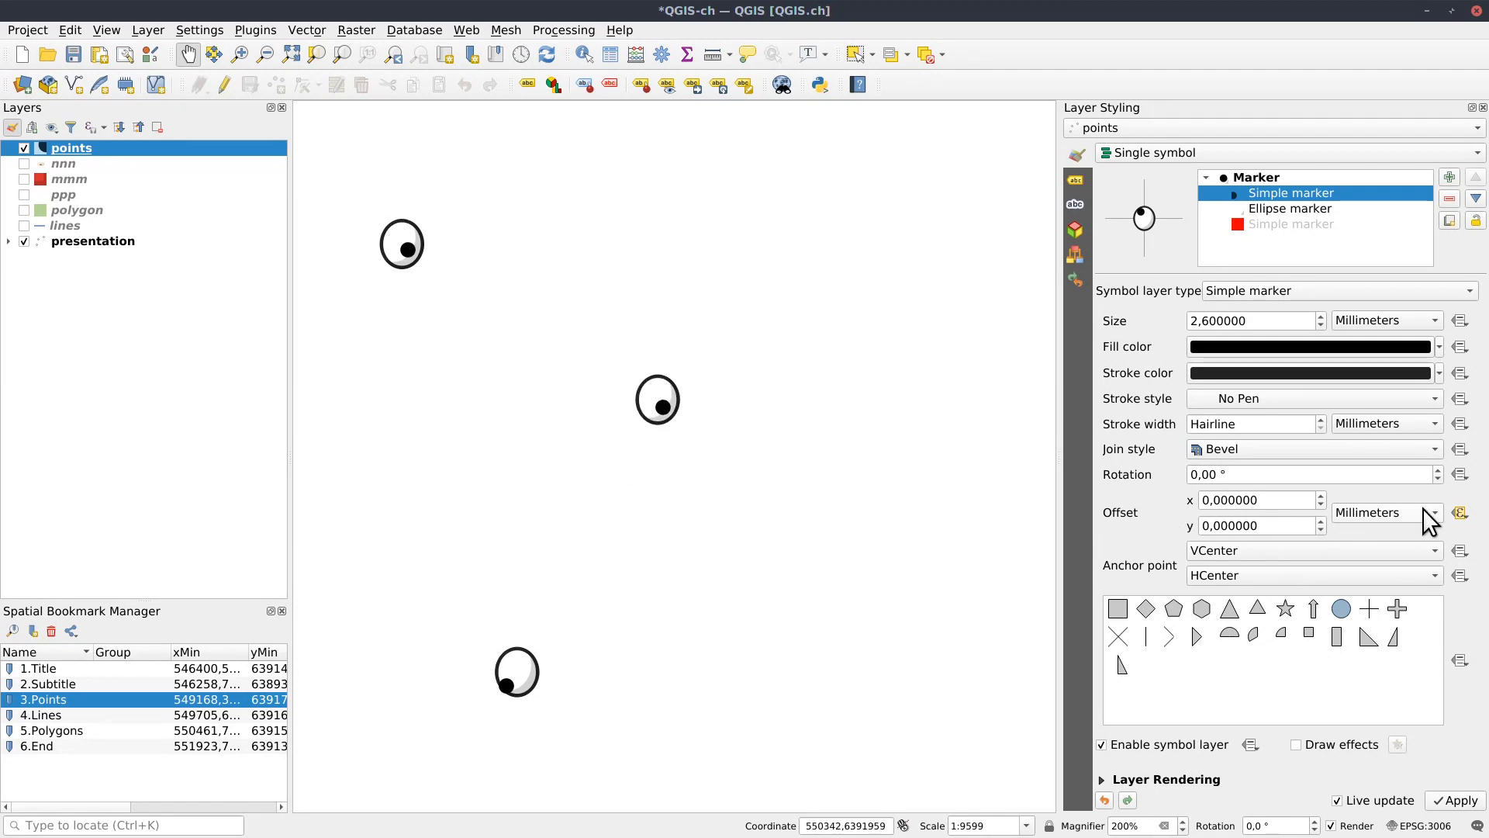
Open the black marker's data-defined offset expression, an array of randf values, and examine how it is built.
left_click(1460, 512)
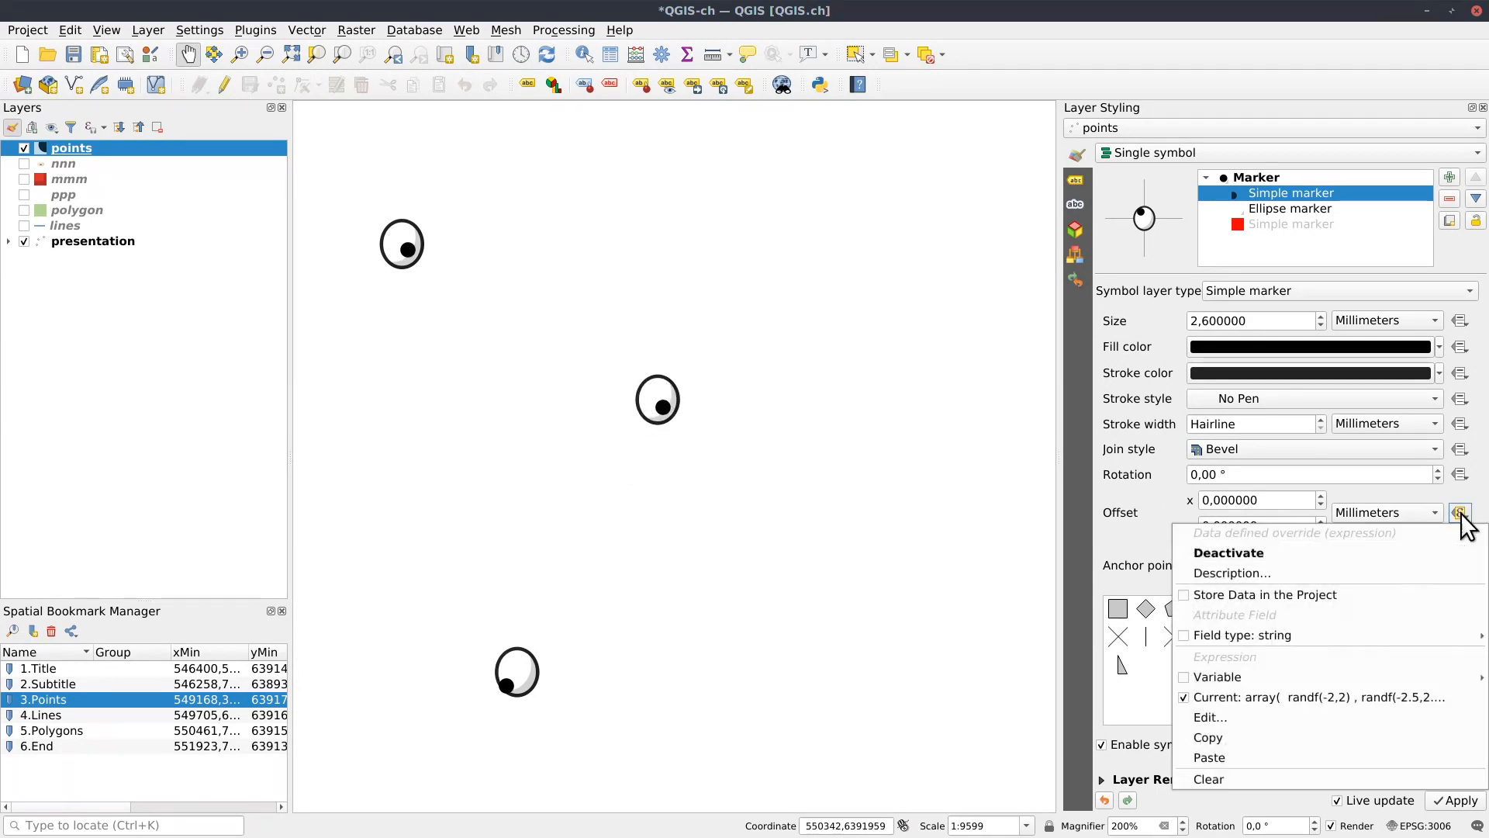
left_click(1260, 712)
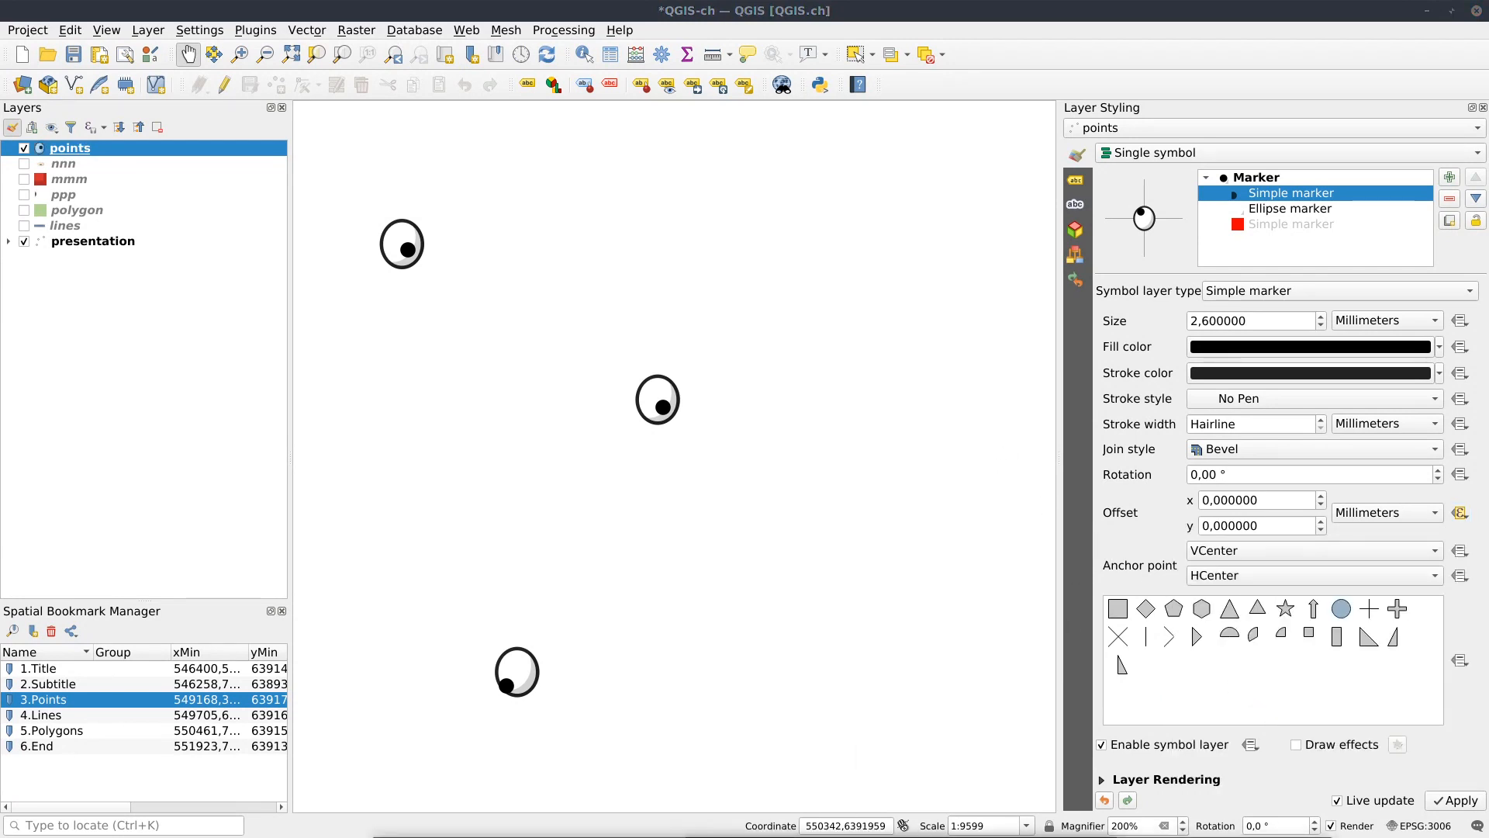
left_click_drag(1167, 605, 1211, 264)
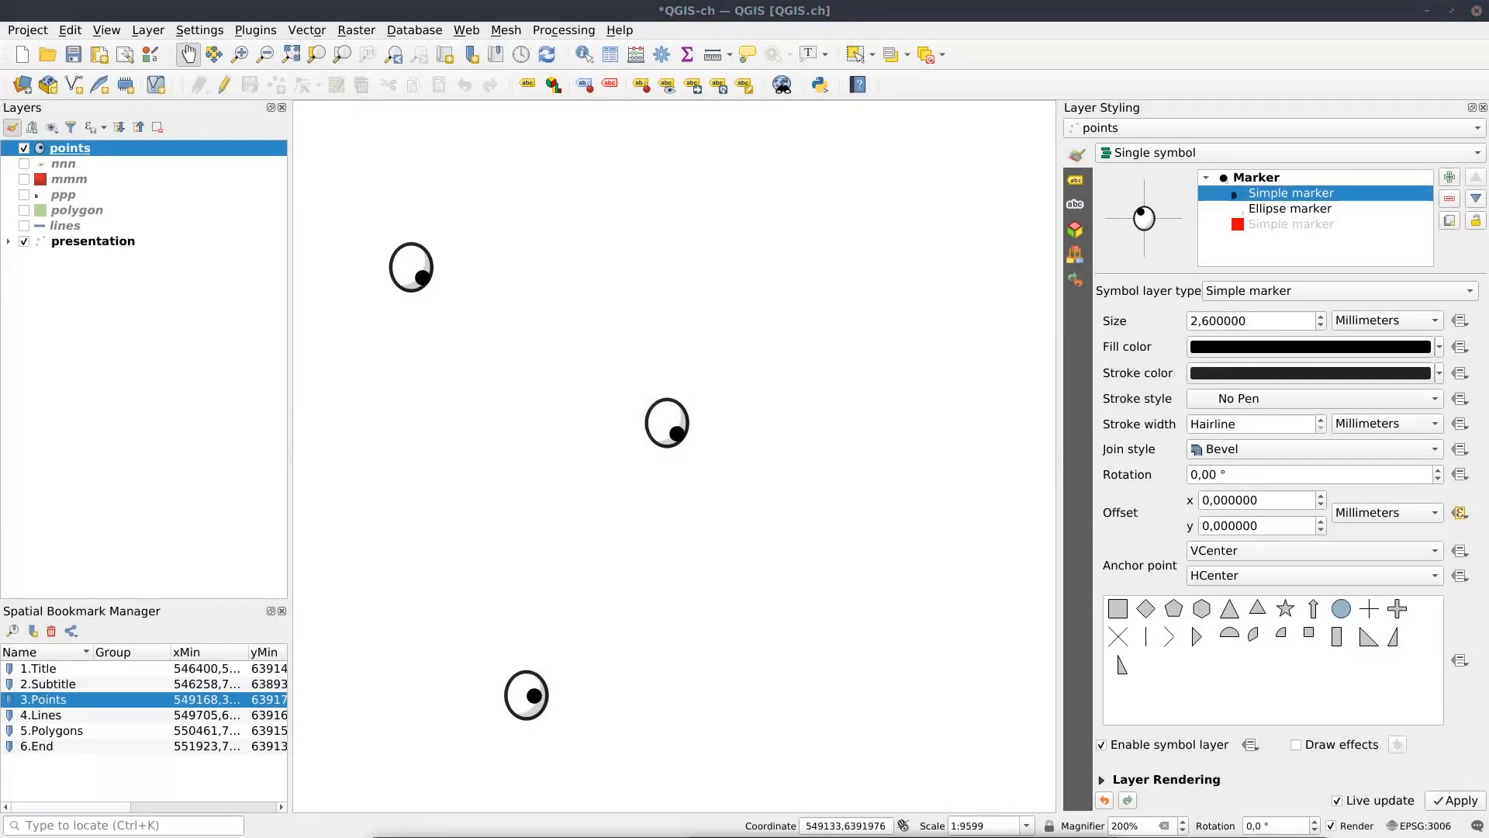
Turn on interval refresh for the points layer at 0.80 seconds in its rendering properties and apply it.
left_click_drag(1133, 837, 1180, 171)
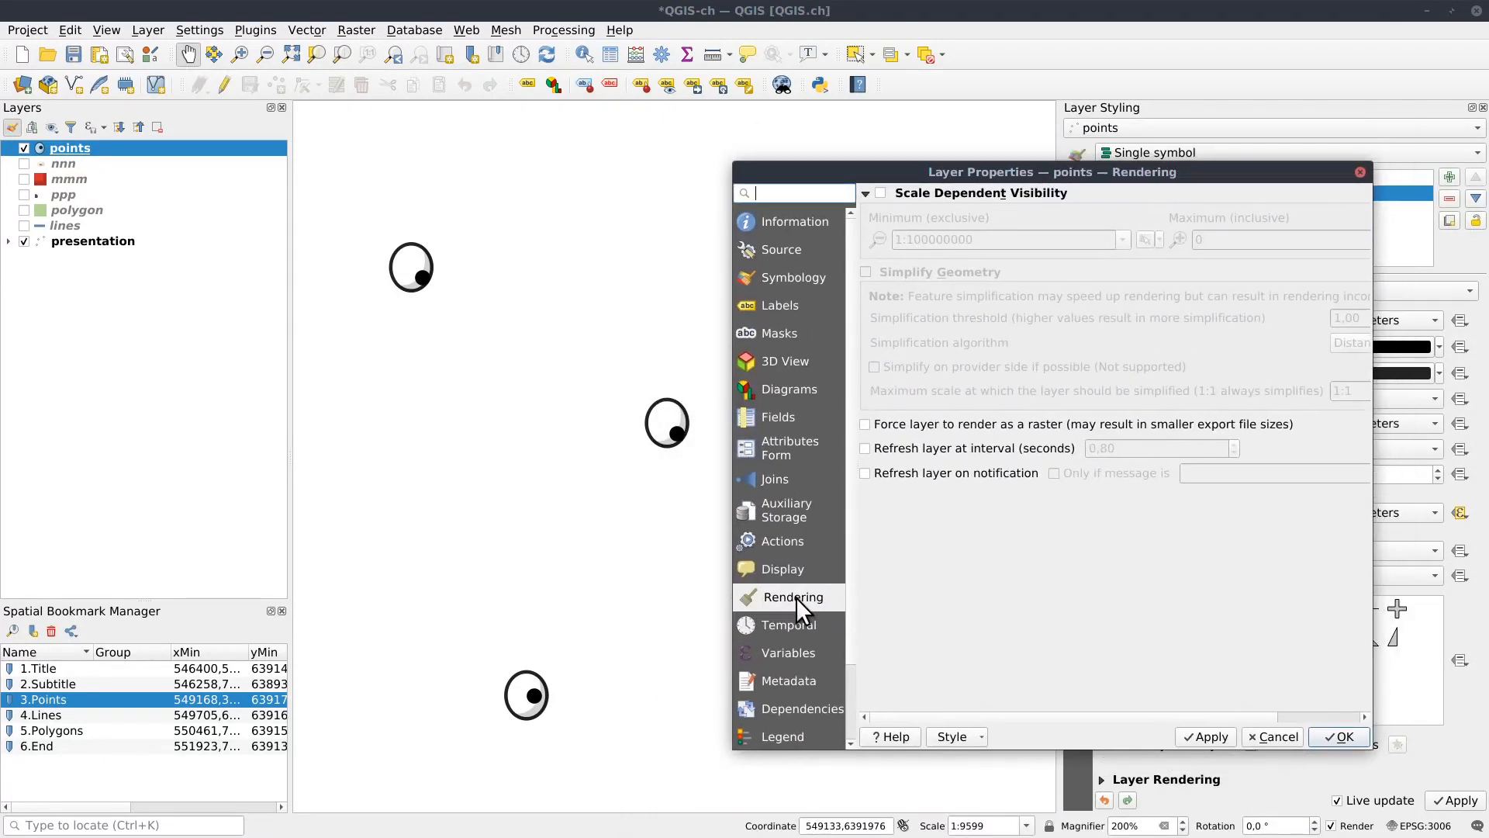
left_click(864, 449)
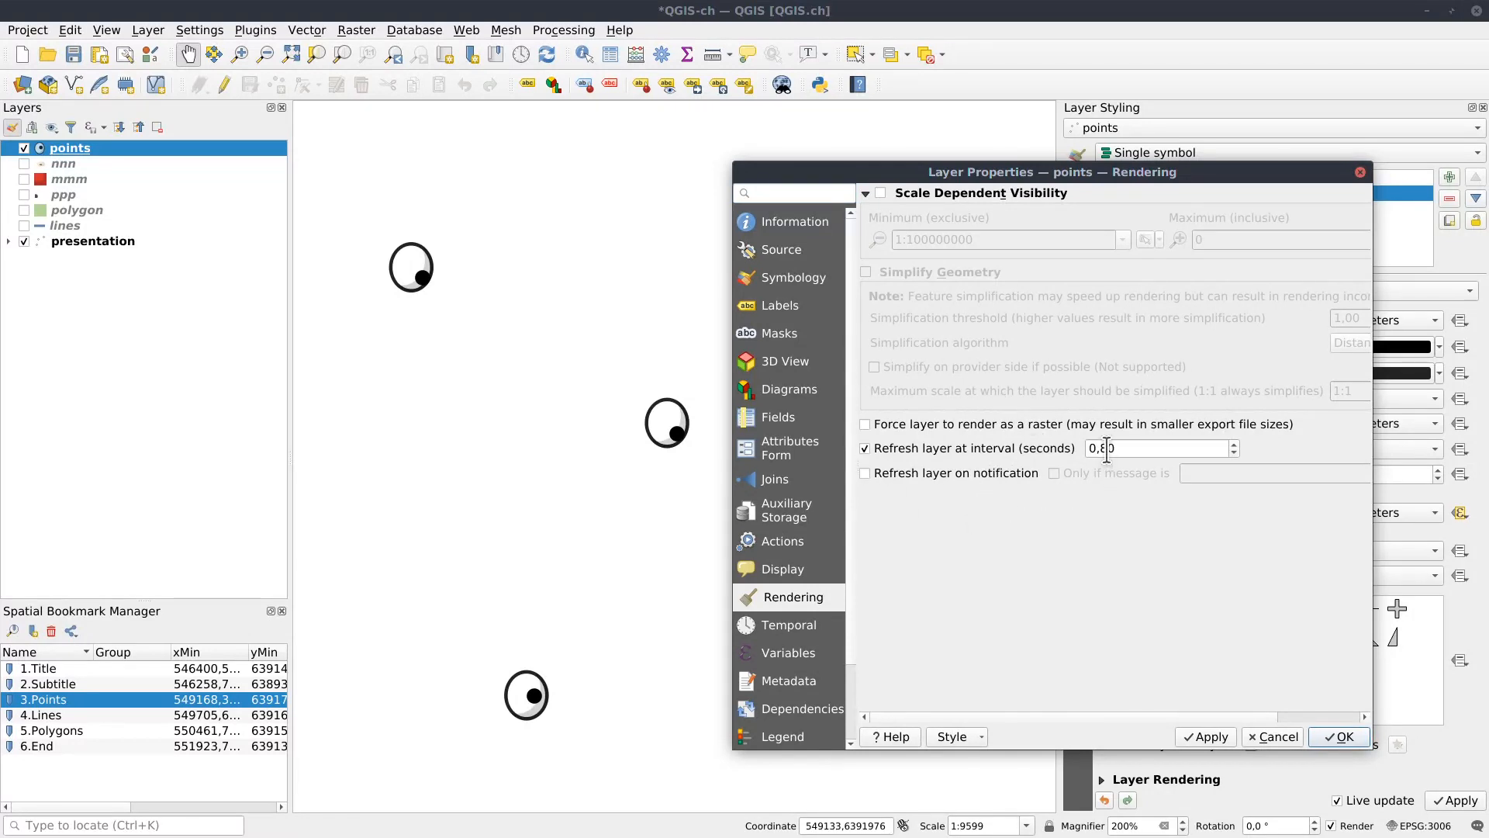
left_click(1216, 731)
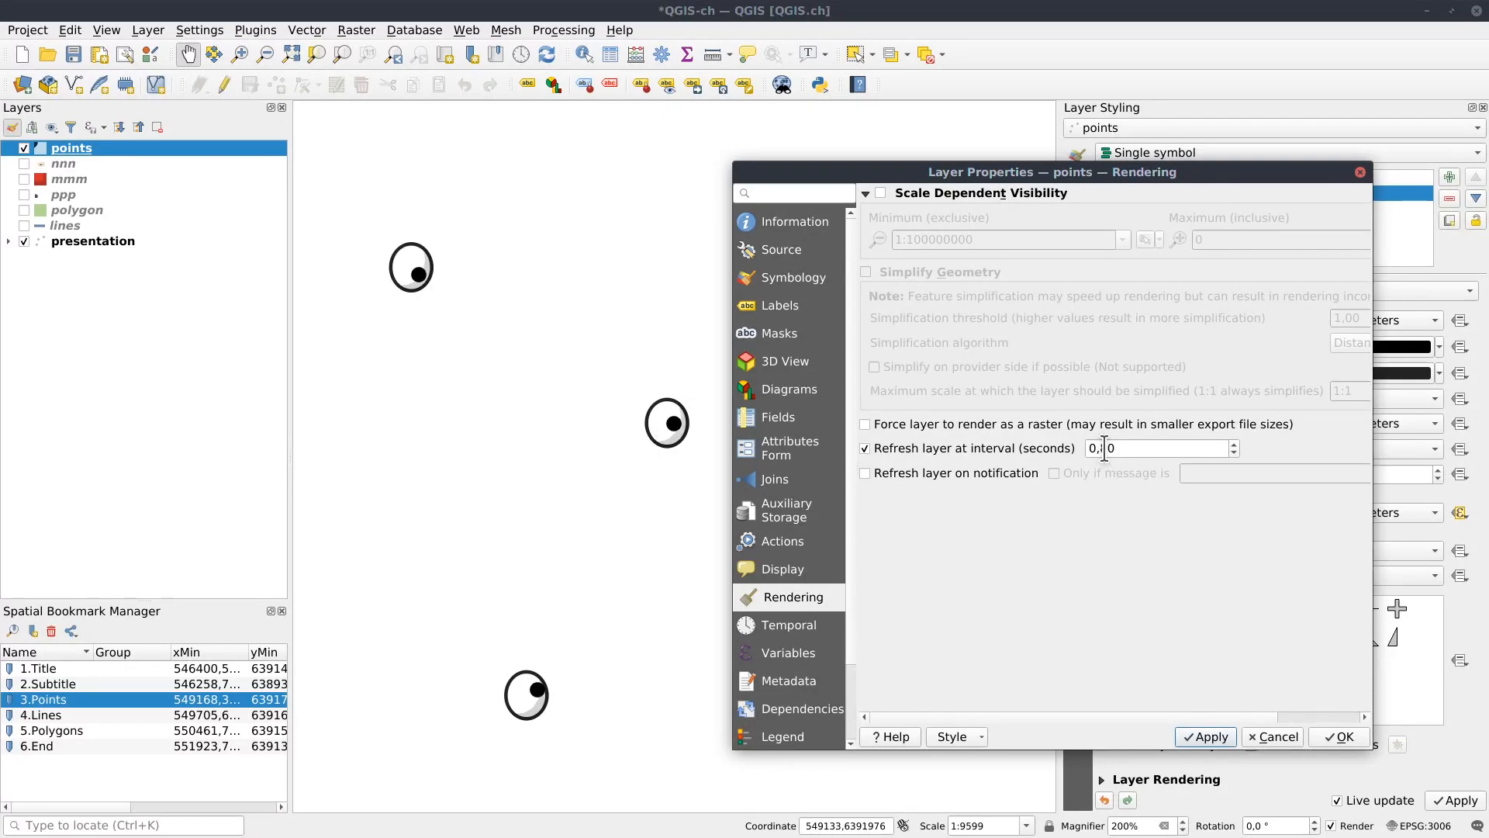
Try a refresh interval of 0.10 seconds, and switch the interval refresh off again before closing the layer properties.
left_click_drag(1106, 449, 1100, 449)
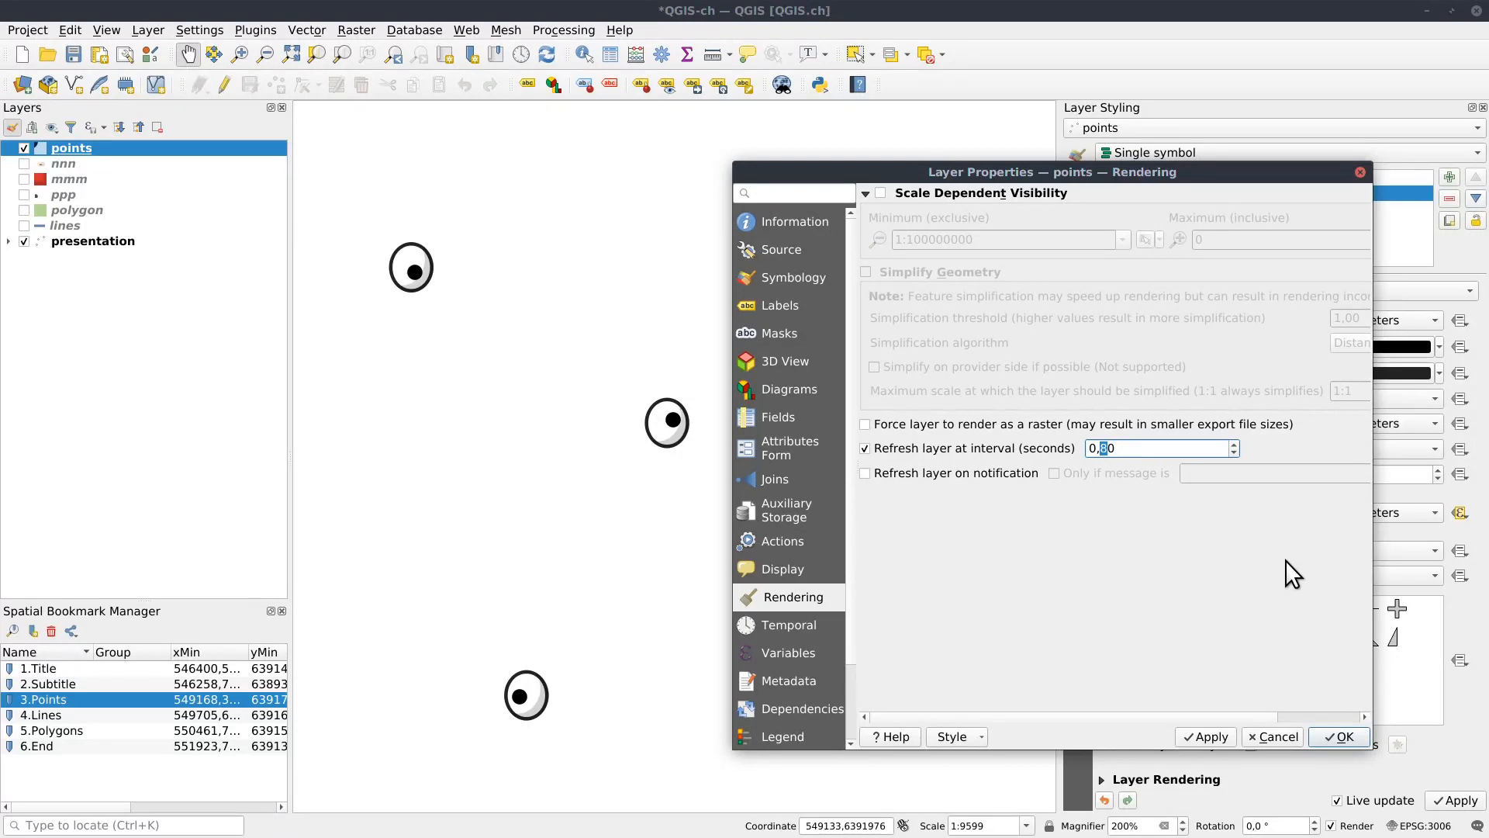
type("1")
left_click(1210, 737)
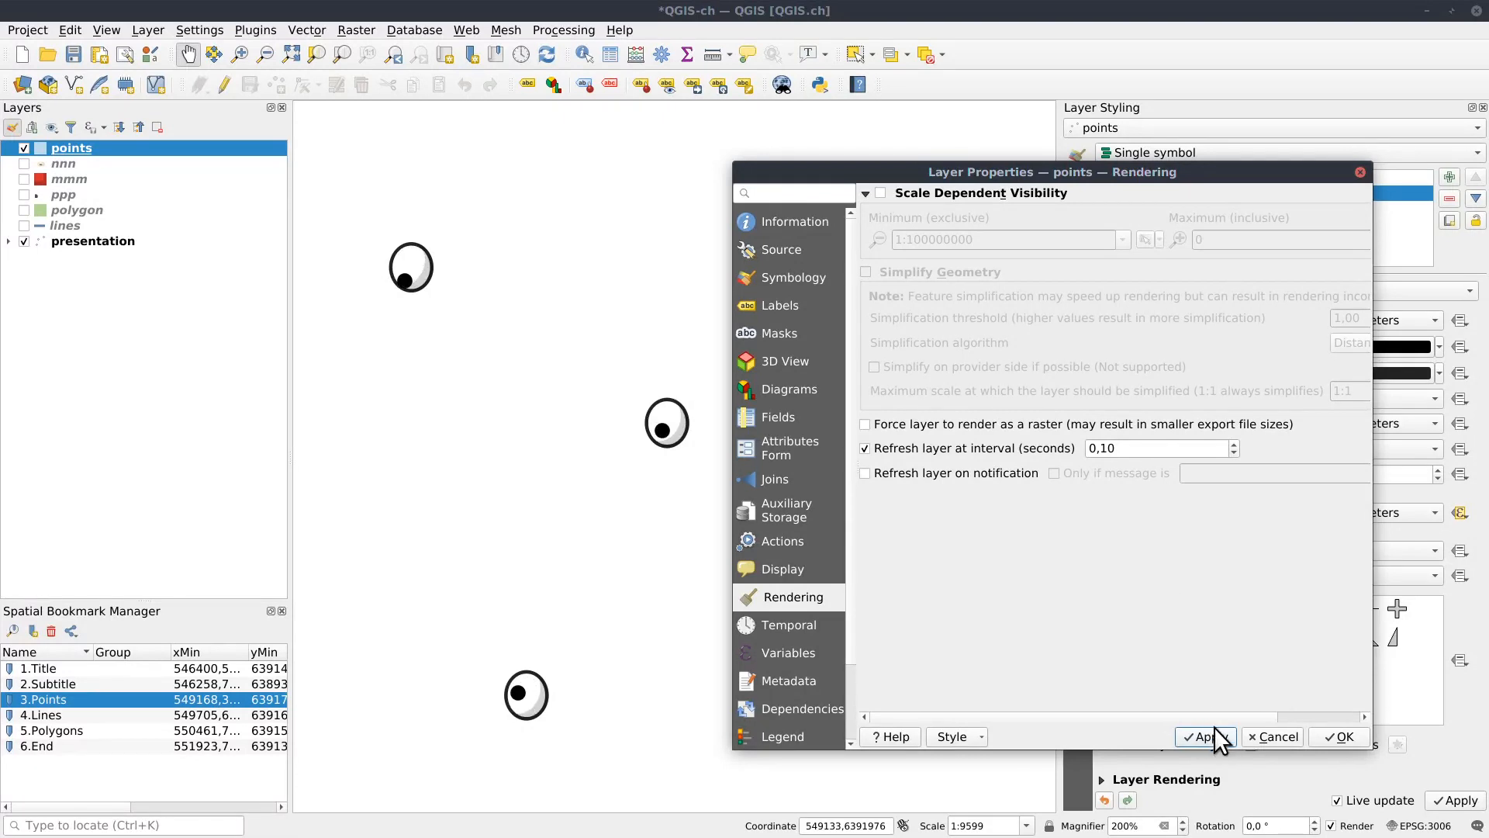
left_click(865, 448)
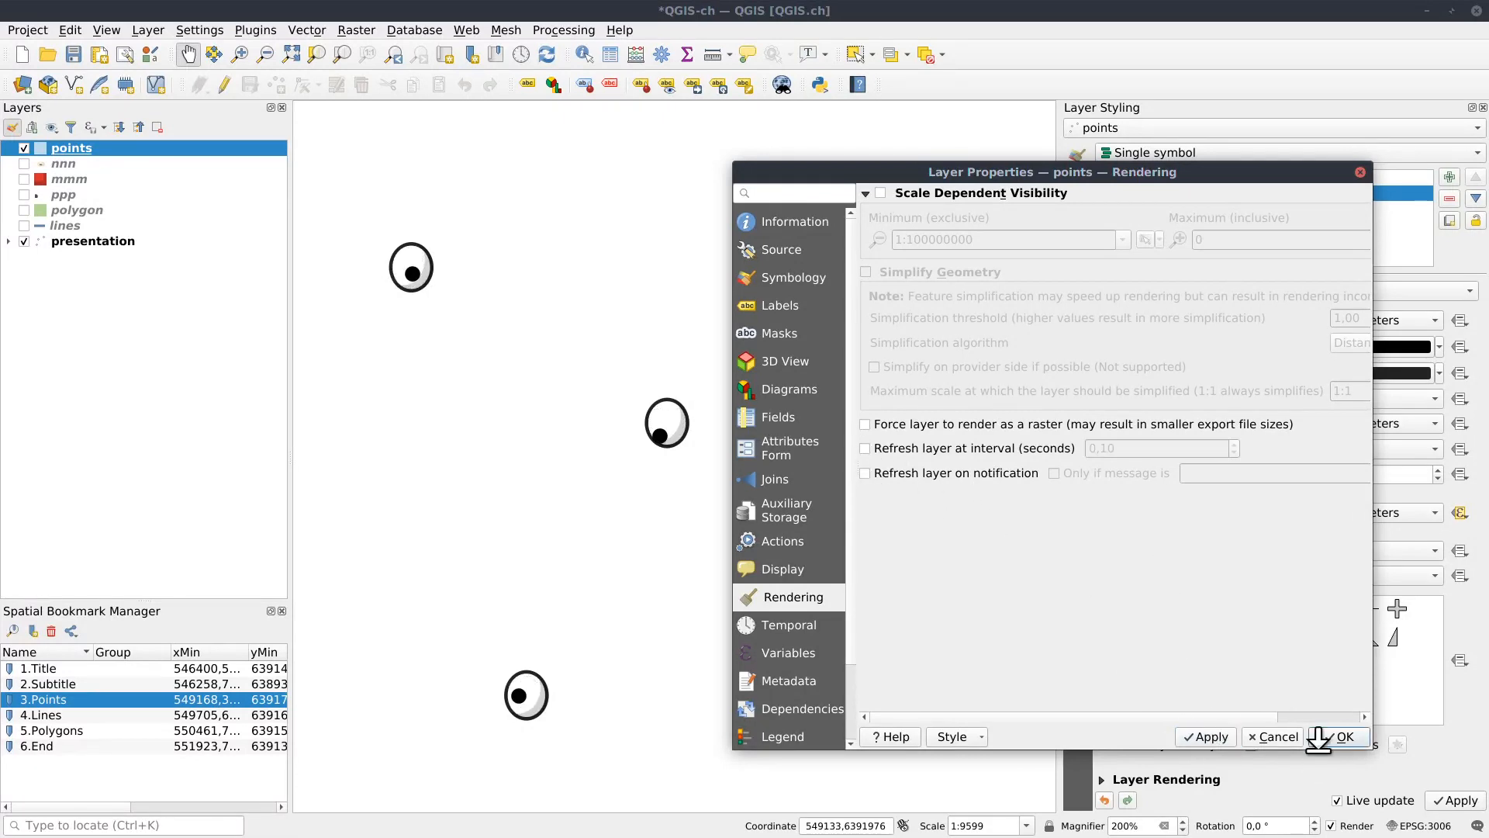
left_click(1342, 737)
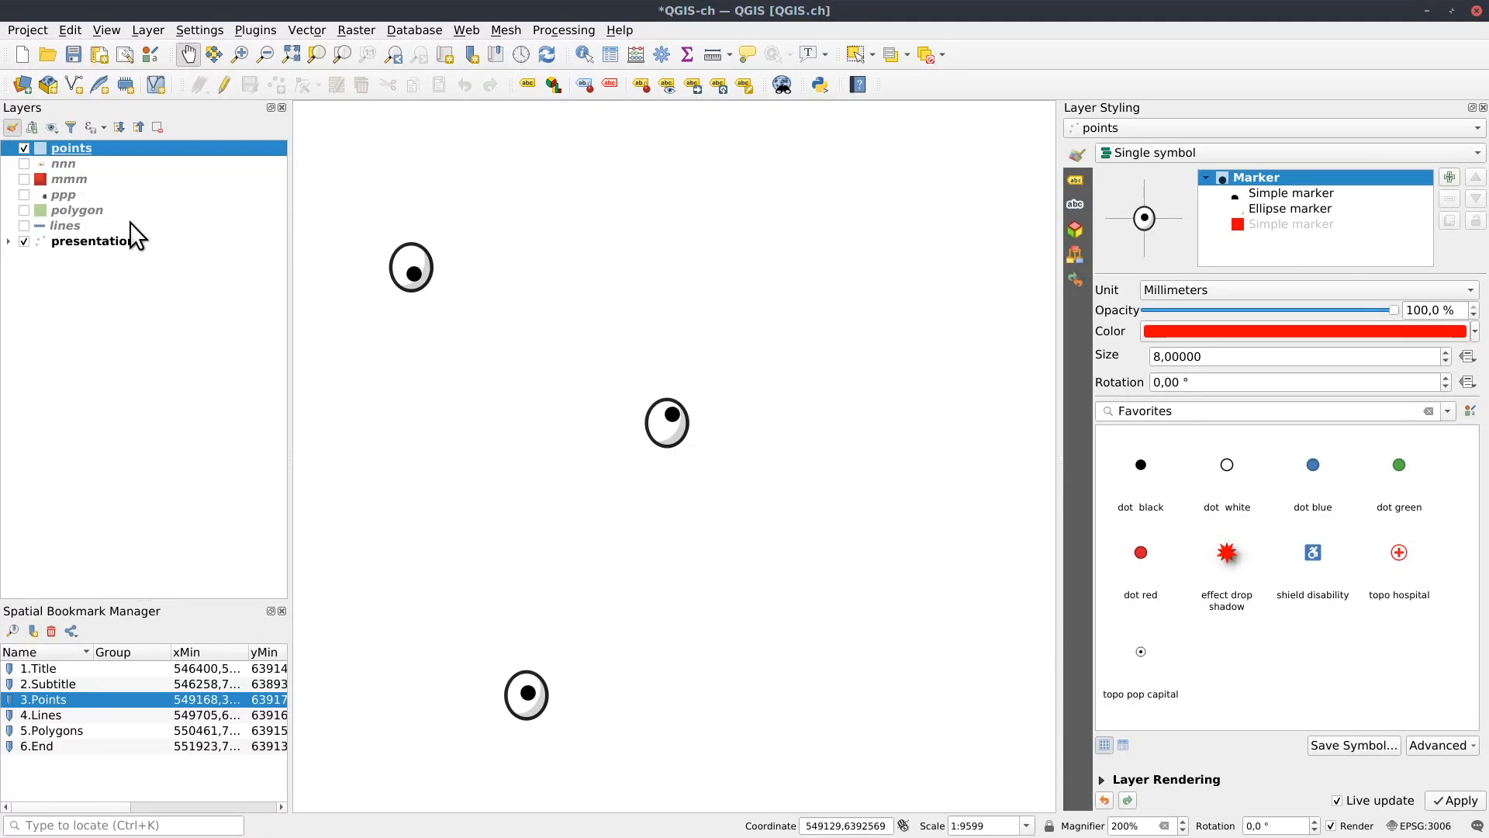
Make the lines layer visible, bring its features into view and select it for styling.
left_click(24, 225)
left_click_drag(695, 503, 388, 500)
left_click_drag(697, 548, 634, 547)
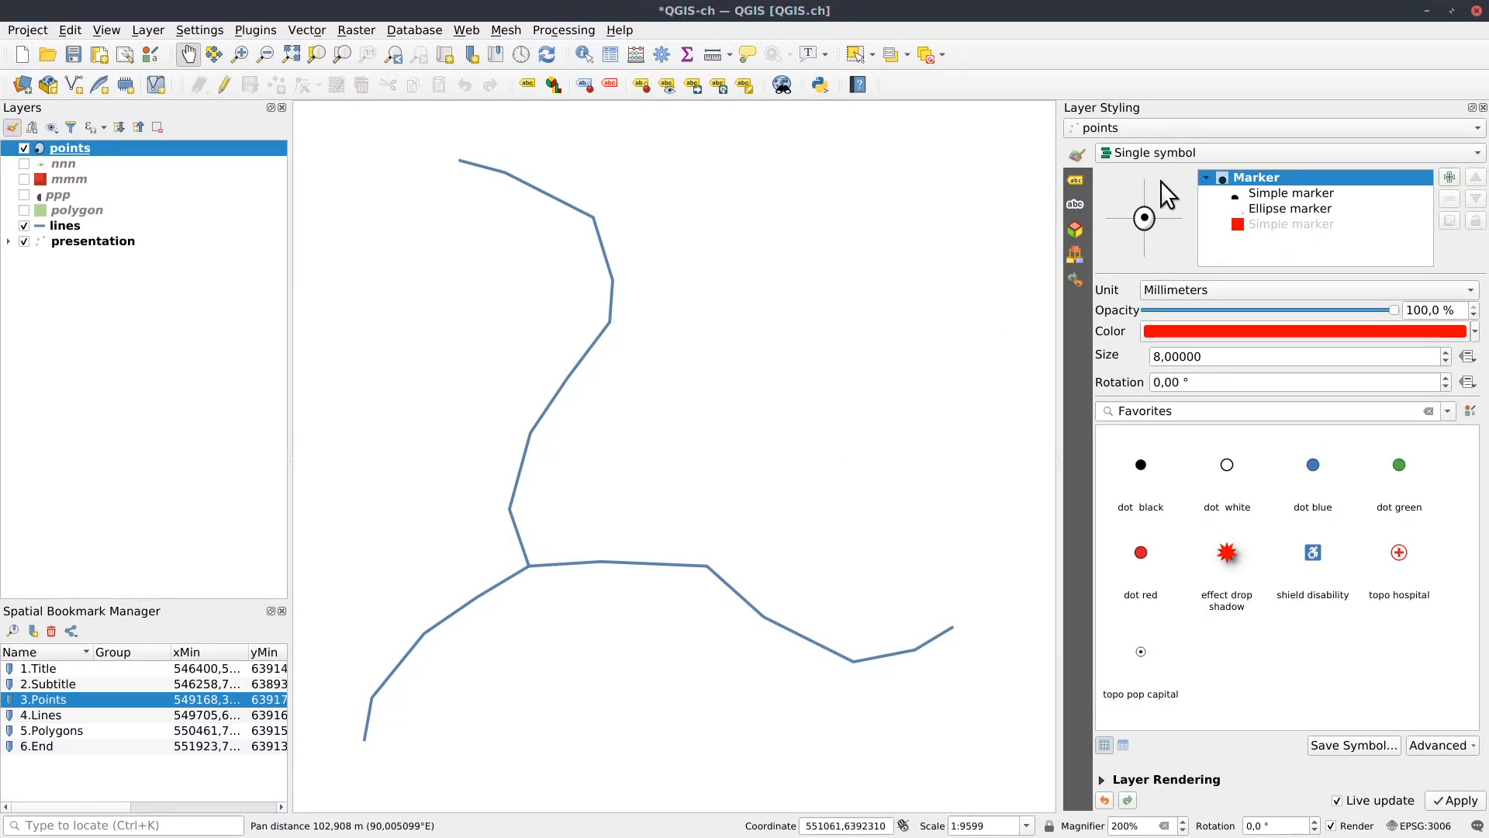
left_click(86, 225)
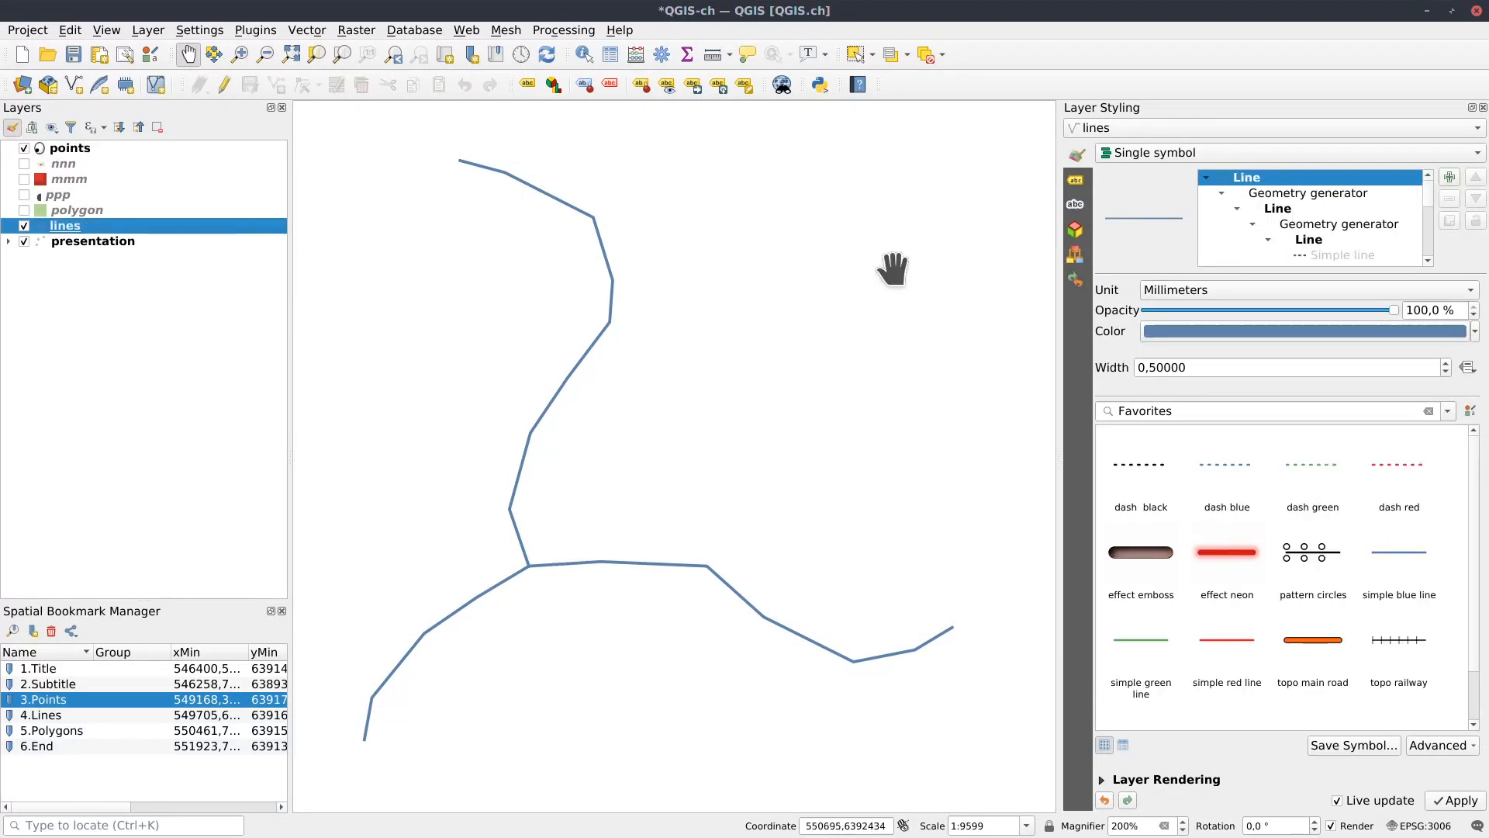
Collapse the geometry generators and set the lines layer's simple line stroke width to 7.4 mm.
left_click(1222, 193)
left_click(1221, 208)
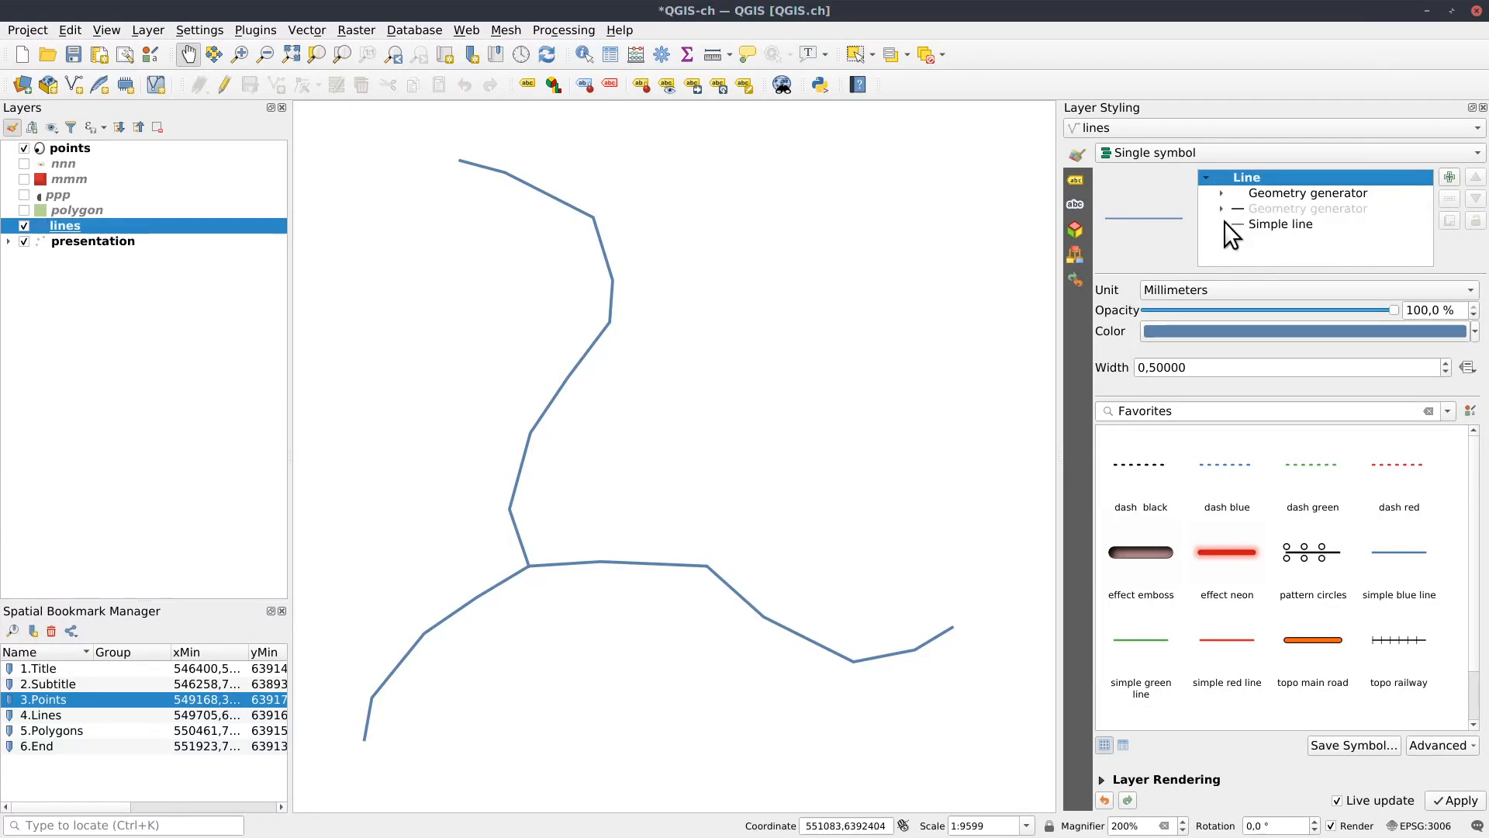
left_click(1290, 224)
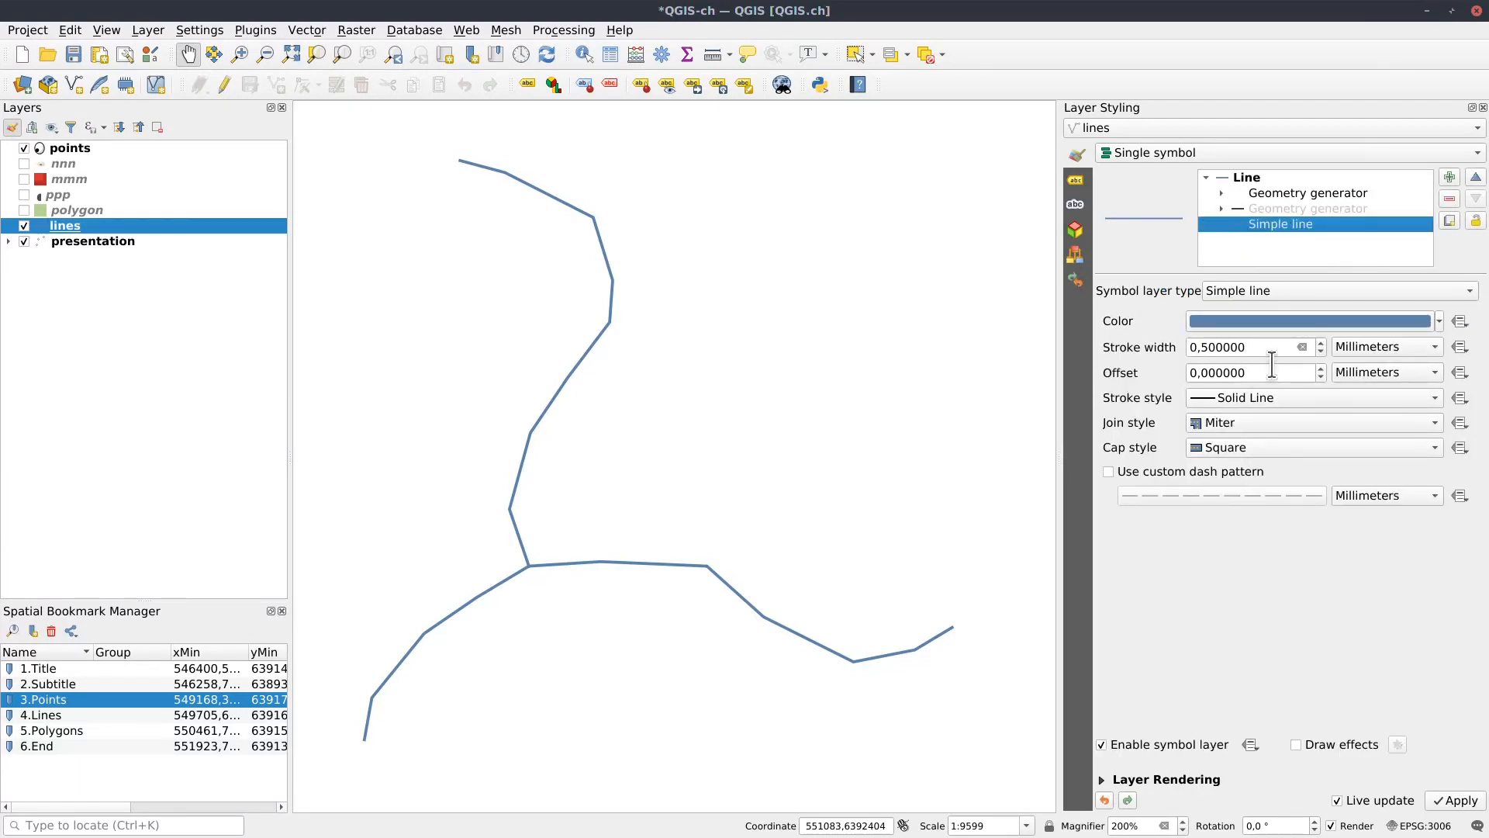
scroll(1257, 346, "down", 3)
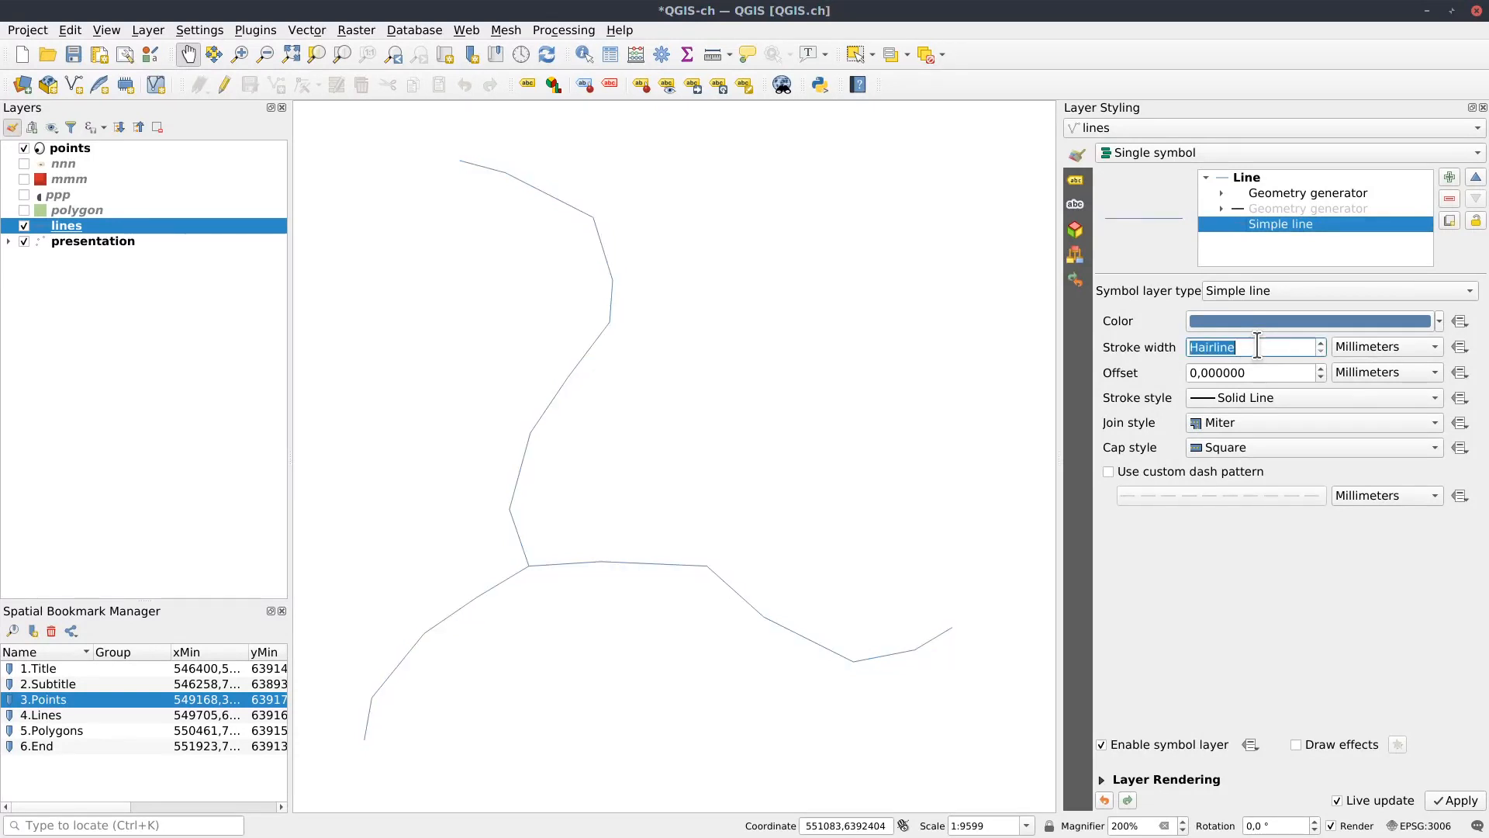
scroll(1257, 347, "up", 20)
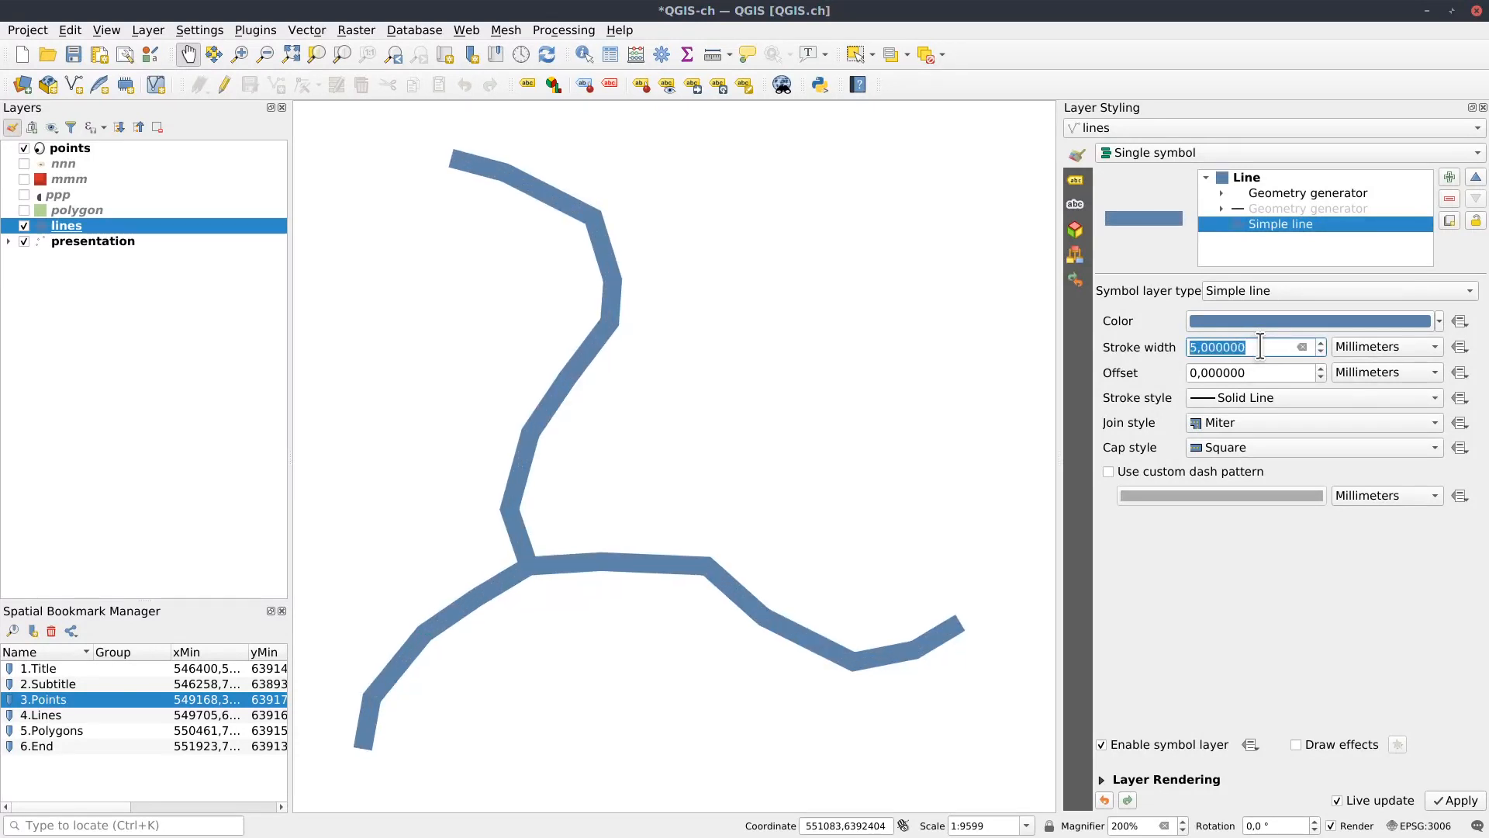
scroll(1260, 347, "up", 20)
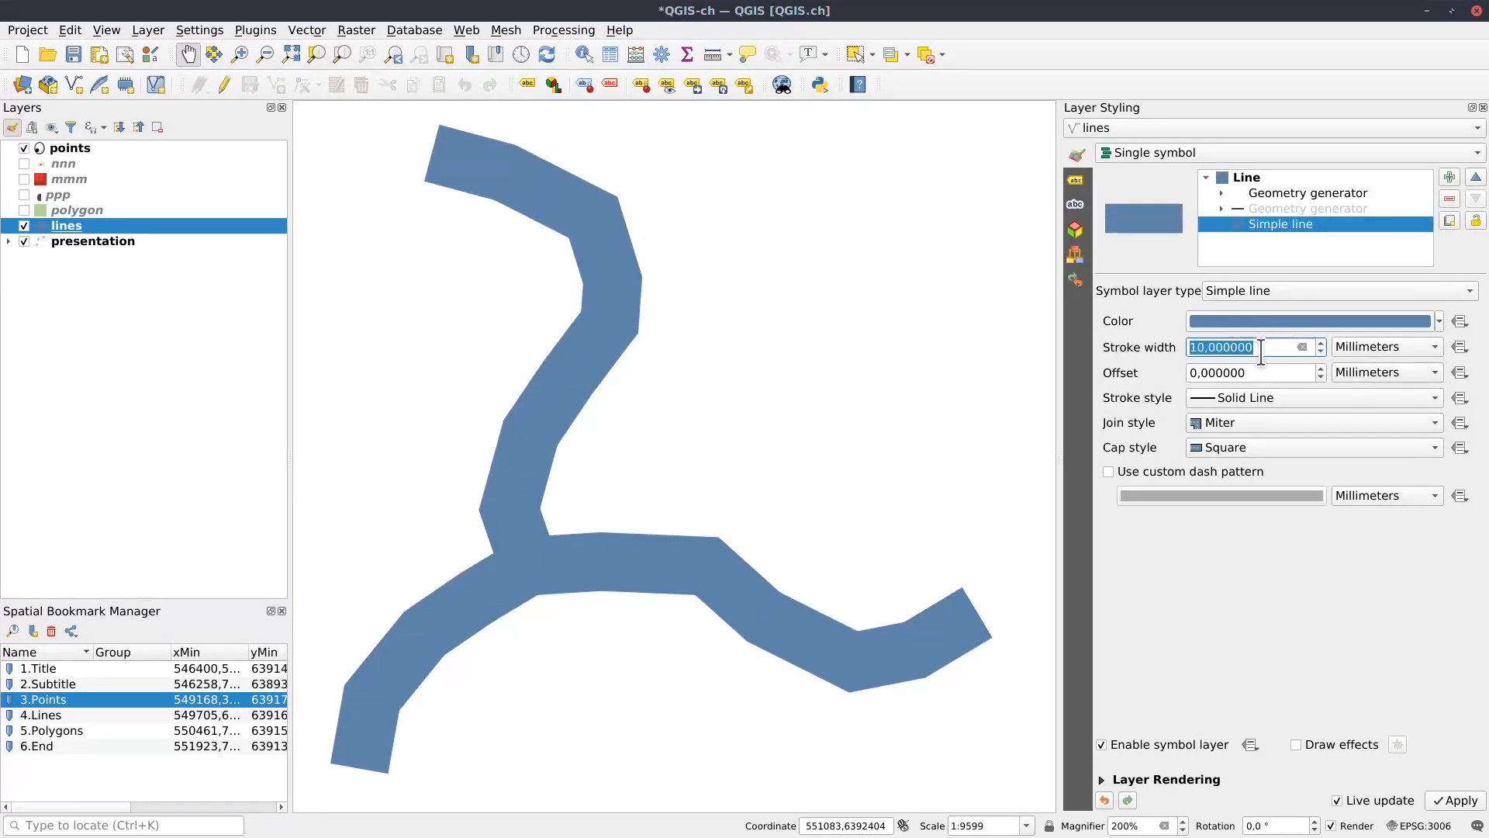
scroll(1260, 347, "down", 20)
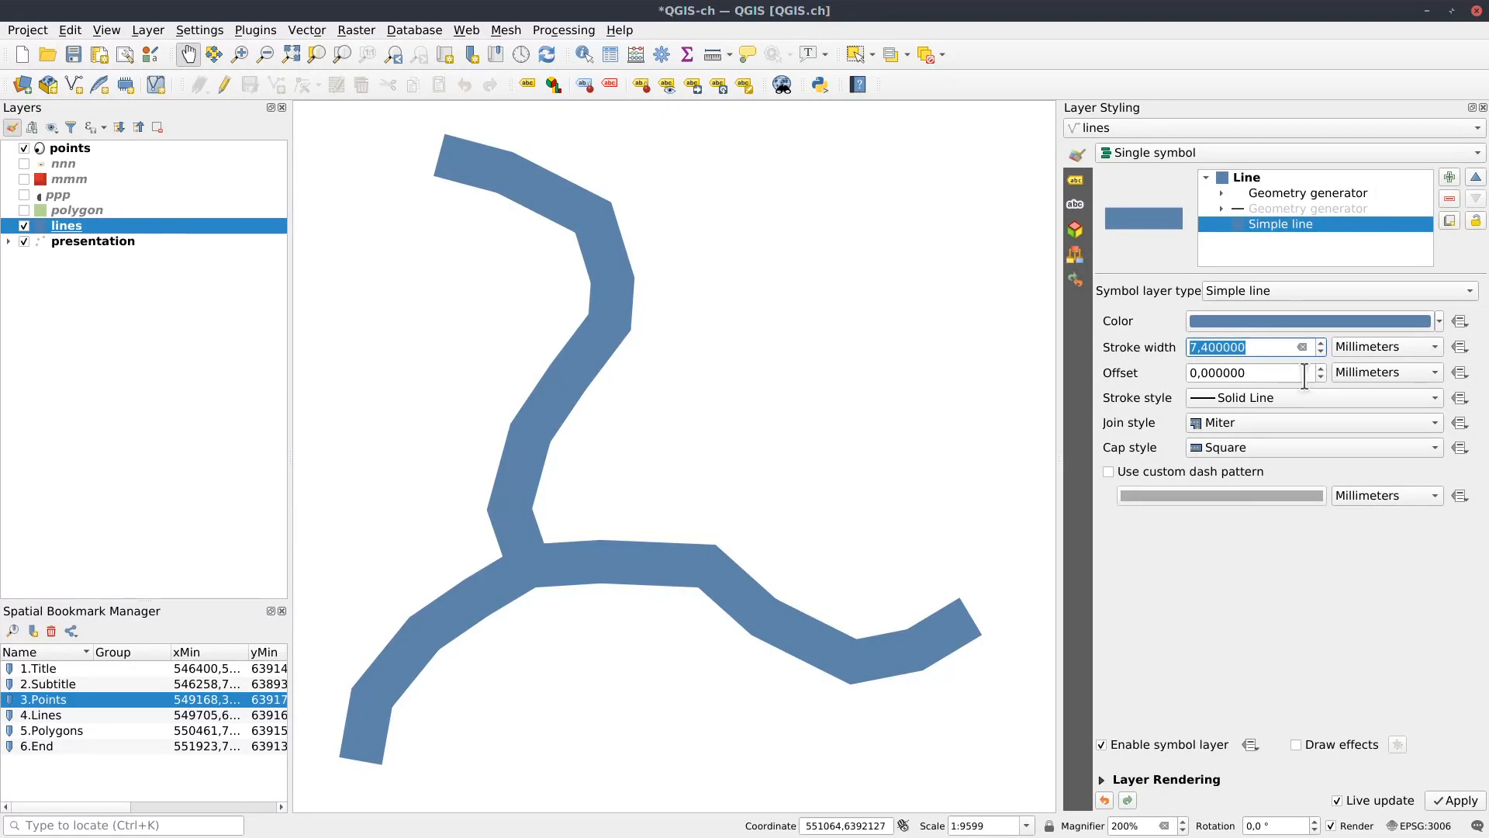
Give the blue simple line a Round join style and a Flat cap style.
left_click(1270, 422)
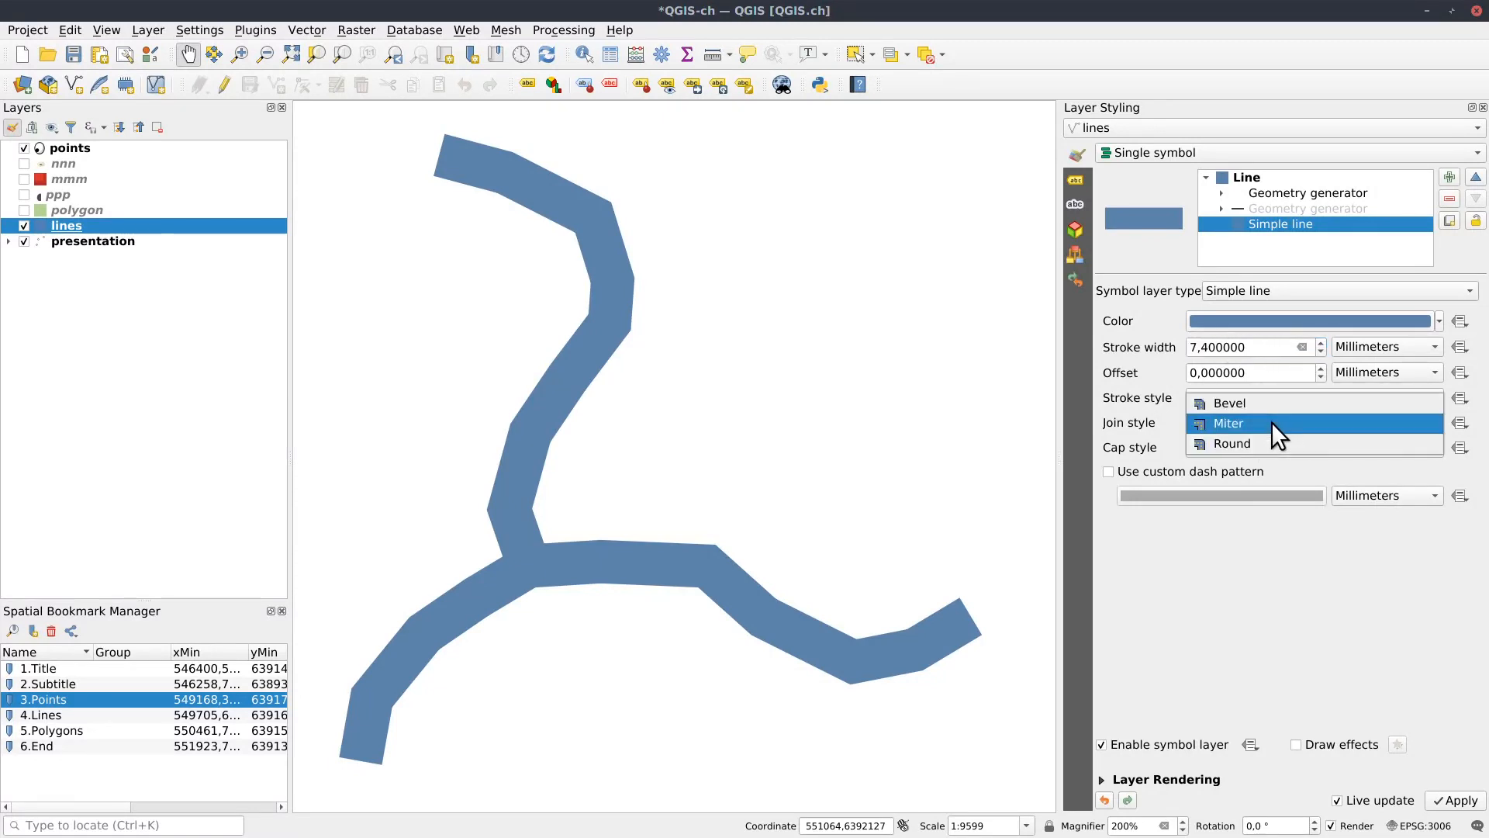
left_click(1256, 439)
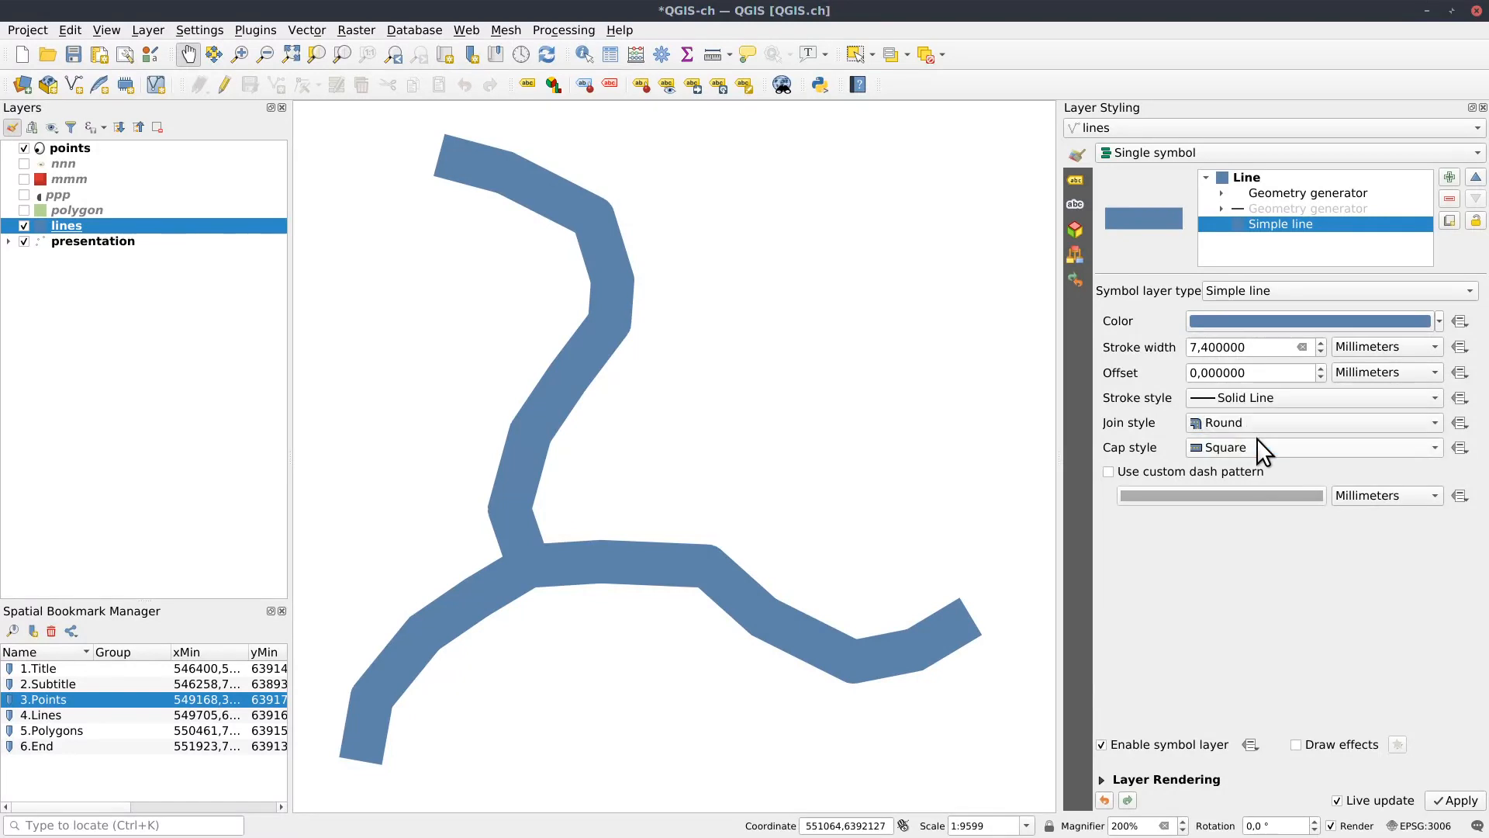
left_click(1263, 449)
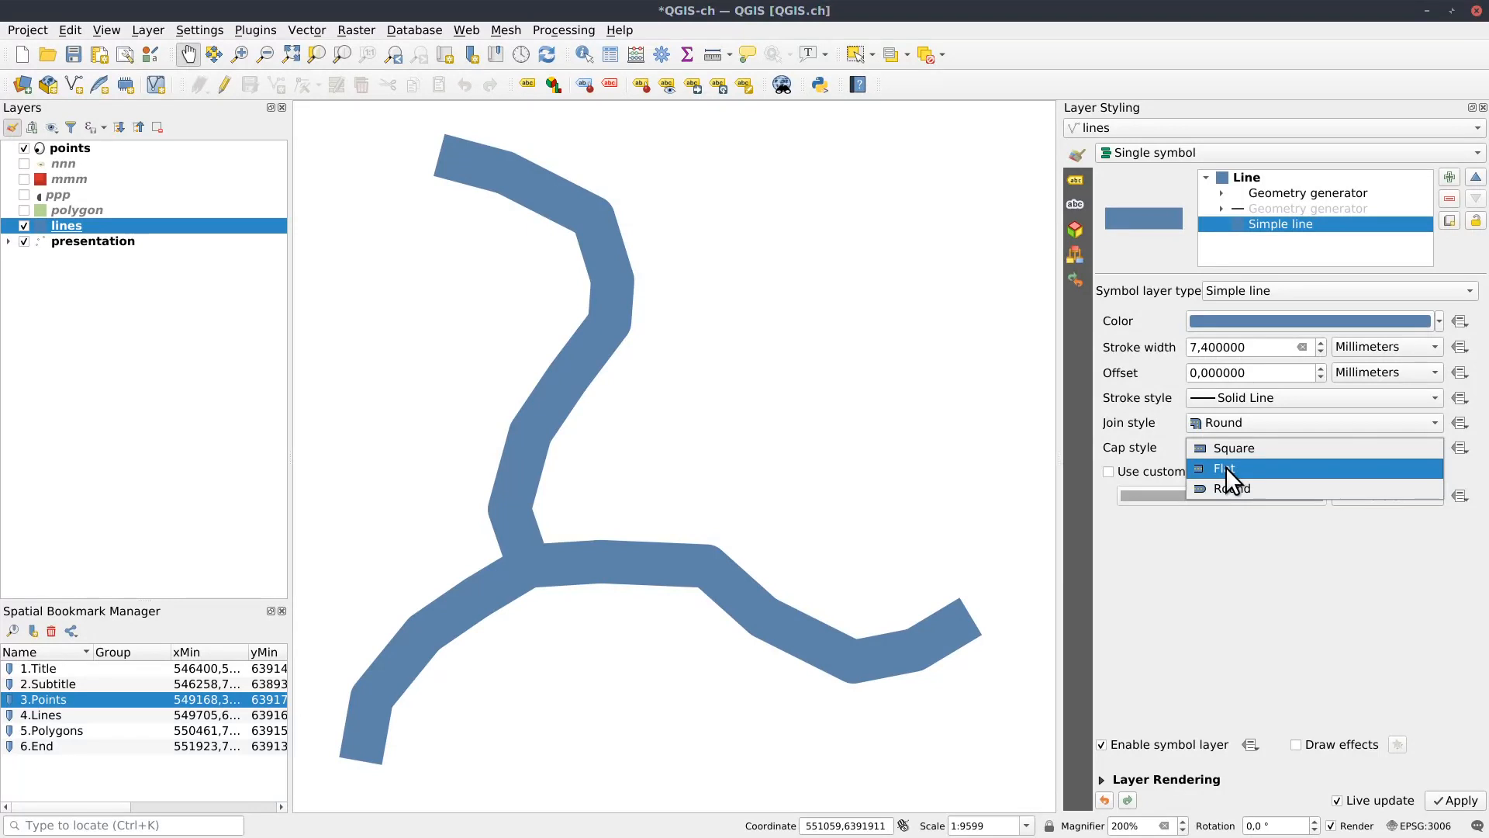
left_click(1226, 469)
Duplicate the simple line and style the upper copy as a yellow 5 mm stroke with a Round cap.
left_click(1449, 222)
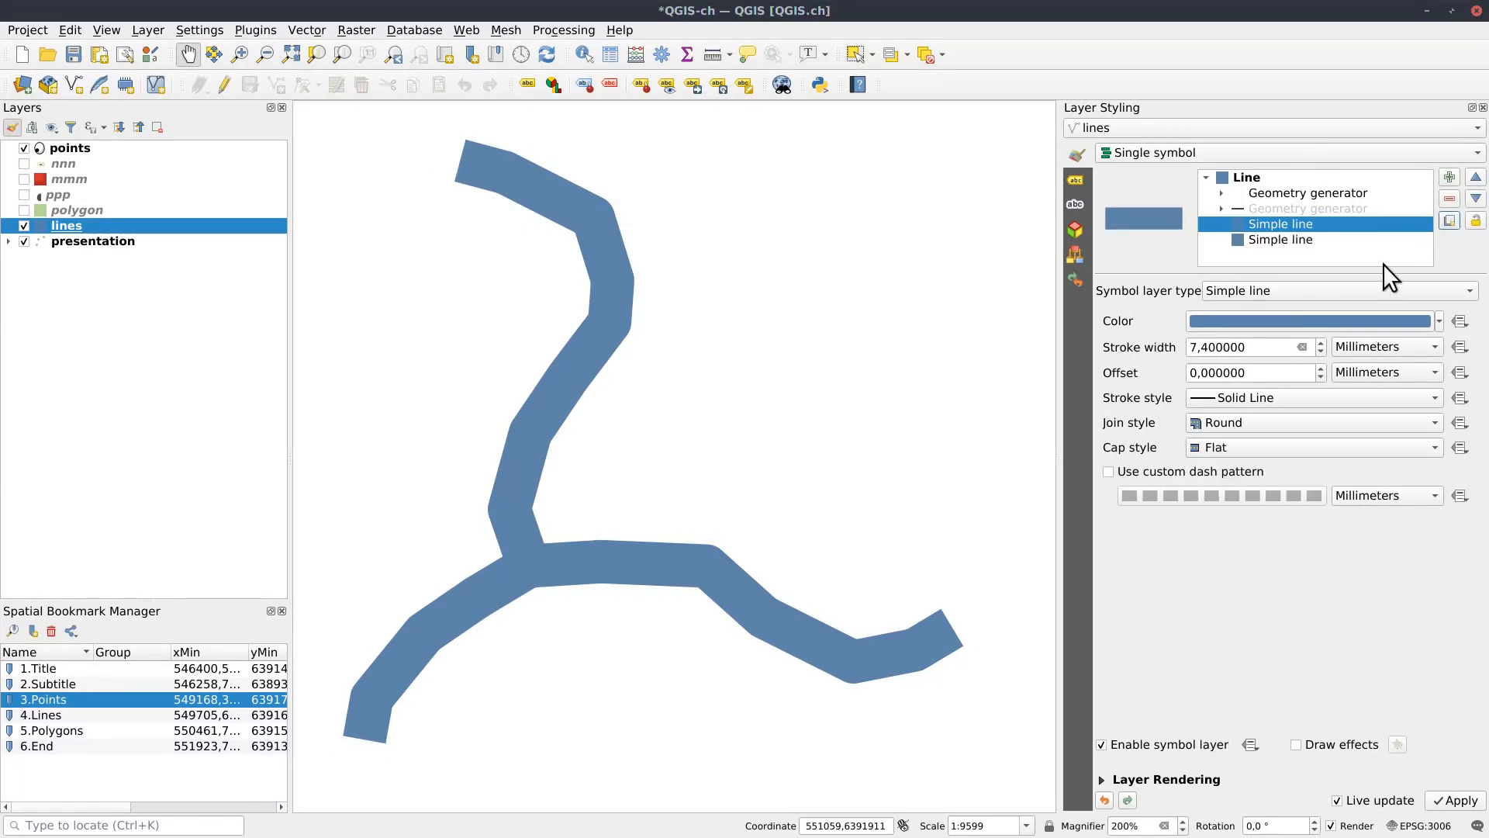
scroll(1269, 350, "down", 3)
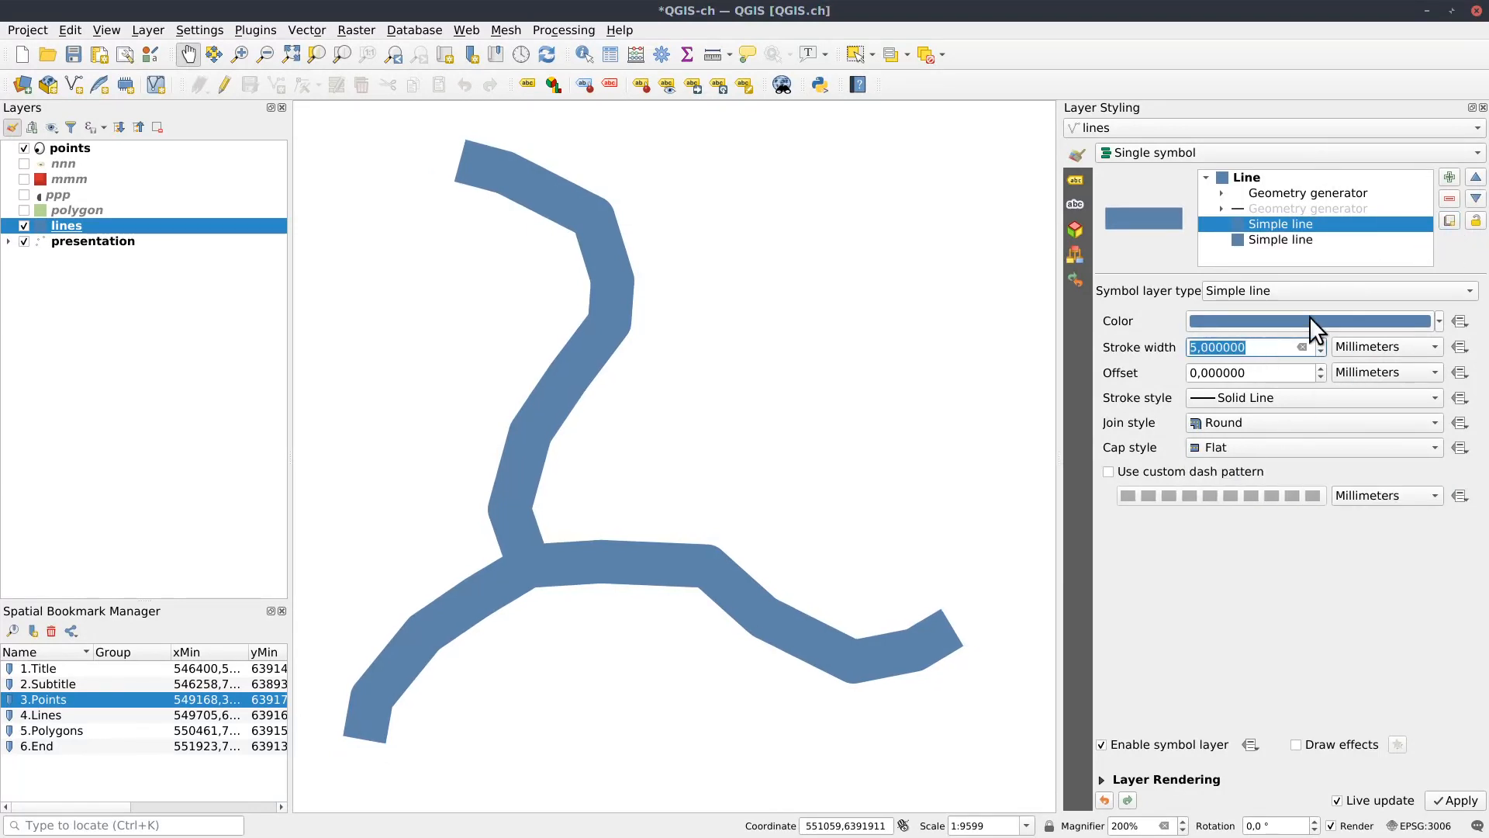
left_click(1437, 321)
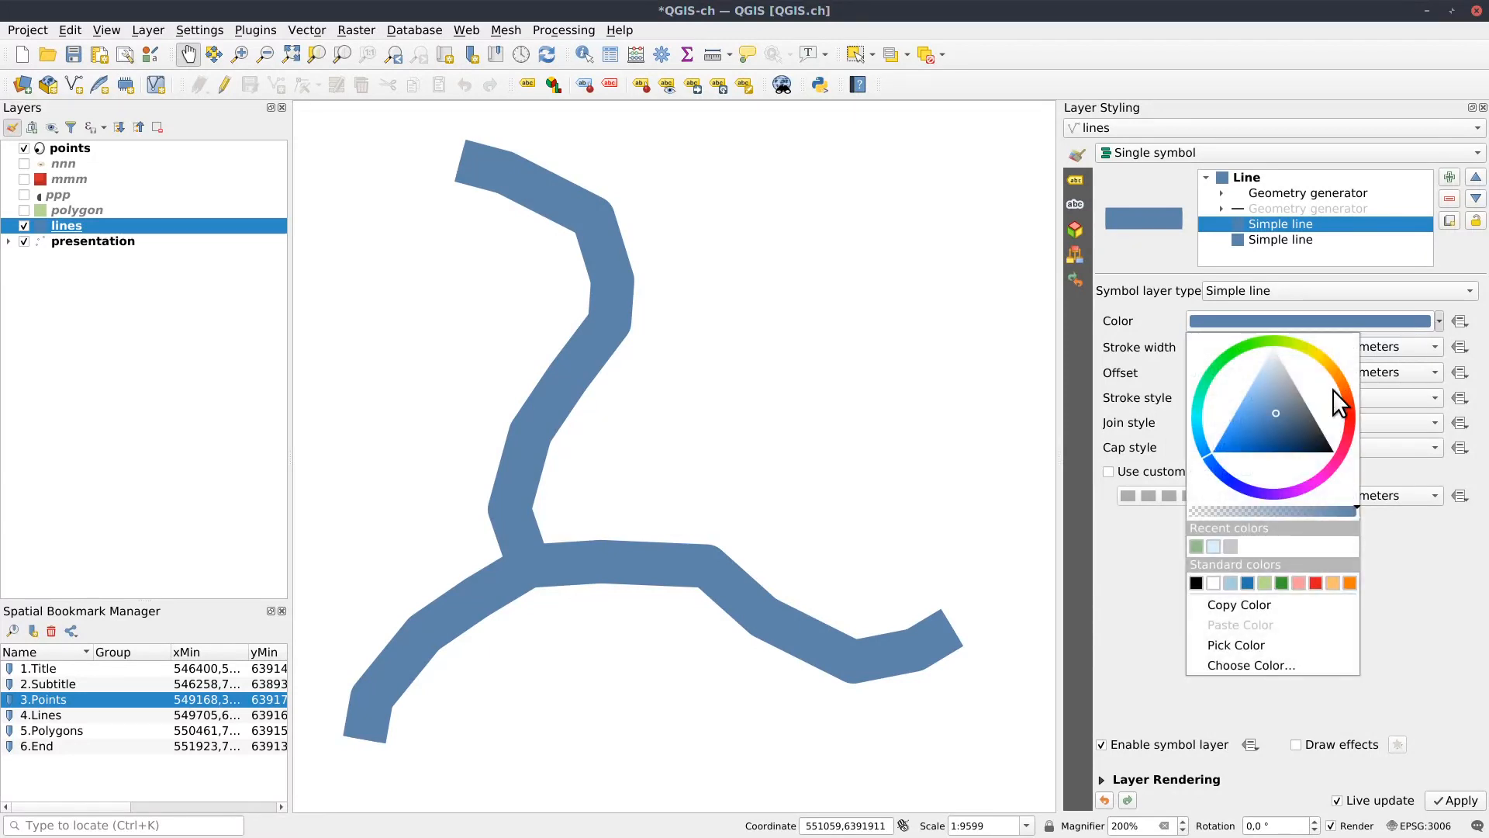
left_click(1320, 360)
left_click(1316, 370)
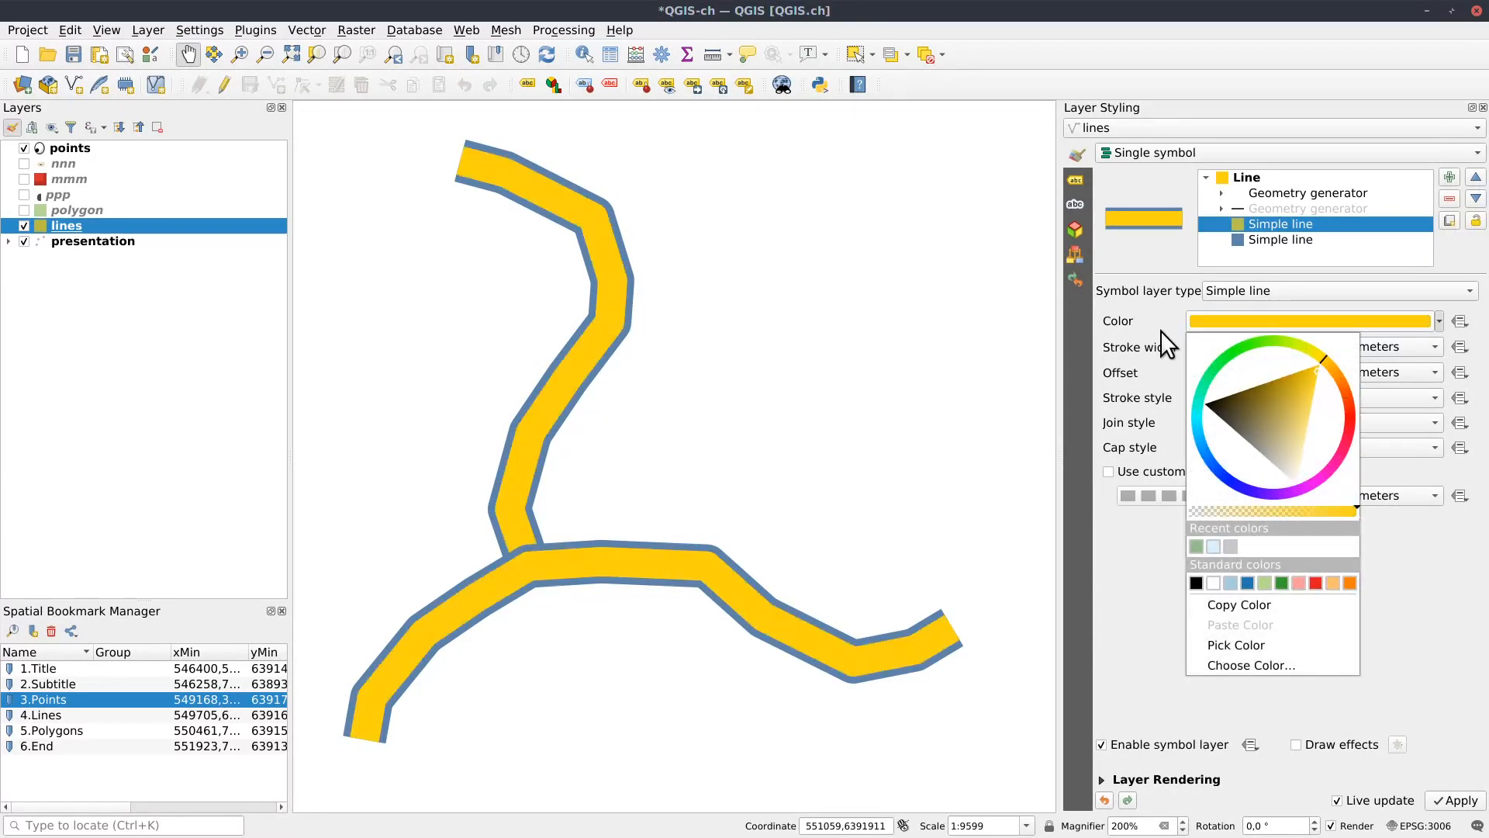
left_click(833, 436)
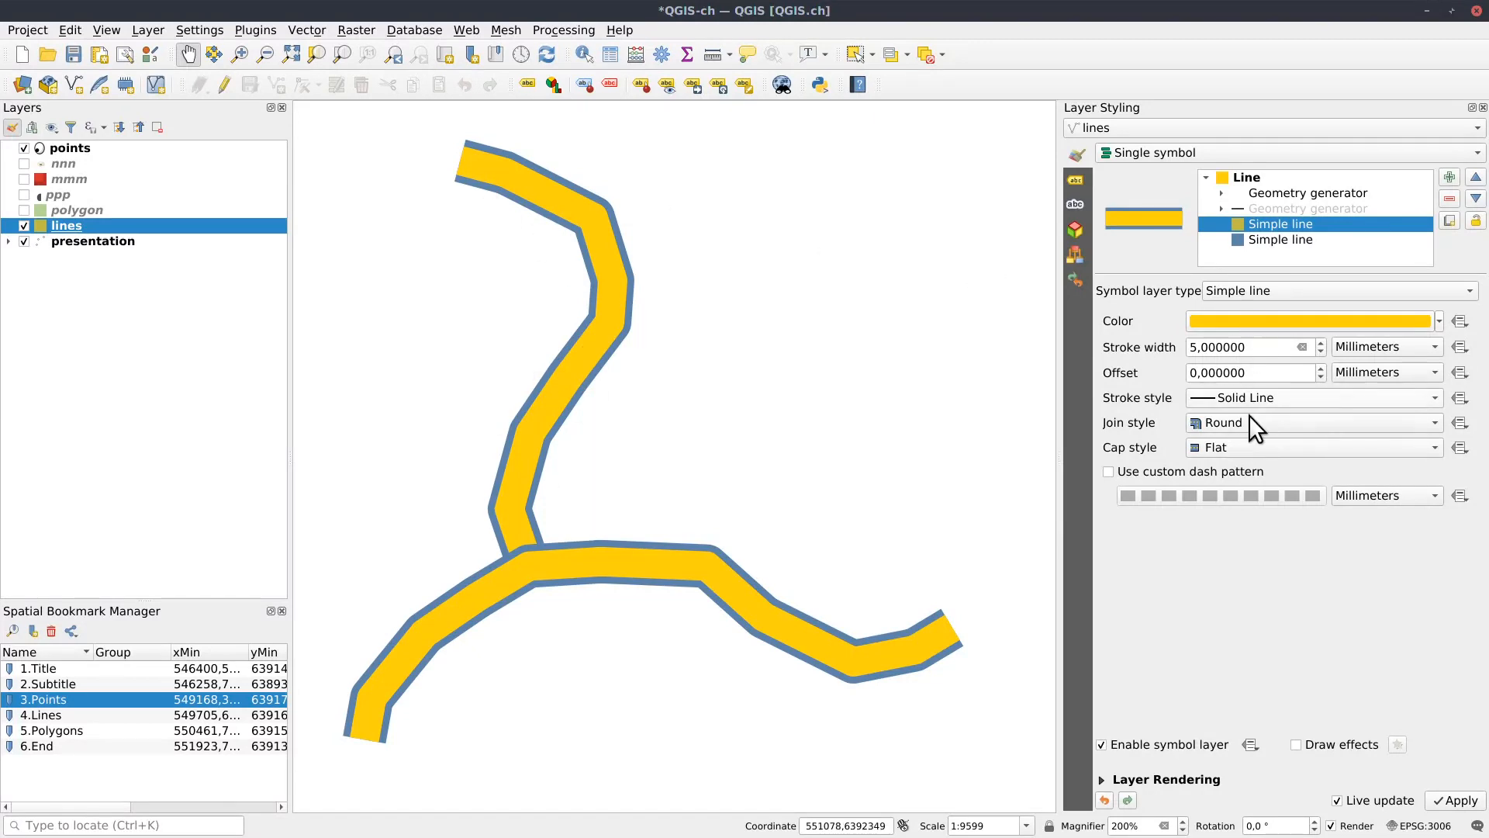
left_click(1250, 448)
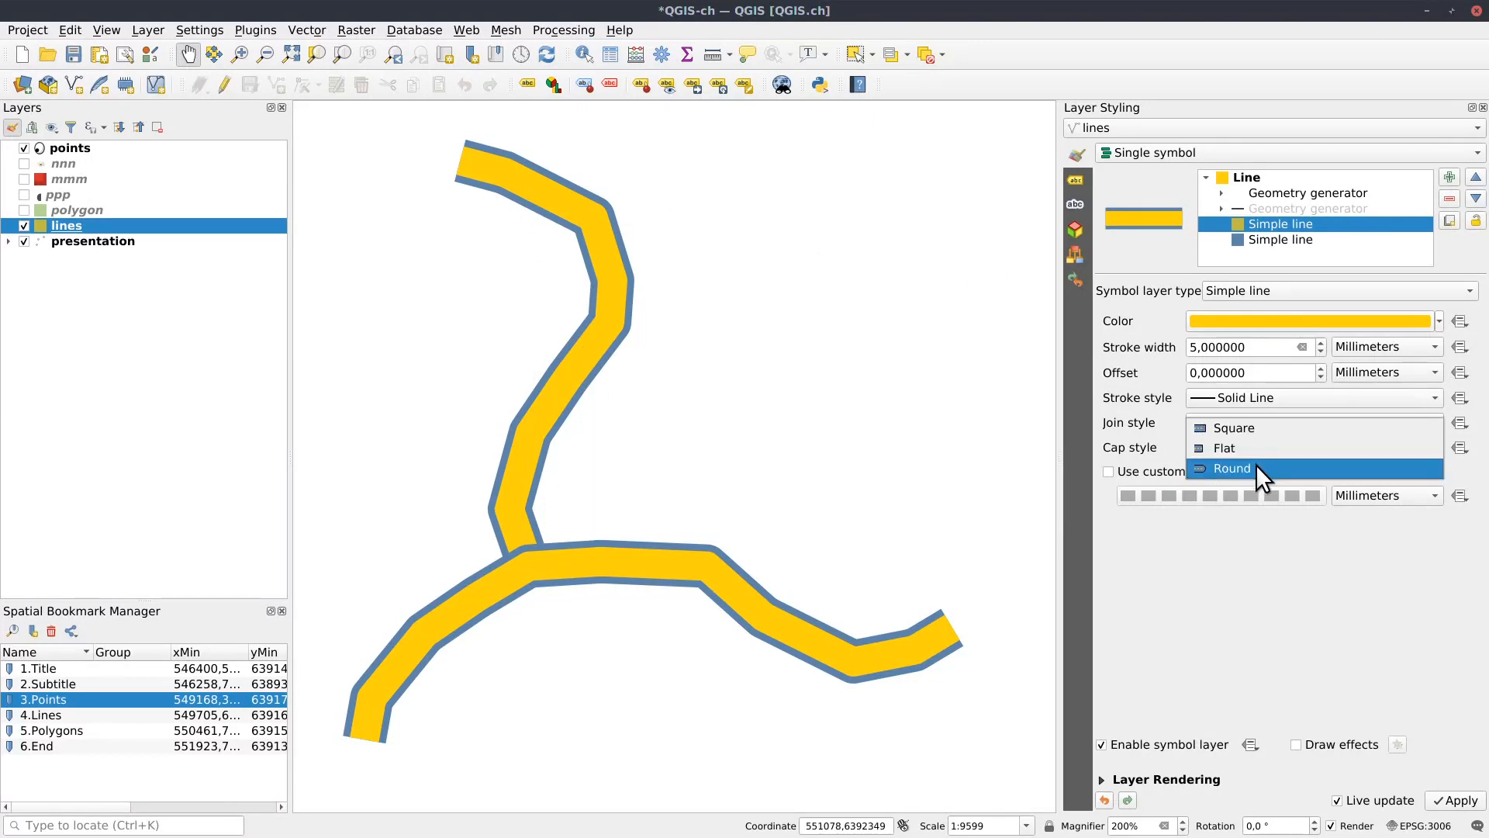
left_click(1255, 466)
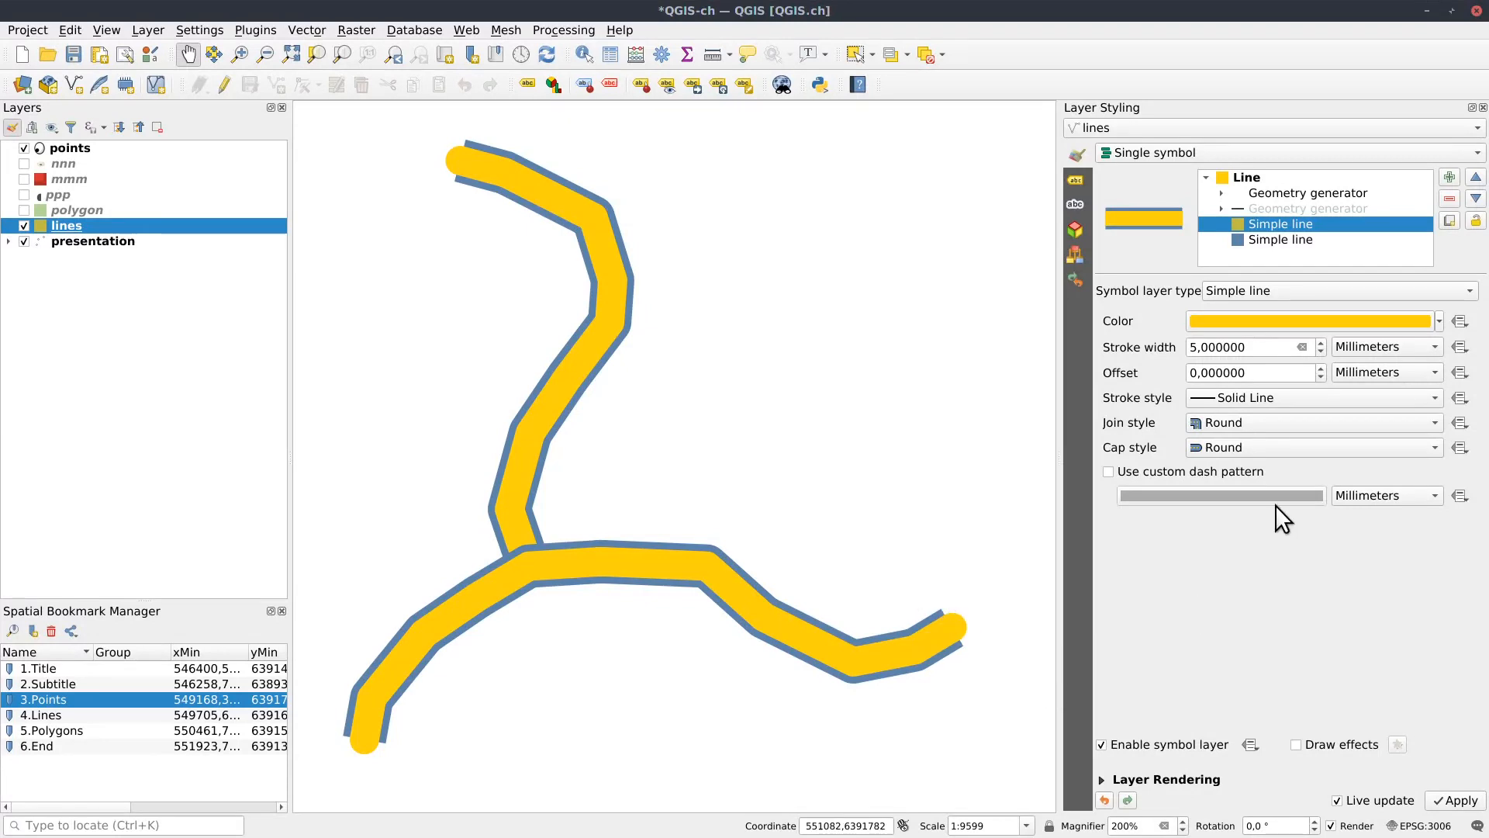
Enable symbol levels for the line symbol so the yellow fills join at the junction, and return to the symbol layers.
left_click(1246, 177)
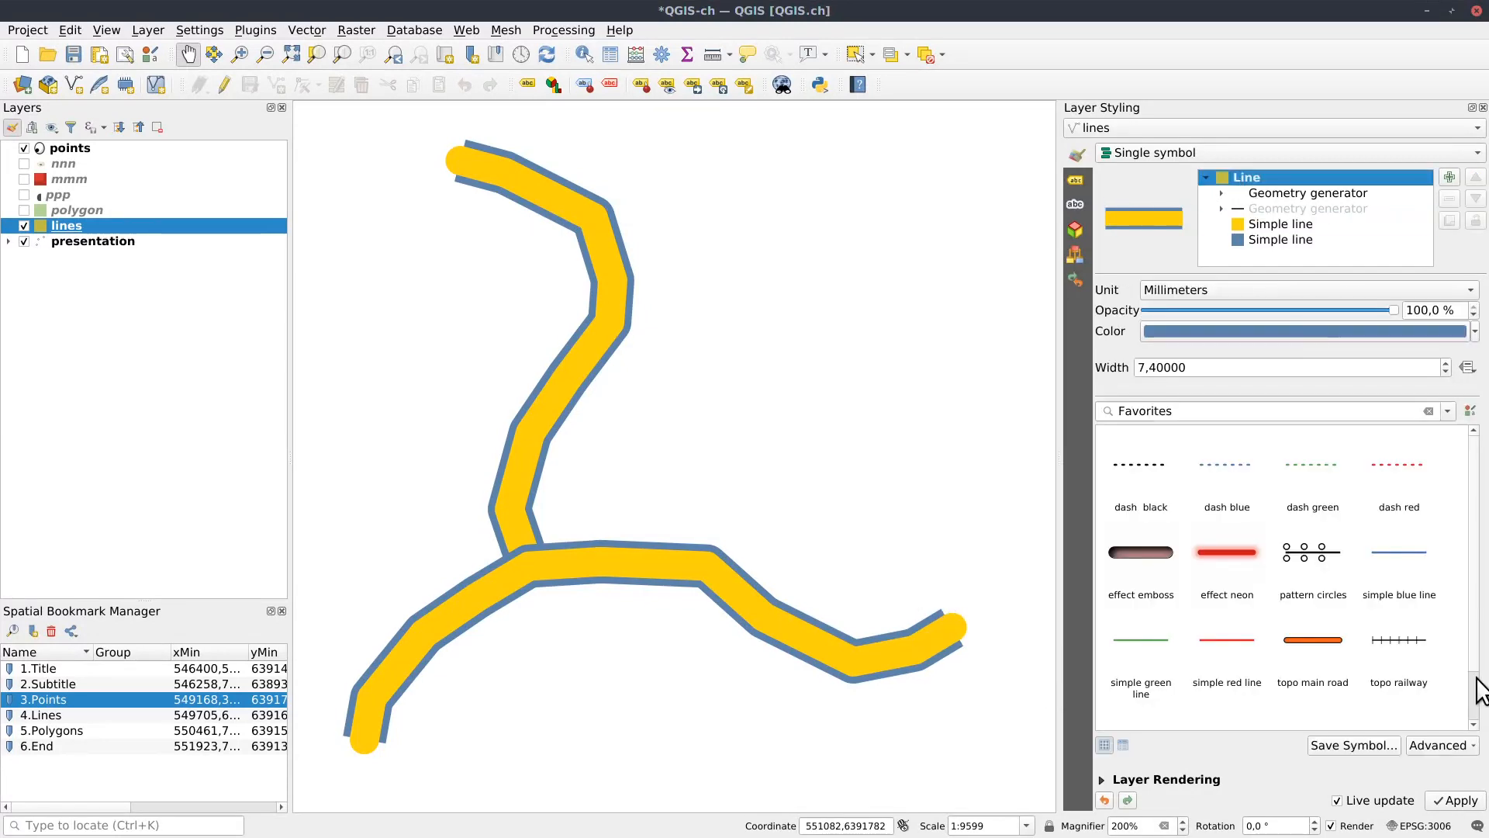
left_click(1466, 745)
left_click(1310, 766)
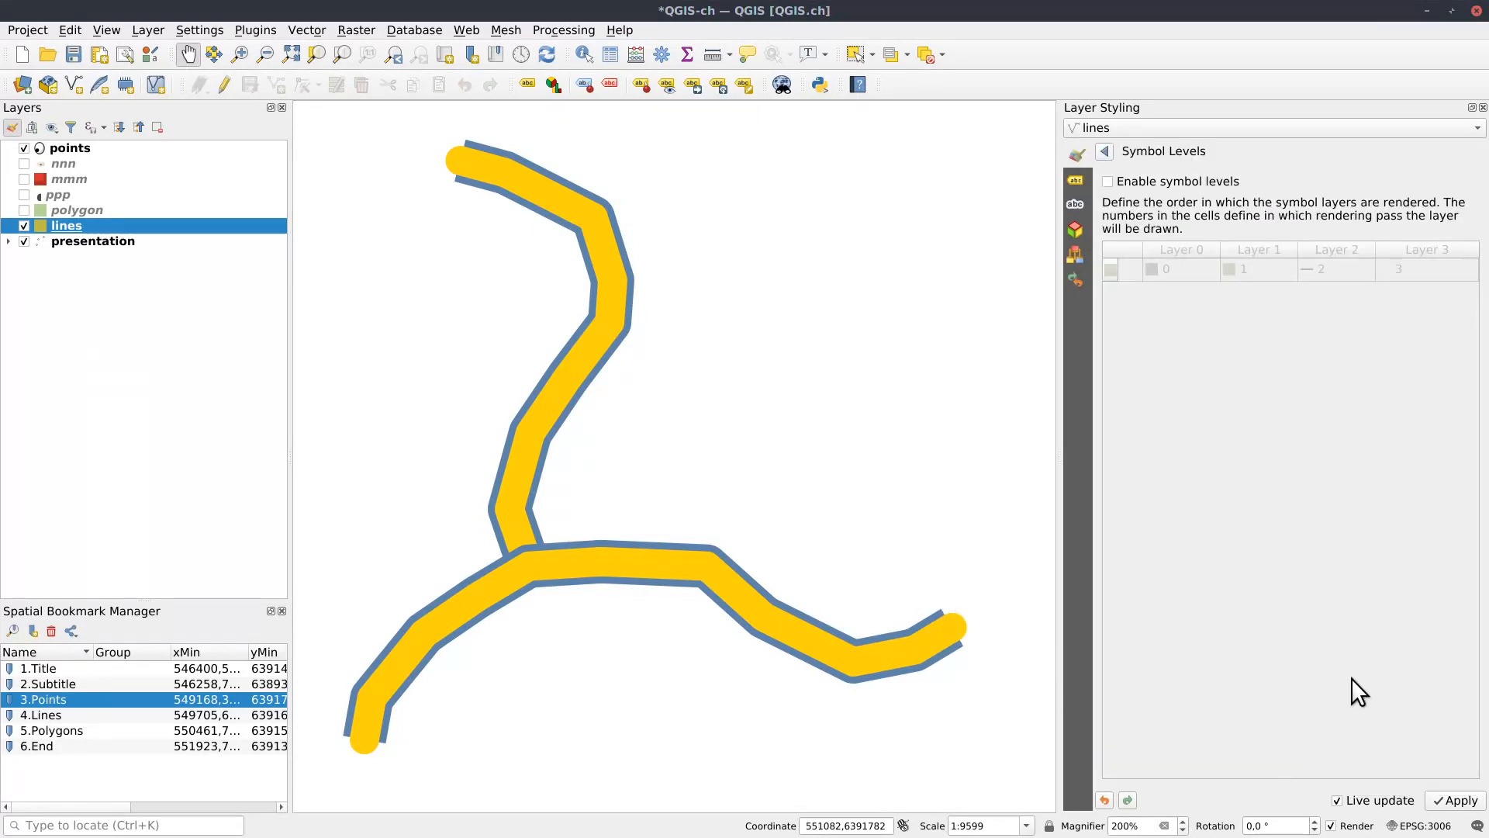
left_click(1109, 182)
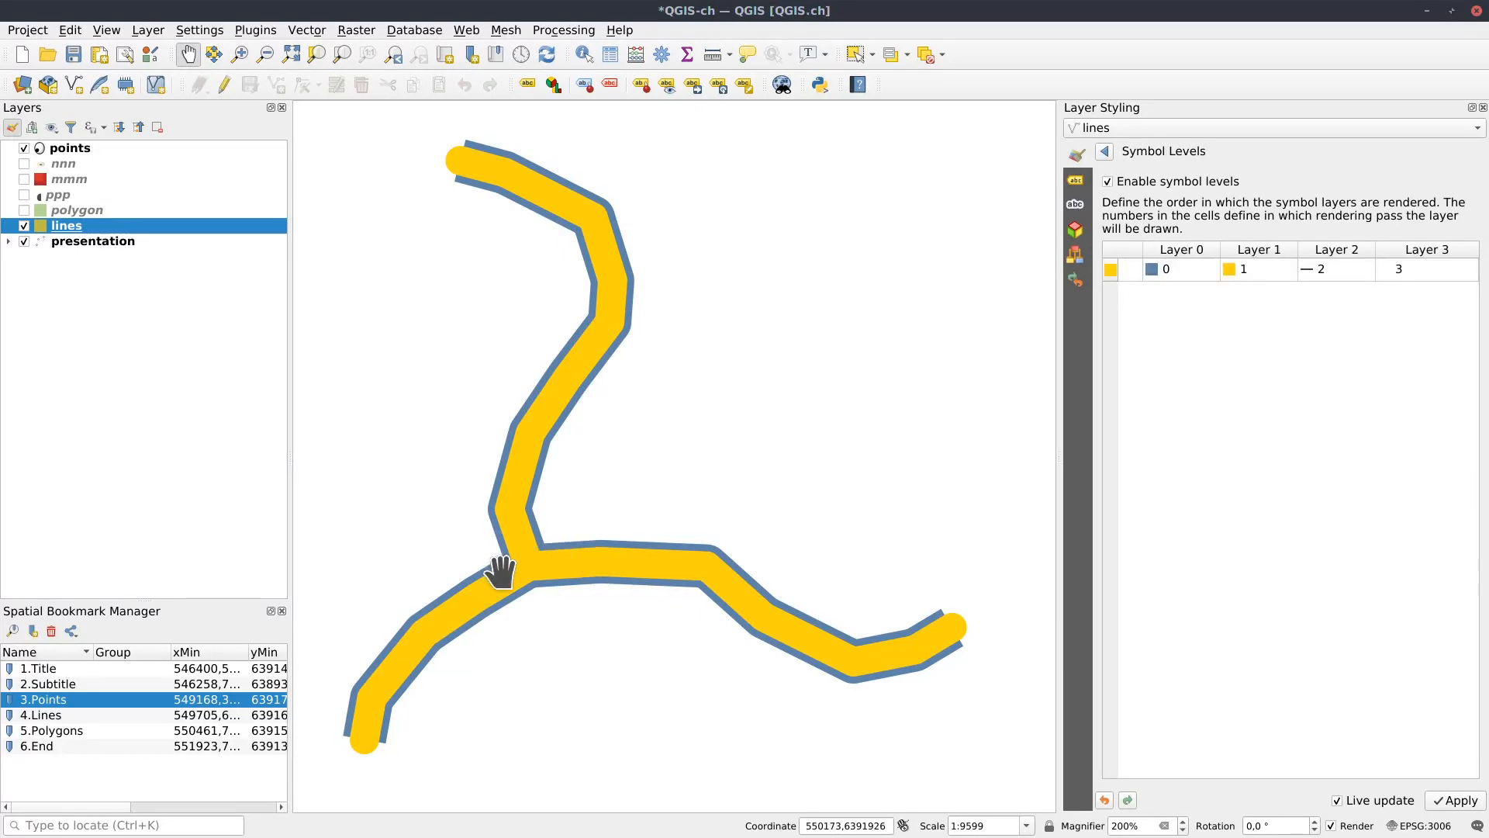
left_click(1107, 152)
Disable the yellow simple line and reduce the blue simple line's stroke width to Hairline.
mouse_move(1435, 189)
left_mouse_down()
mouse_move(1432, 217)
mouse_move(1344, 234)
left_mouse_up()
left_click(1264, 239)
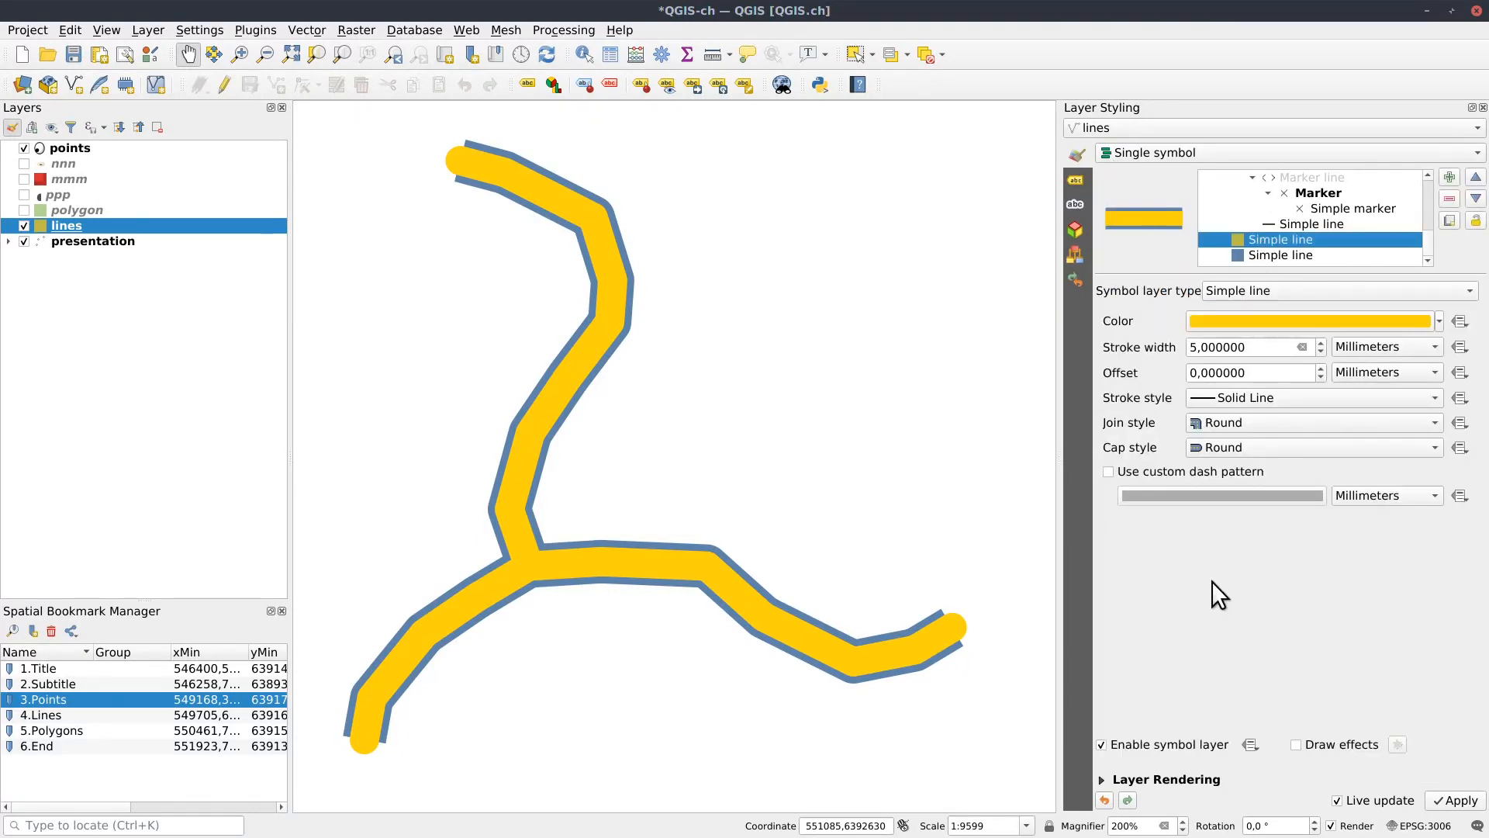
left_click(1102, 744)
left_click(1280, 255)
scroll(1236, 342, "down", 20)
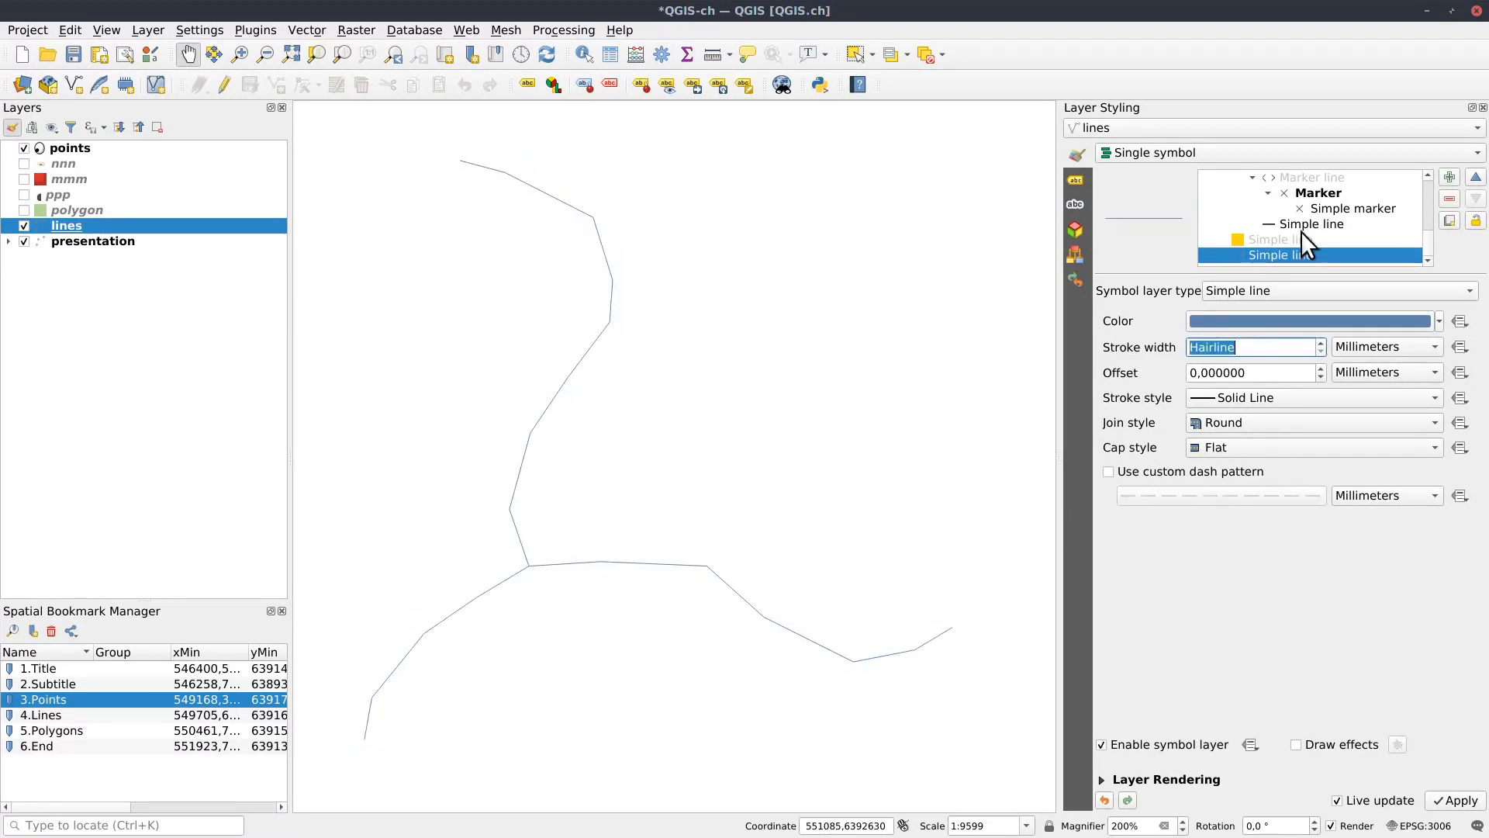
Enlarge the text of the geometry generator expression smooth($geometry,1) and enable that symbol layer.
scroll(1428, 240, "up", 1)
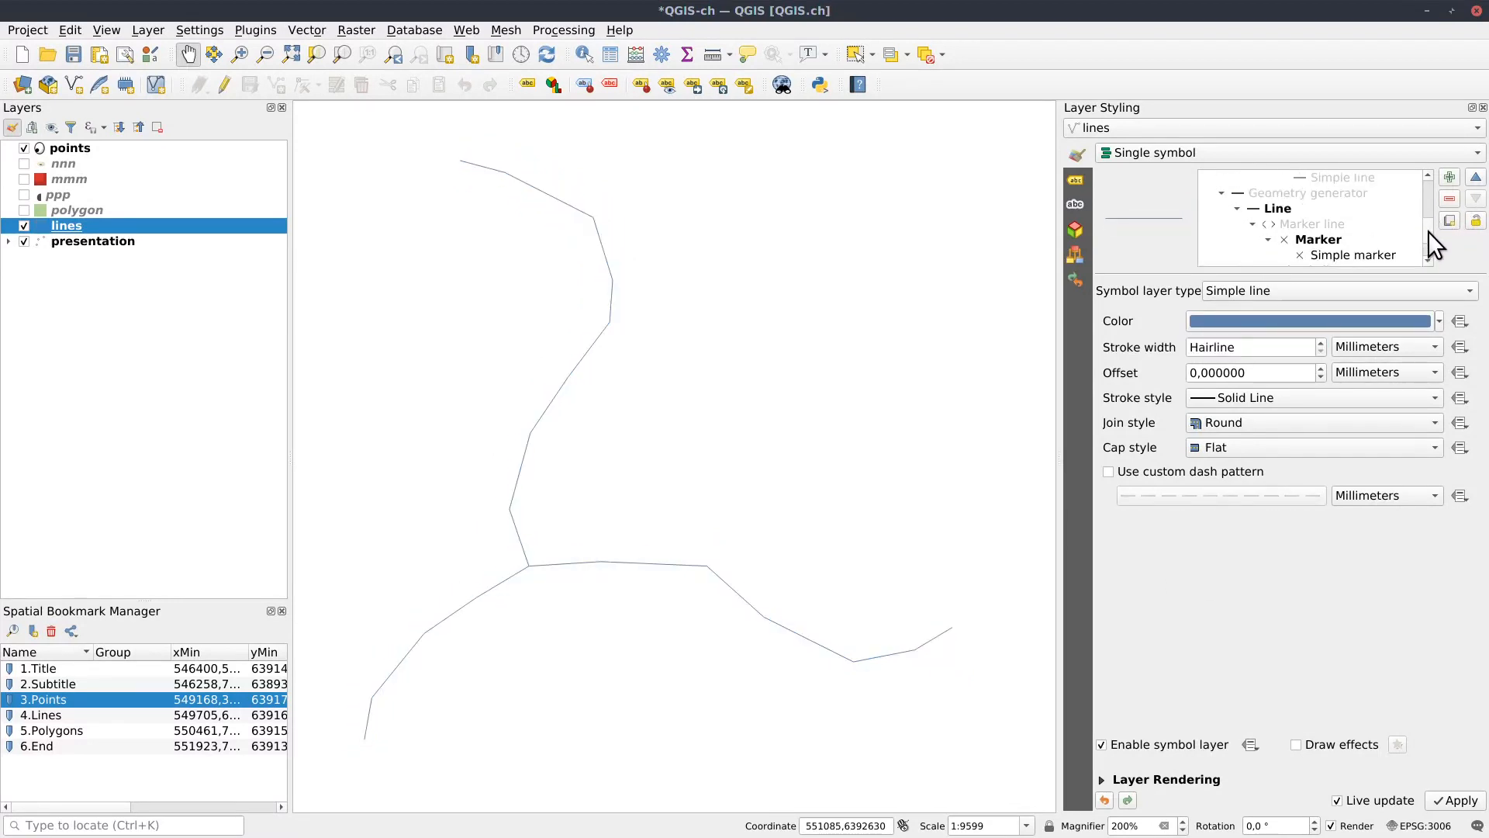
left_click(1286, 194)
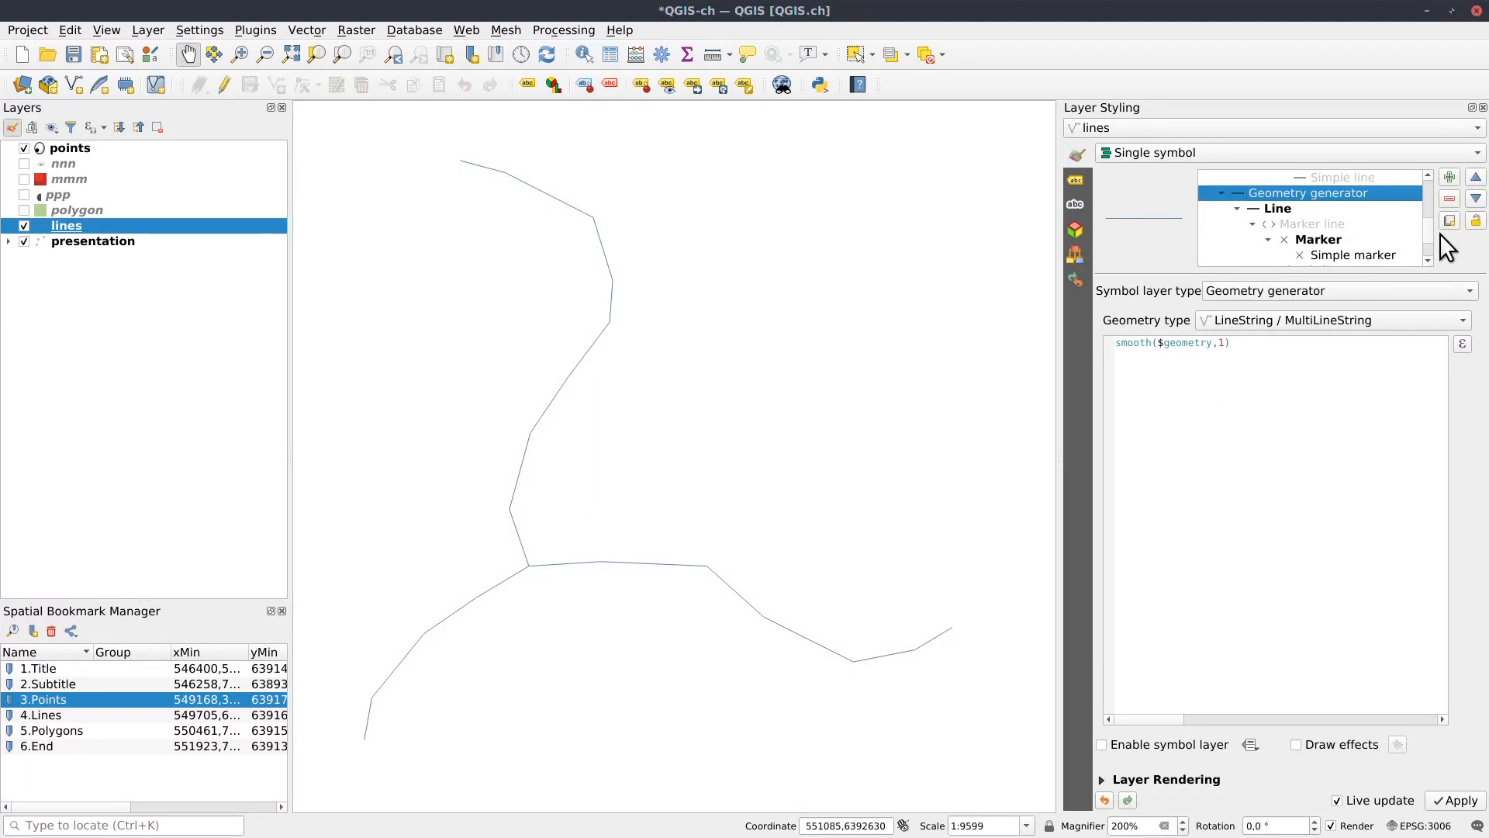
scroll(1427, 234, "down", 1)
scroll(1425, 237, "up", 1)
left_click(1232, 358)
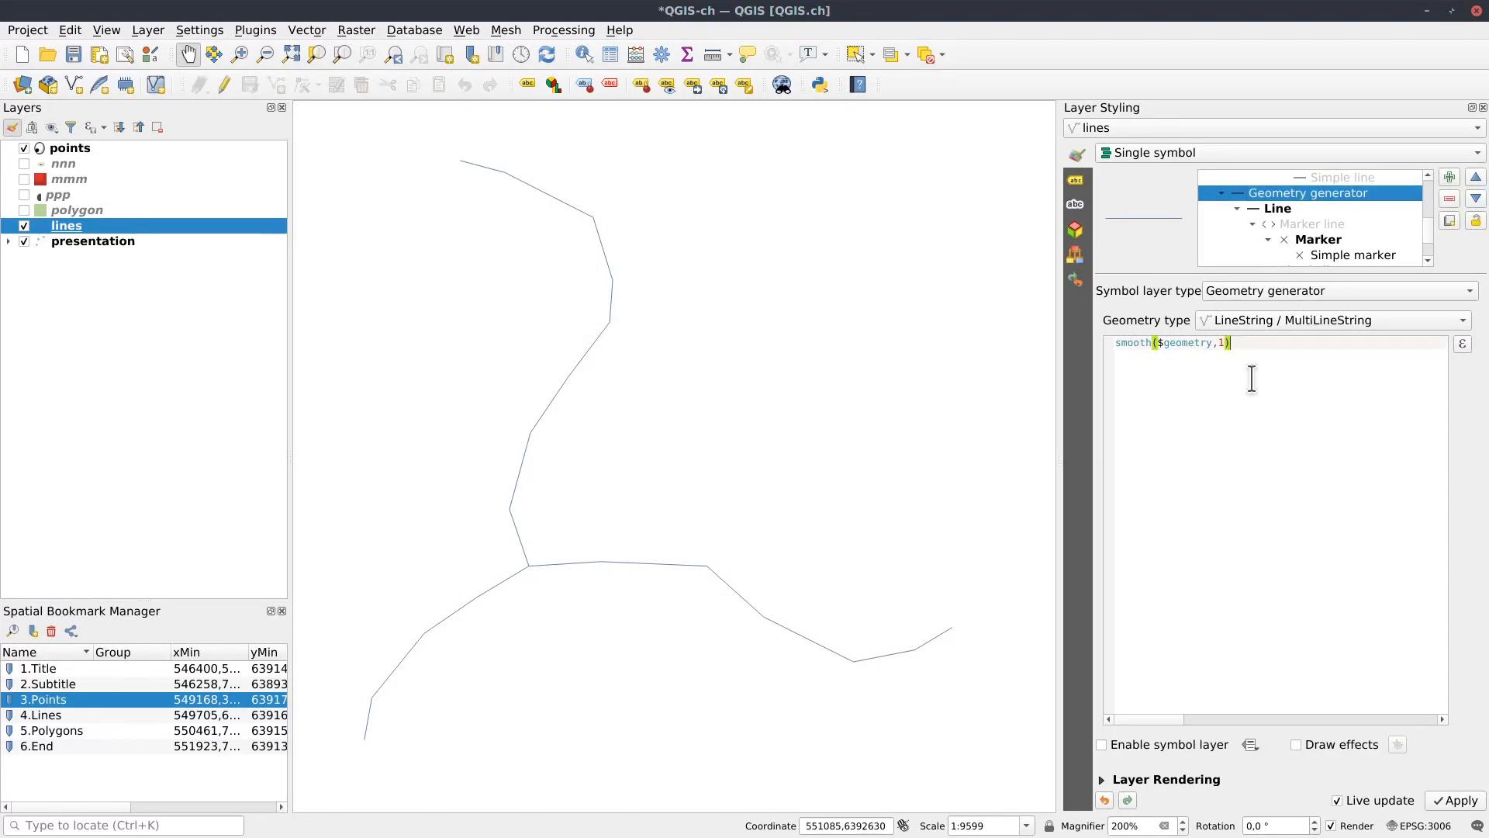
scroll(1252, 378, "up", 5)
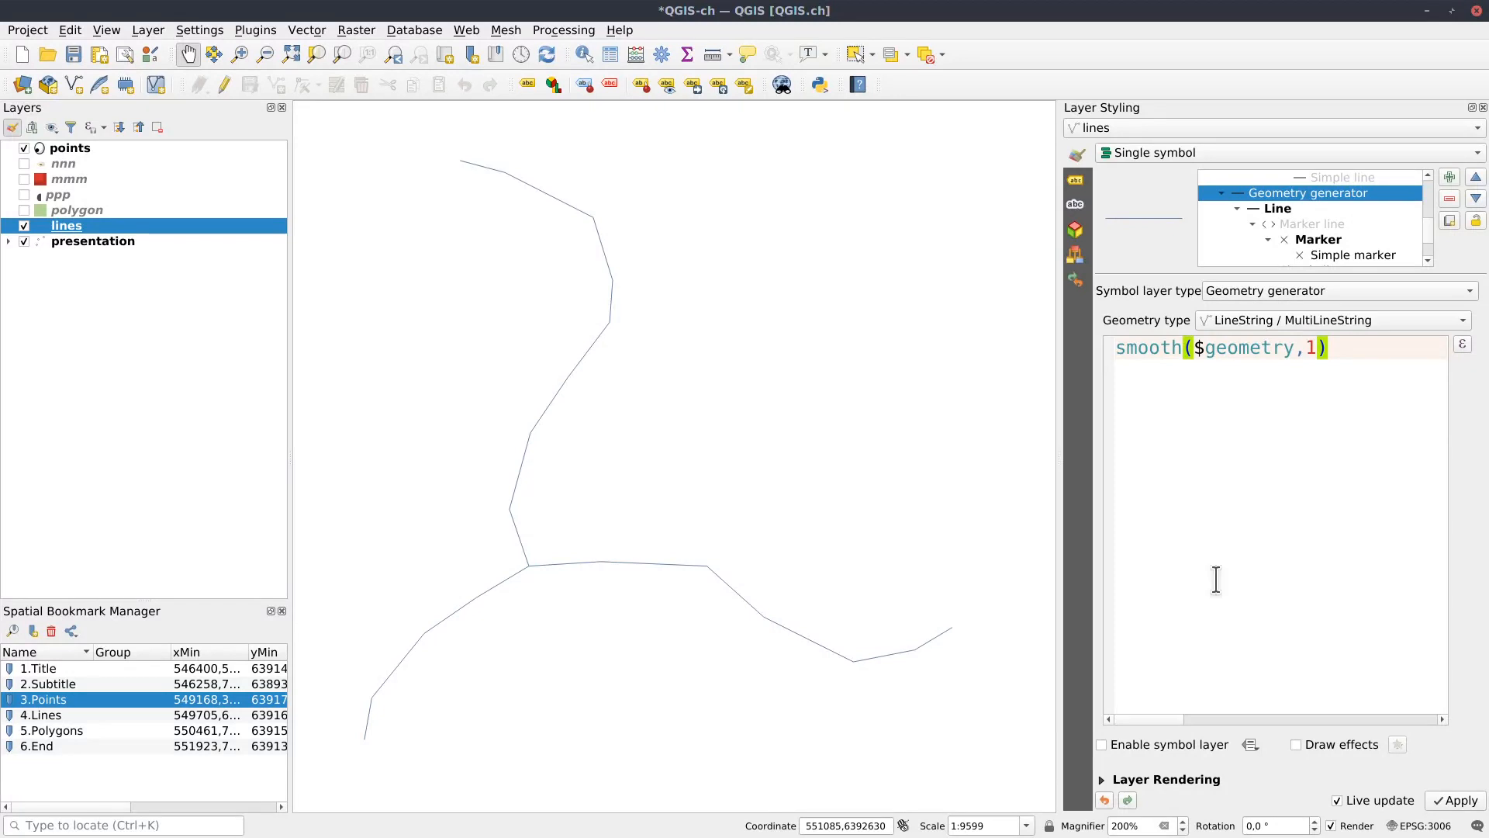
left_click(1102, 744)
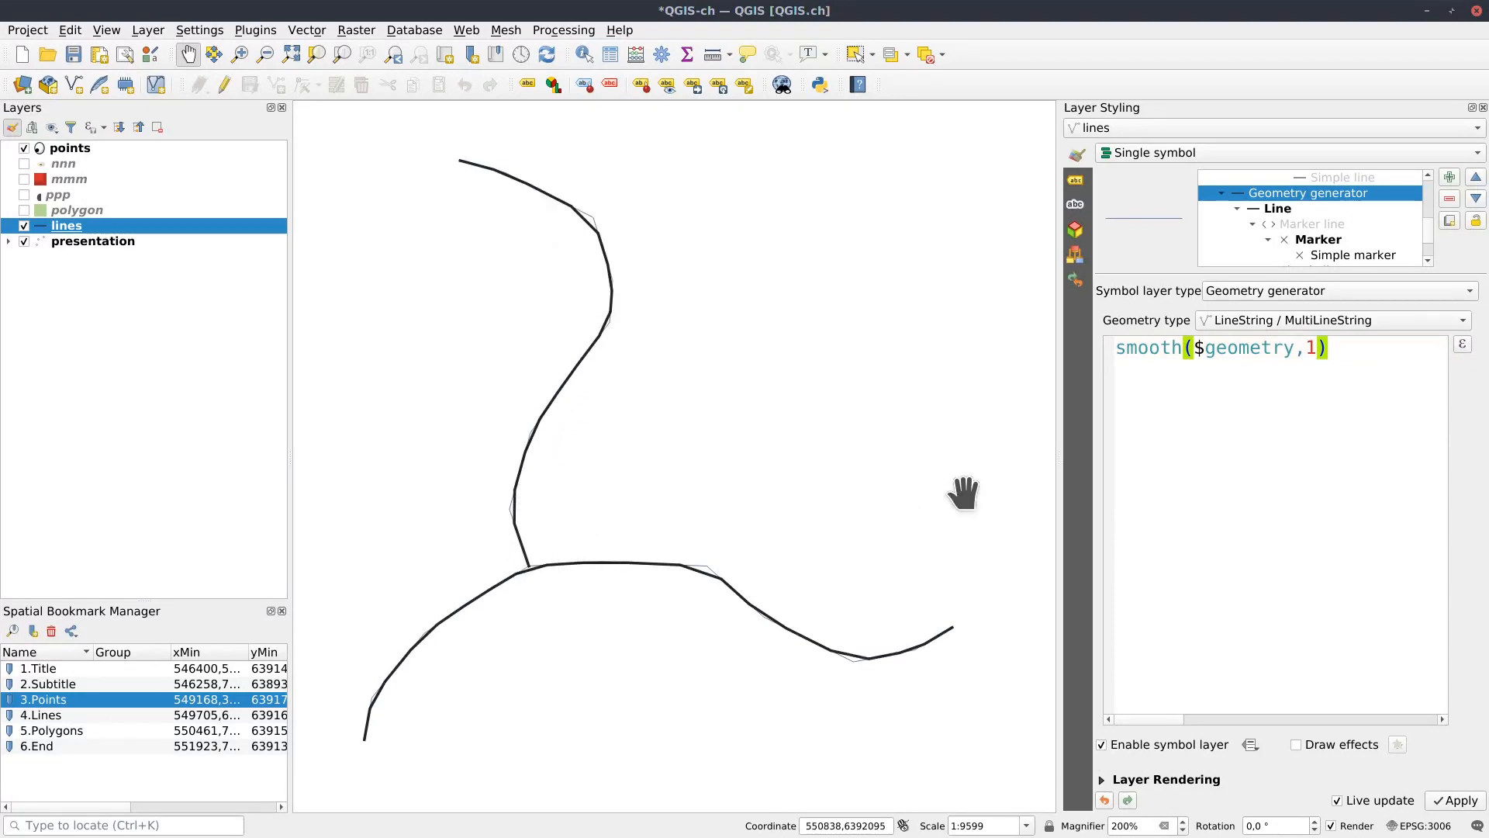
Try several higher iteration values up to 5 in the smooth($geometry,1) expression and restore the value to 1.
left_click(1337, 341)
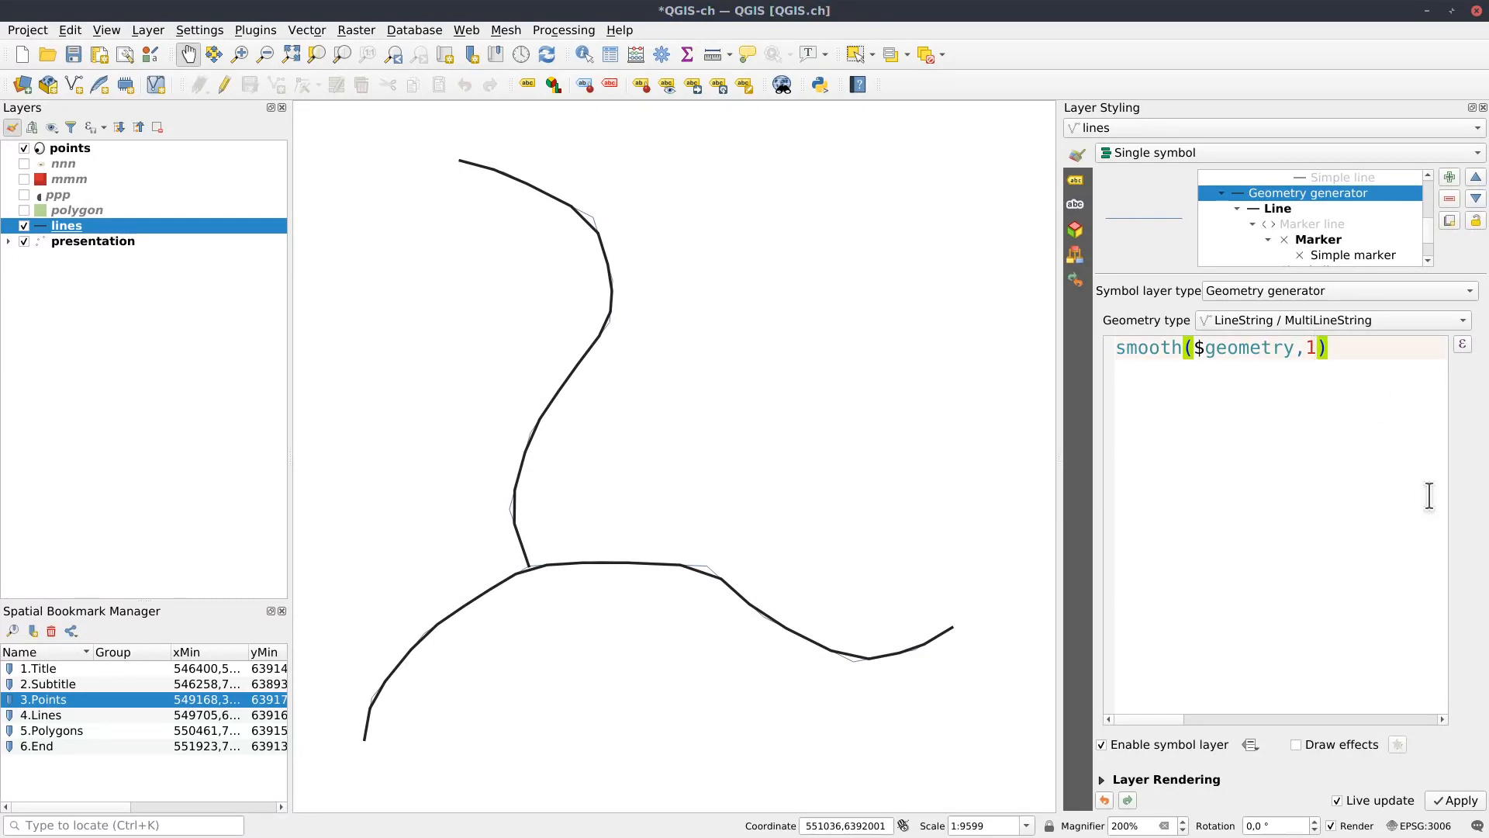
key("BackSpace")
type("2")
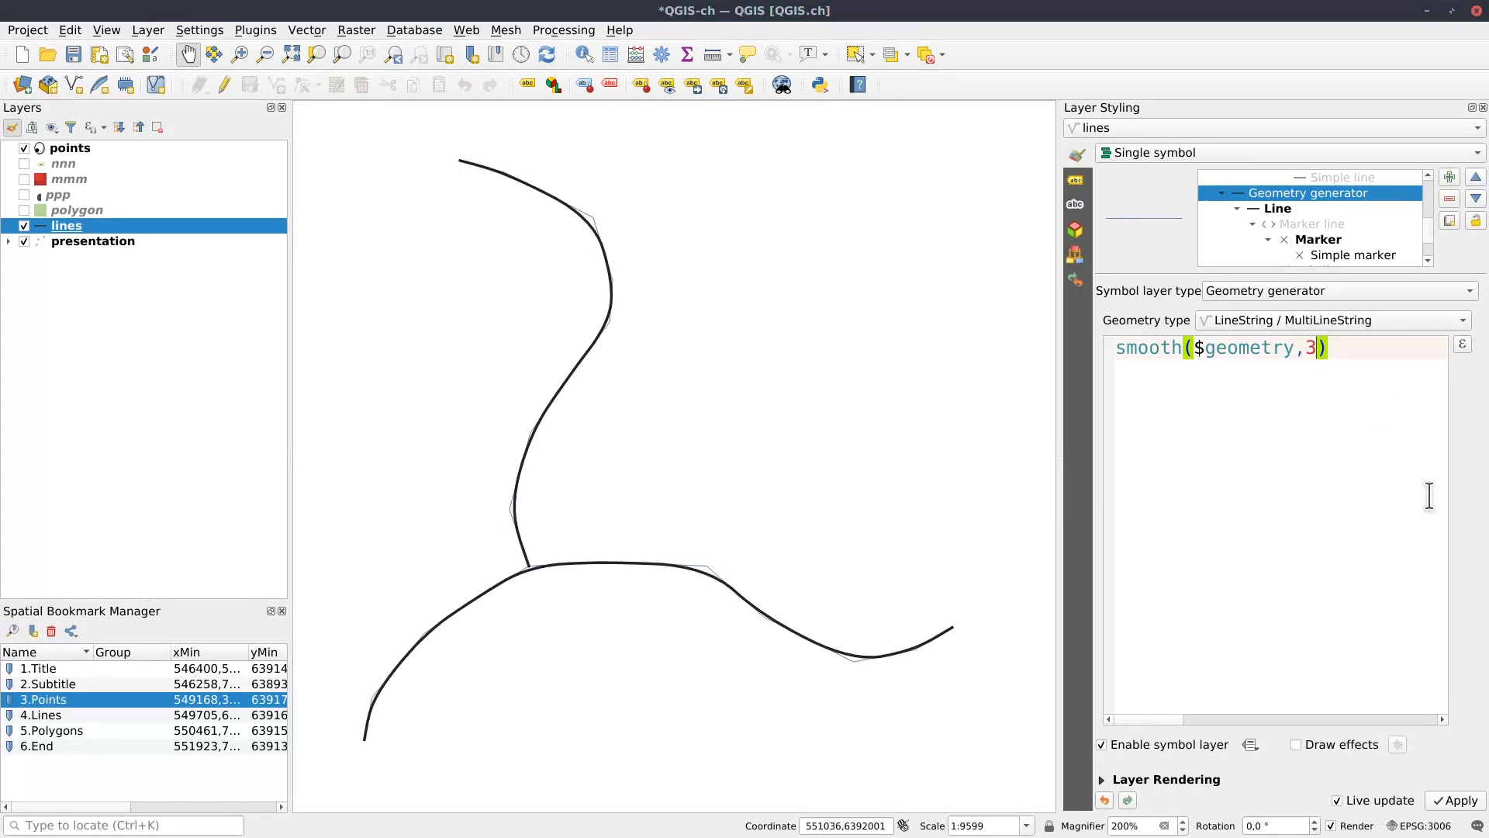
key("BackSpace")
type("4")
key("BackSpace")
type("5")
key("BackSpace")
type("2")
key("BackSpace")
type("1")
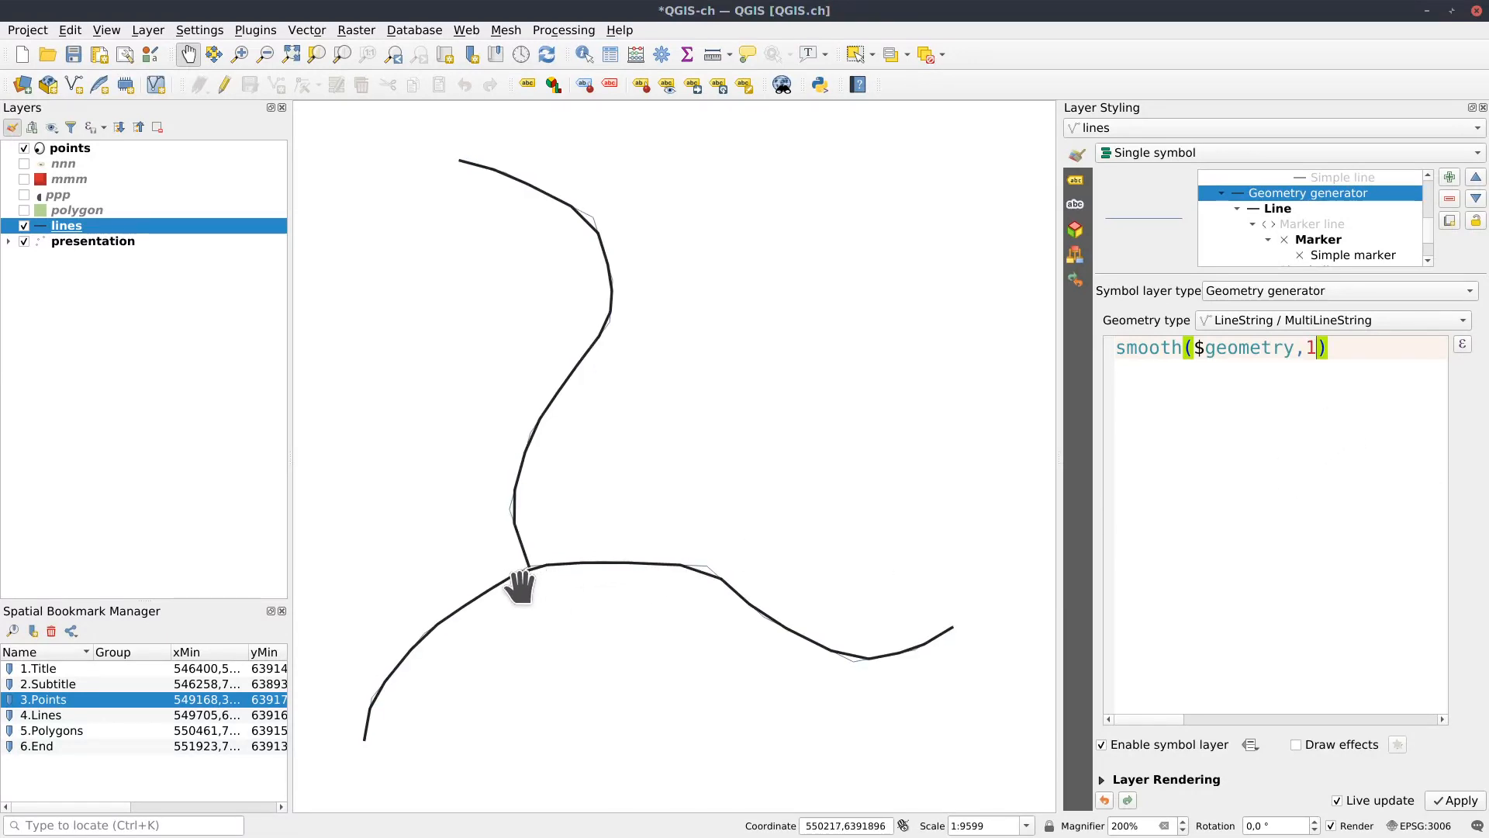
Enable the marker line nested in the smooth geometry generator to mark every vertex near the line junction.
left_click_drag(519, 590, 543, 597)
scroll(539, 574, "up", 2)
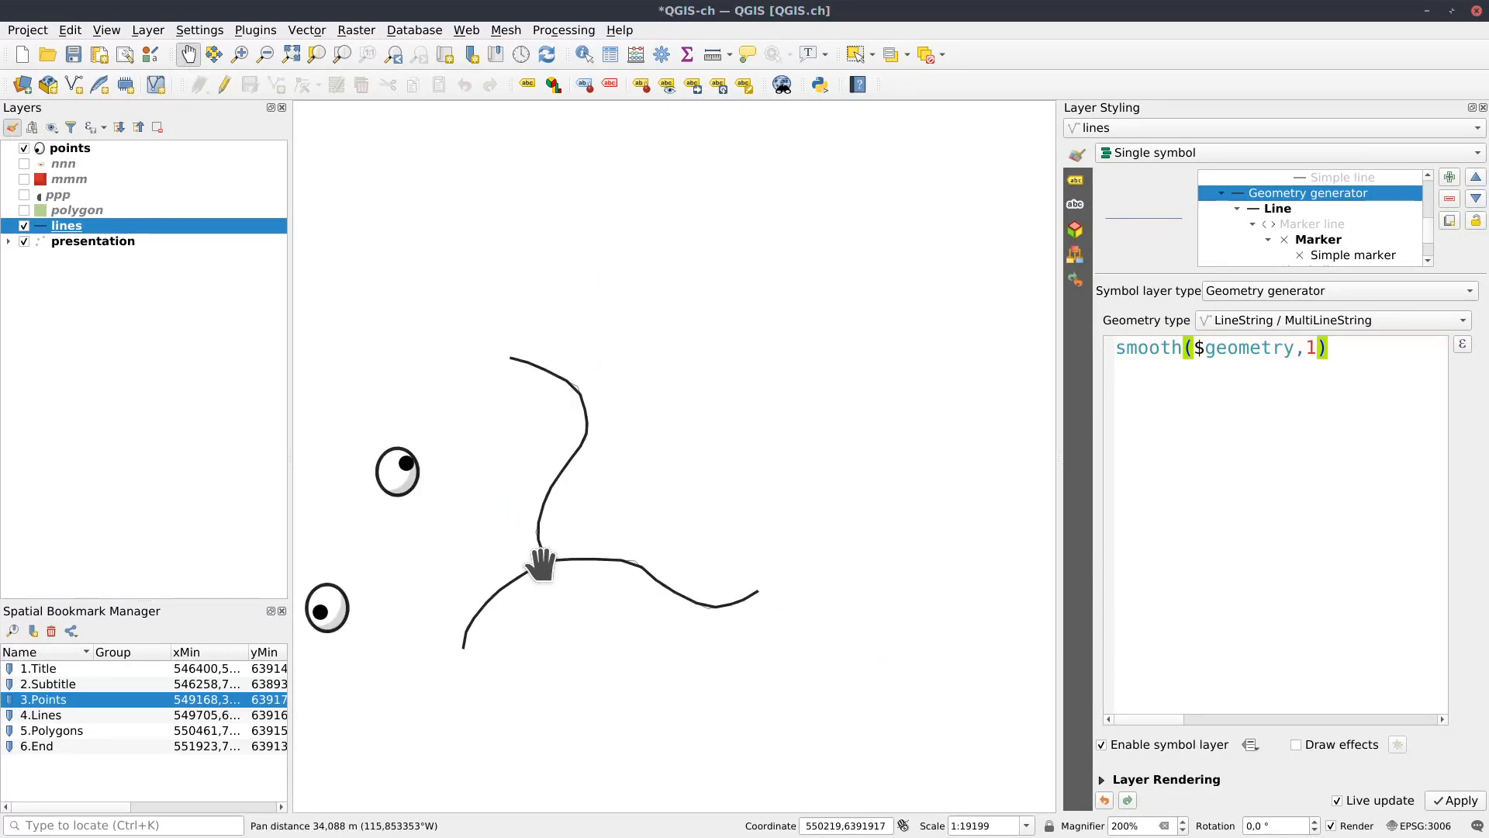
left_click_drag(535, 416, 671, 449)
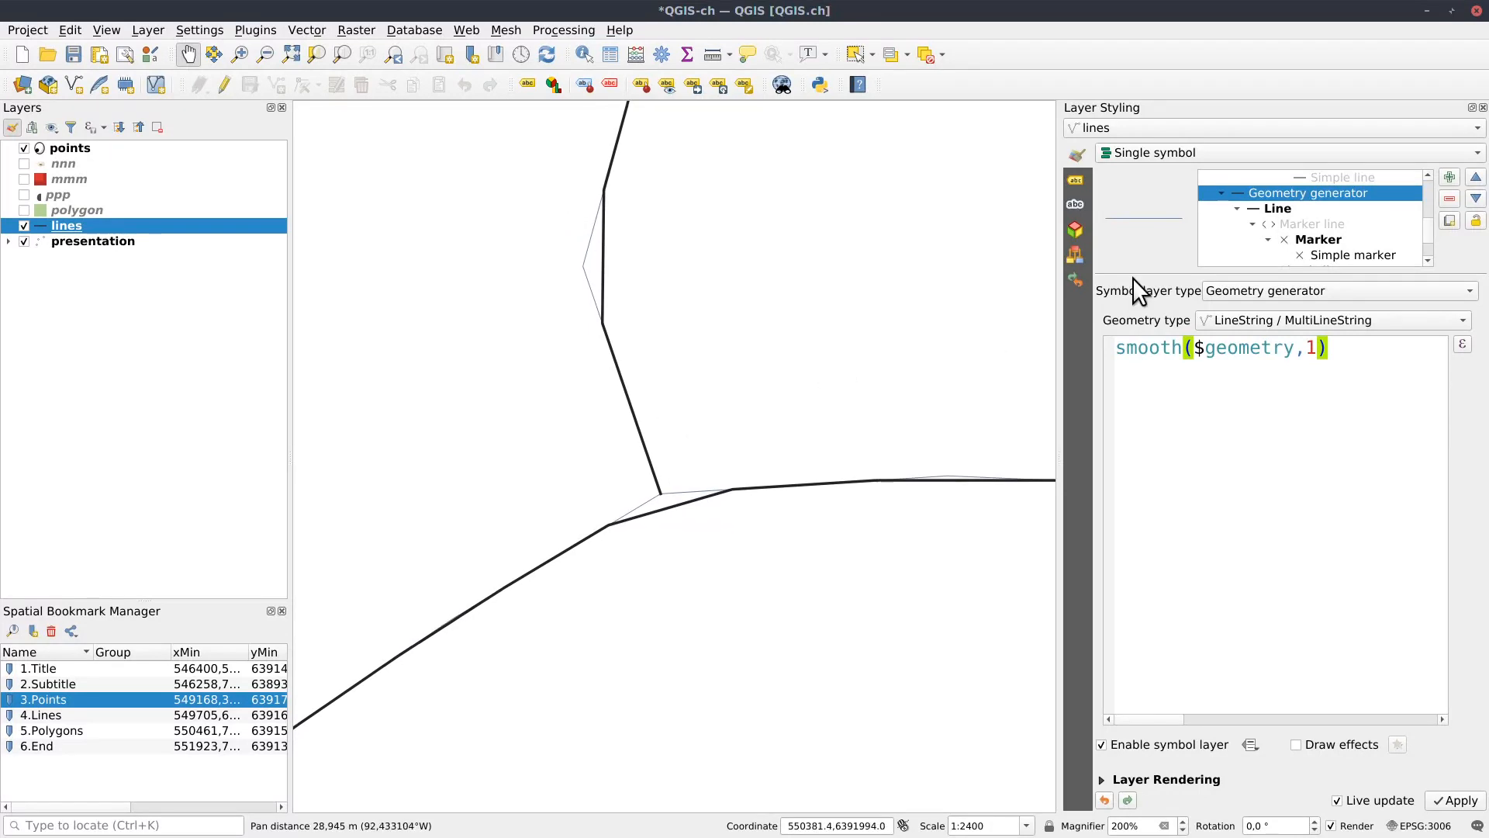
left_click(1337, 227)
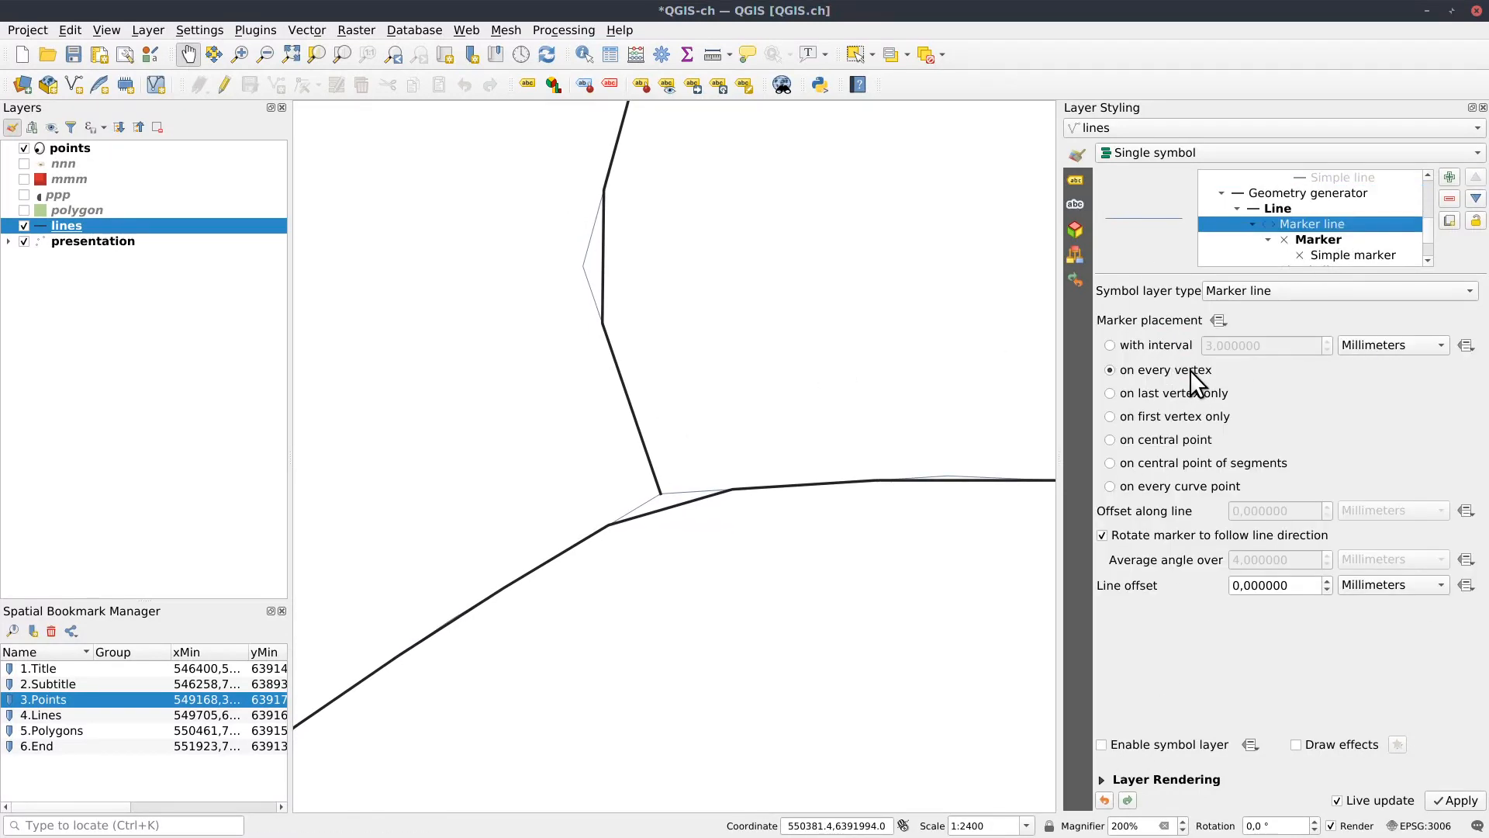
left_click(1102, 744)
Raise the iterations in the geometry generator's smooth expression stepwise through 2 and 3 to 4.
left_click(1322, 194)
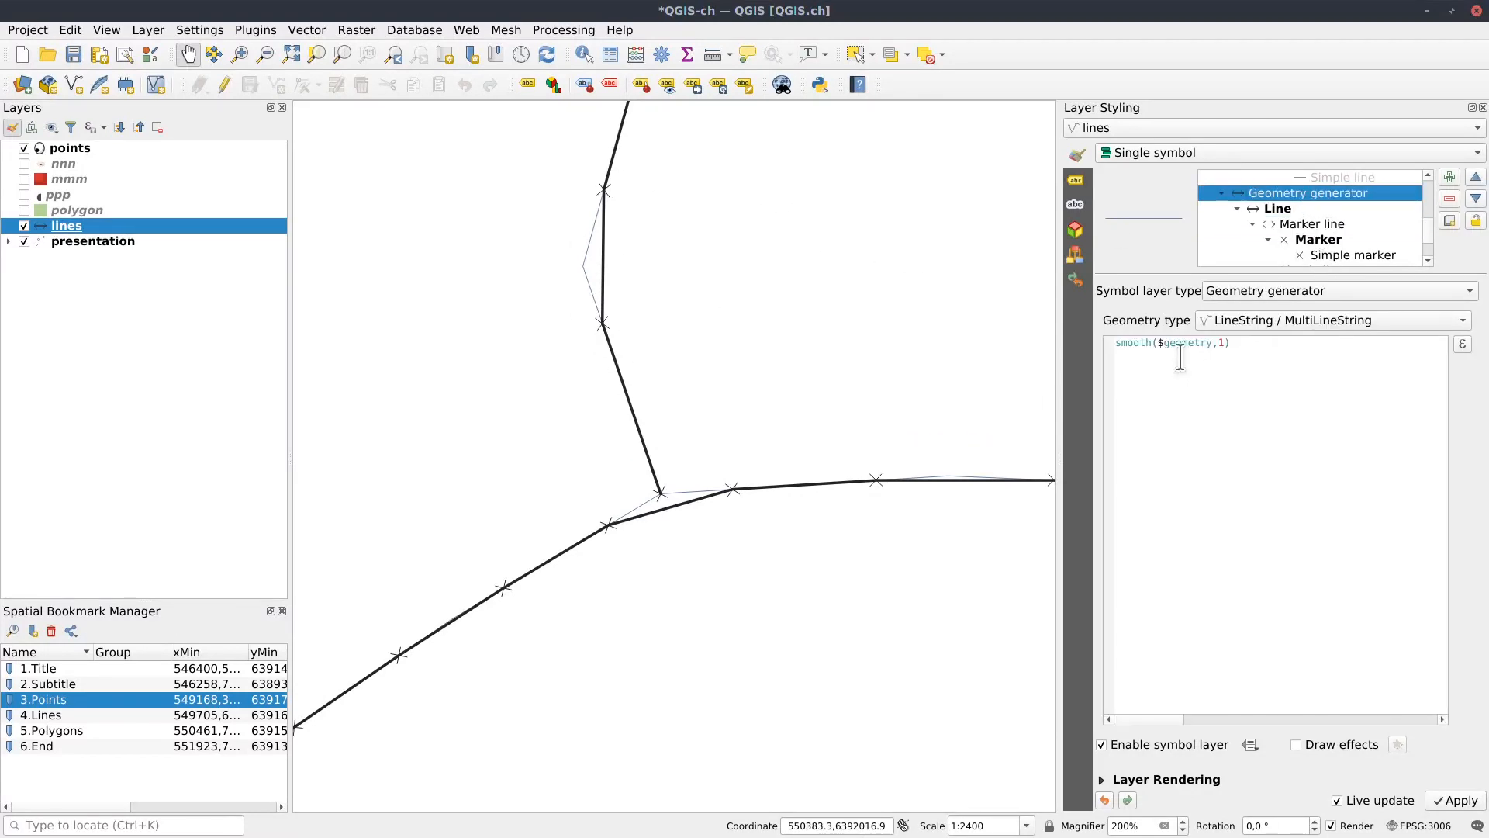
left_click(1226, 343)
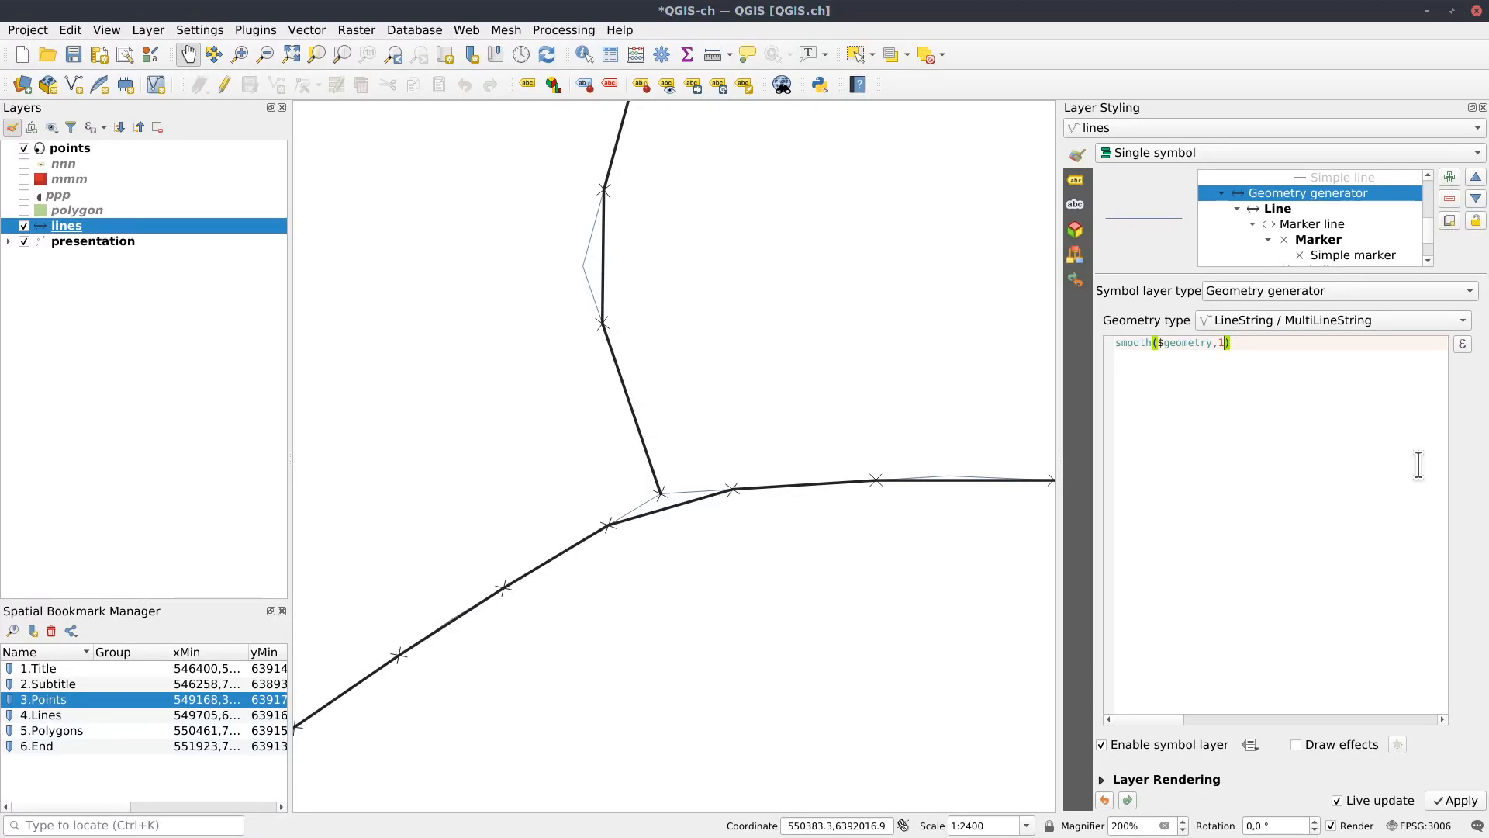
key("BackSpace")
type("2")
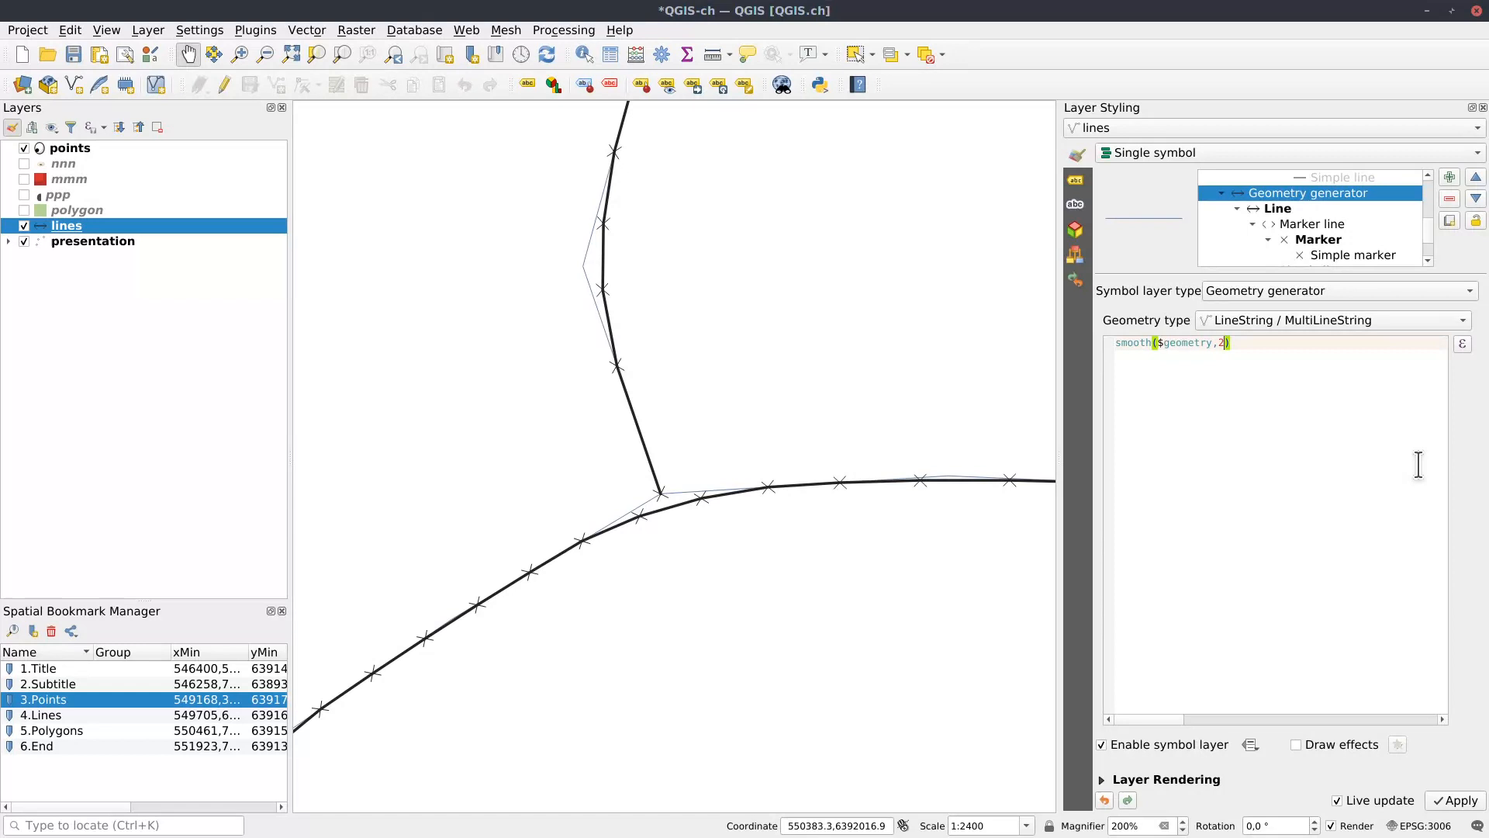
key("BackSpace")
type("3")
key("BackSpace")
type("4")
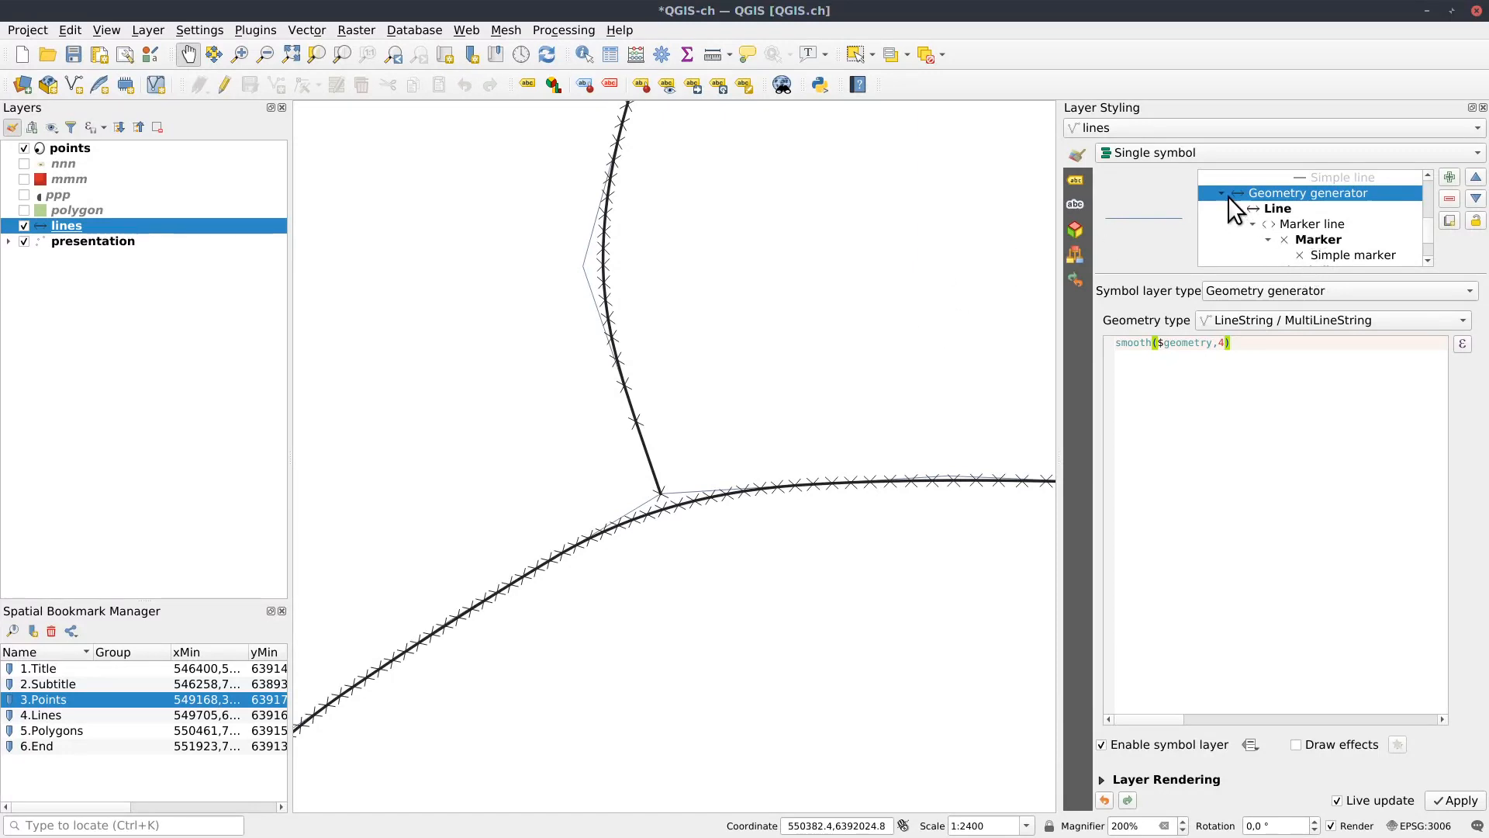
Disable the smooth($geometry,4) geometry generator and select the outer geometry generator that uses smooth($geometry,7).
left_click(1101, 744)
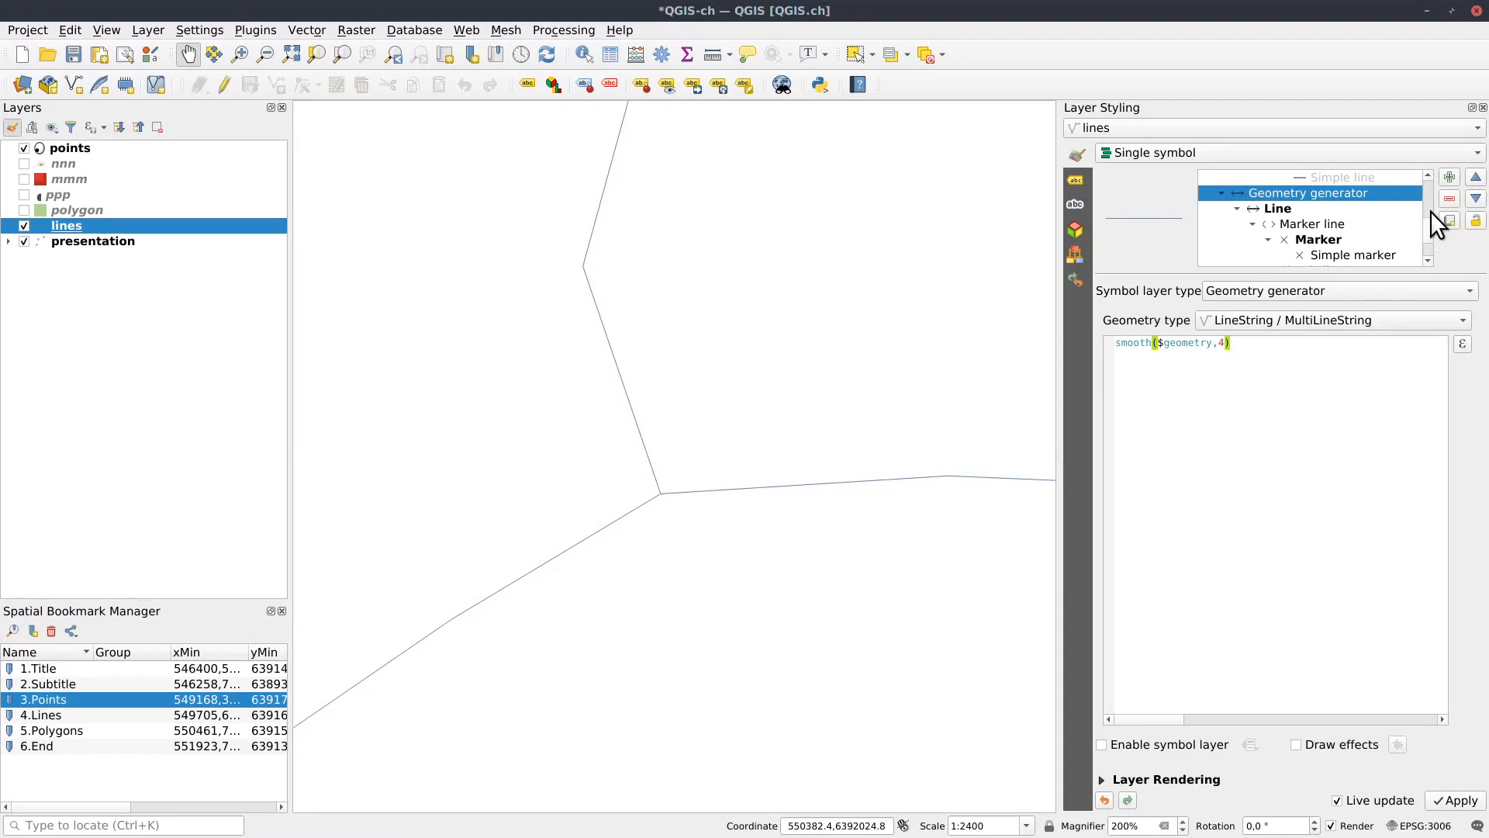
left_click_drag(1430, 211, 1431, 197)
left_click(1280, 193)
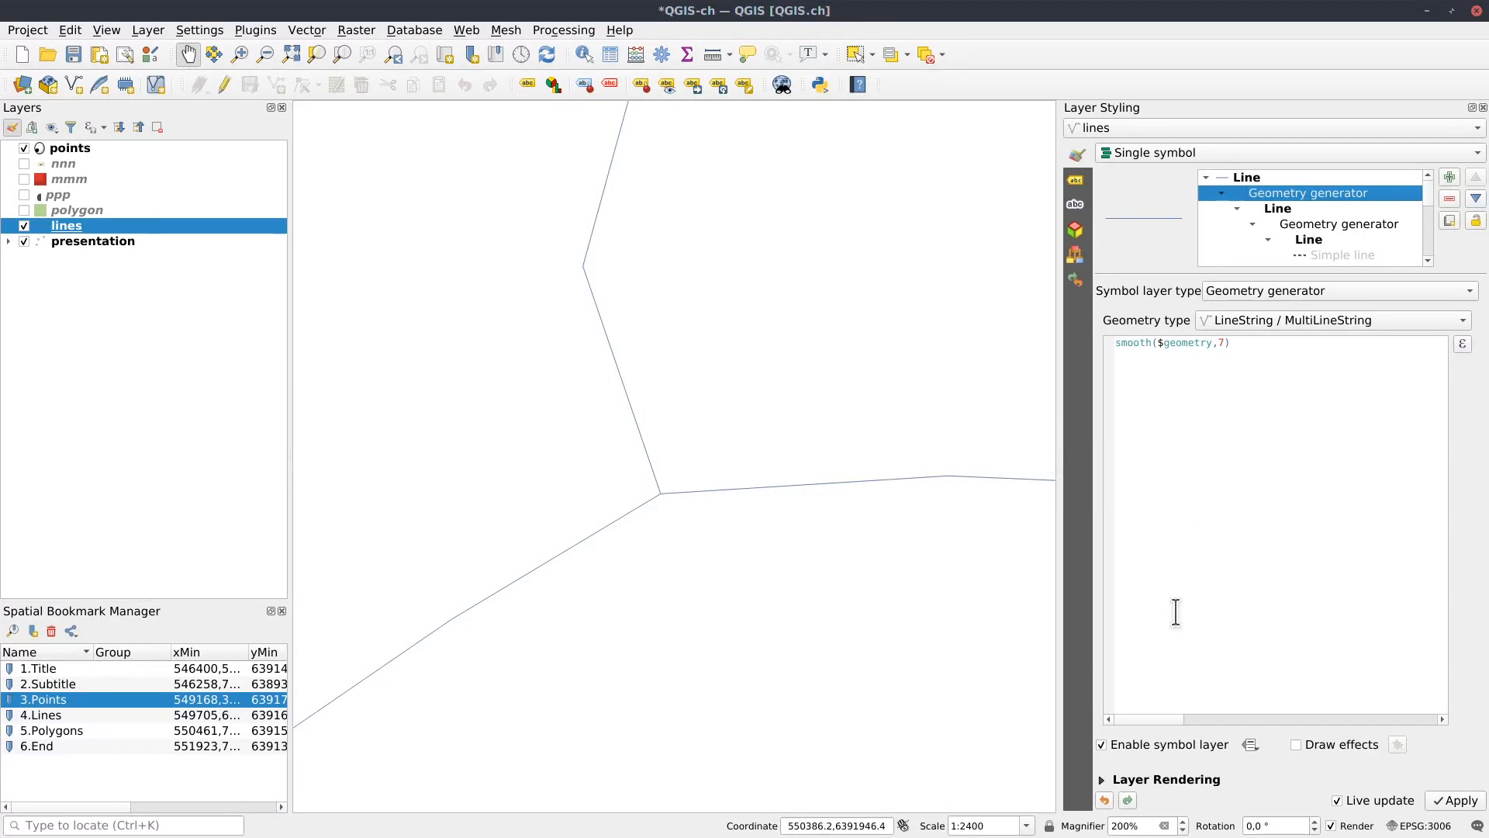
Open the nested geometry generator's make_line expression, enlarge its text and widen the styling panel.
left_click(1319, 223)
left_click(1203, 517)
scroll(1204, 517, "up", 8, "ctrl")
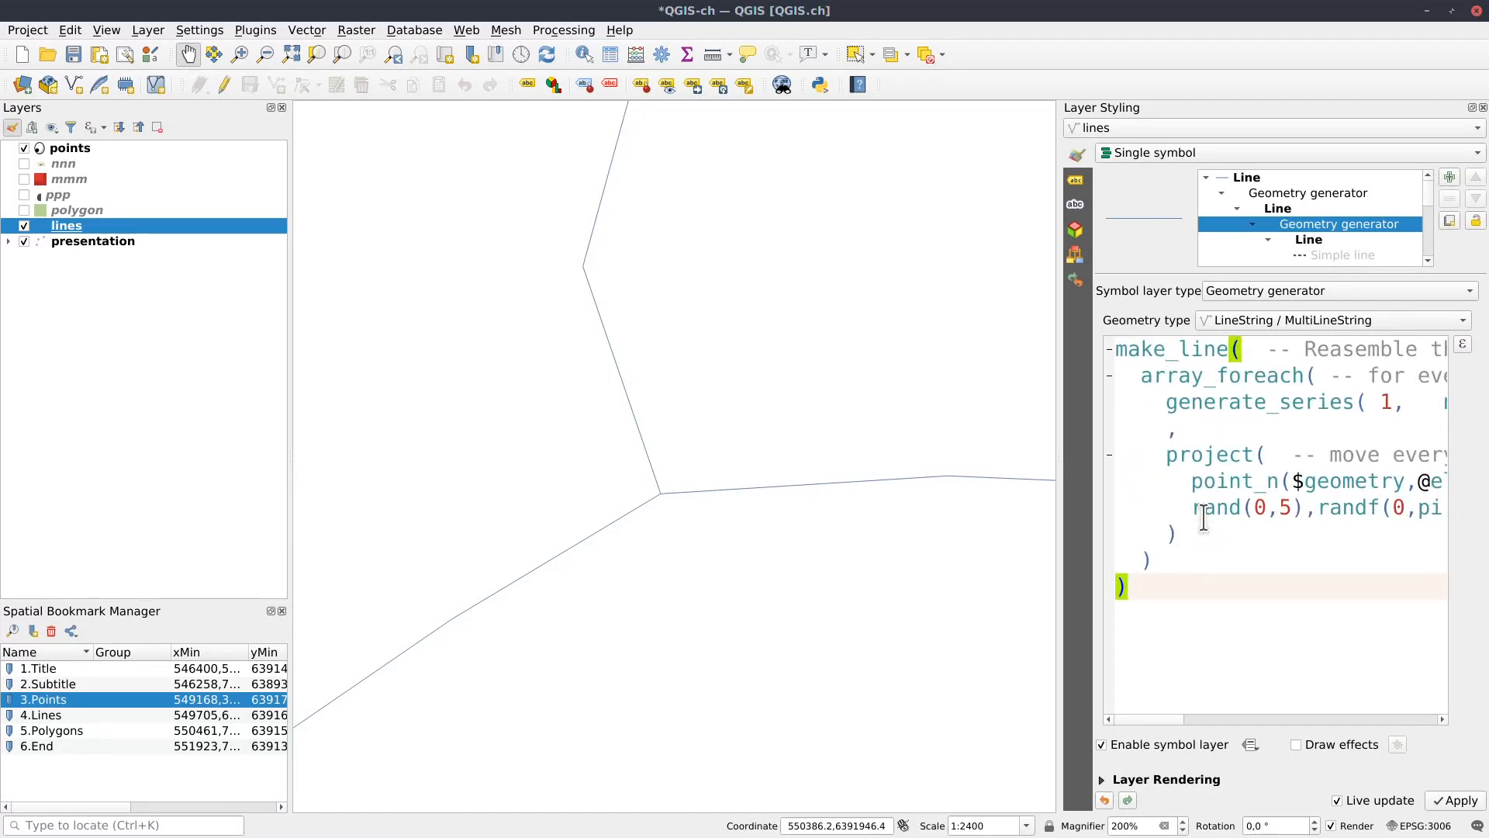
left_click_drag(1058, 487, 853, 491)
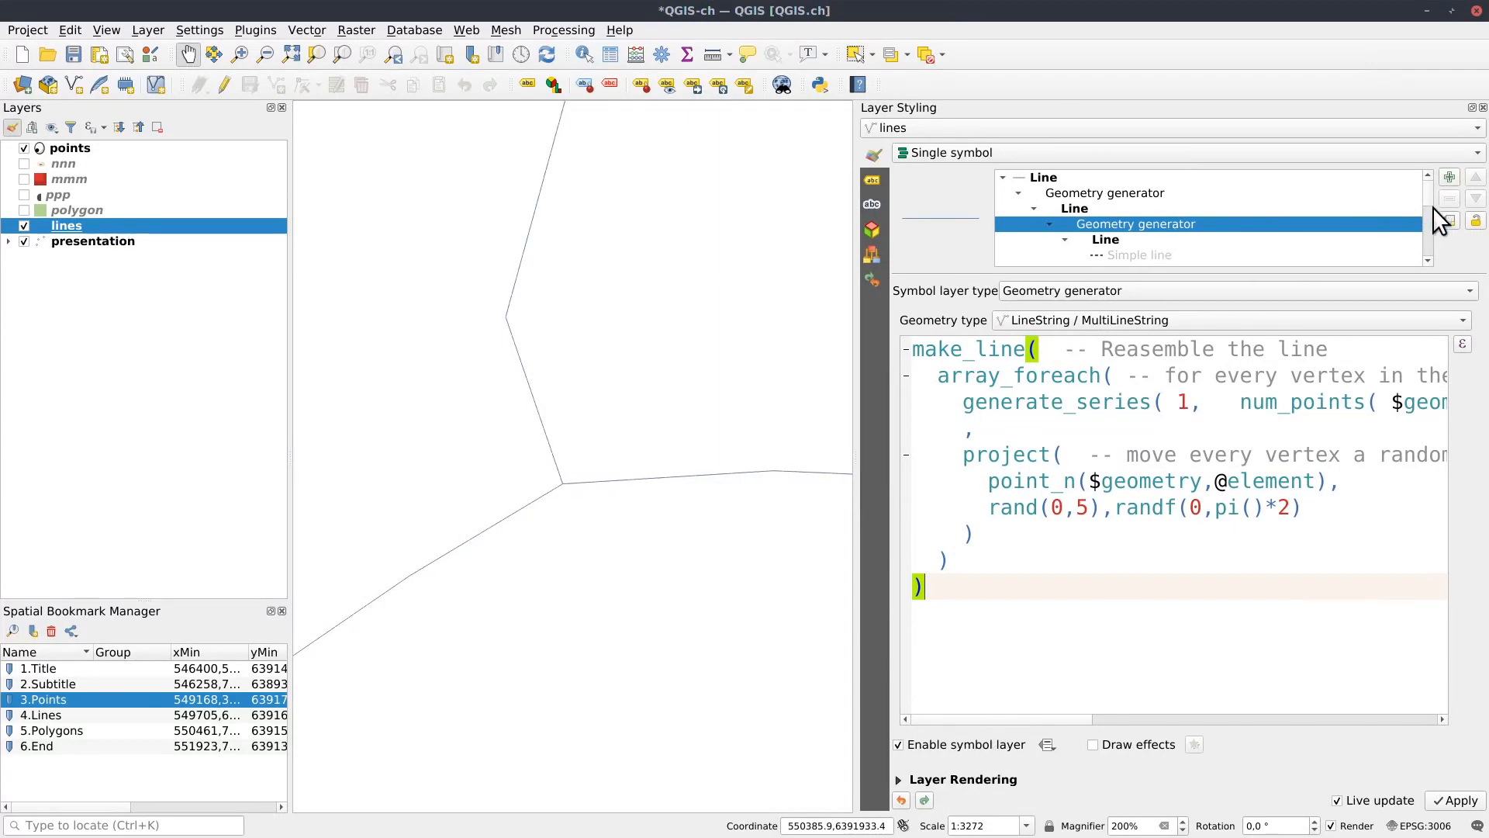
Enable the marker line on every vertex and the solid simple line inside the nested make_line generator.
left_click_drag(1430, 194, 1431, 215)
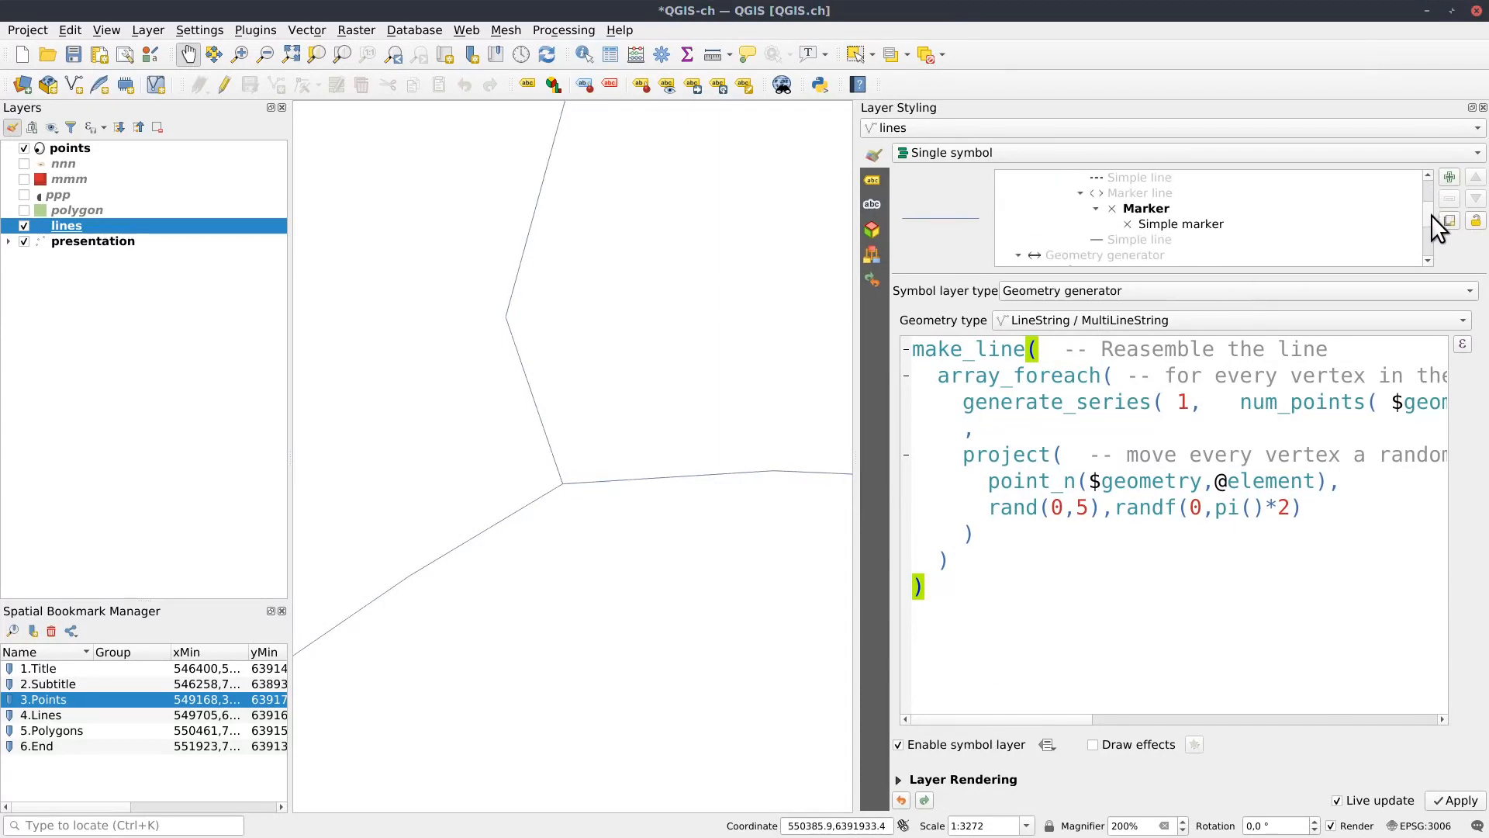
left_click(1146, 193)
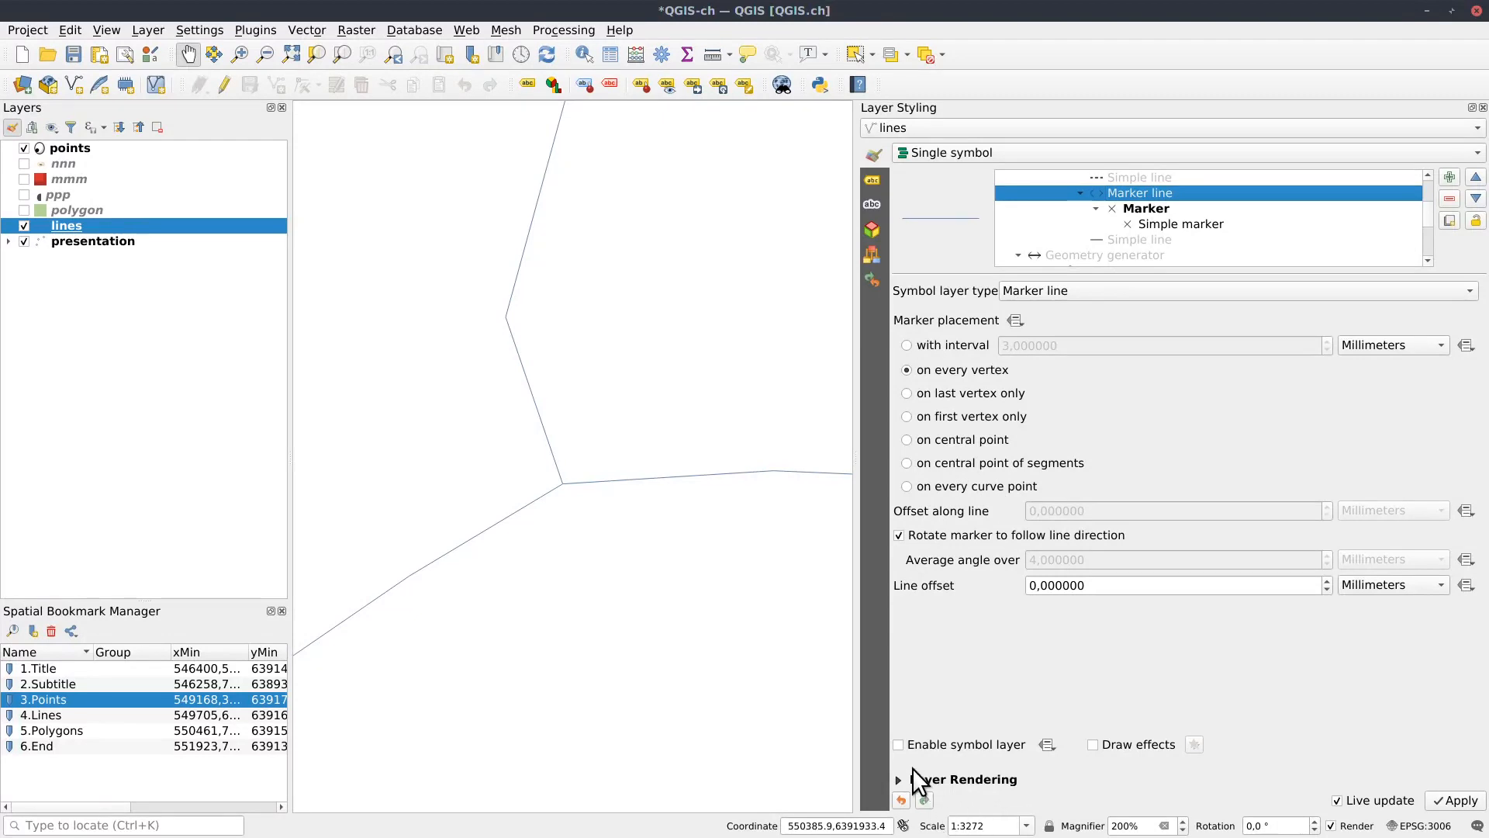
left_click(898, 744)
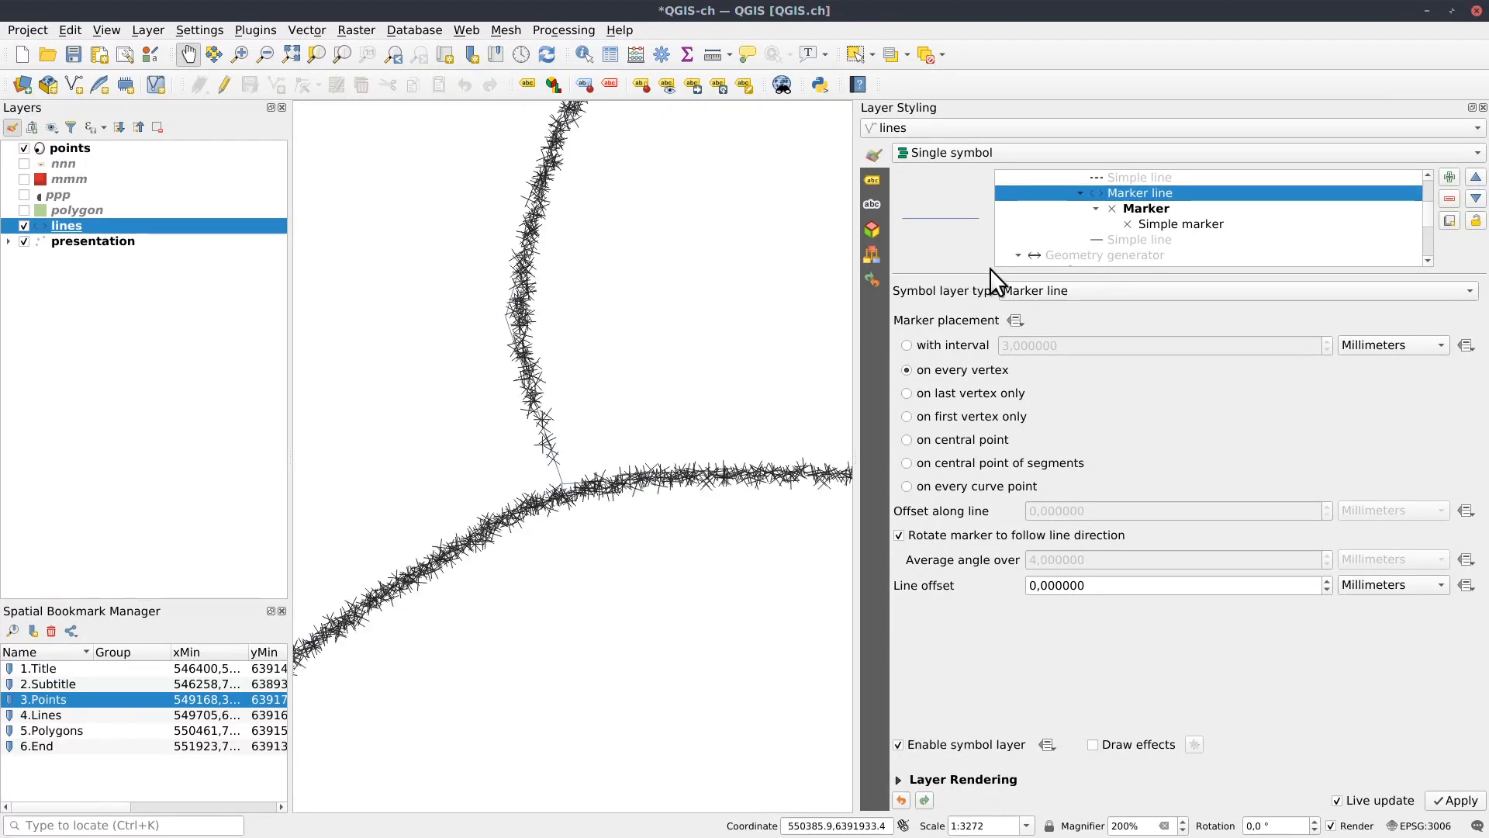
left_click(1137, 240)
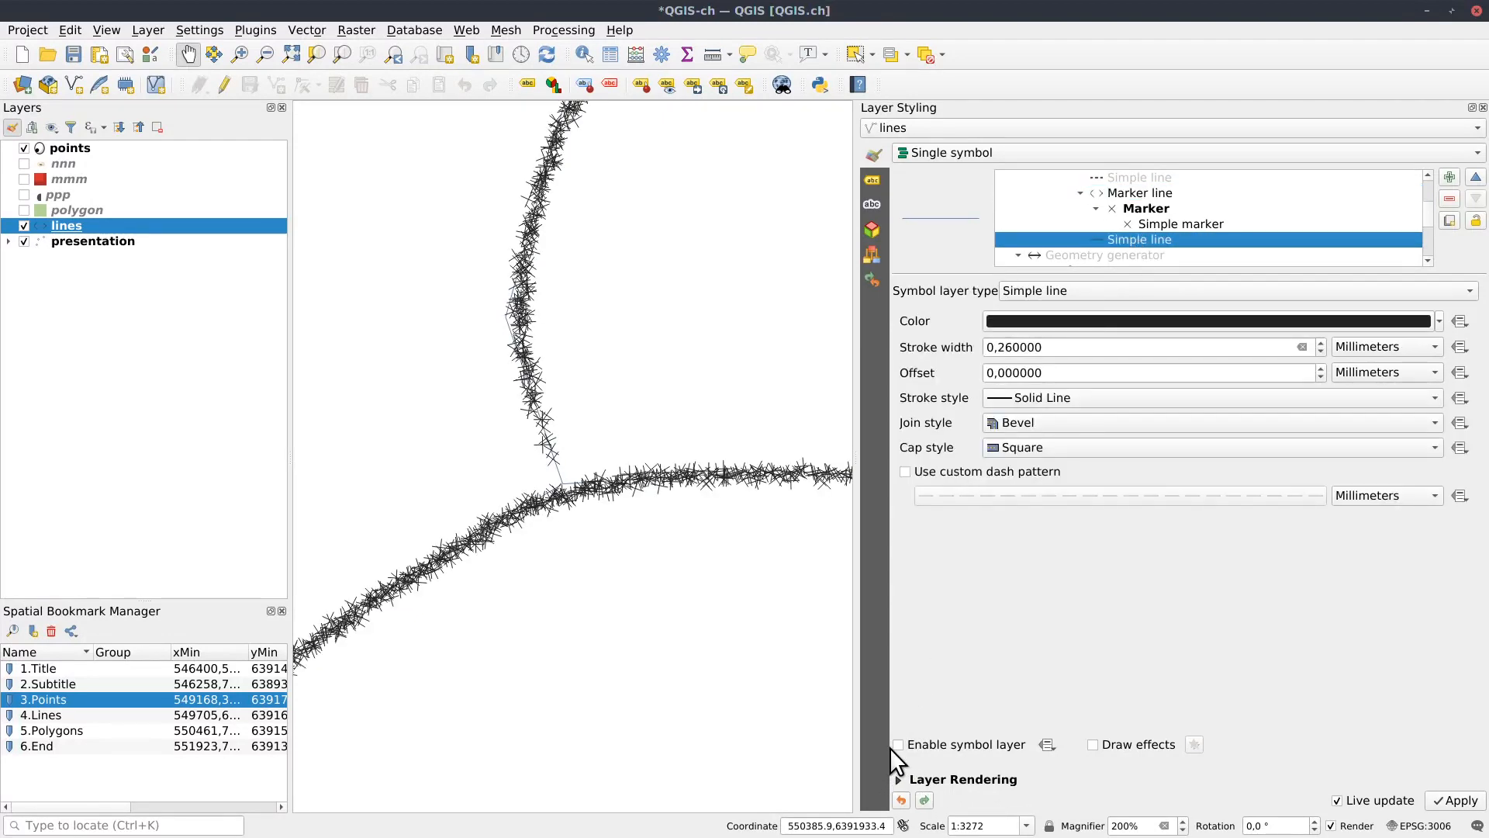
left_click(898, 744)
scroll(546, 464, "up", 3)
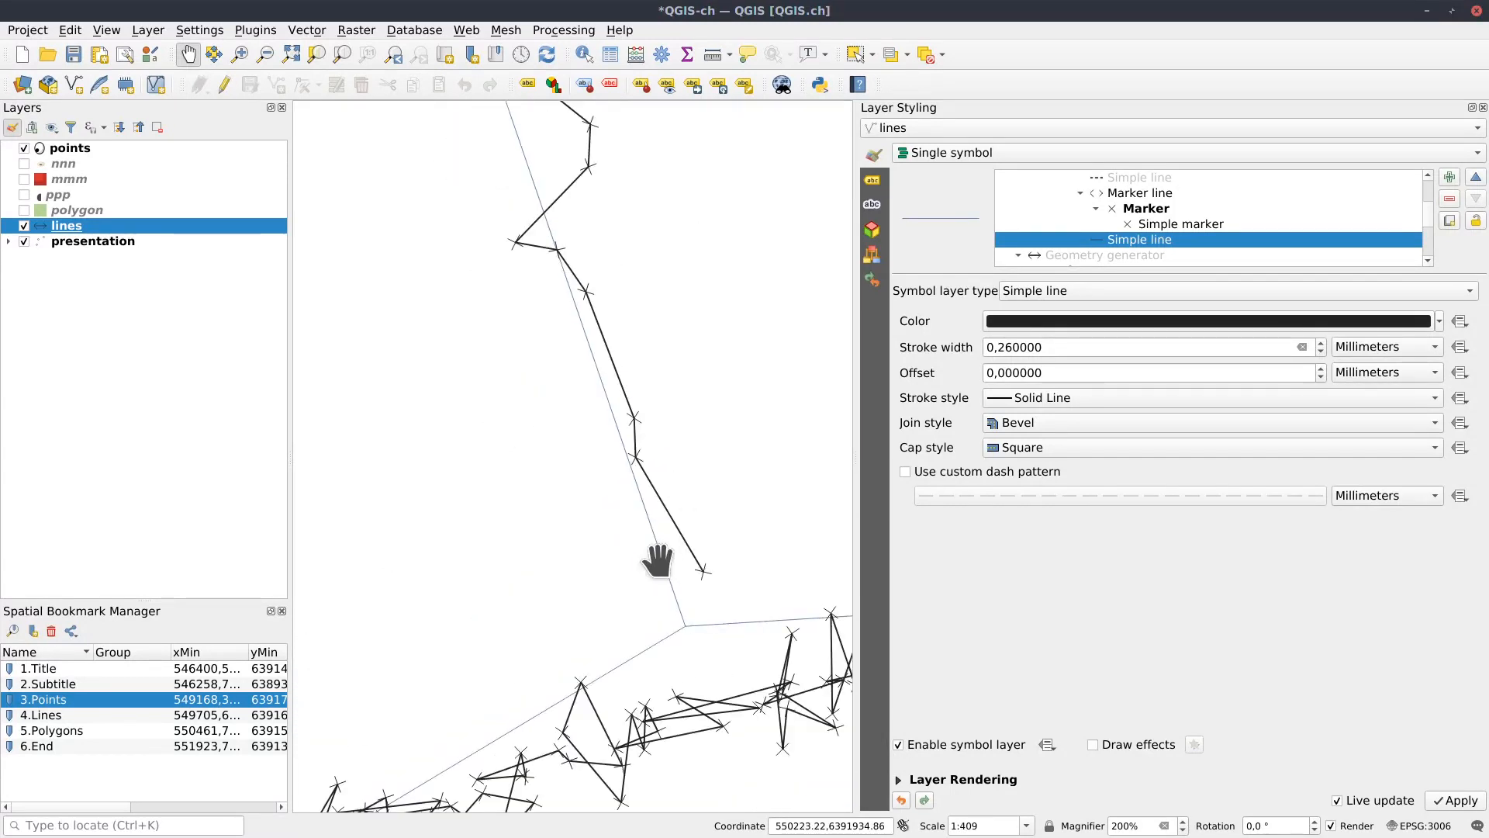
scroll(657, 560, "down", 1)
left_click_drag(678, 528, 622, 501)
scroll(640, 574, "up", 1)
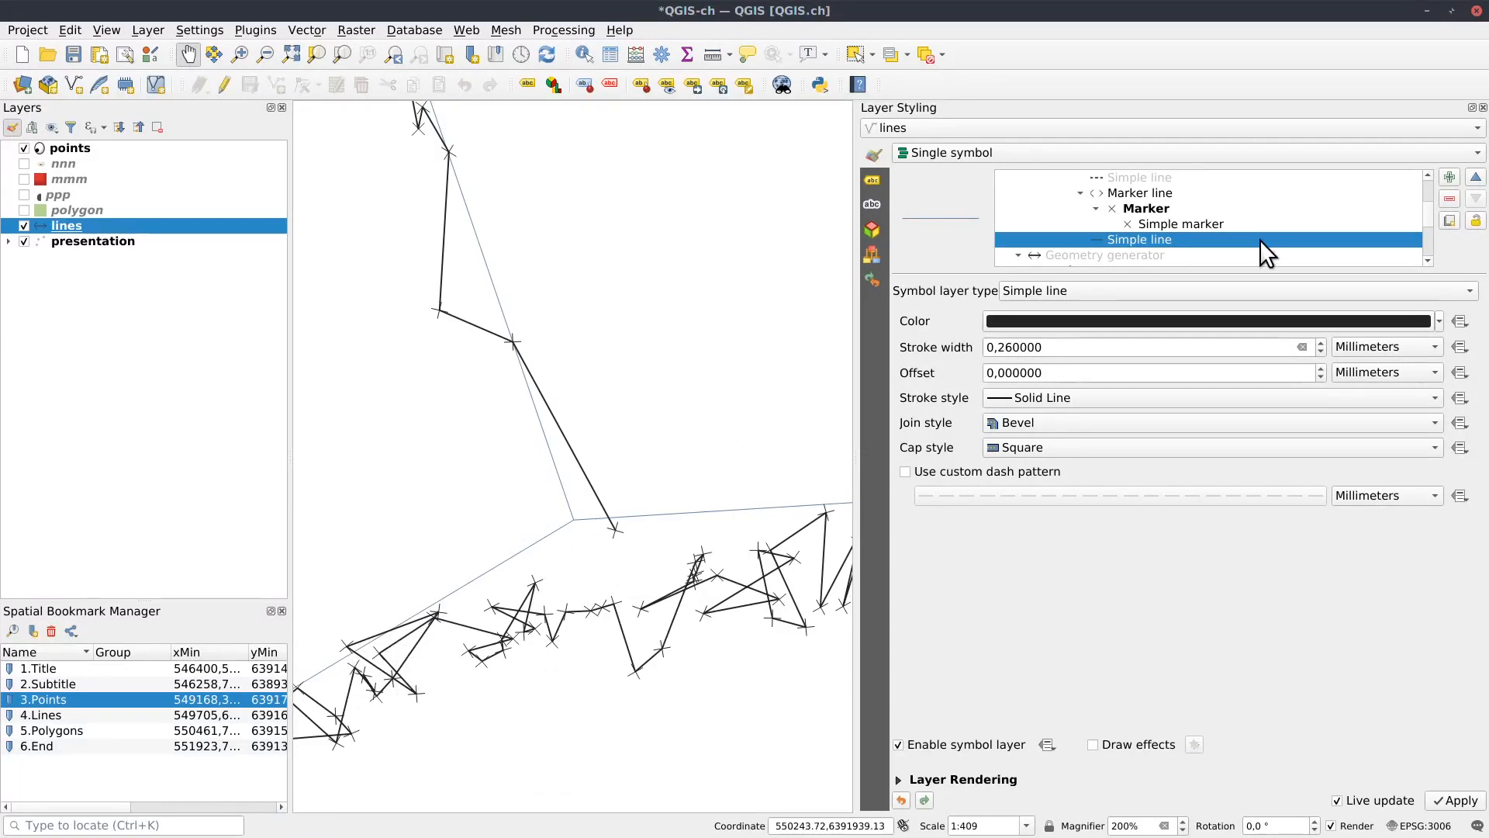
Reopen the nested make_line expression with enlarged text and examine its vertex series and random project() displacement.
scroll(1430, 220, "up", 2)
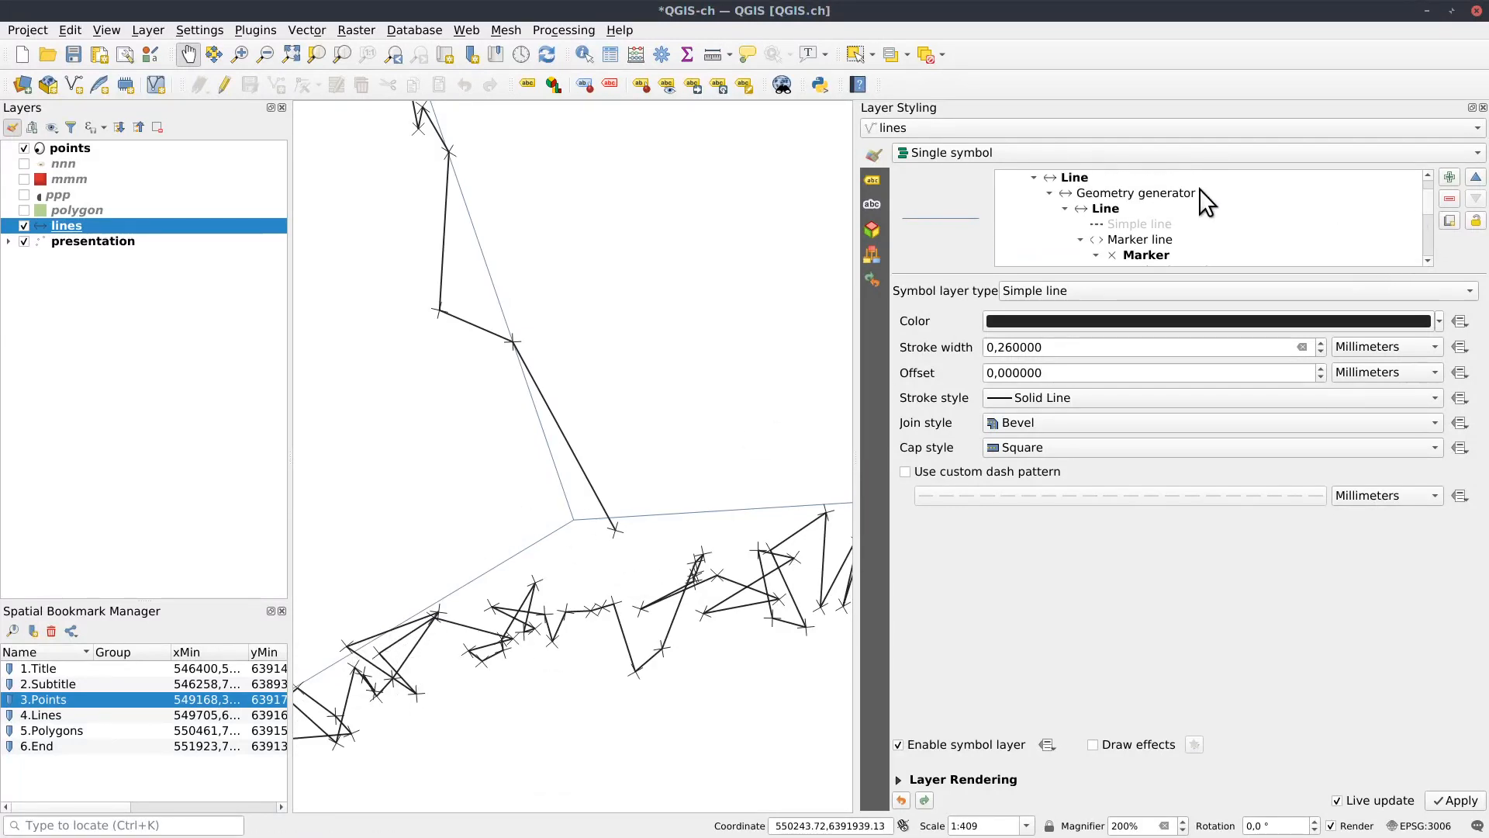
left_click(1154, 194)
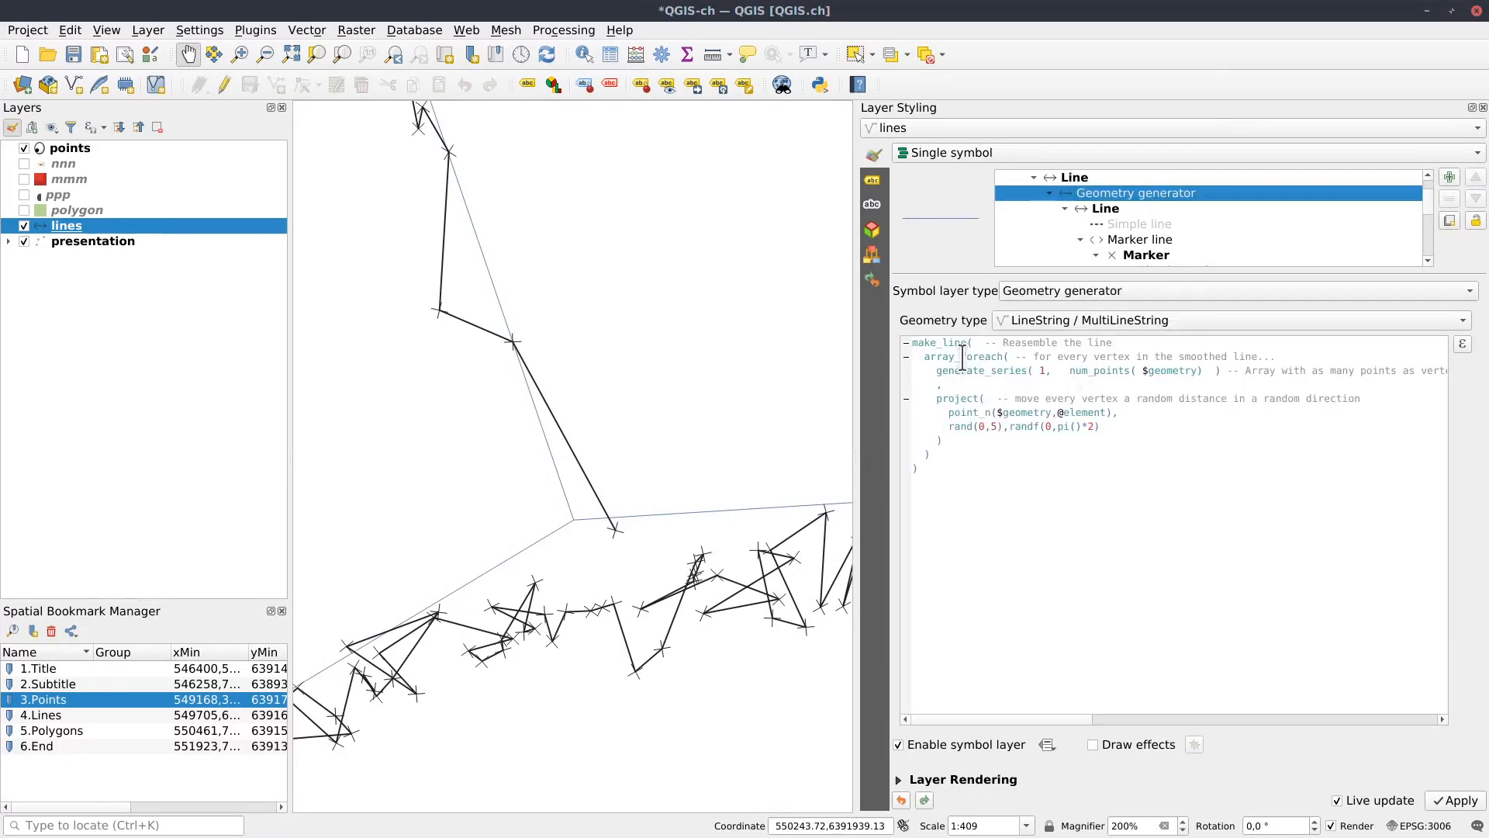
left_click(1010, 522)
scroll(1020, 530, "up", 5)
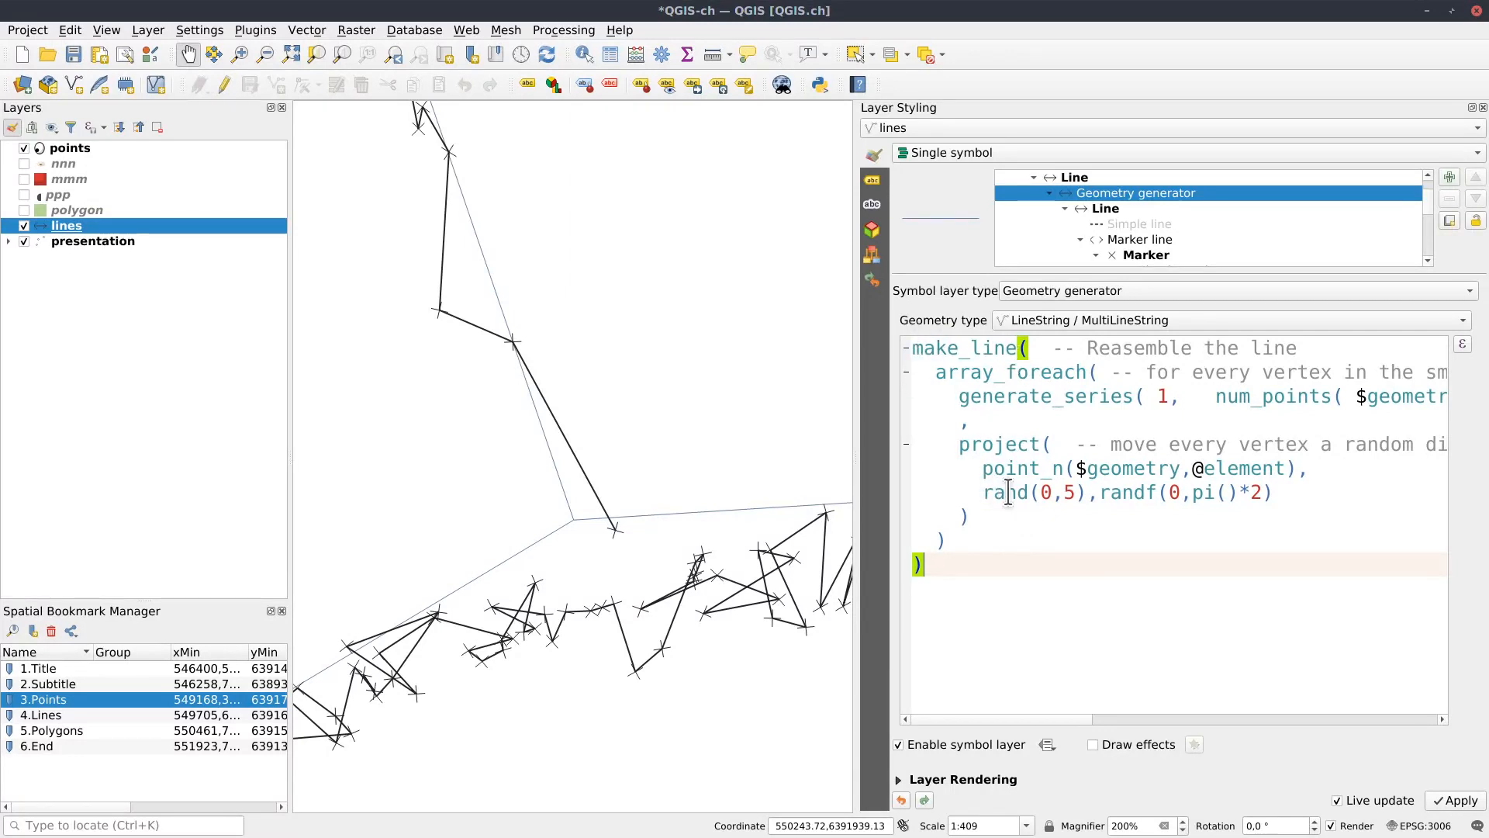
left_click_drag(1075, 469, 1181, 470)
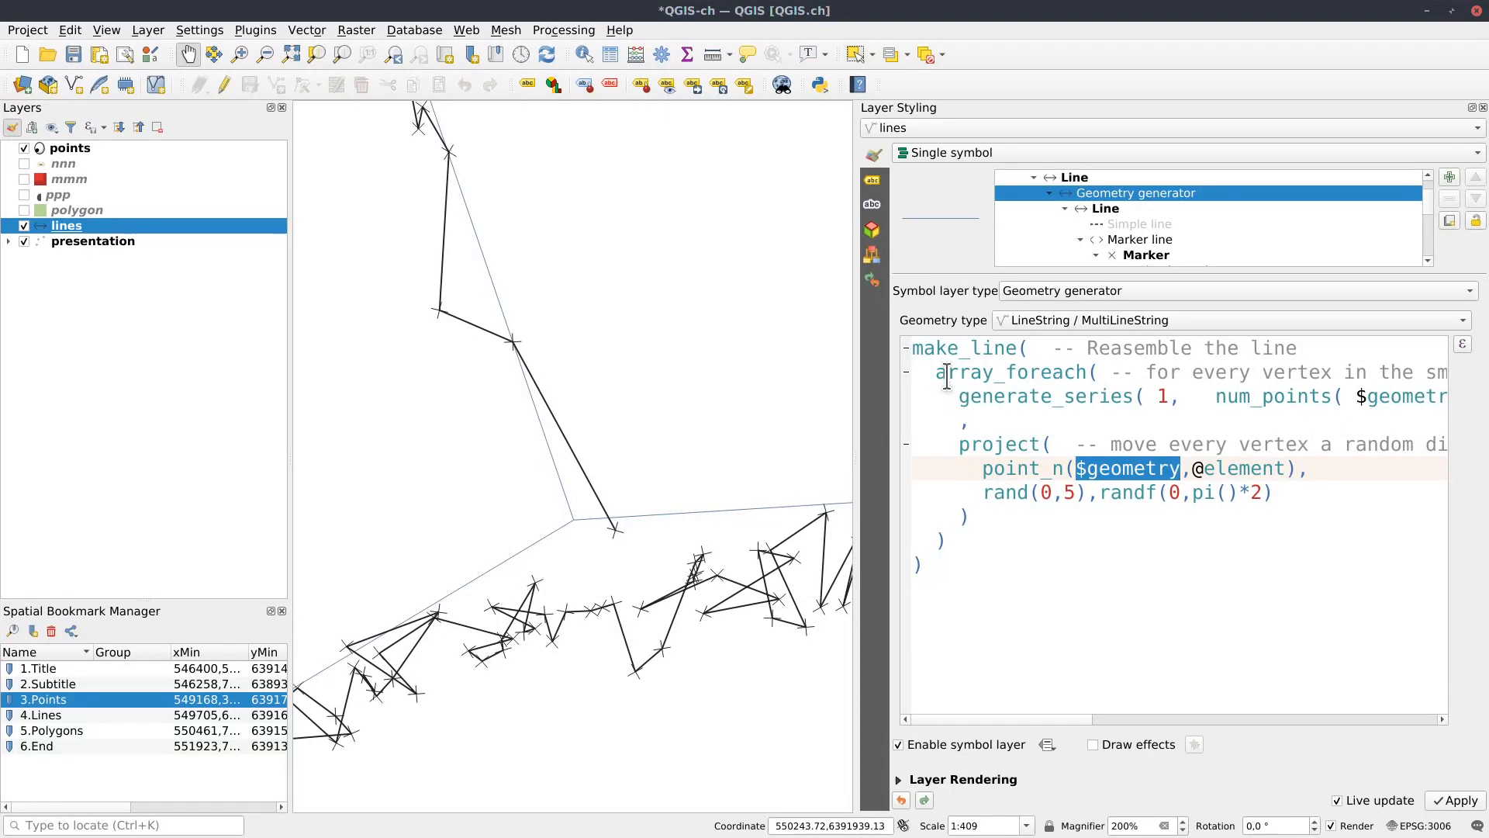
left_click_drag(1070, 719, 998, 720)
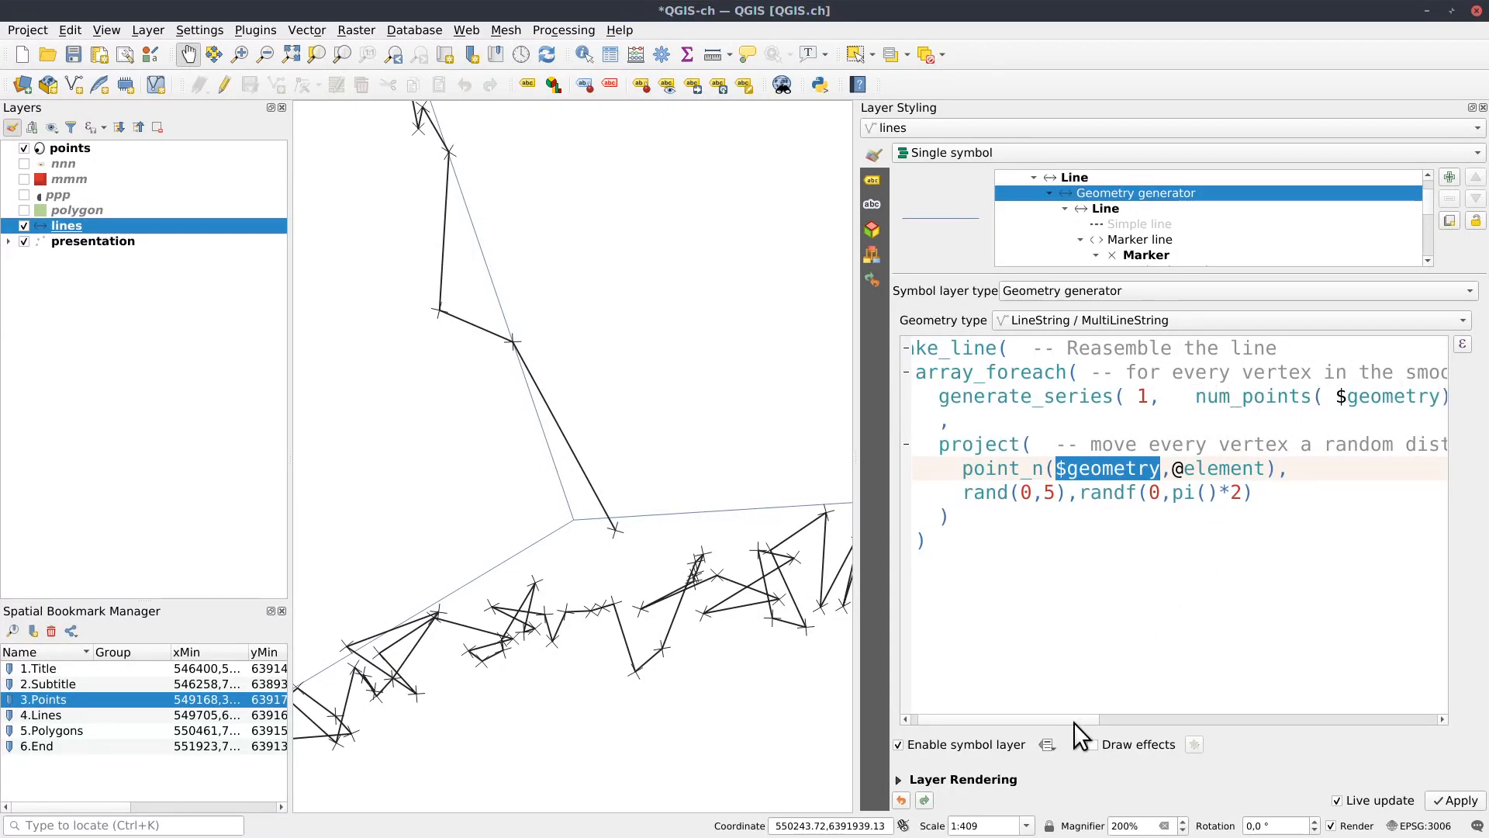
mouse_move(1081, 716)
left_mouse_down()
mouse_move(1142, 719)
mouse_move(1055, 719)
left_mouse_up()
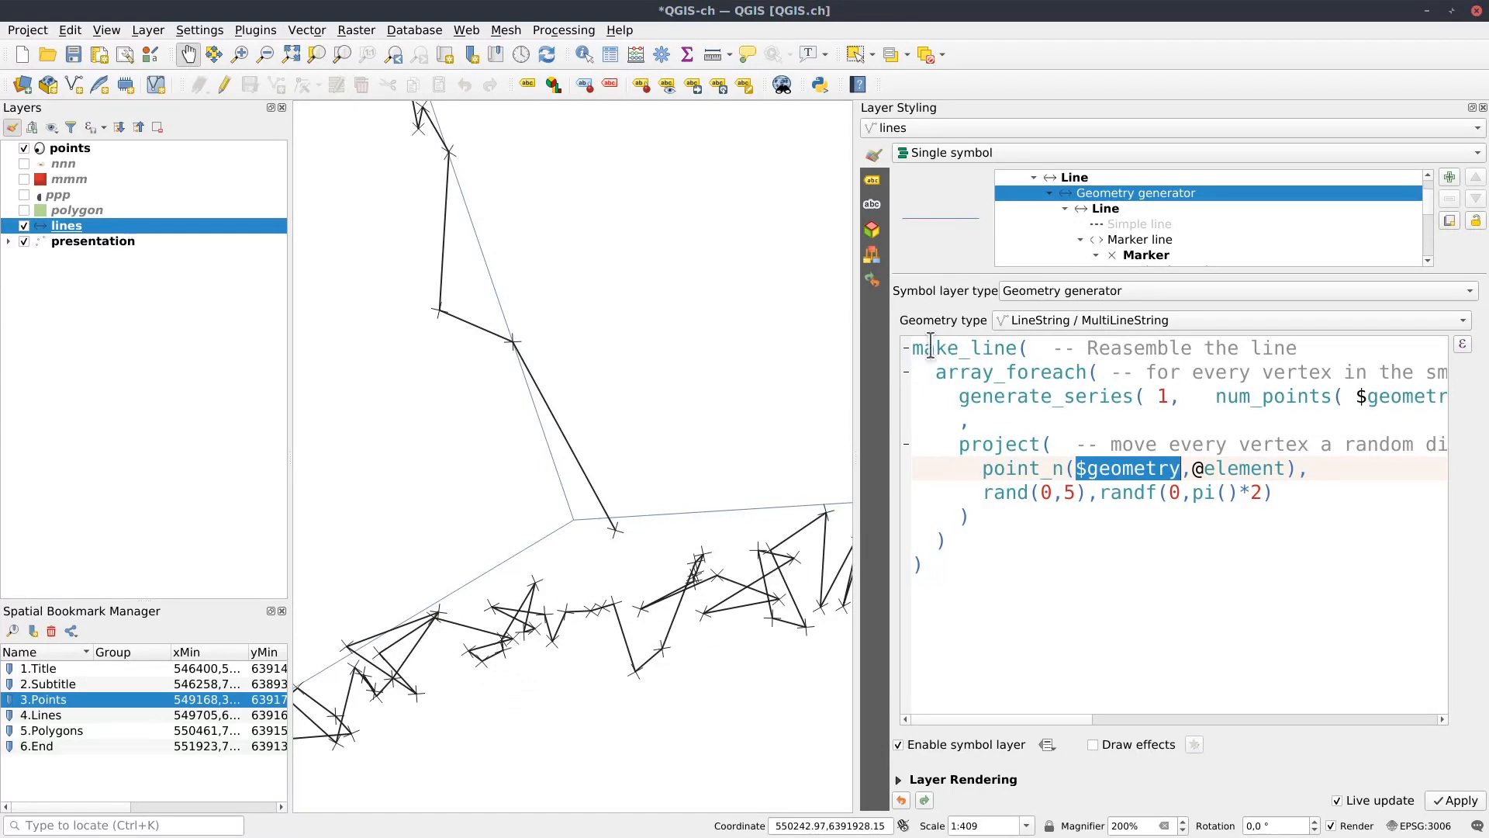
Examine how make_line wraps the array_foreach block, widening the styling panel for reading and narrowing it again.
left_click_drag(933, 372, 948, 542)
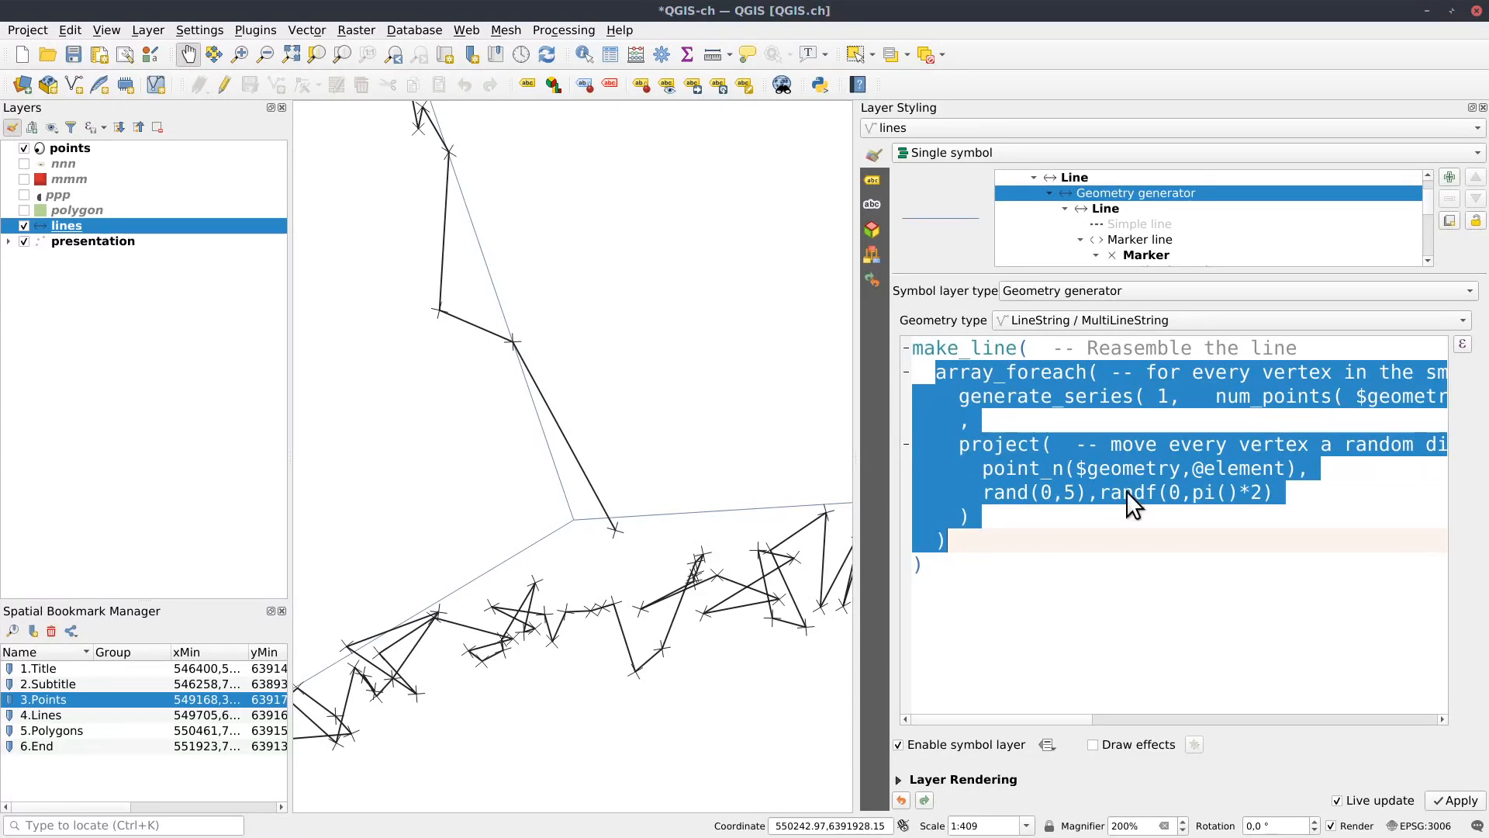
left_click_drag(912, 348, 1030, 350)
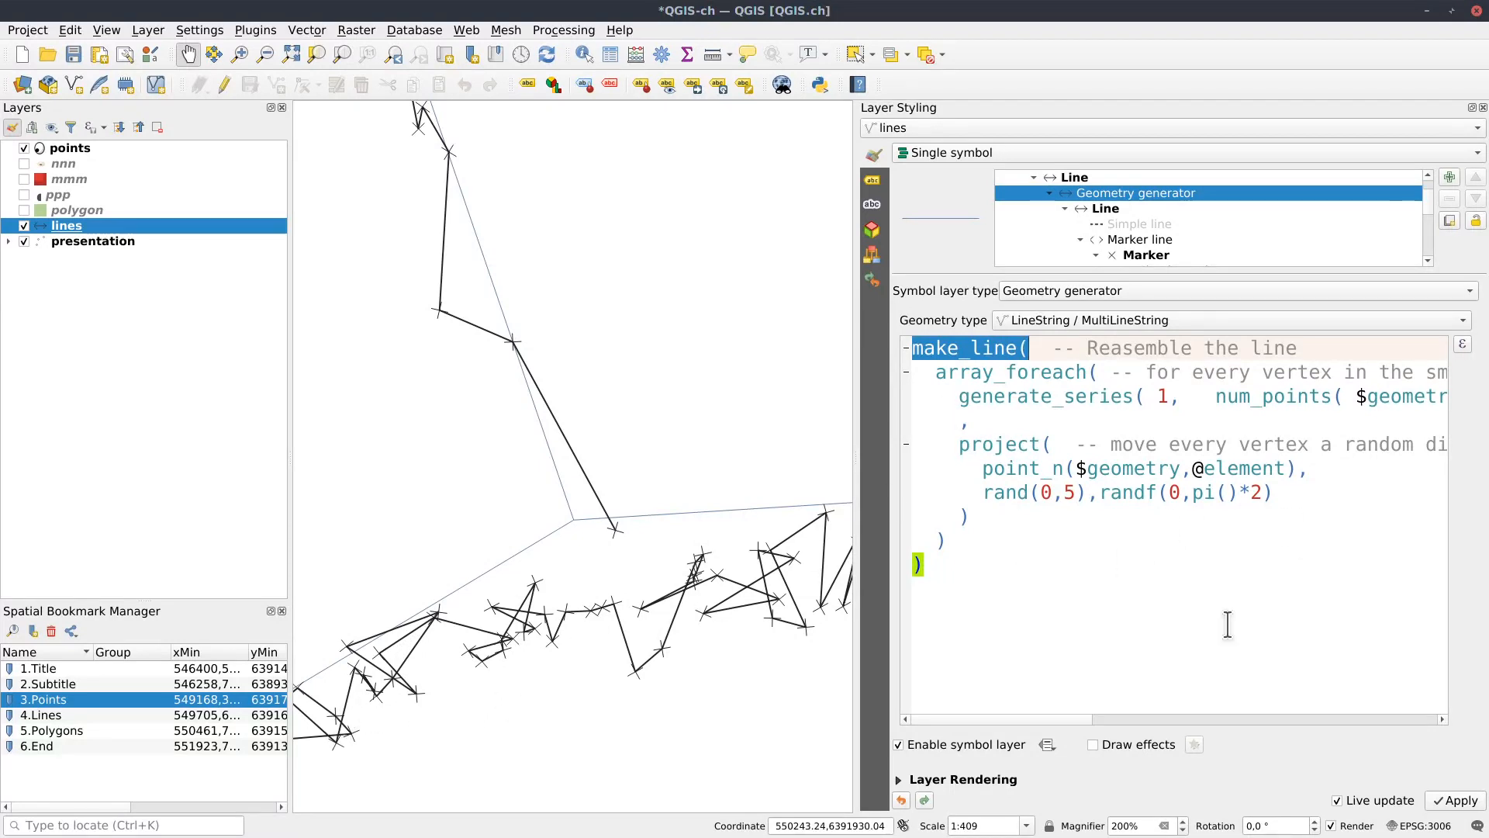
left_click_drag(857, 505, 739, 505)
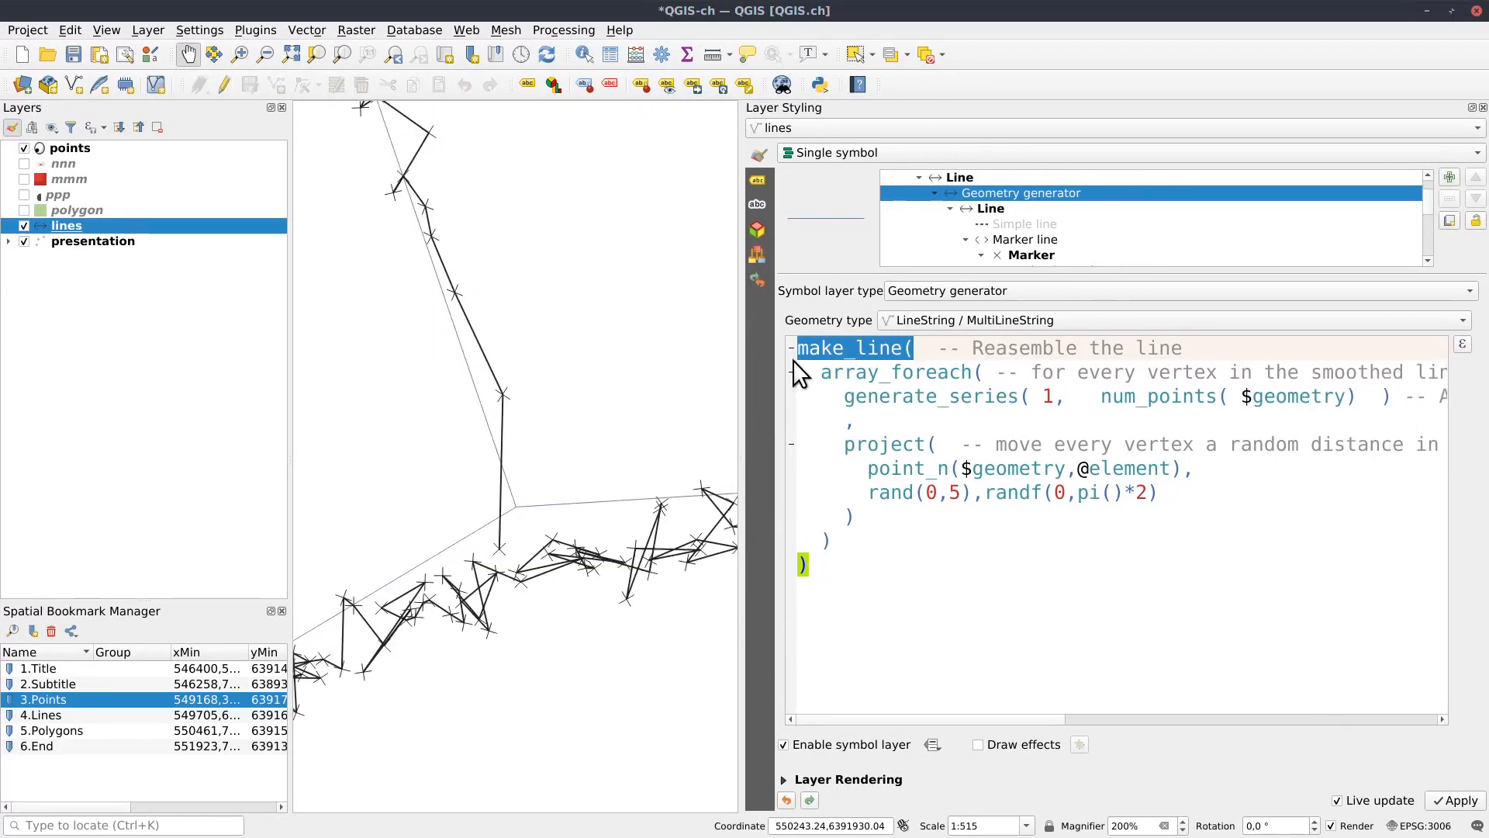
left_click(922, 554)
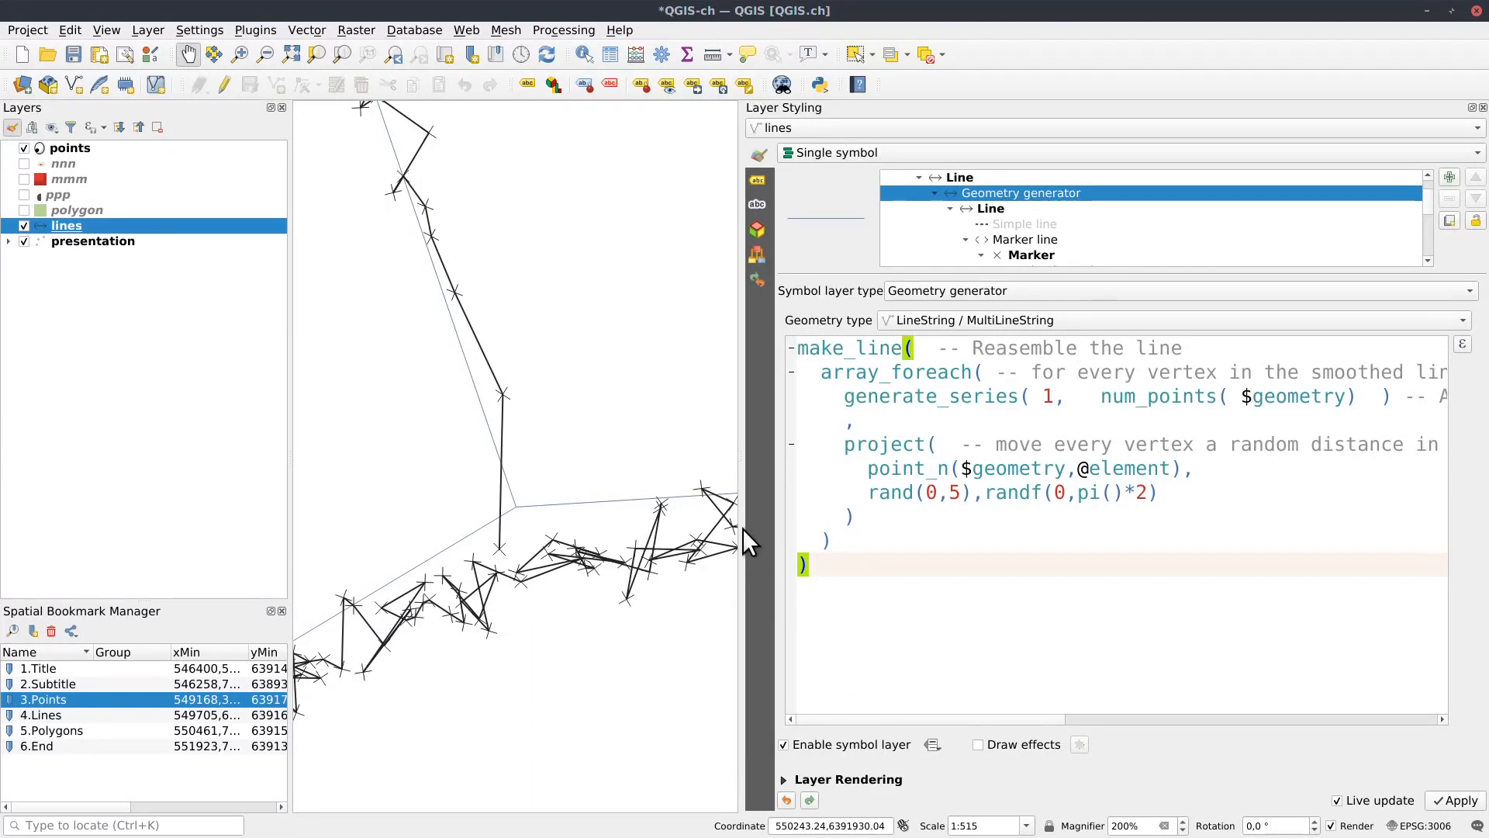
left_click_drag(743, 540, 933, 533)
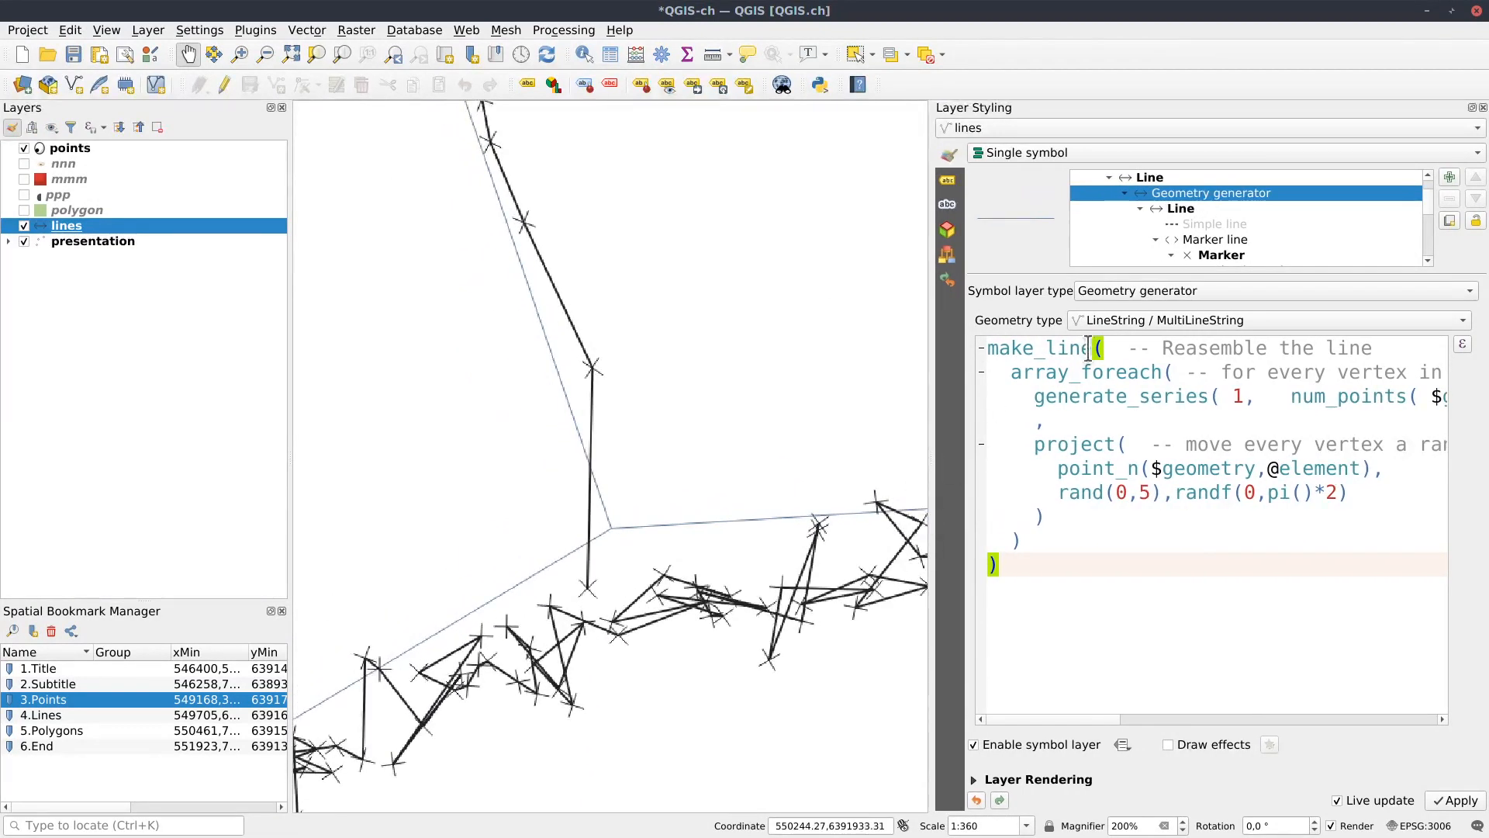
Disable the marker line inside the nested make_line generator and select the solid simple line below it.
left_click(1237, 242)
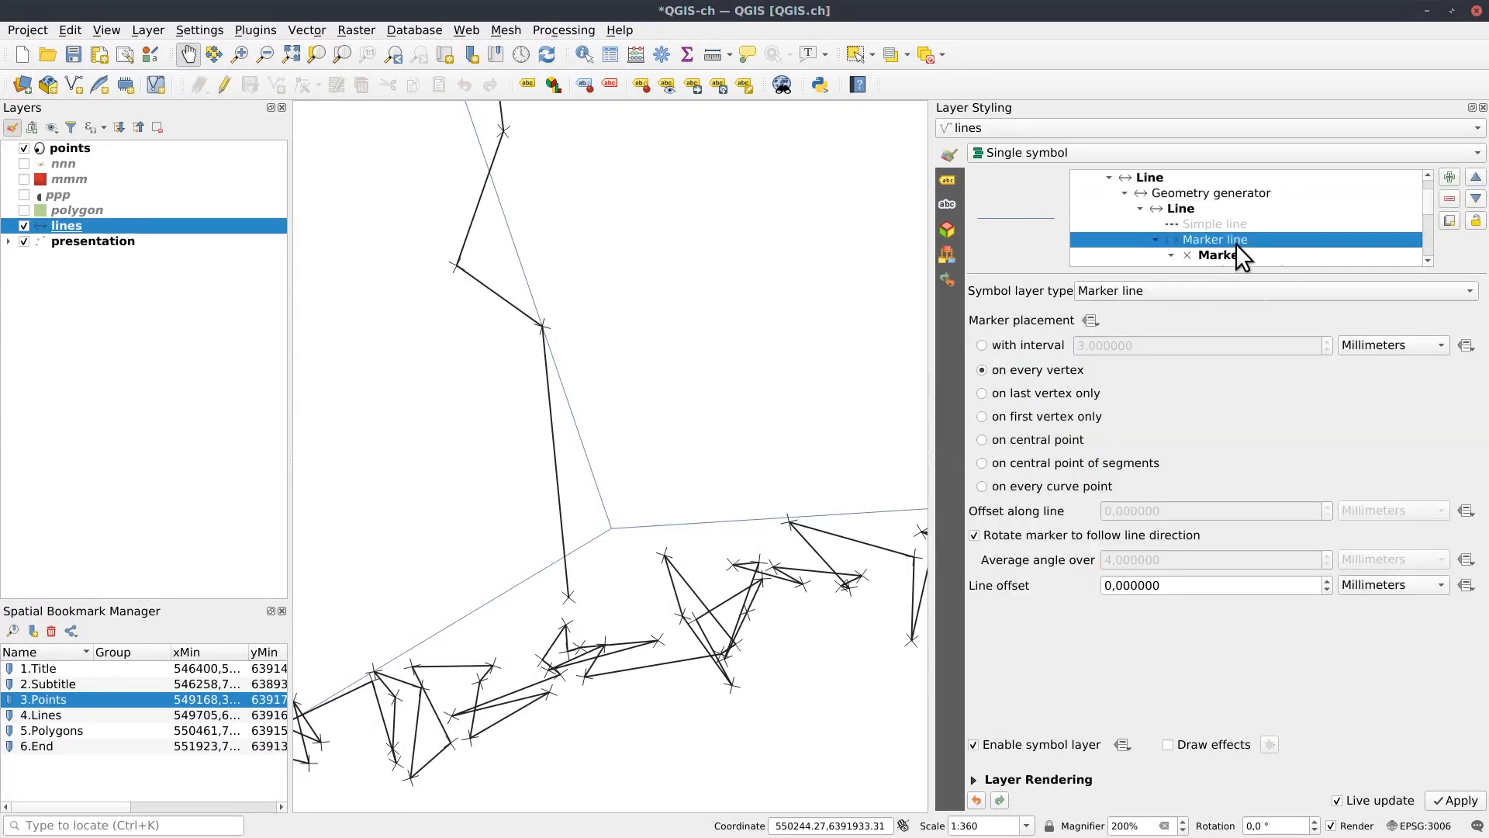
left_click(974, 745)
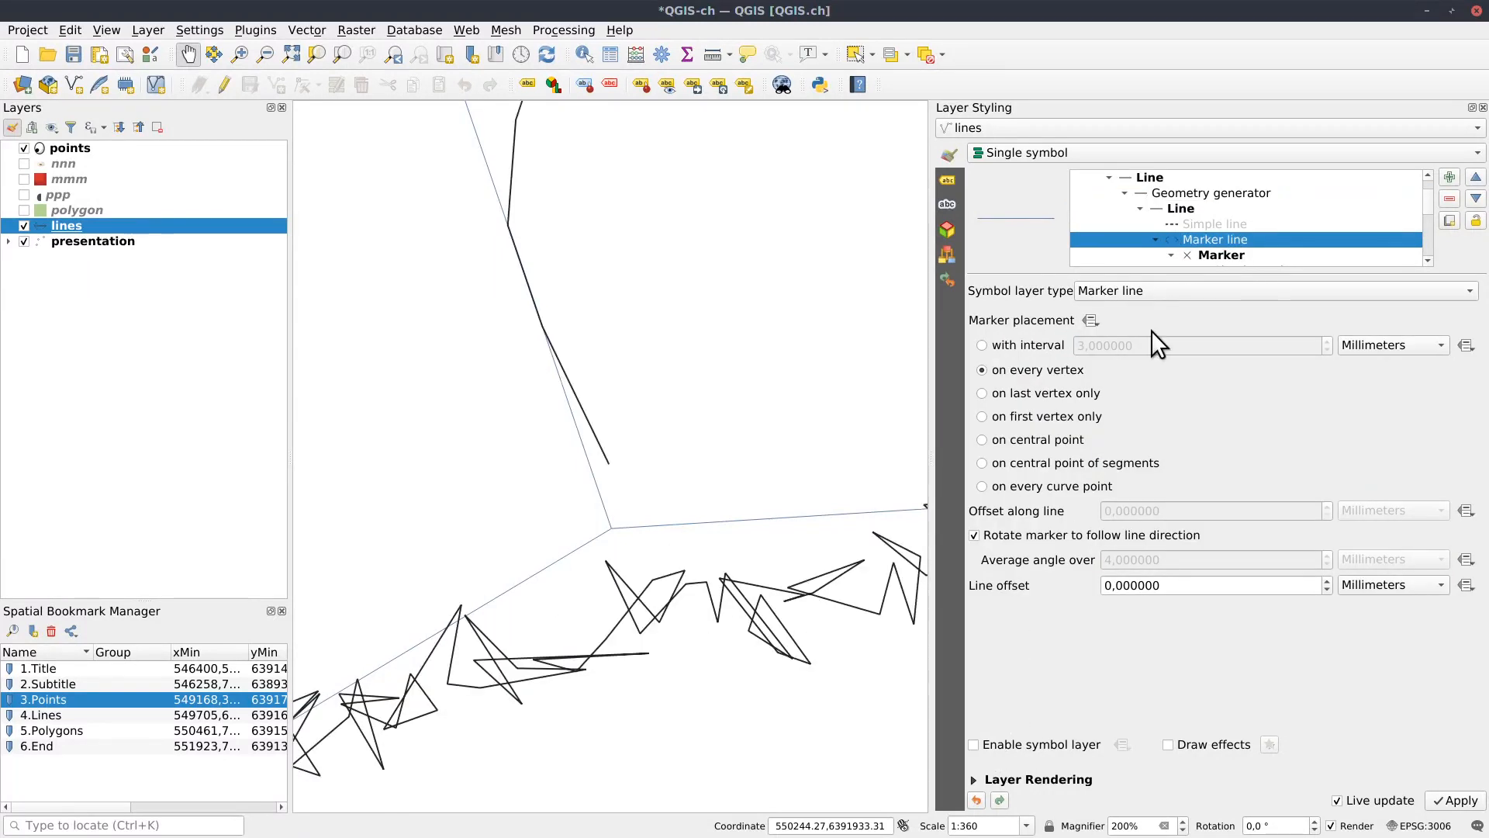
scroll(1427, 201, "down", 1)
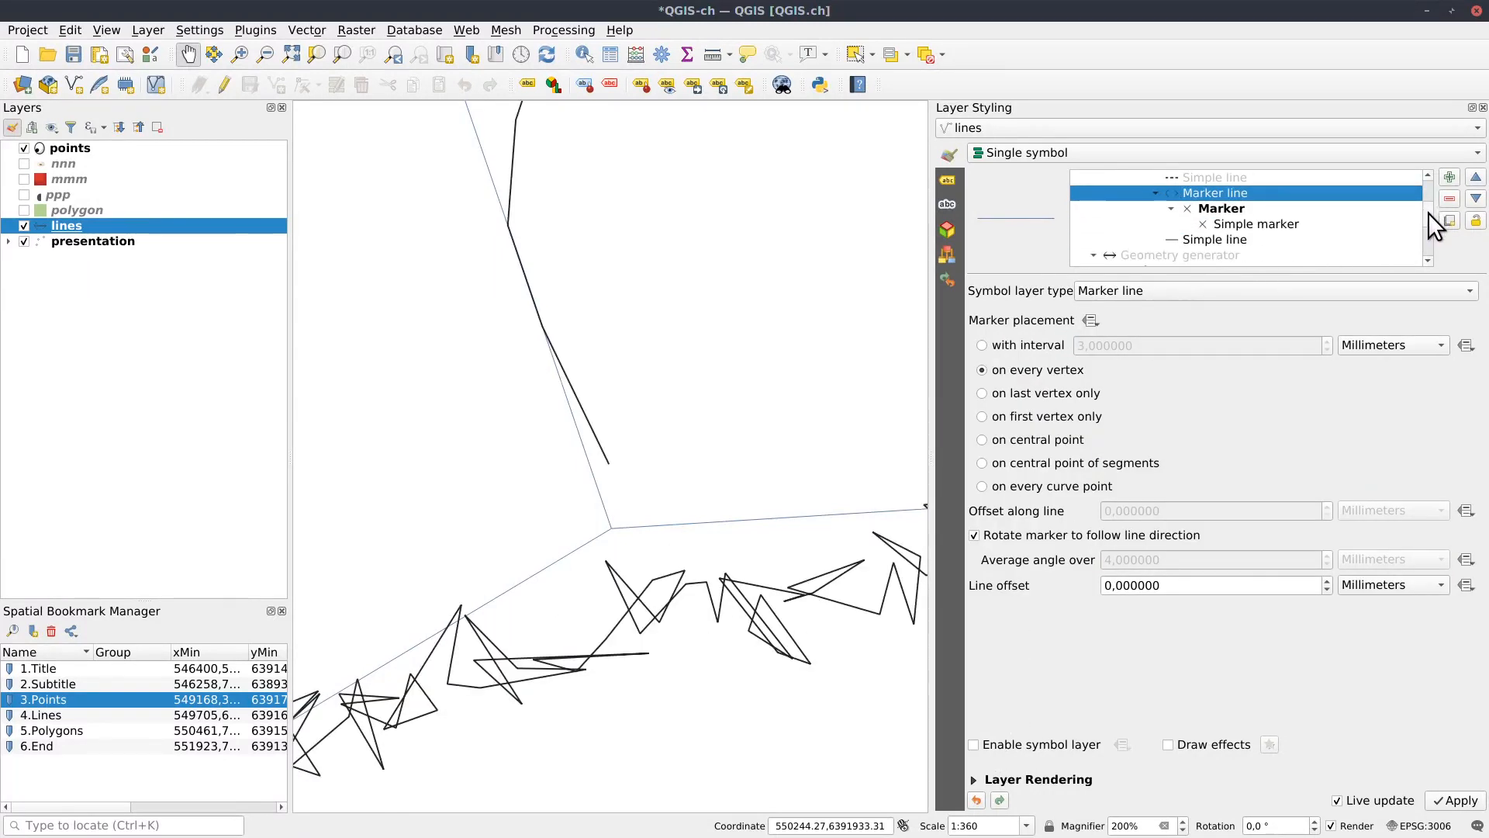
left_click(1211, 239)
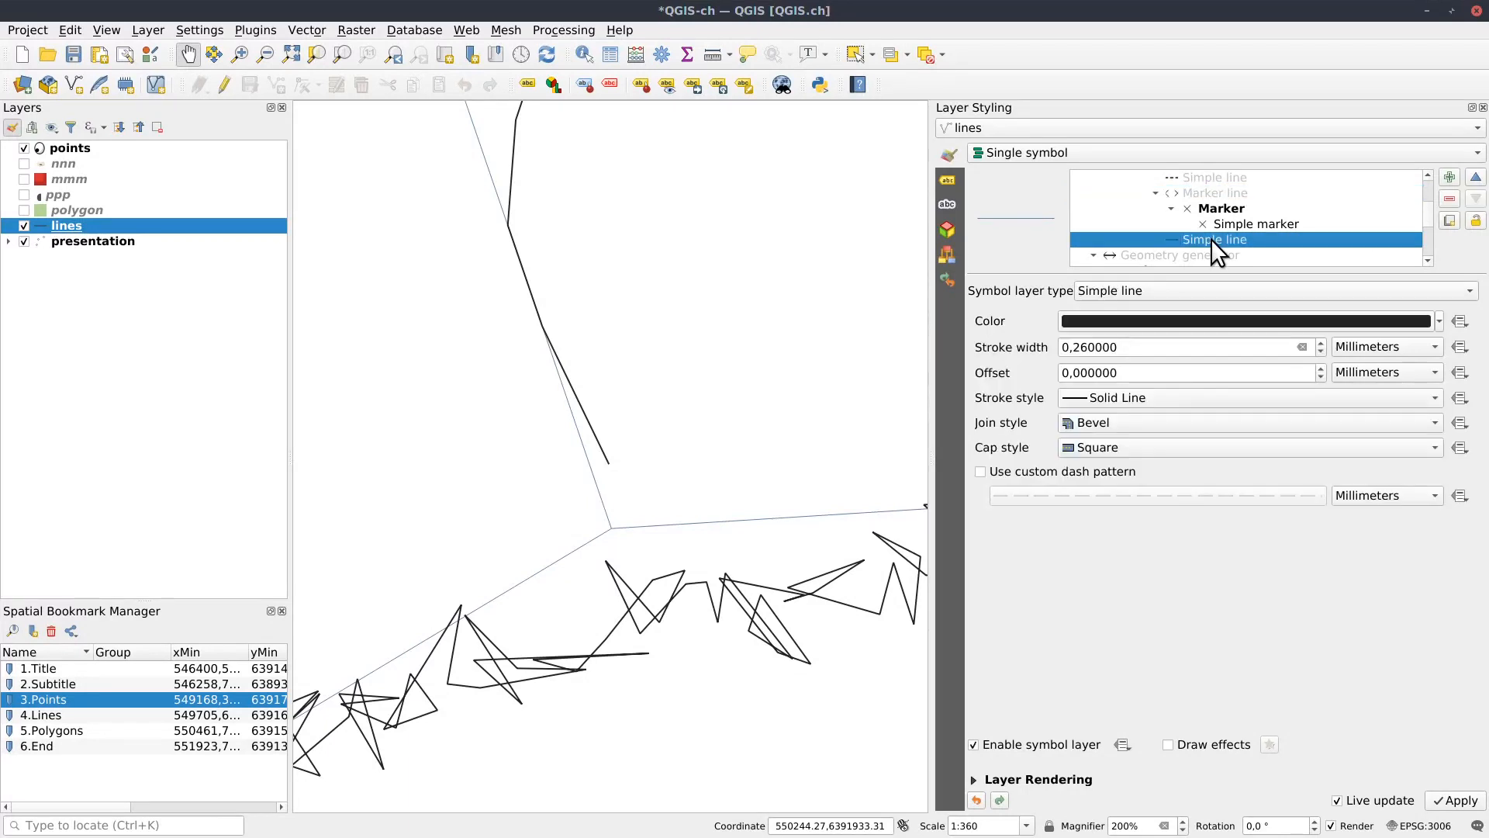
Disable the solid simple line inside the nested make_line generator and enable the 0.6 mm dotted simple line instead.
left_click(1021, 740)
scroll(1427, 214, "up", 1)
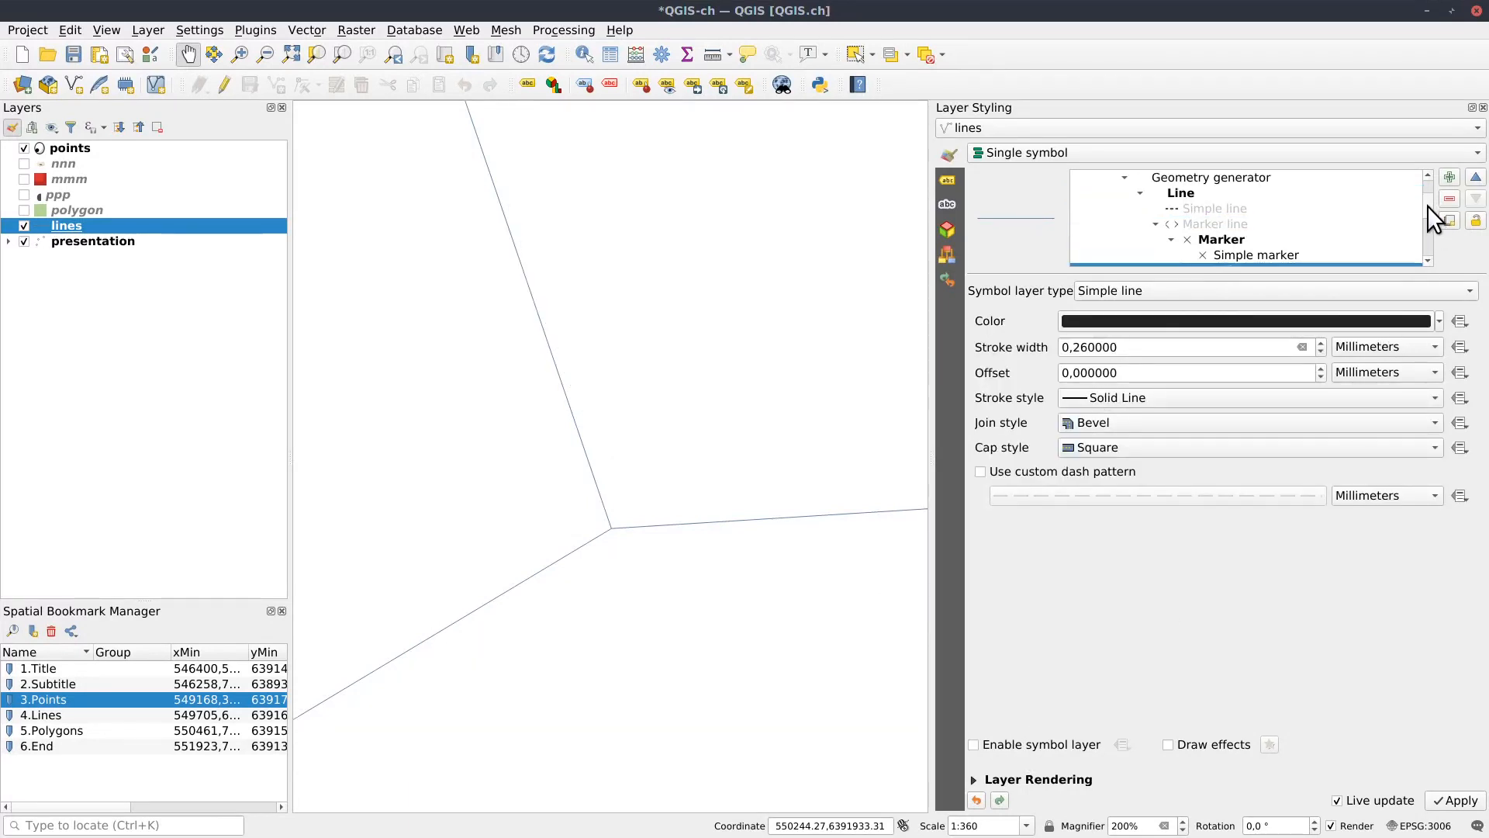
left_click(1226, 224)
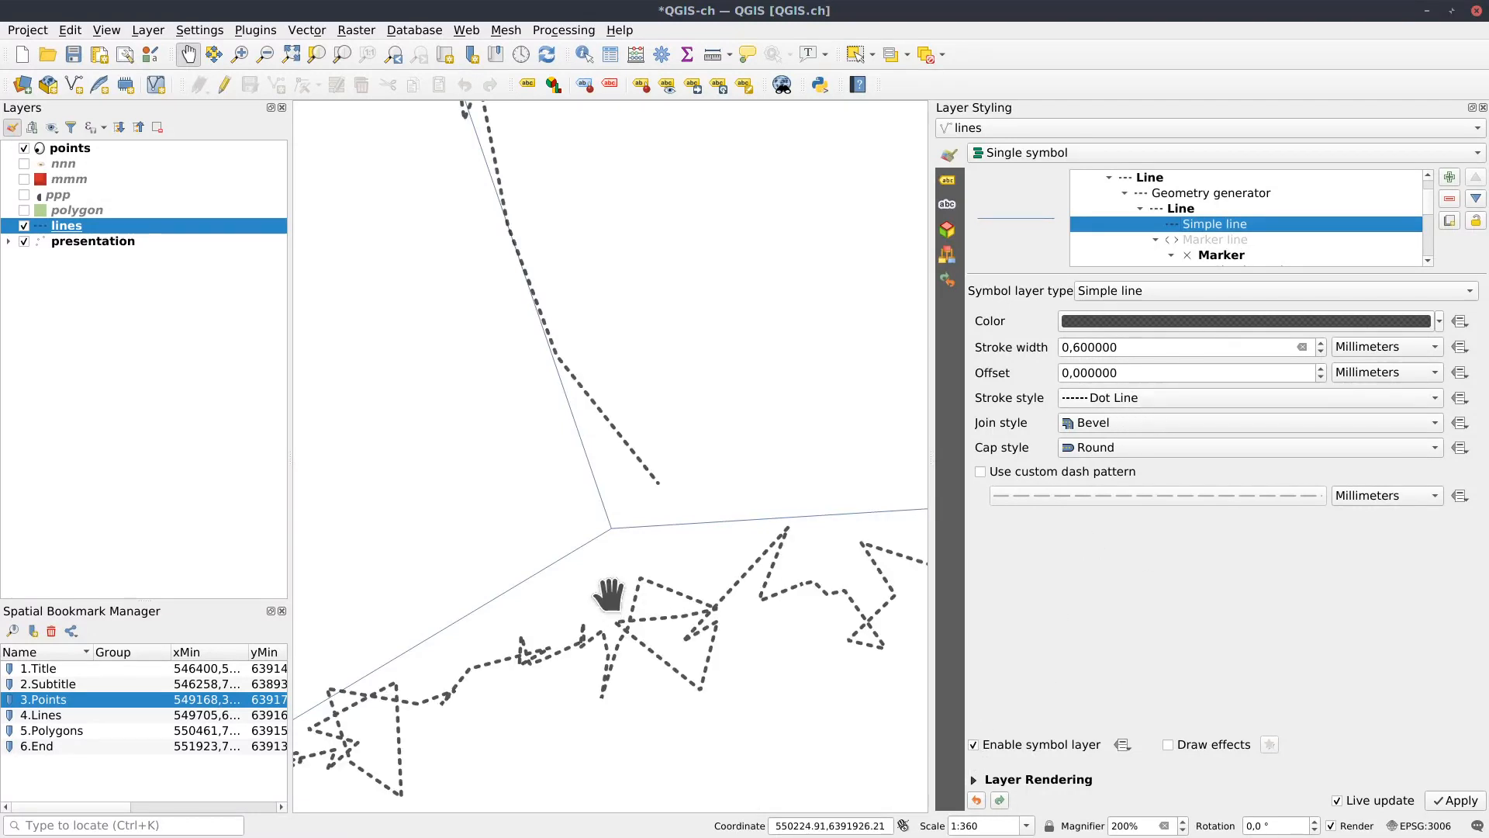
Disable the blue hairline simple line at the end of the lines layer's symbol.
scroll(1427, 233, "down", 2)
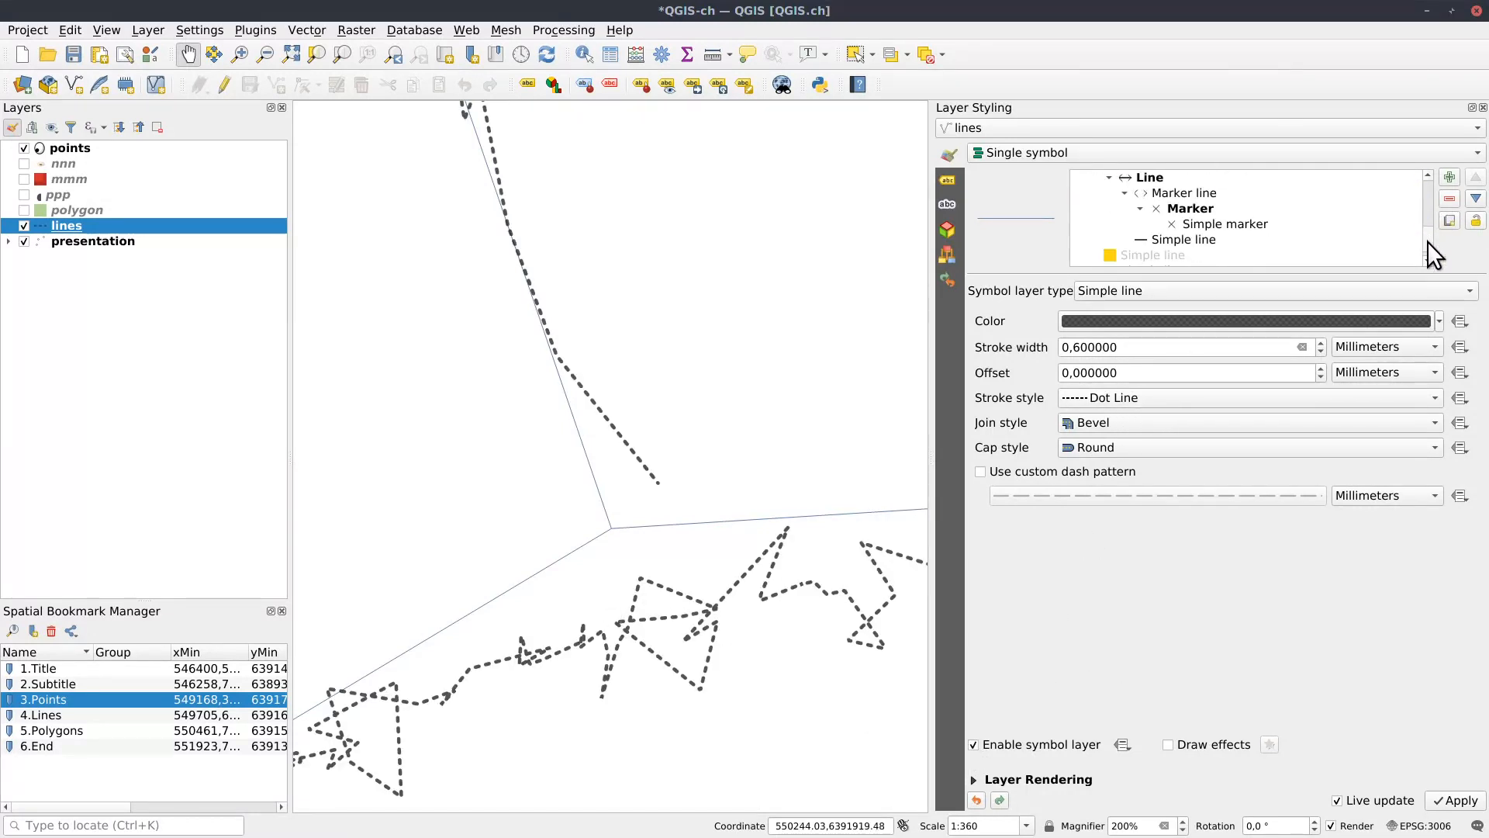
left_click(1134, 256)
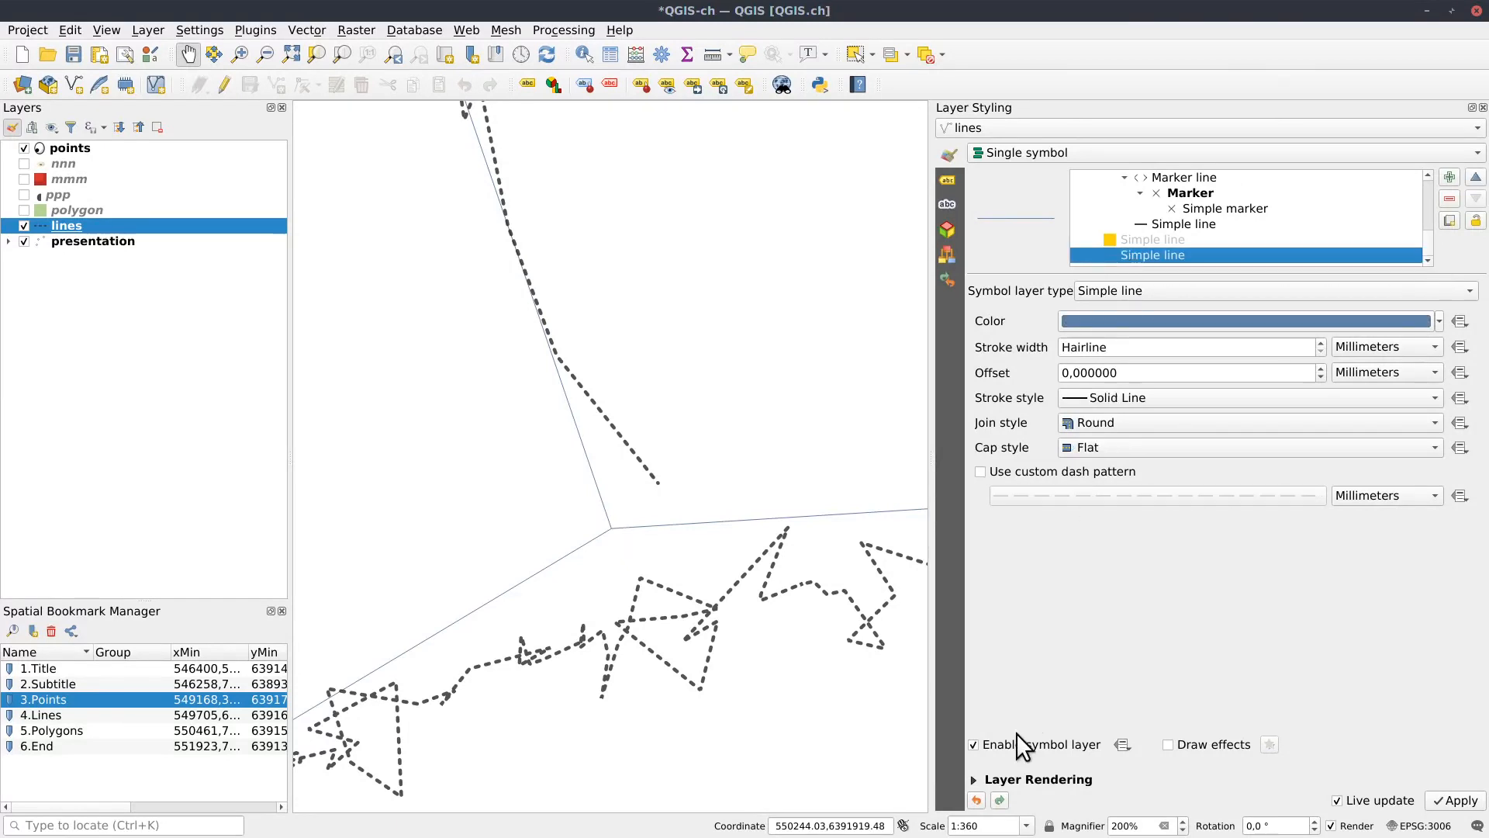
left_click(975, 744)
left_click_drag(655, 590, 698, 534)
left_click_drag(628, 574, 659, 583)
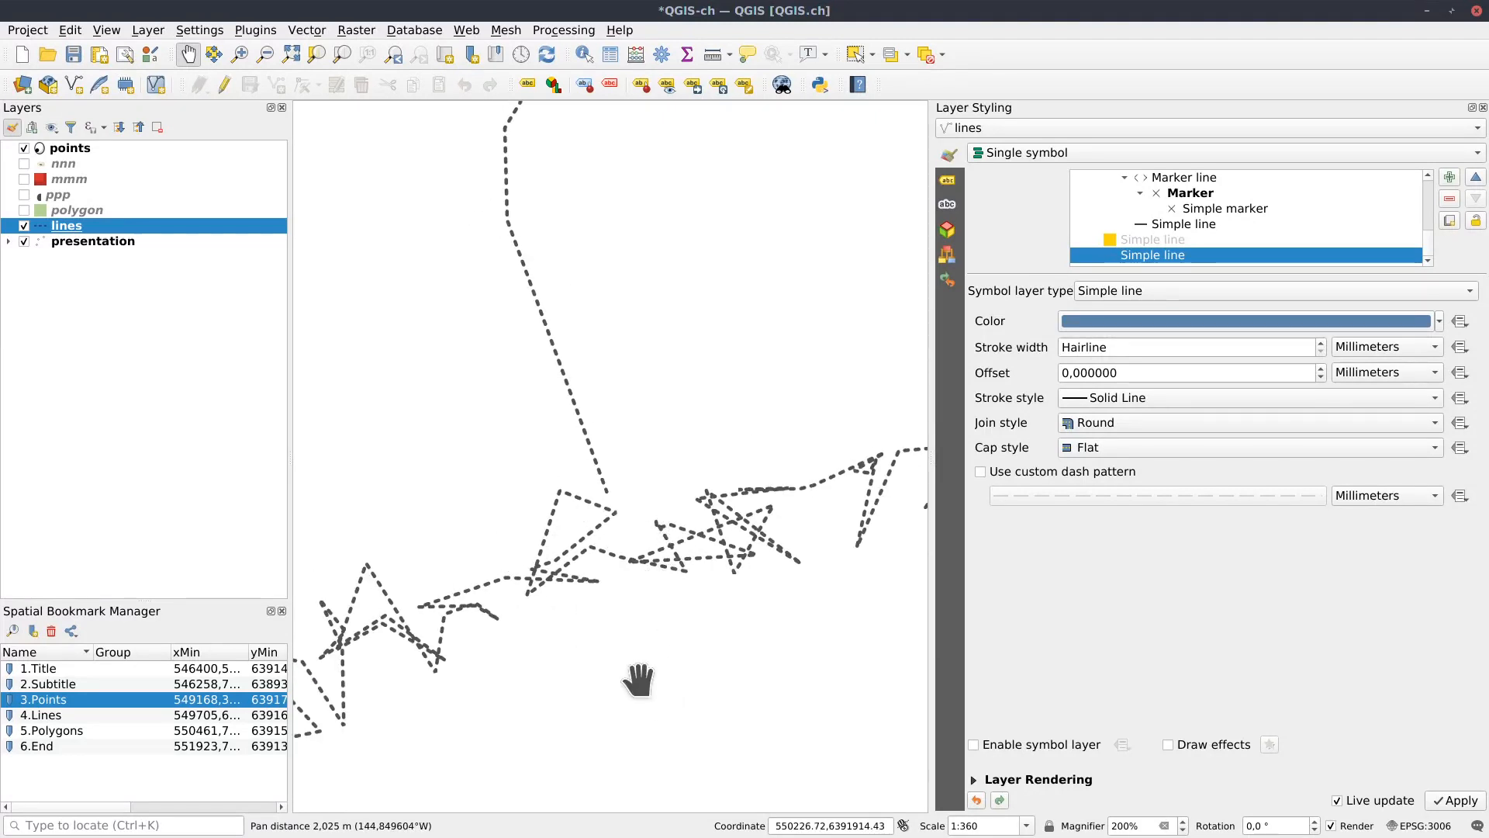
Reset the map magnifier to 100% and frame the whole set of randomly displaced dotted lines.
scroll(578, 553, "down", 3)
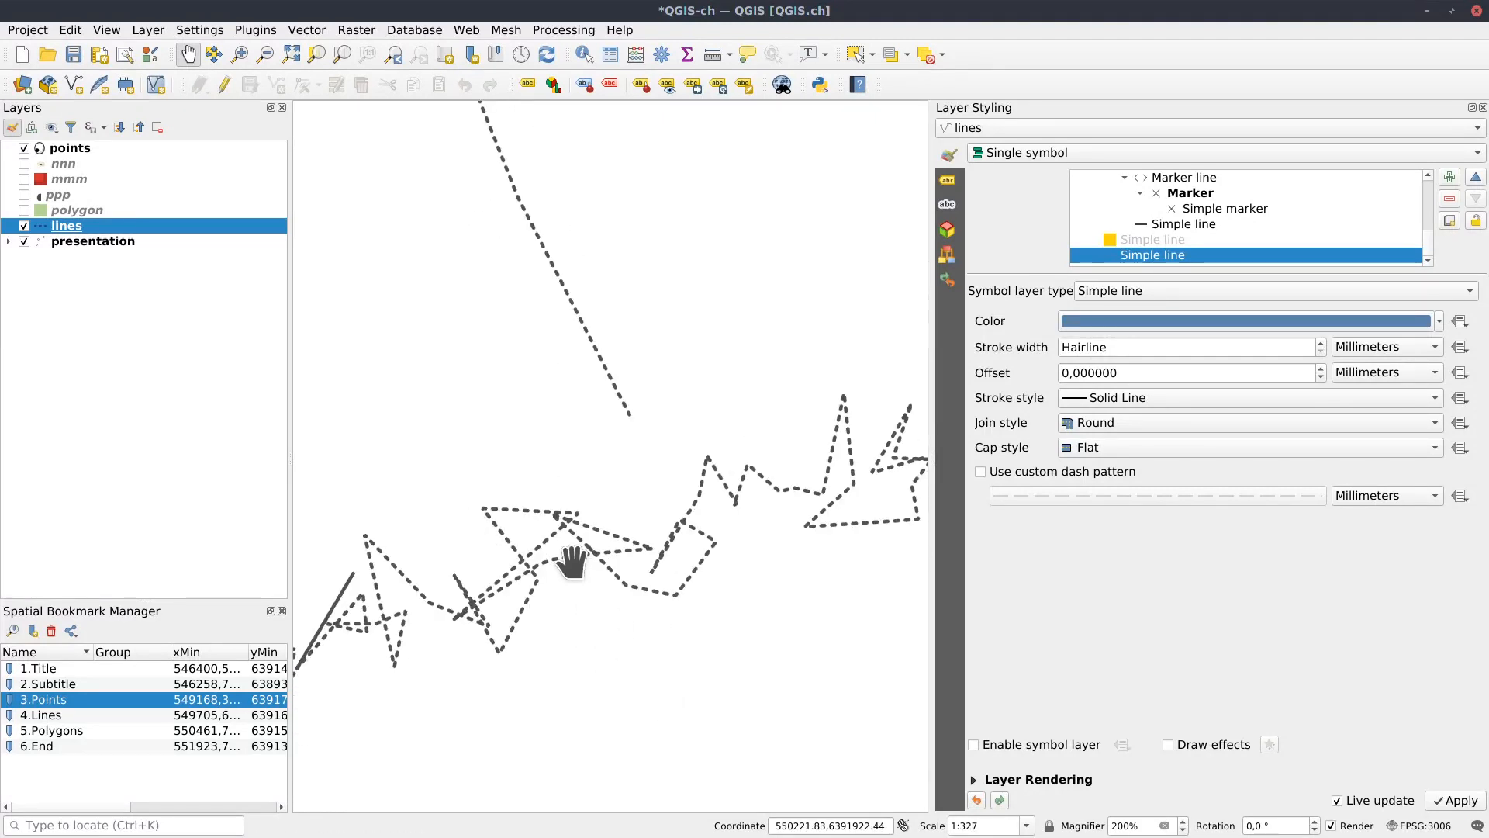
scroll(572, 562, "down", 10)
left_click_drag(619, 522, 702, 517)
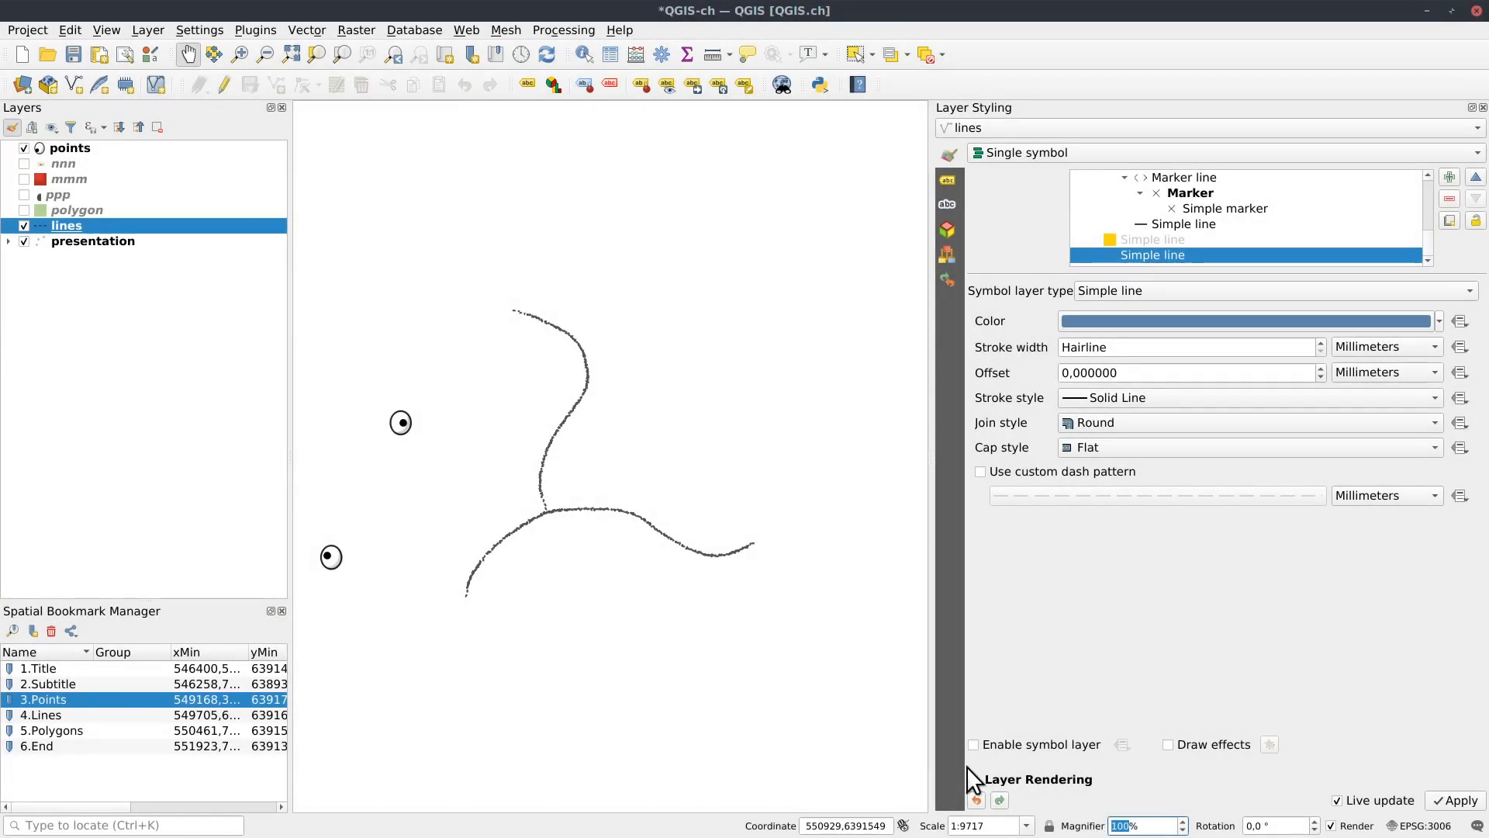
scroll(540, 437, "up", 1)
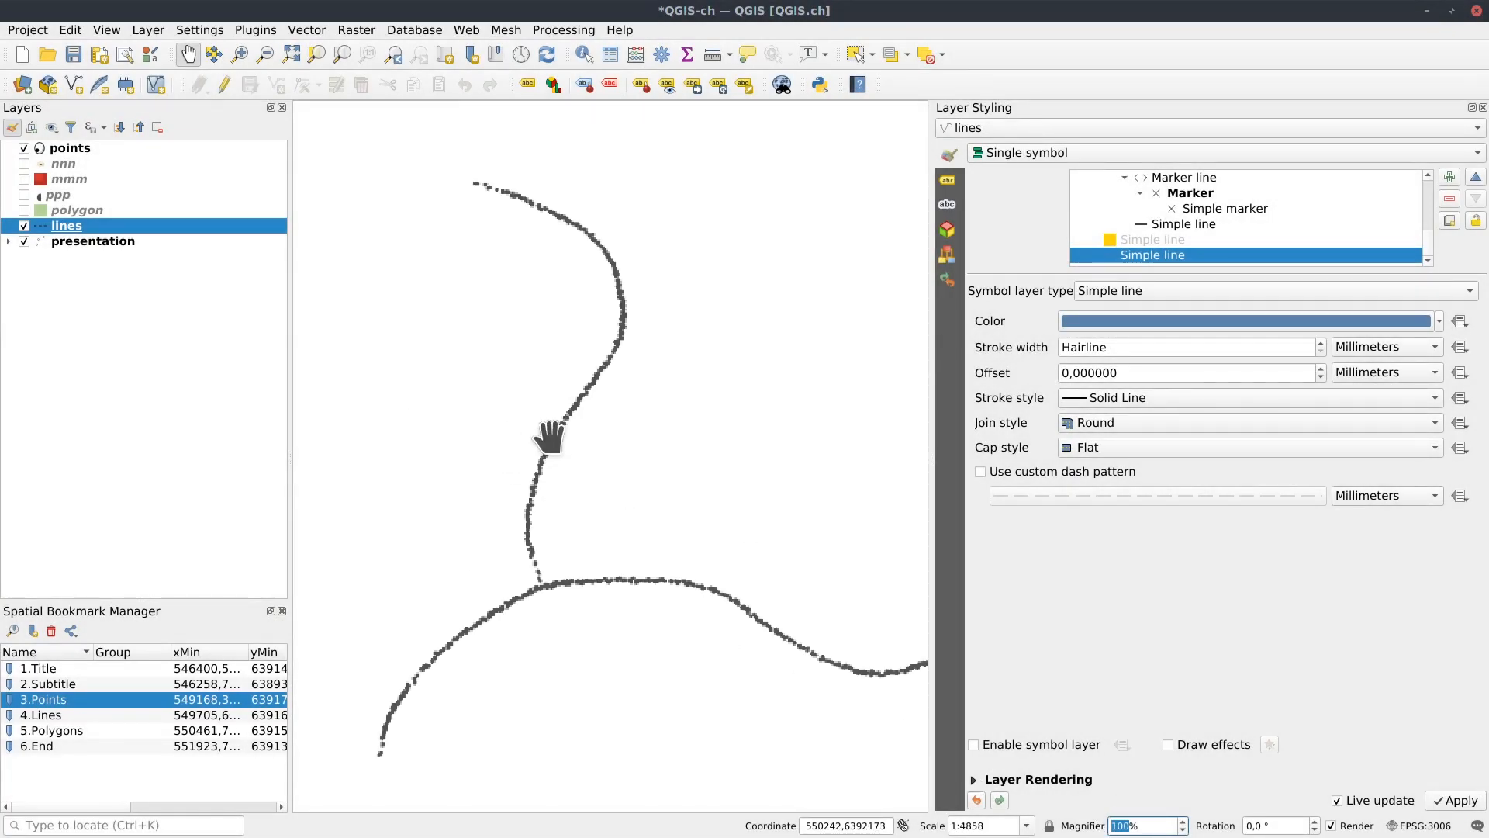
mouse_move(722, 524)
left_mouse_down()
mouse_move(665, 516)
mouse_move(702, 533)
left_mouse_up()
mouse_move(709, 529)
left_mouse_down()
mouse_move(668, 559)
mouse_move(692, 550)
left_mouse_up()
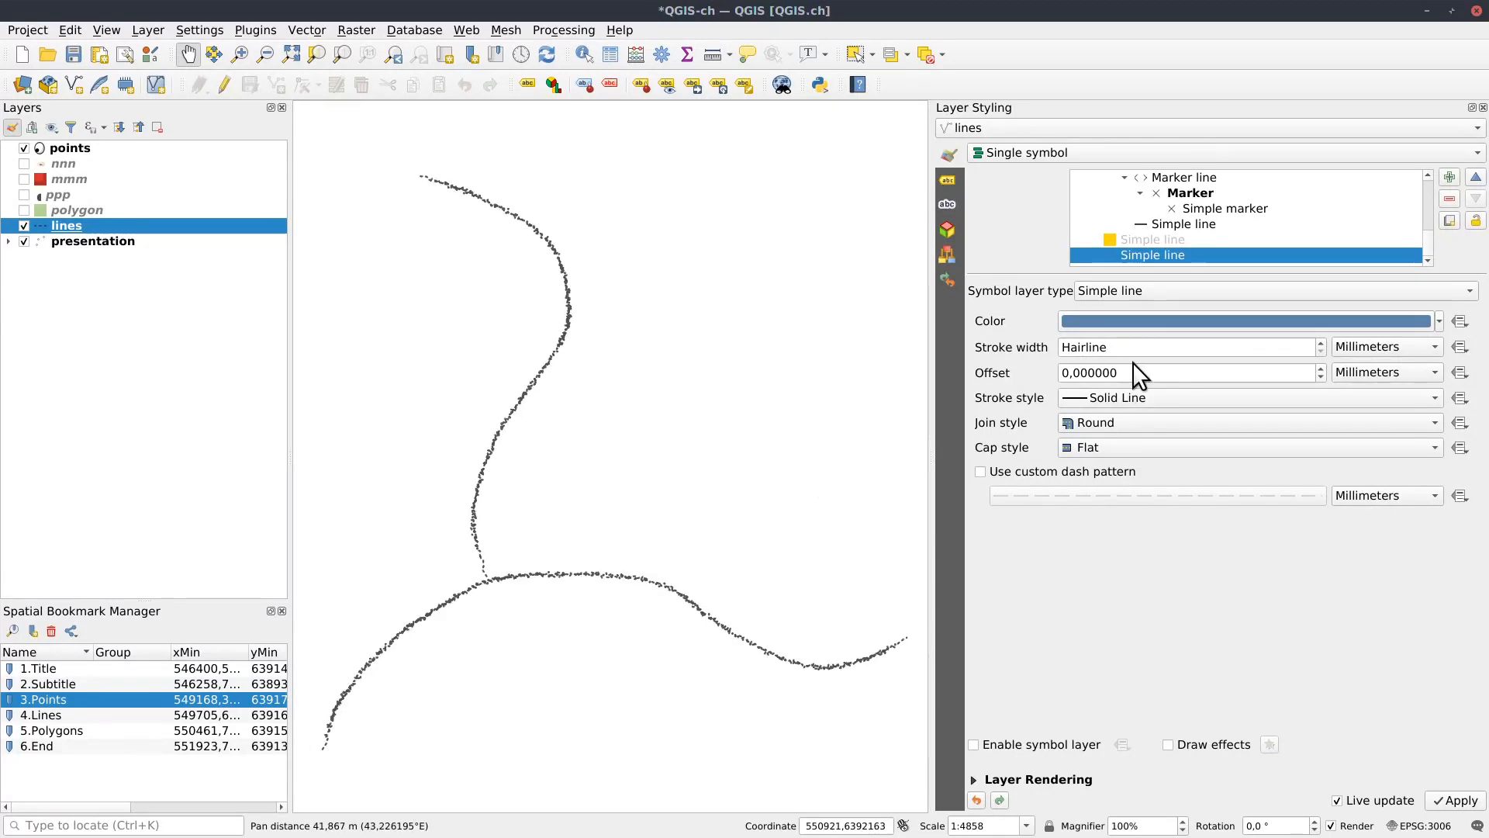
Try stroke widths of 0 and 0.4 mm on the nested dotted simple line, returning it to 0.6 mm.
left_click_drag(1436, 245, 1427, 204)
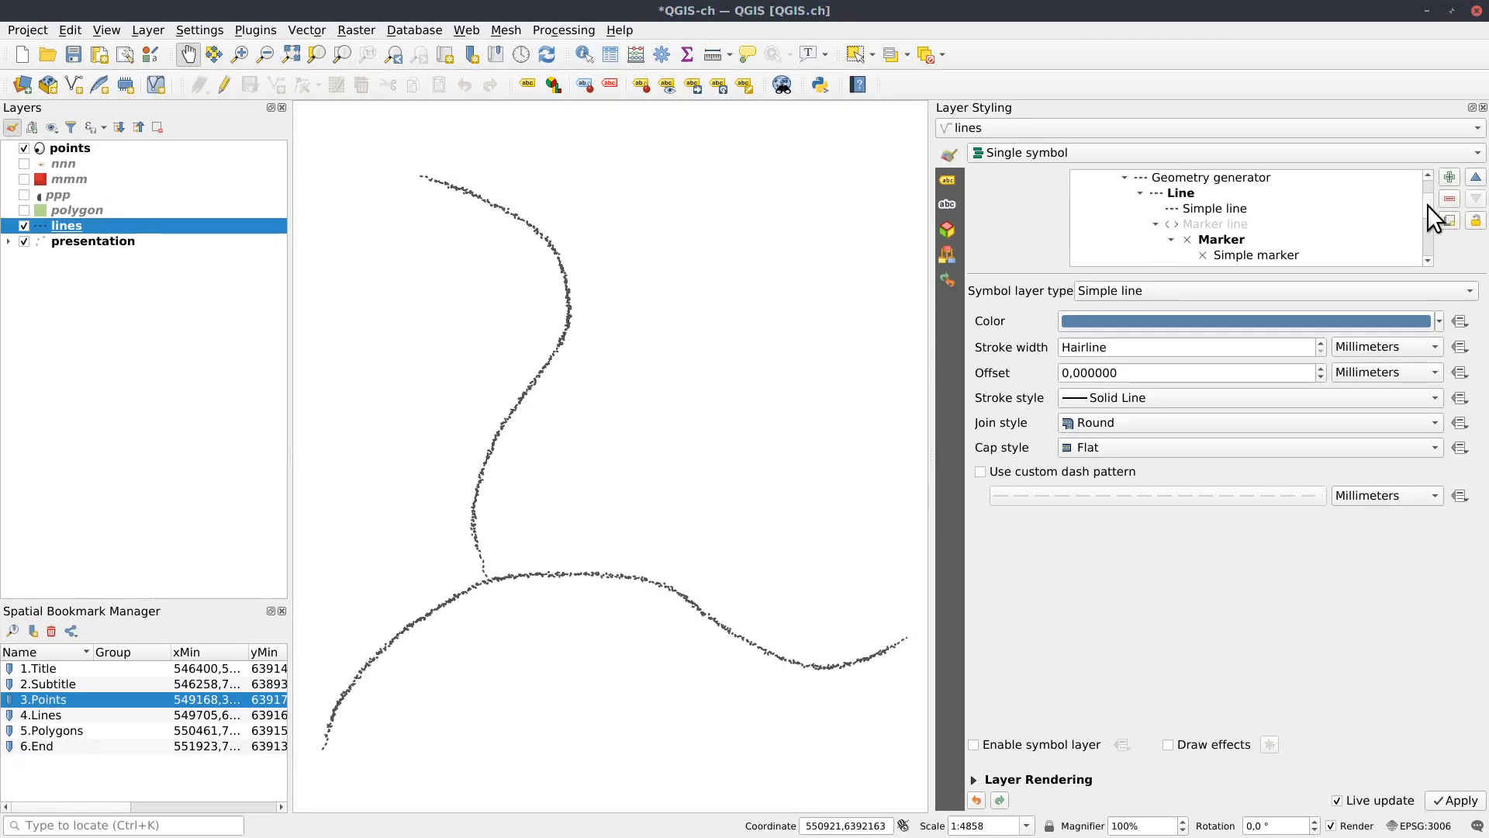
left_click(1215, 209)
left_click(1200, 347)
scroll(1200, 346, "down", 4)
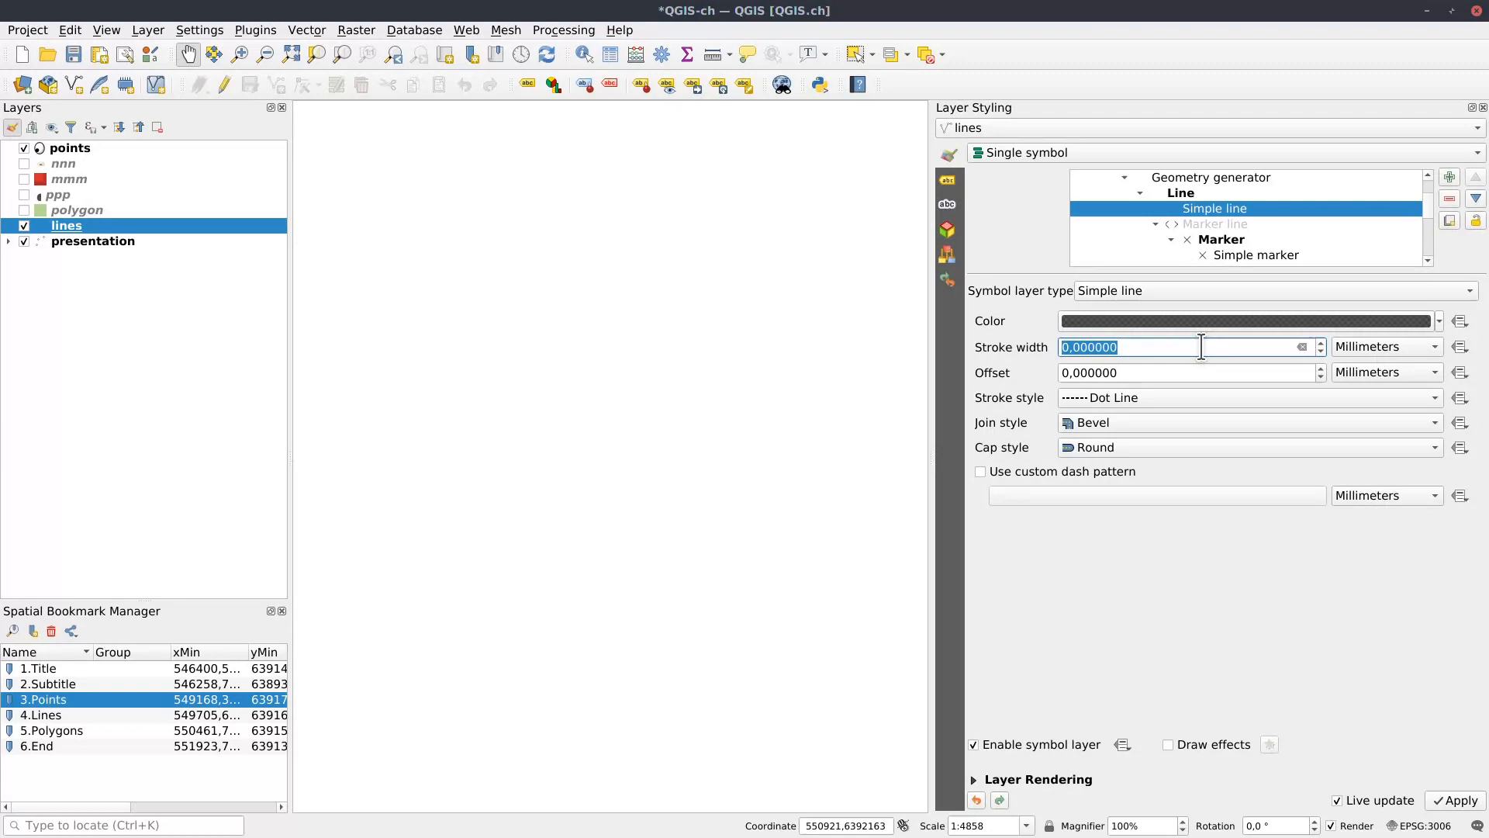
scroll(1201, 346, "up", 1)
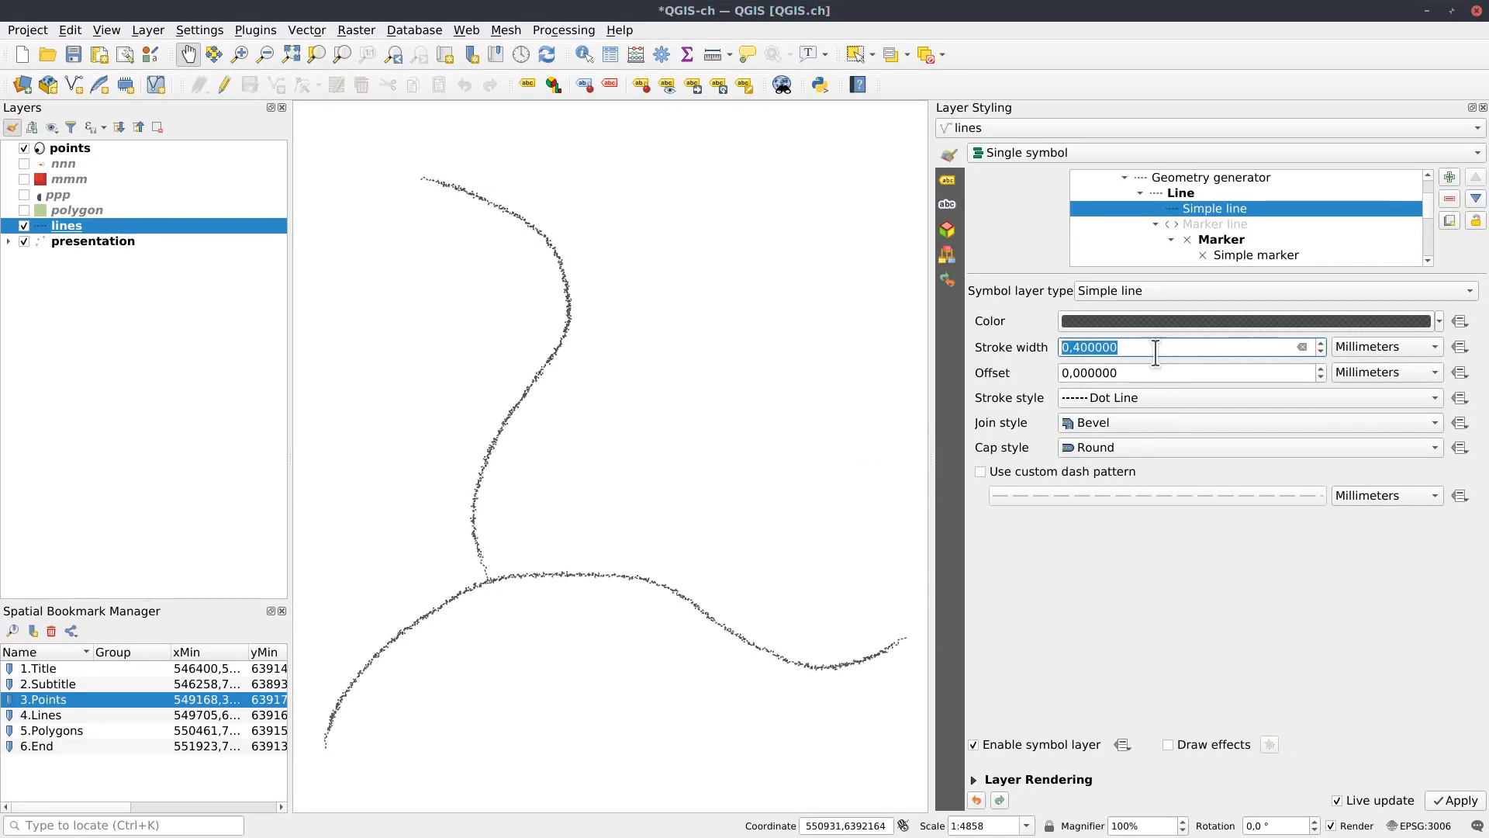
mouse_move(783, 560)
left_mouse_down()
mouse_move(651, 522)
mouse_move(758, 442)
mouse_move(791, 538)
left_mouse_up()
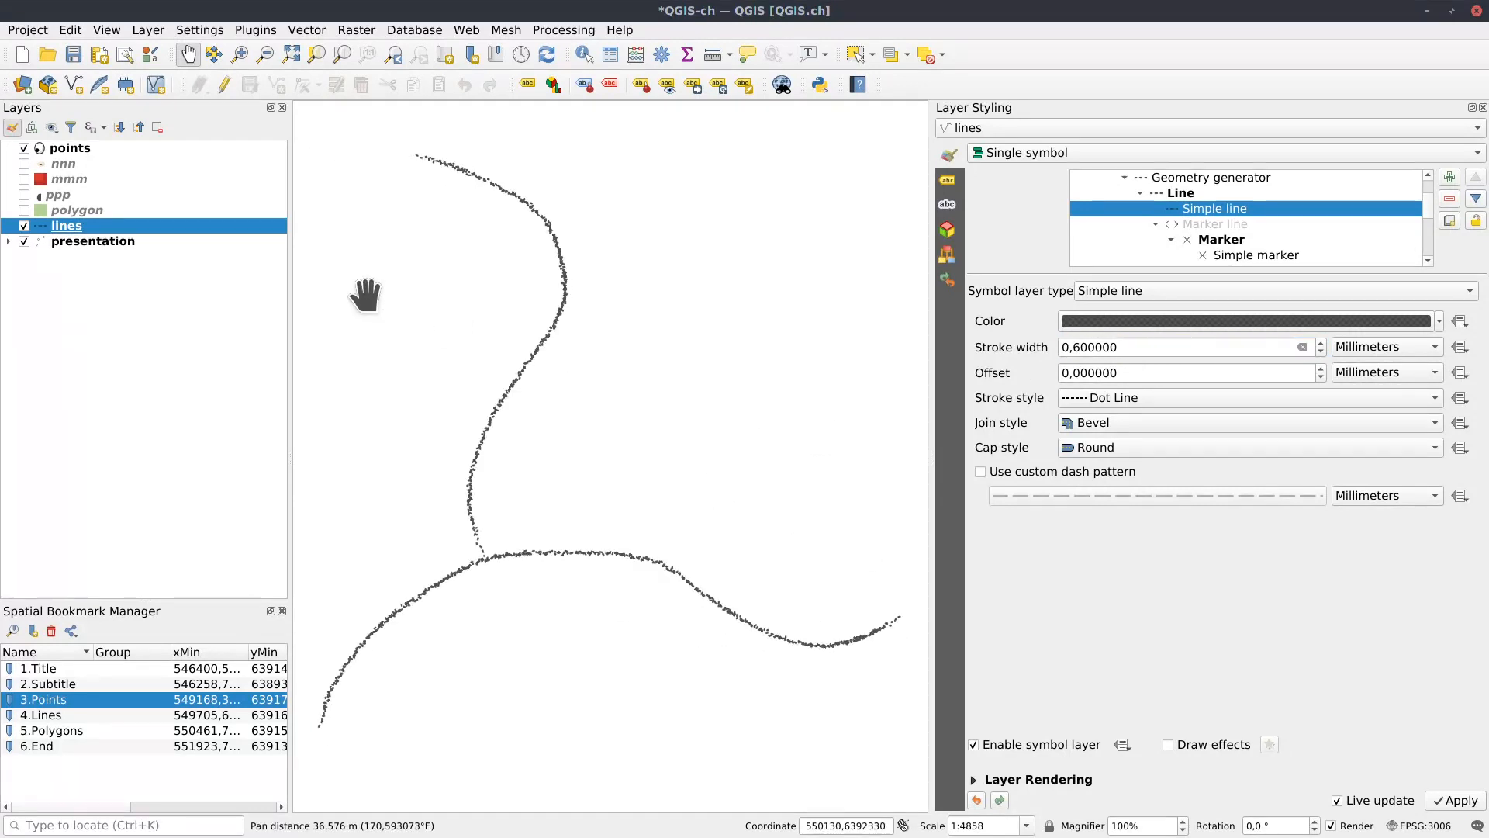
Show the polygon layer and bring its green building and area shapes into view.
left_click(23, 209)
left_click_drag(764, 410, 437, 460)
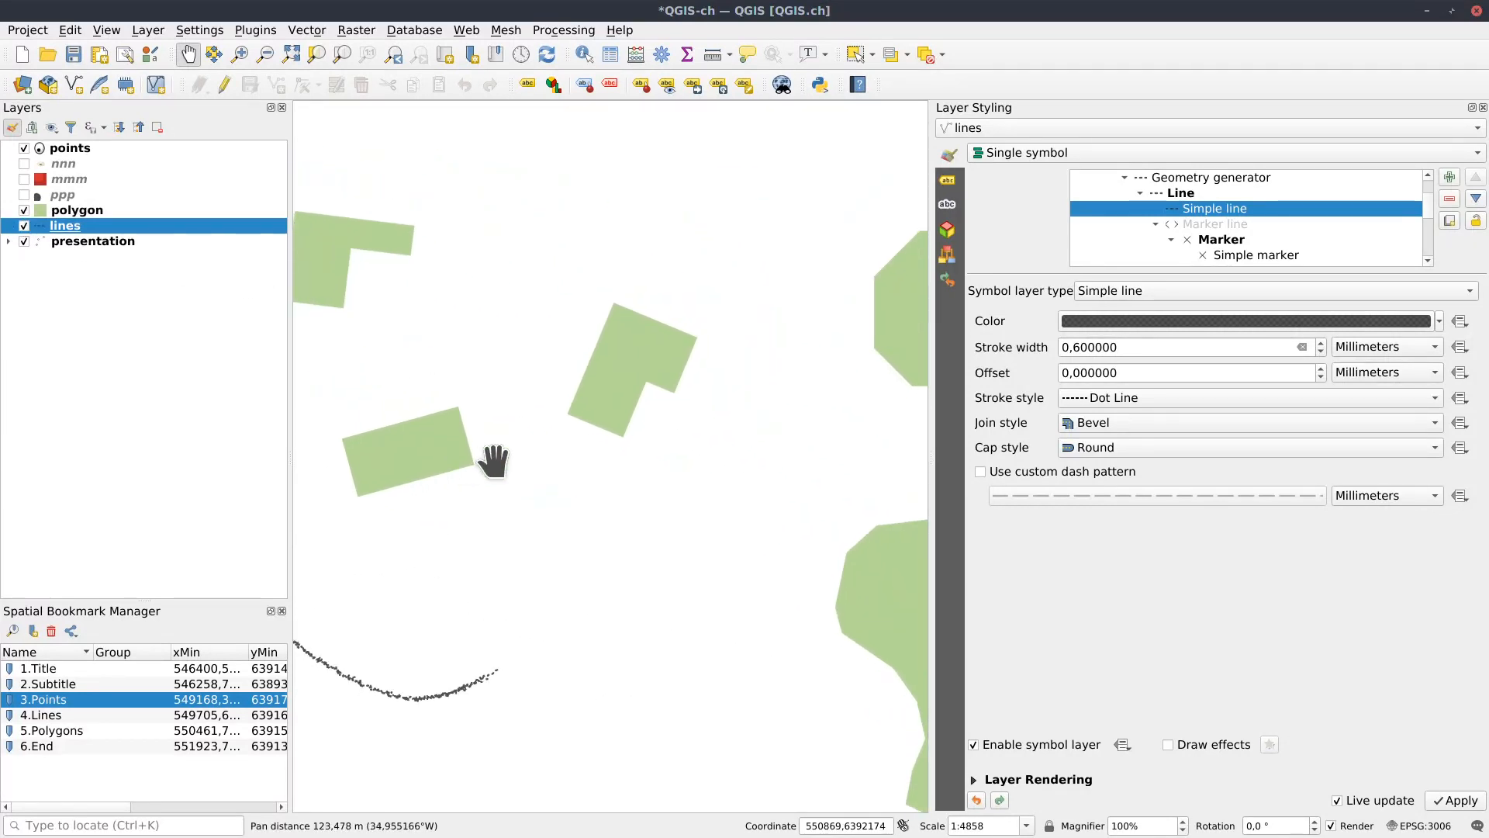
scroll(574, 498, "down", 4)
left_click_drag(721, 525, 686, 513)
scroll(712, 513, "down", 2)
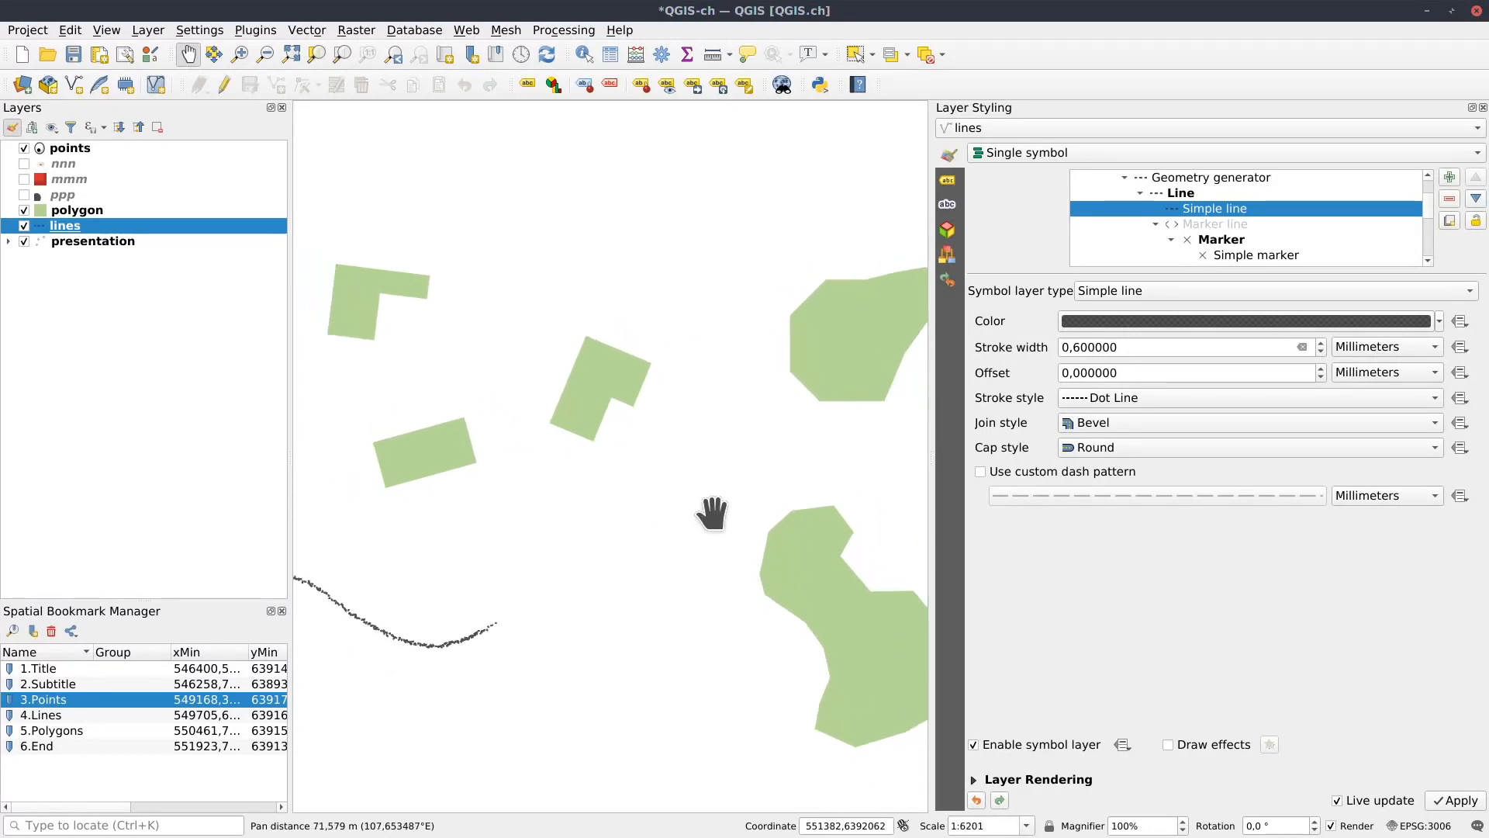
Open the polygon layer's styling, collapse its three geometry generators and enable the outline marker line with 0.1 mm interval.
left_click(109, 211)
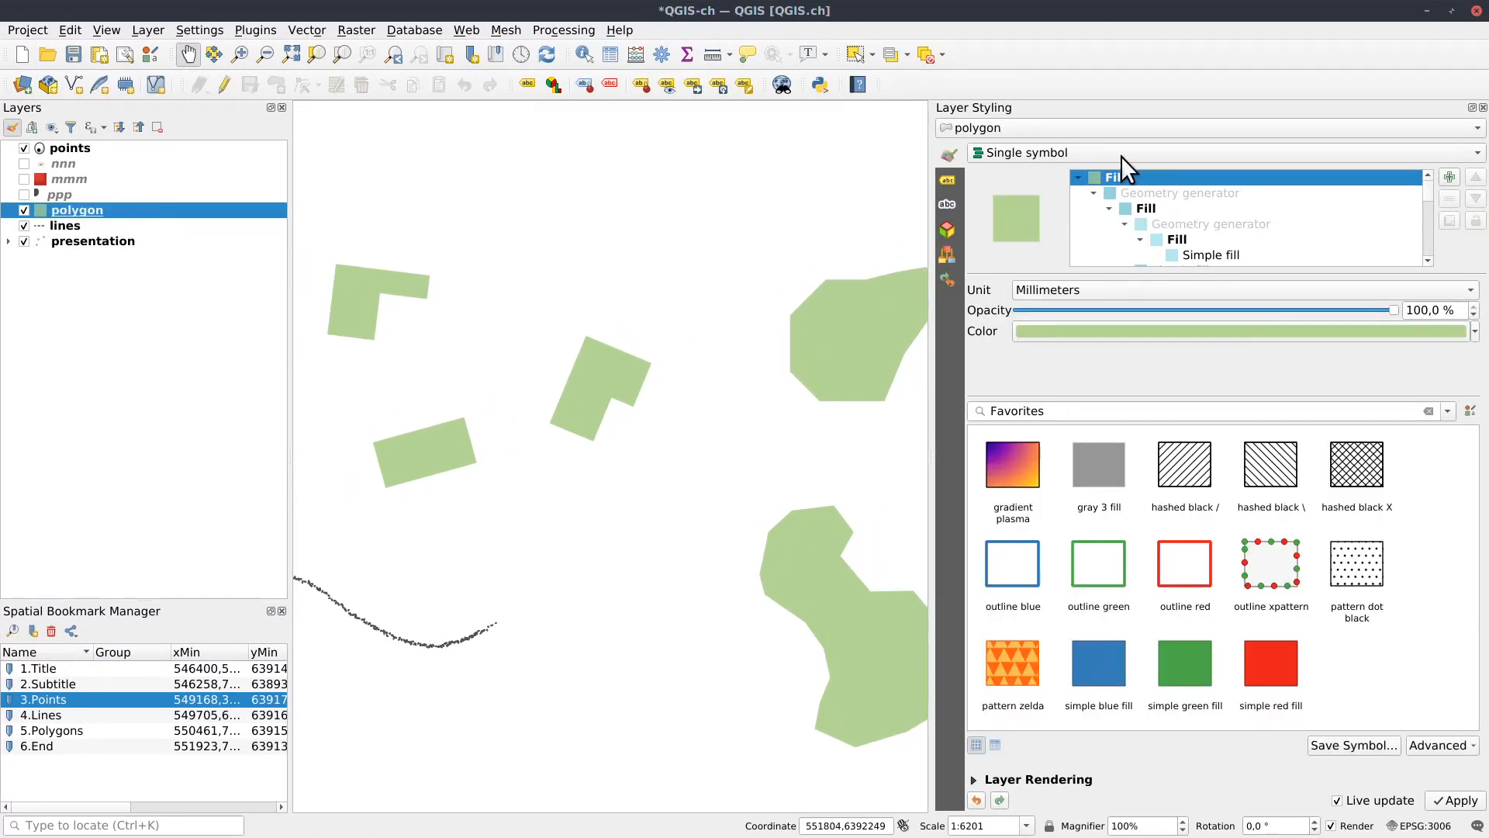
left_click(1094, 193)
left_click(1094, 208)
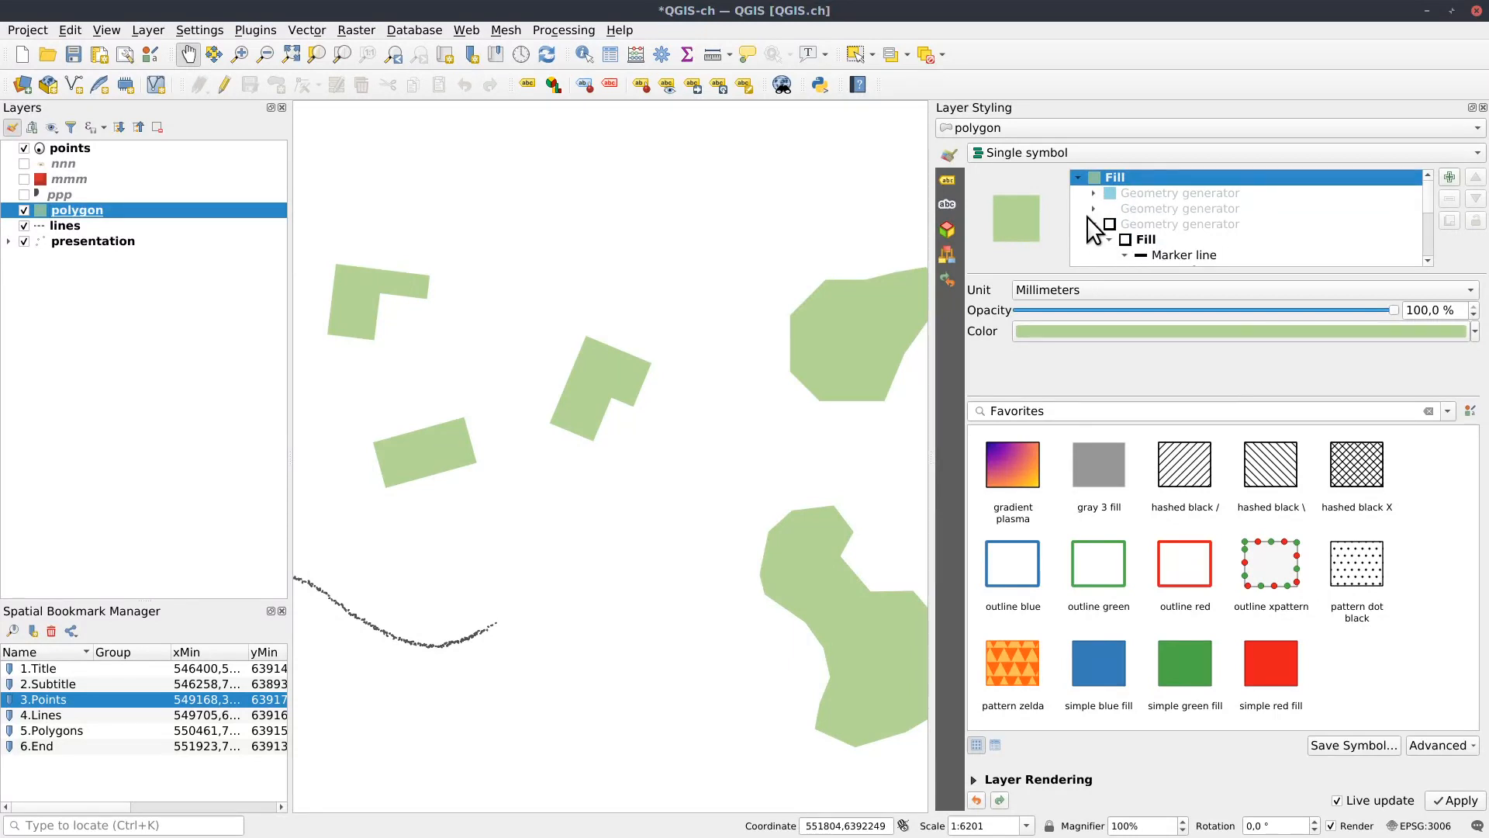
left_click(1094, 224)
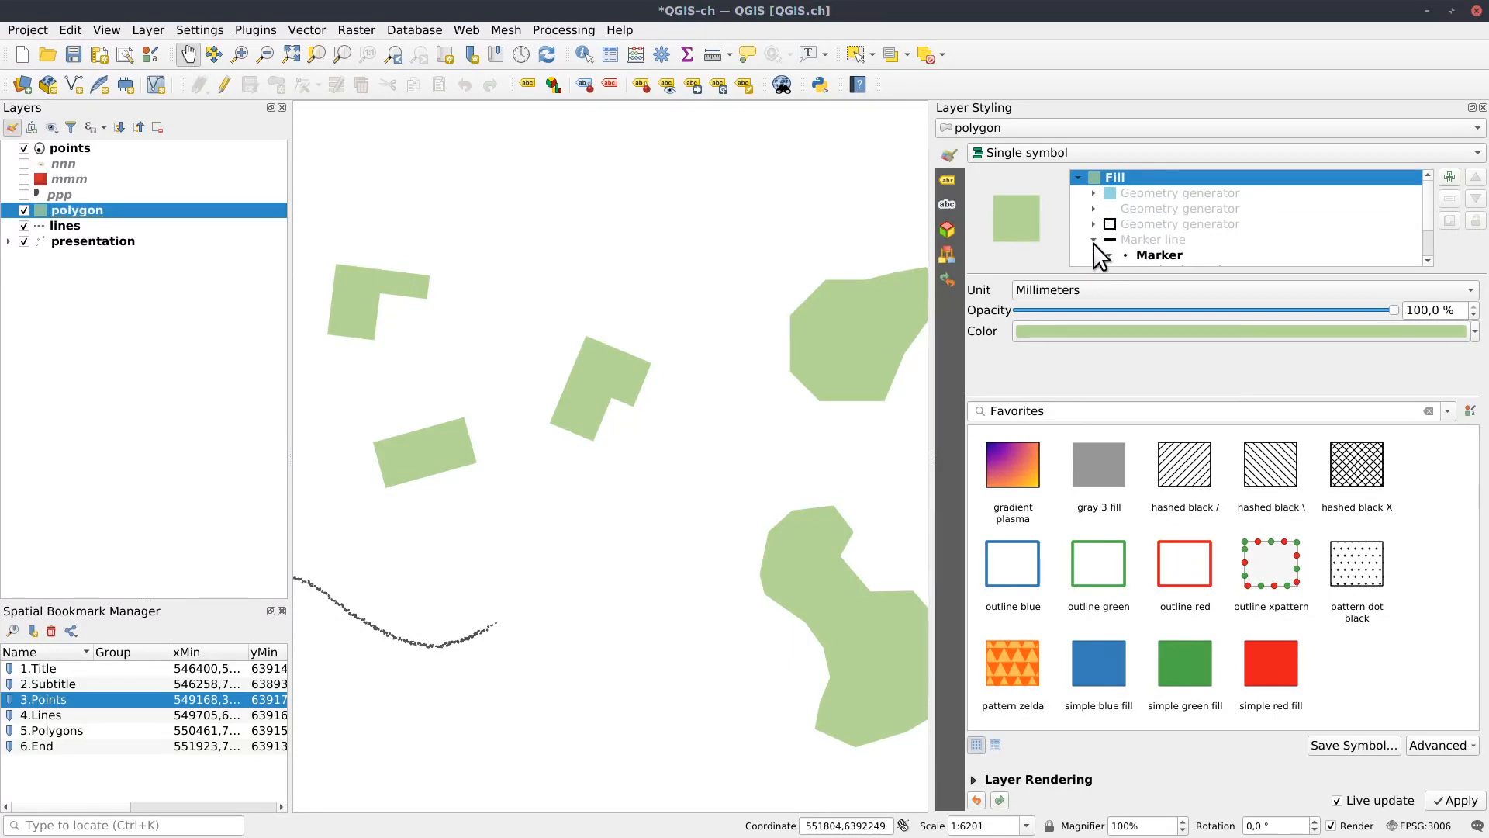
left_click(1166, 239)
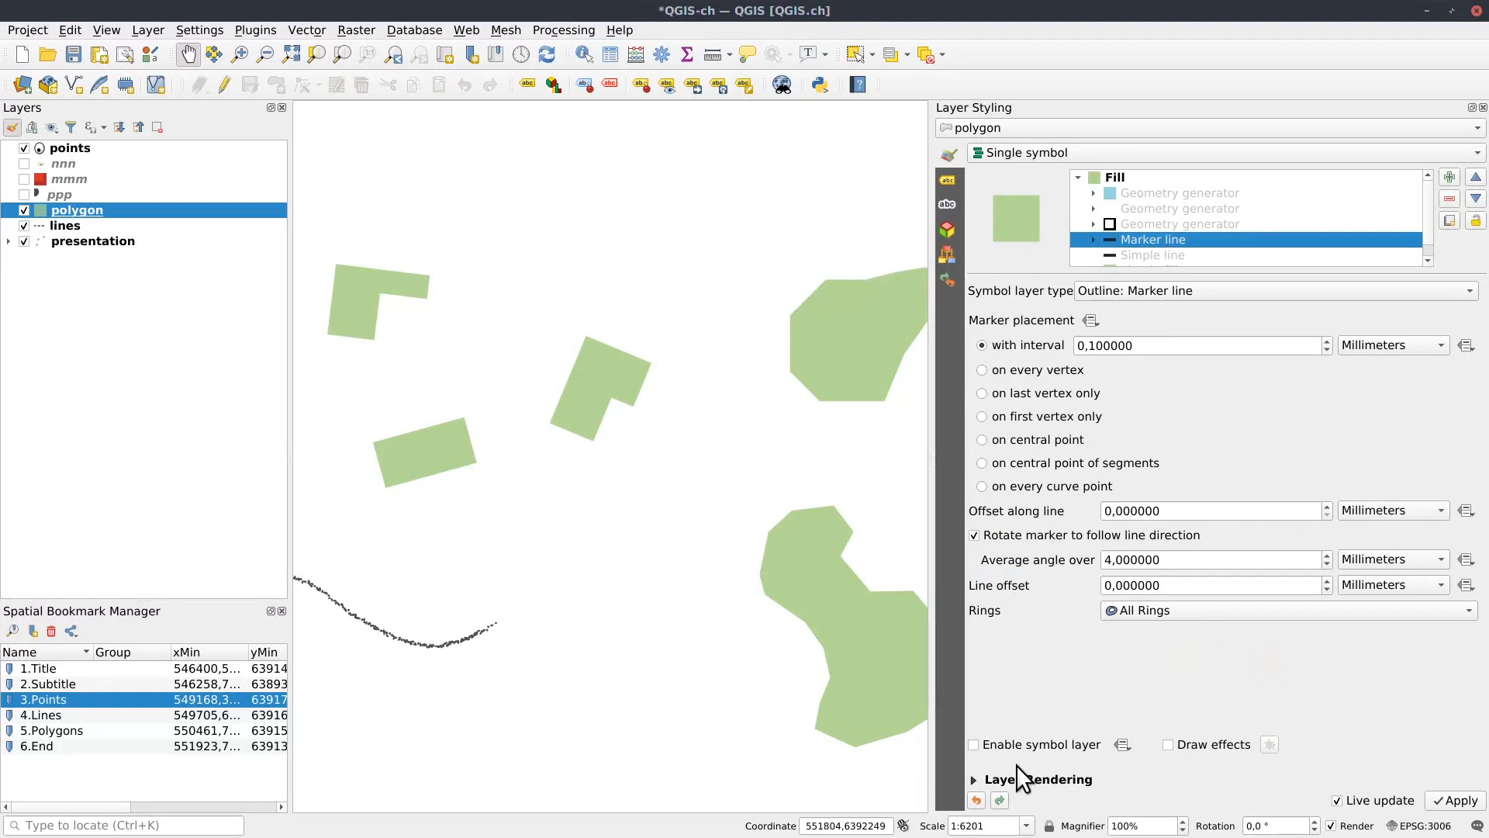
left_click(974, 744)
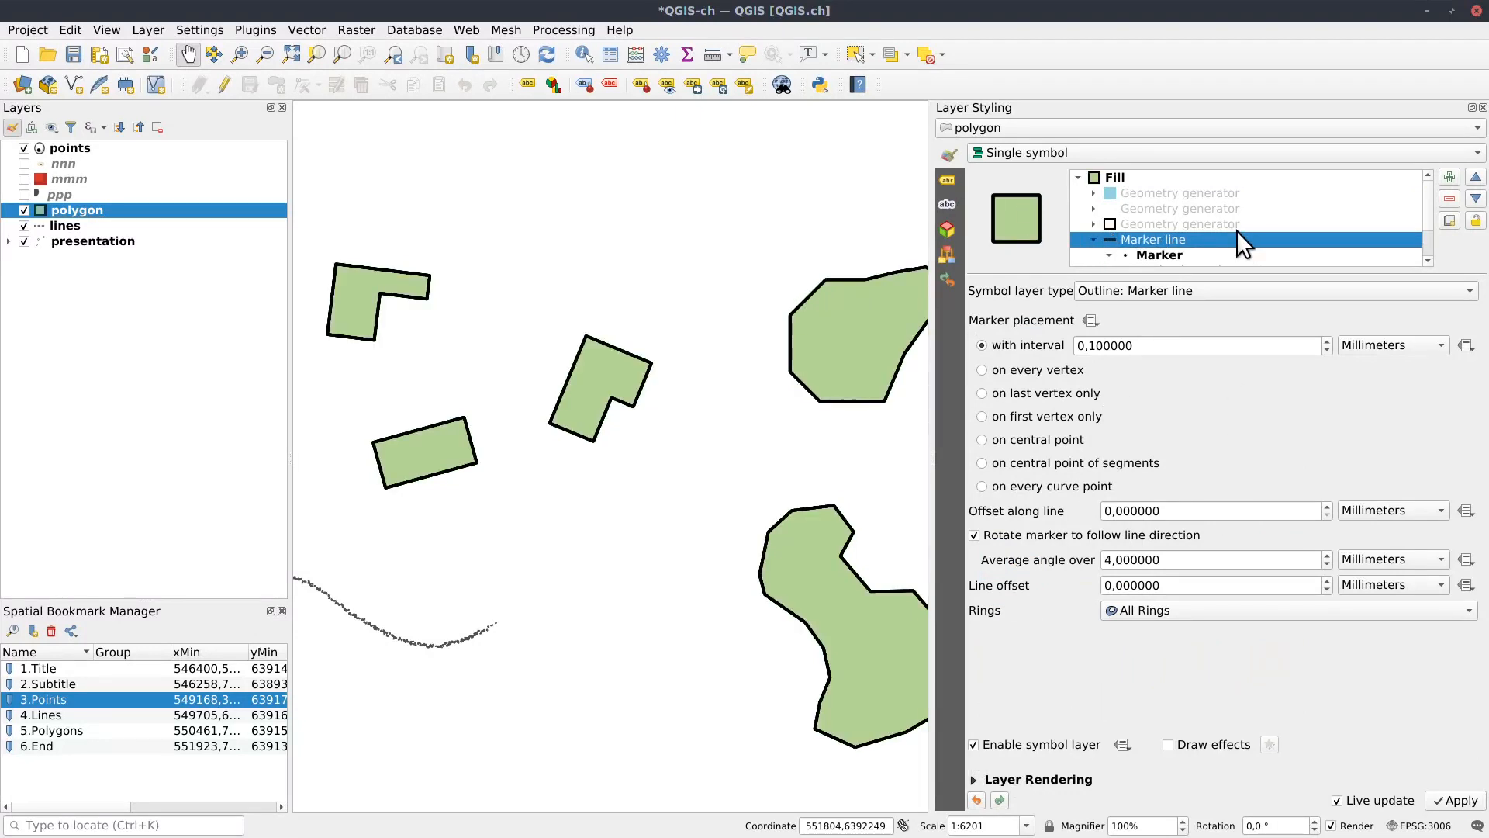
Select the simple marker of the outline marker line and magnify the map to 310%, centred on the L-shaped building.
scroll(1427, 214, "down", 1)
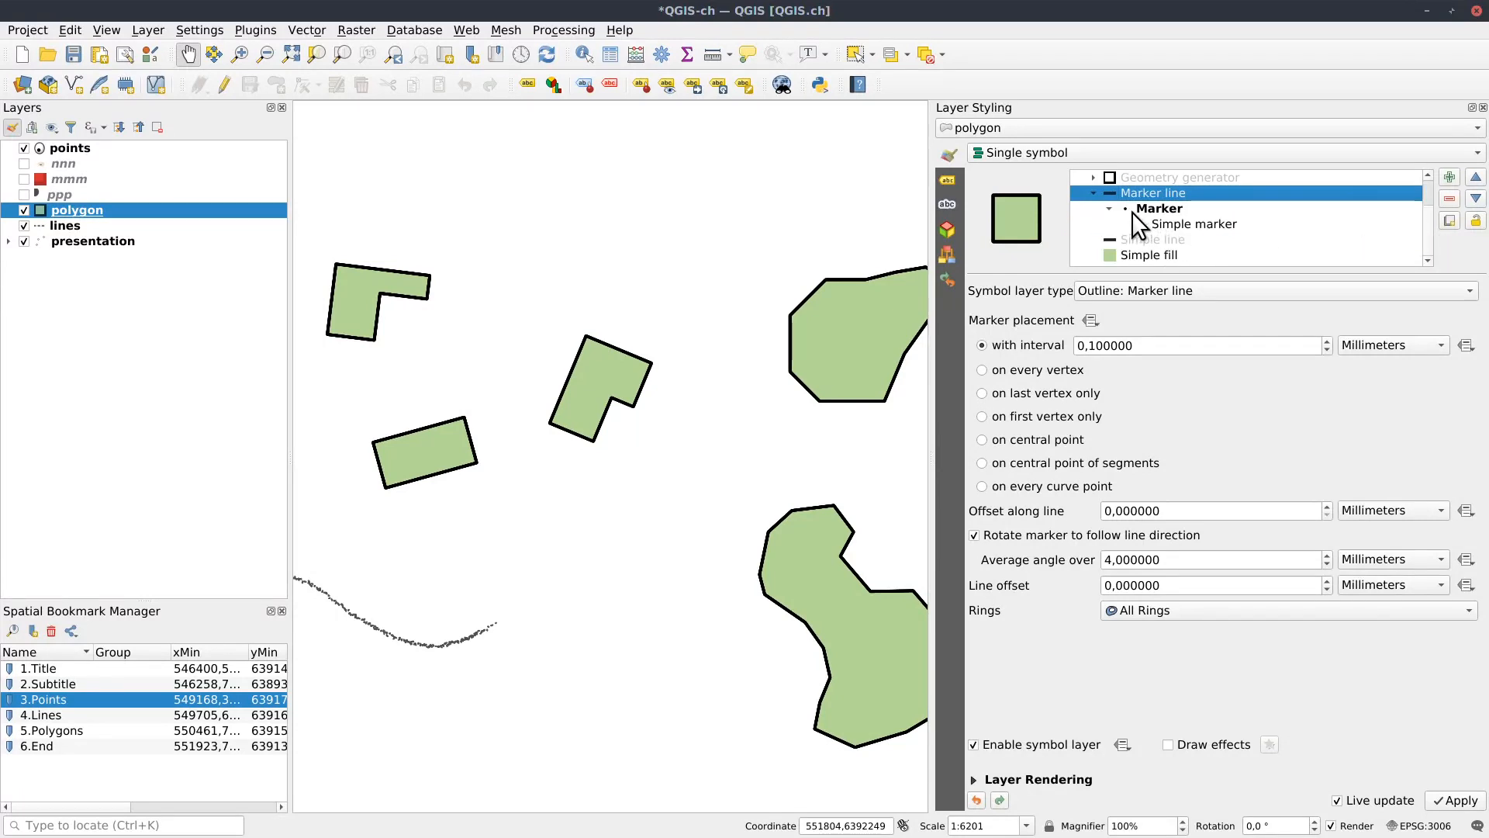
left_click(1165, 223)
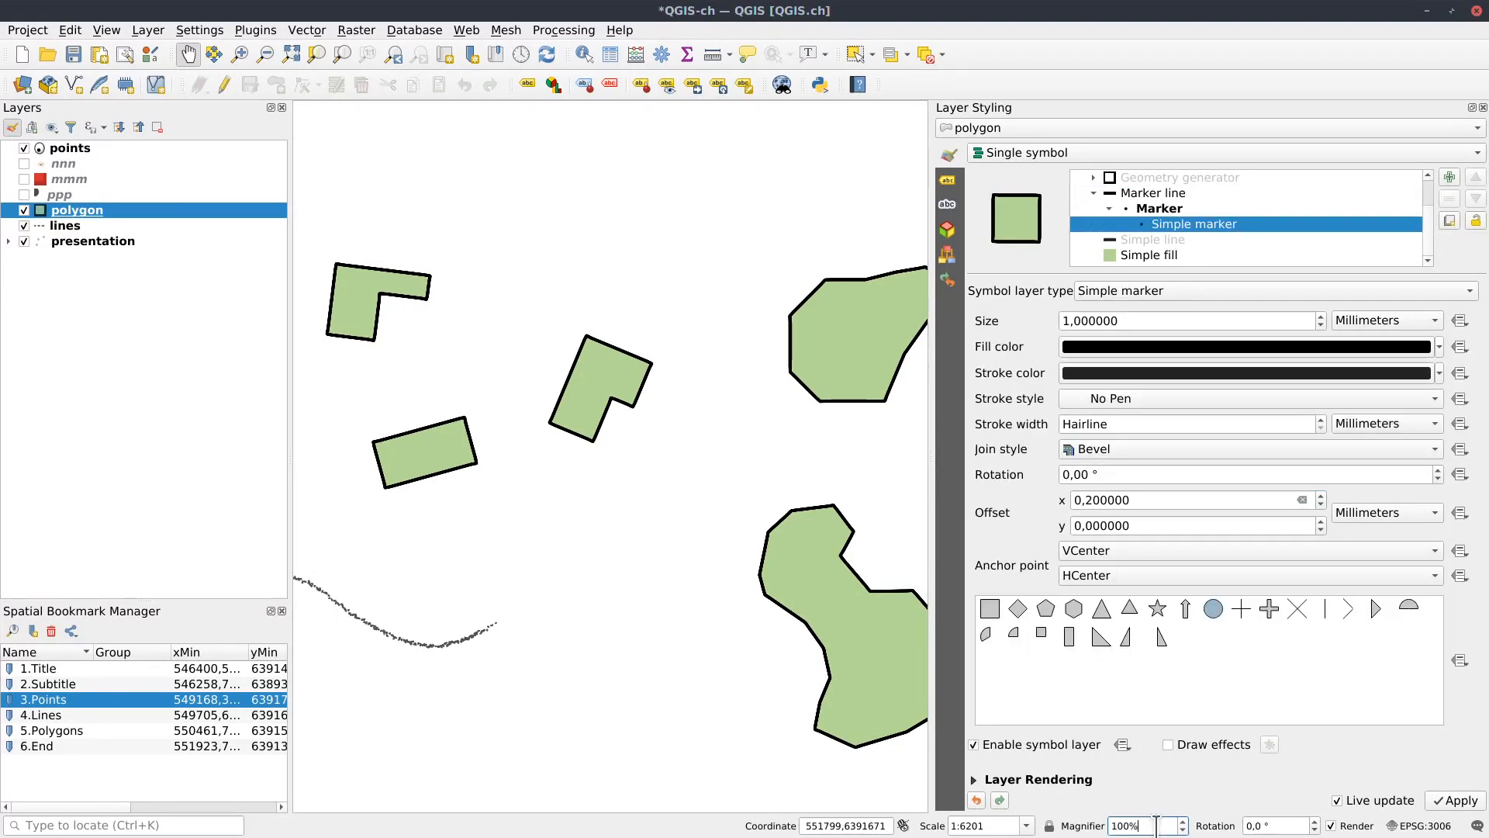
scroll(1158, 826, "up", 16)
scroll(1157, 827, "up", 5)
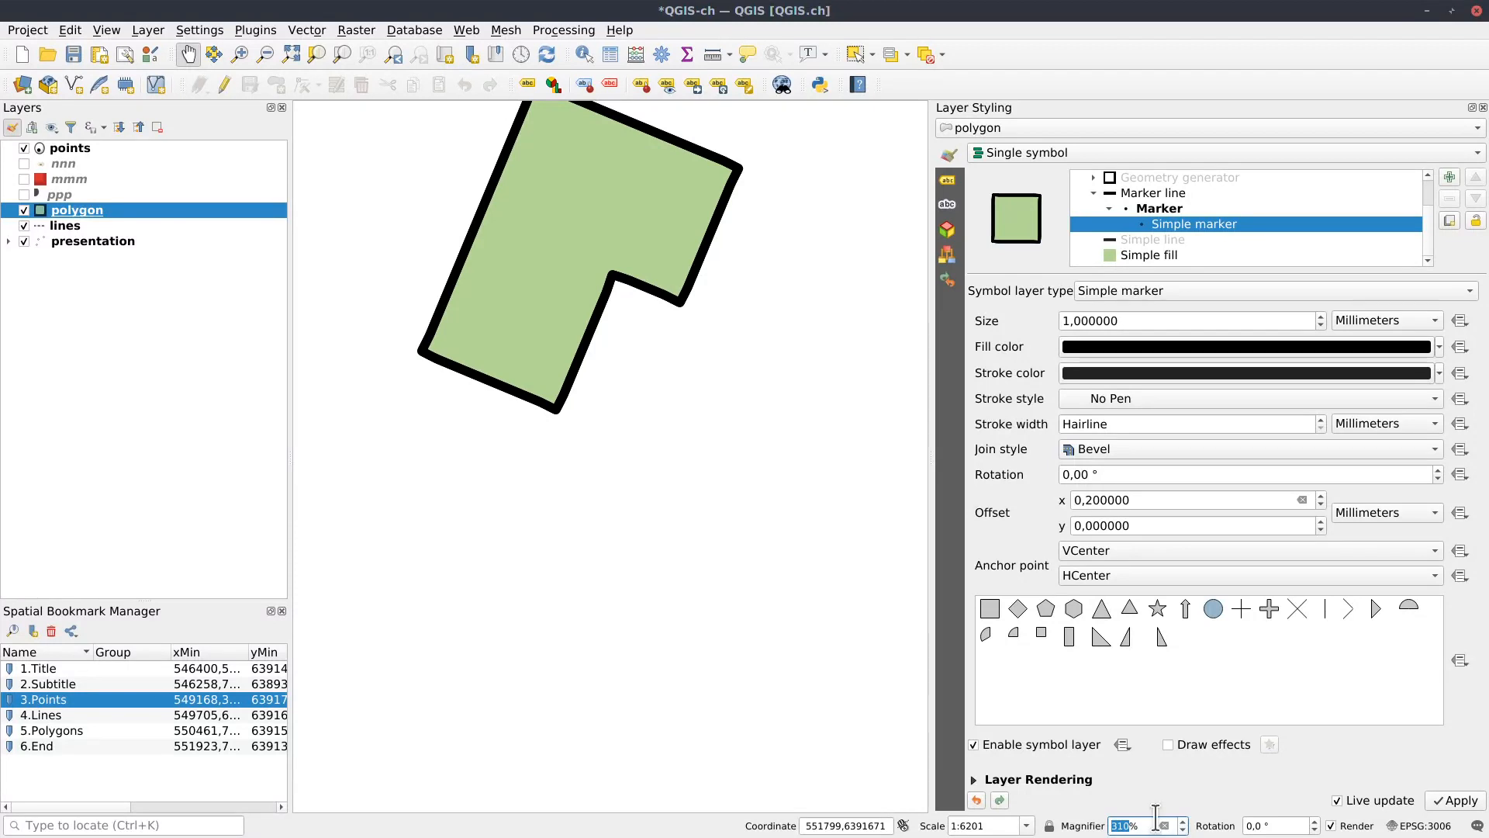
left_click_drag(723, 475, 748, 625)
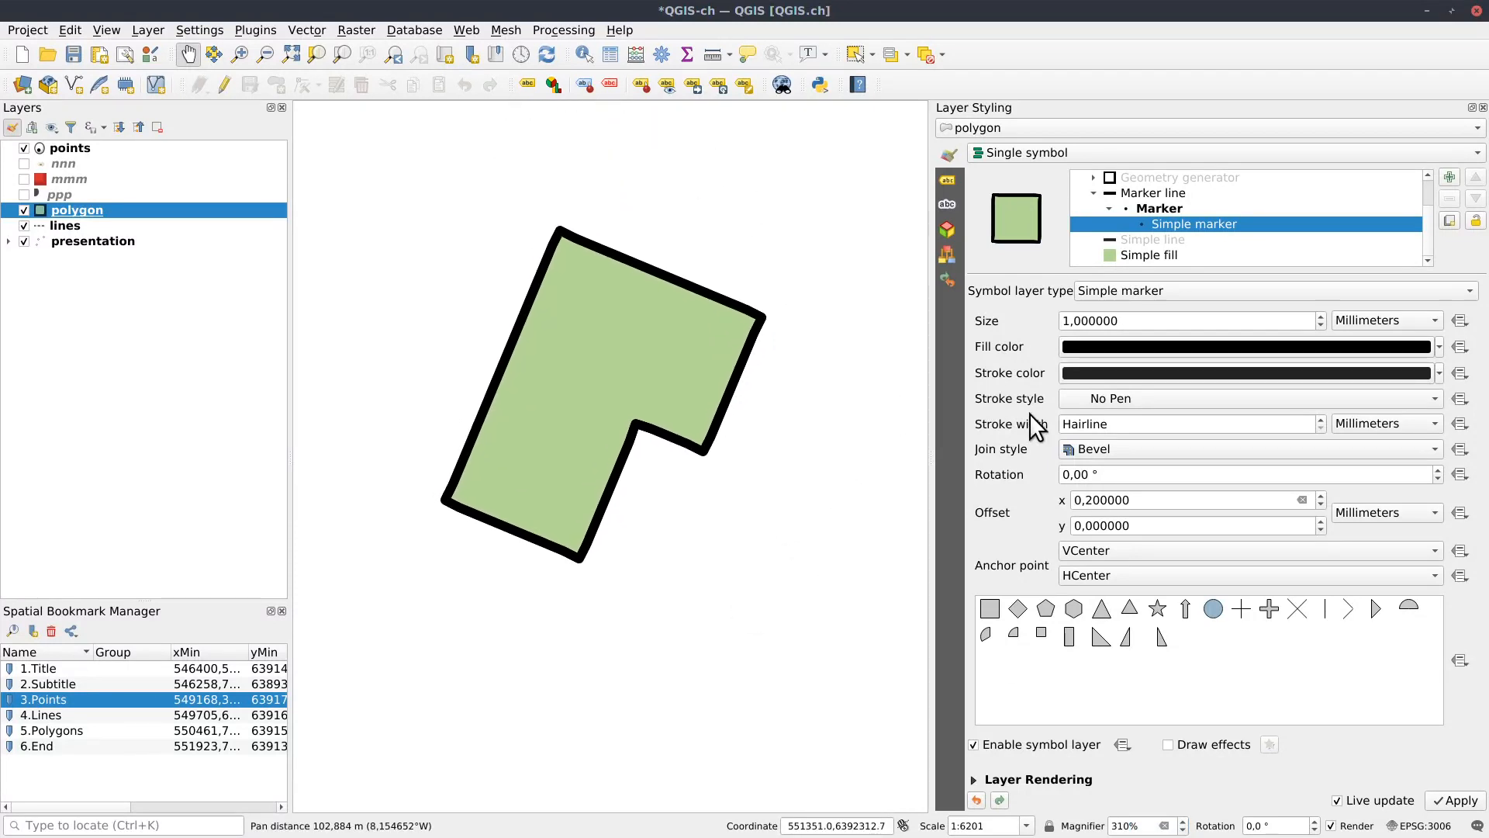
Try X offsets between 0.8 and −0.8 mm on the outline's simple marker to vary the building's corner shapes.
left_click(1152, 505)
scroll(1152, 500, "down", 1)
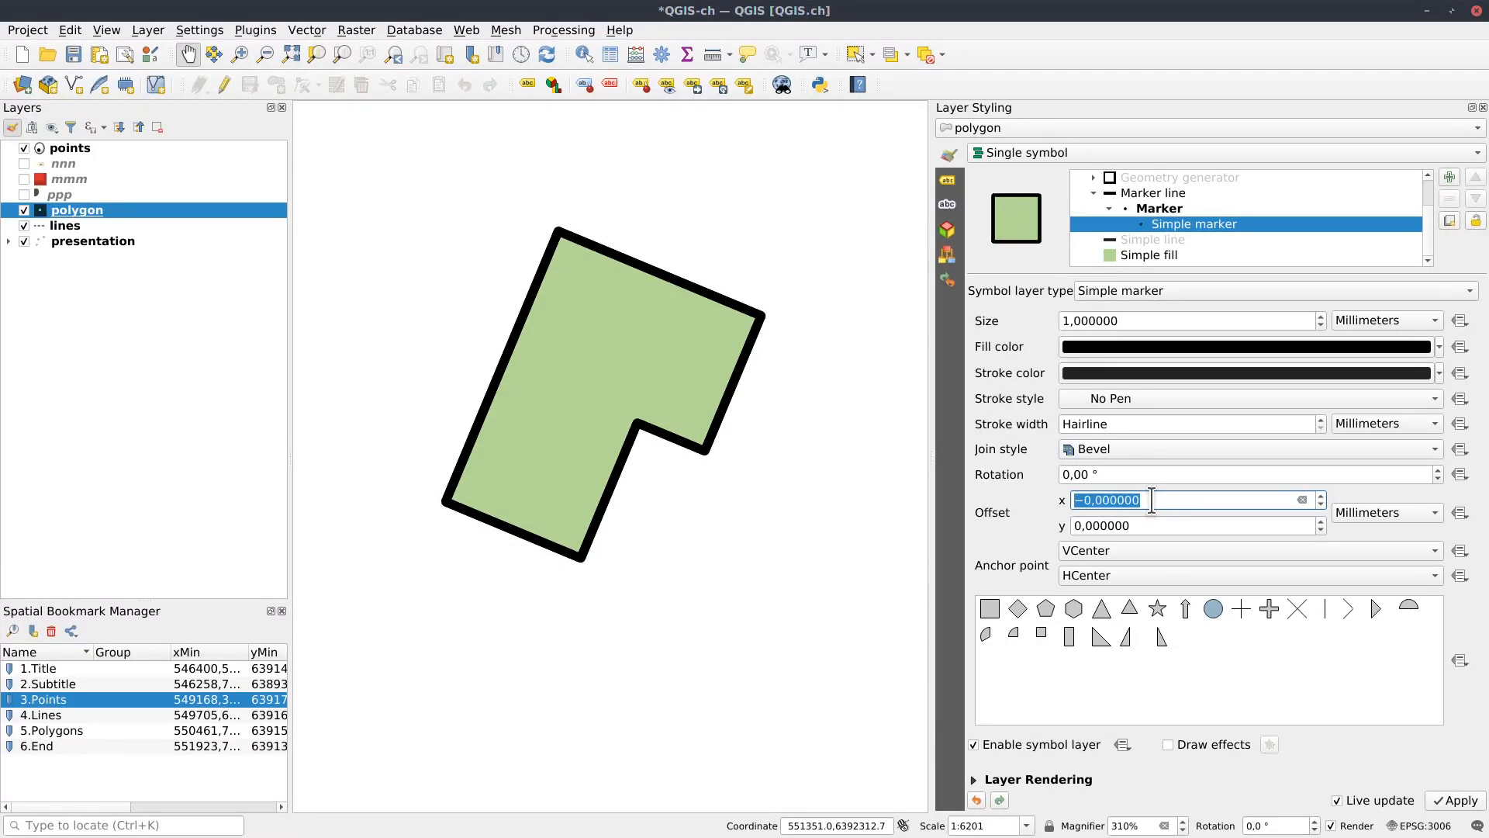
scroll(1152, 500, "up", 4)
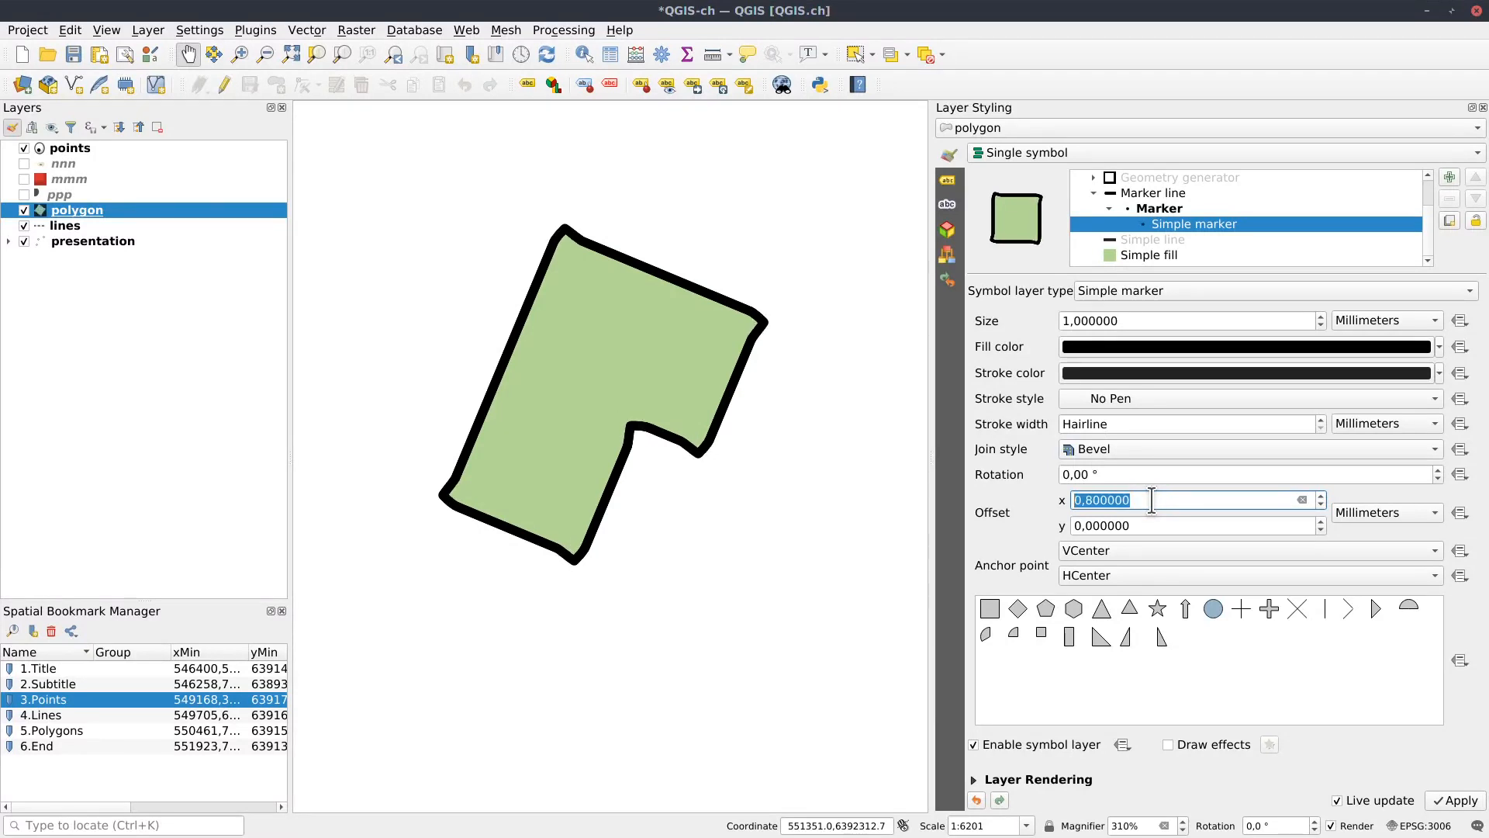
scroll(1151, 500, "down", 2)
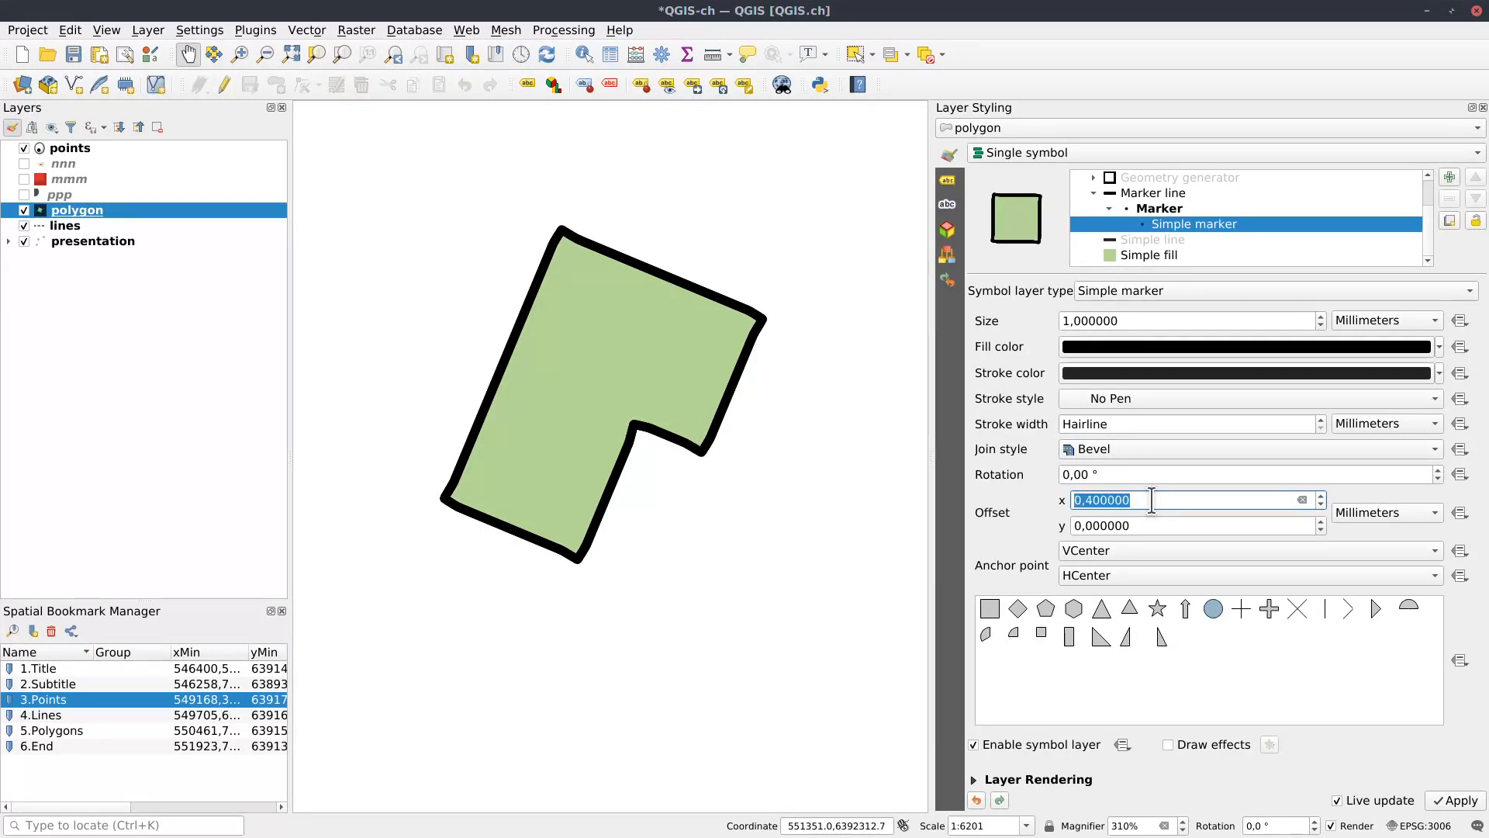
scroll(1152, 500, "down", 3)
scroll(1151, 500, "down", 2)
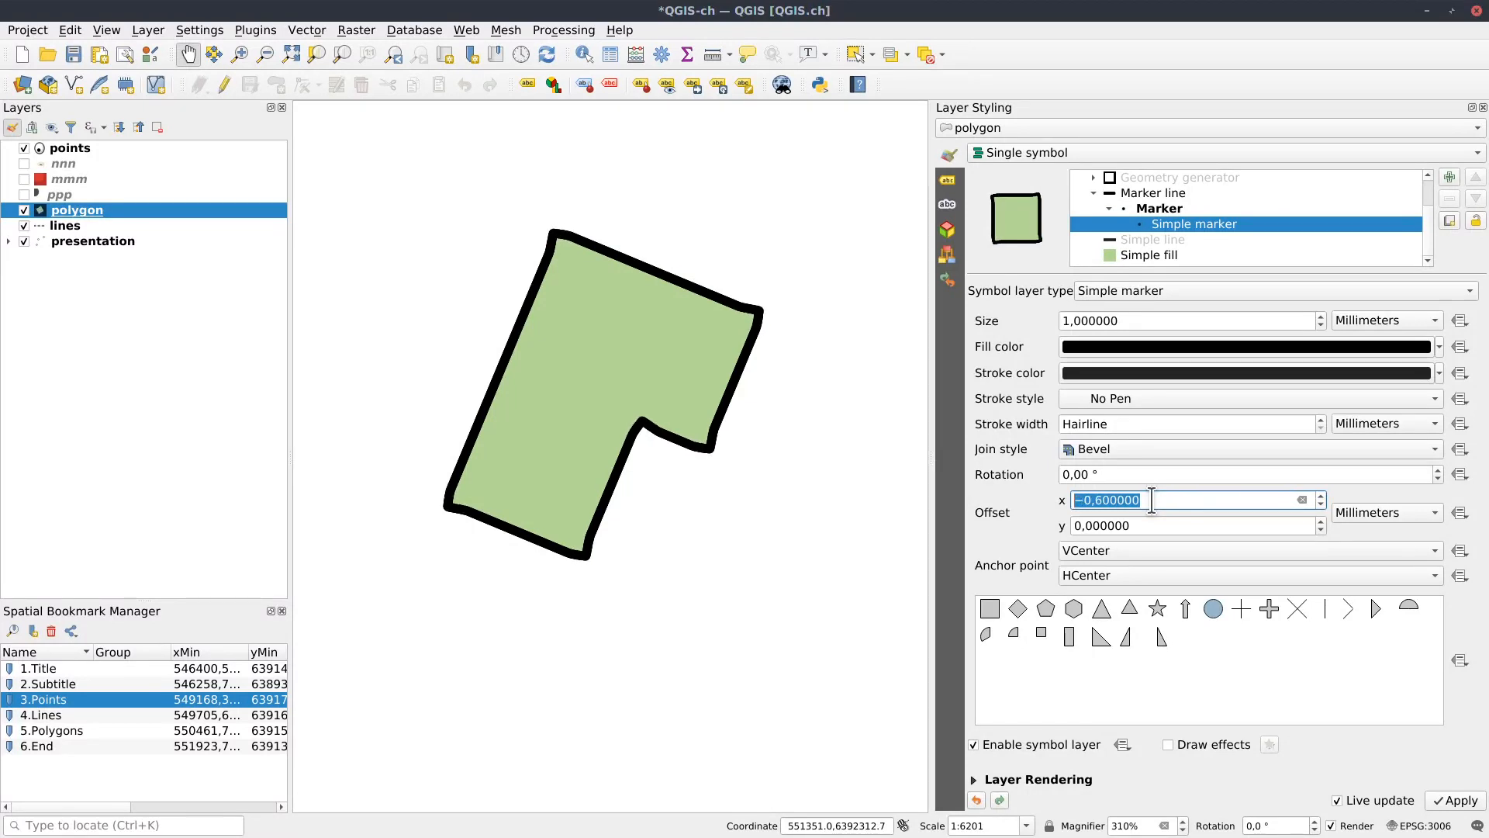
scroll(1151, 501, "down", 1)
left_click_drag(754, 571, 781, 589)
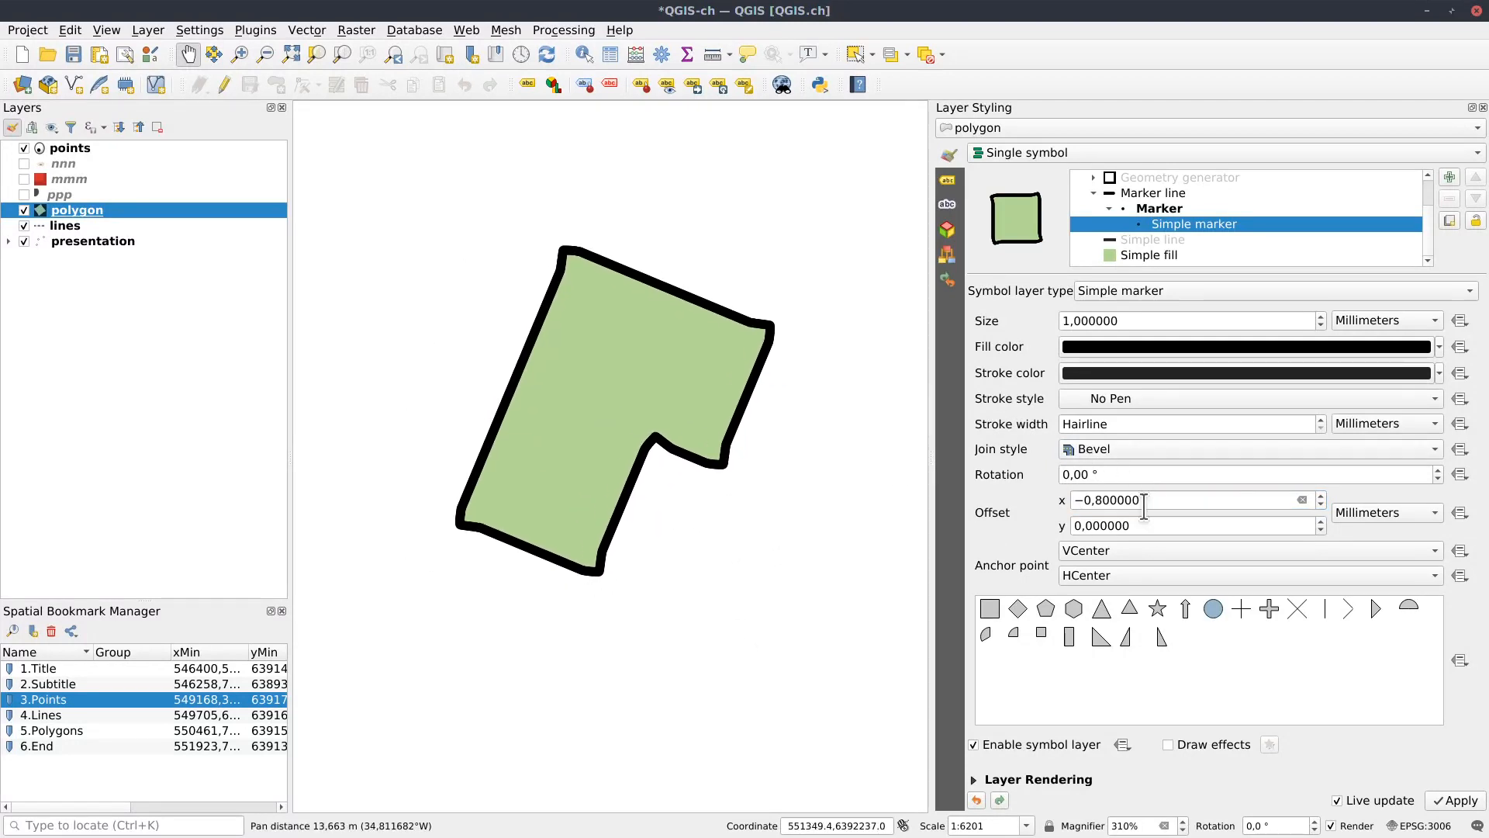
Try an exaggerated X offset of −4.2 mm on the marker and disable the outline marker line, with the magnifier back at 100%.
scroll(1153, 501, "down", 20)
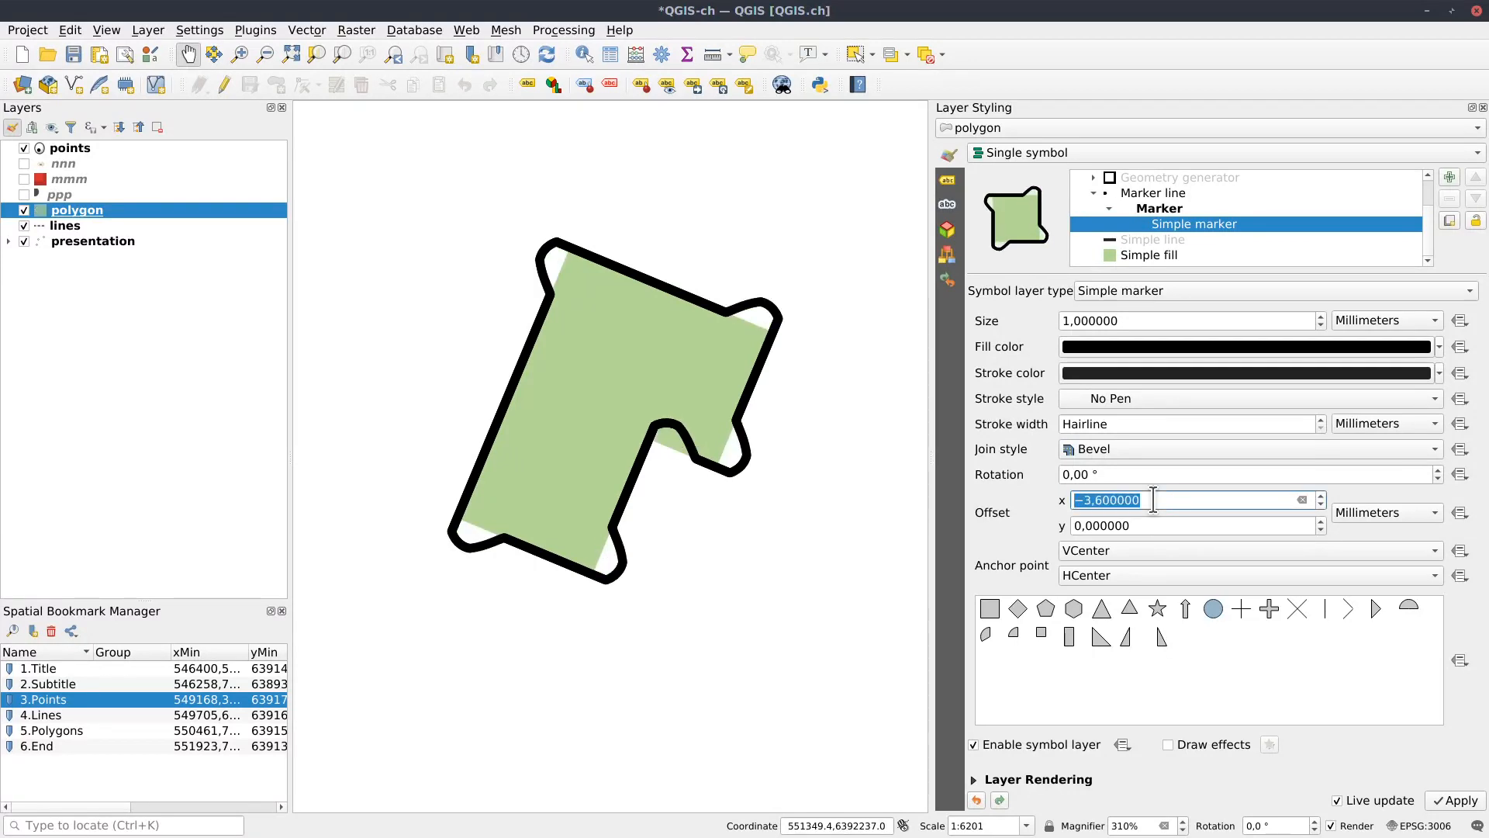
scroll(1153, 501, "up", 9)
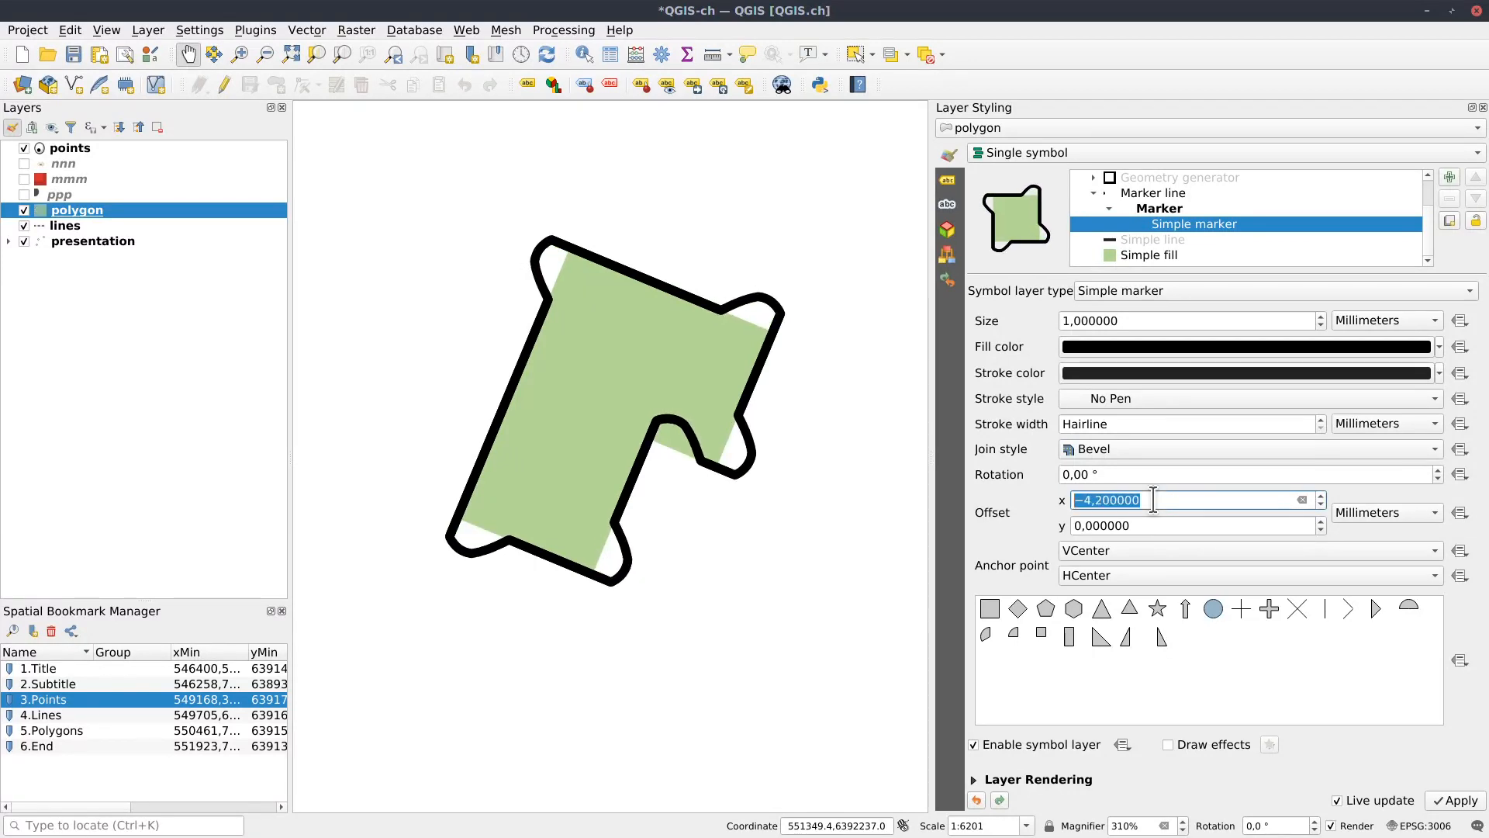
scroll(1154, 500, "up", 4)
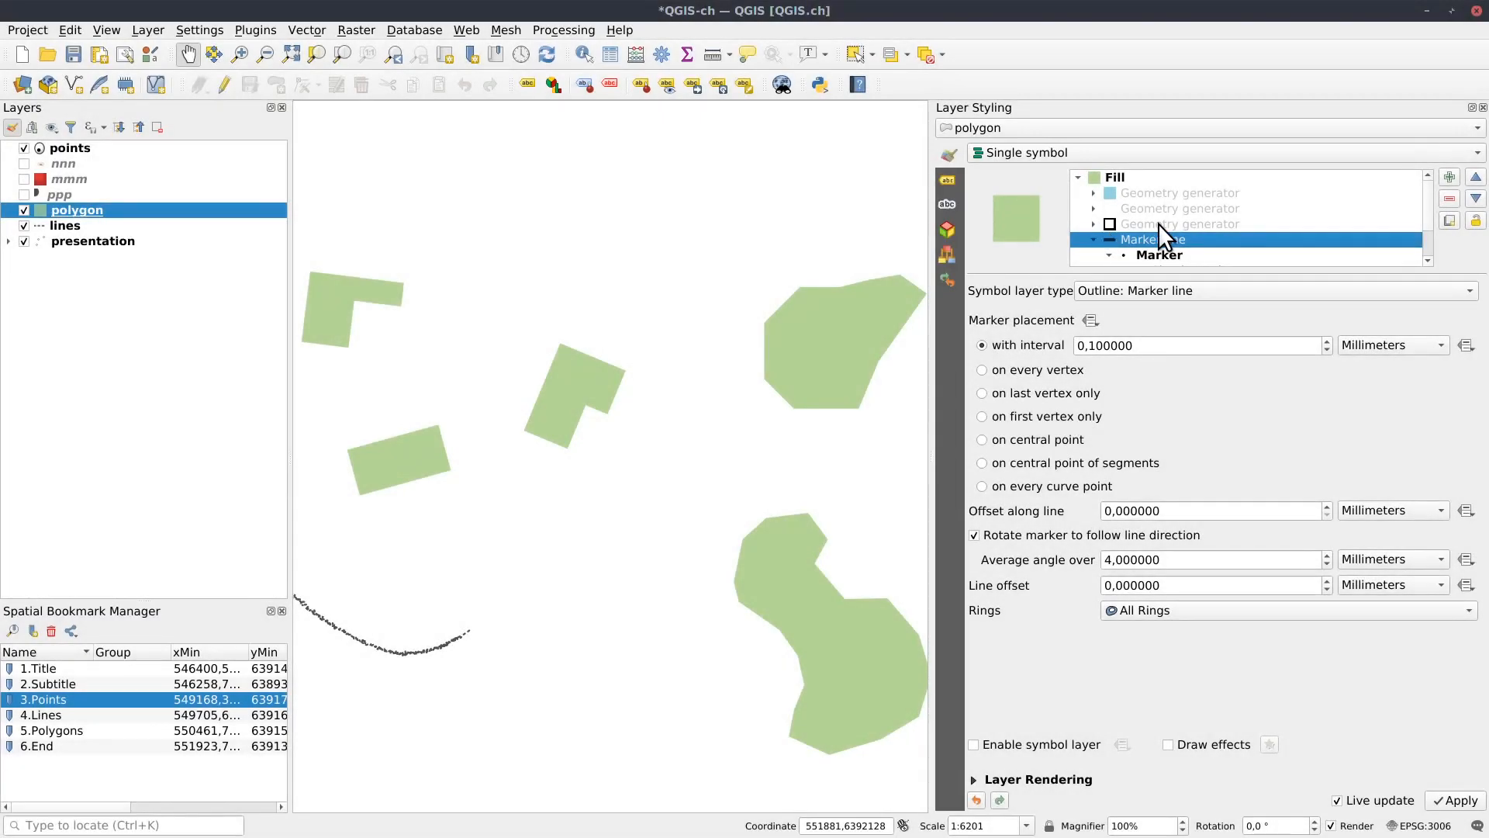
Enable the polygon layer's force_rhr($geometry) geometry generator and expand it down to its nested simple markers.
left_click(1157, 223)
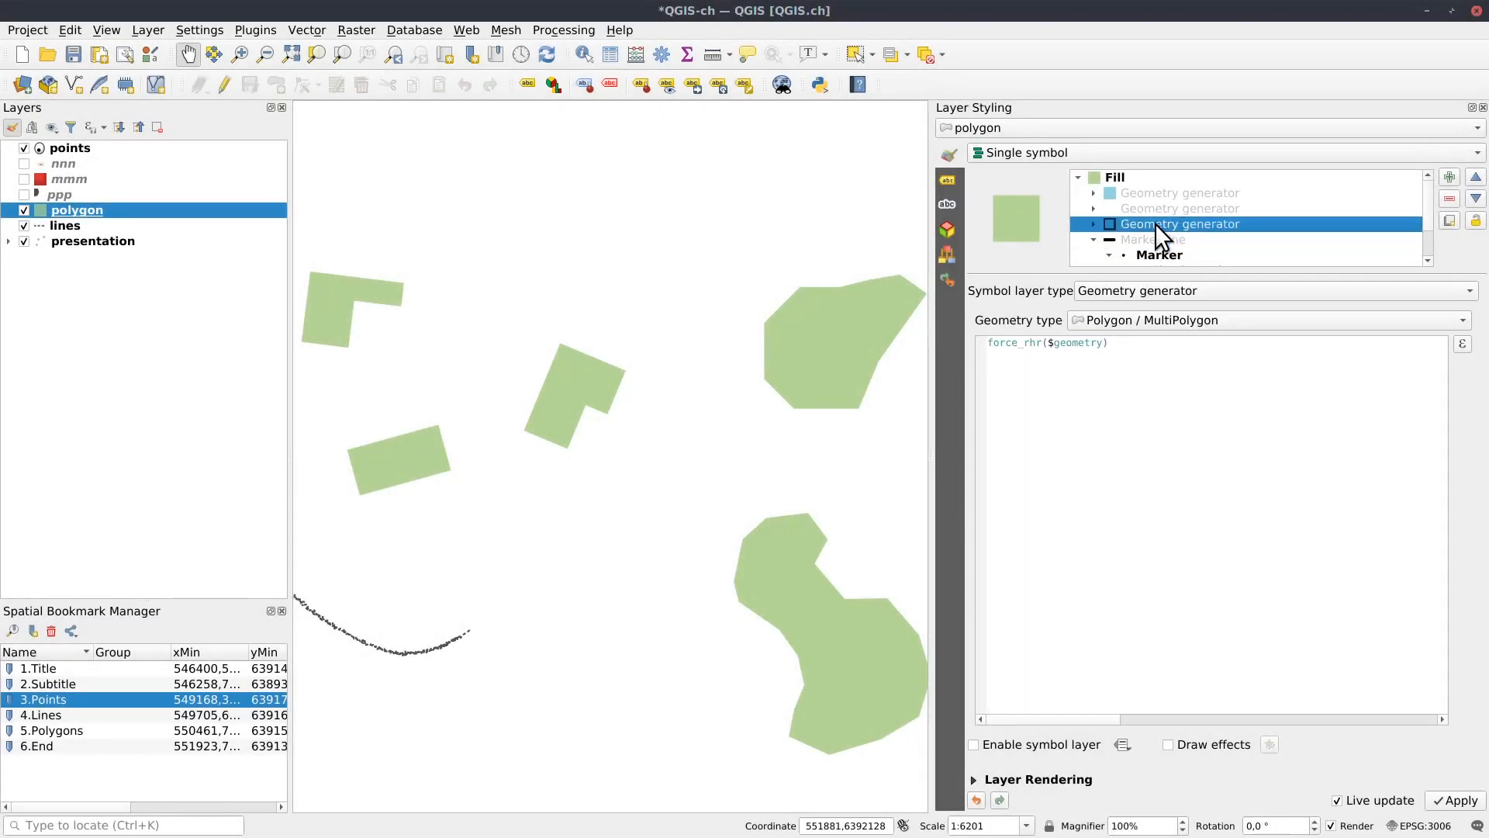
left_click(1095, 223)
left_click(973, 745)
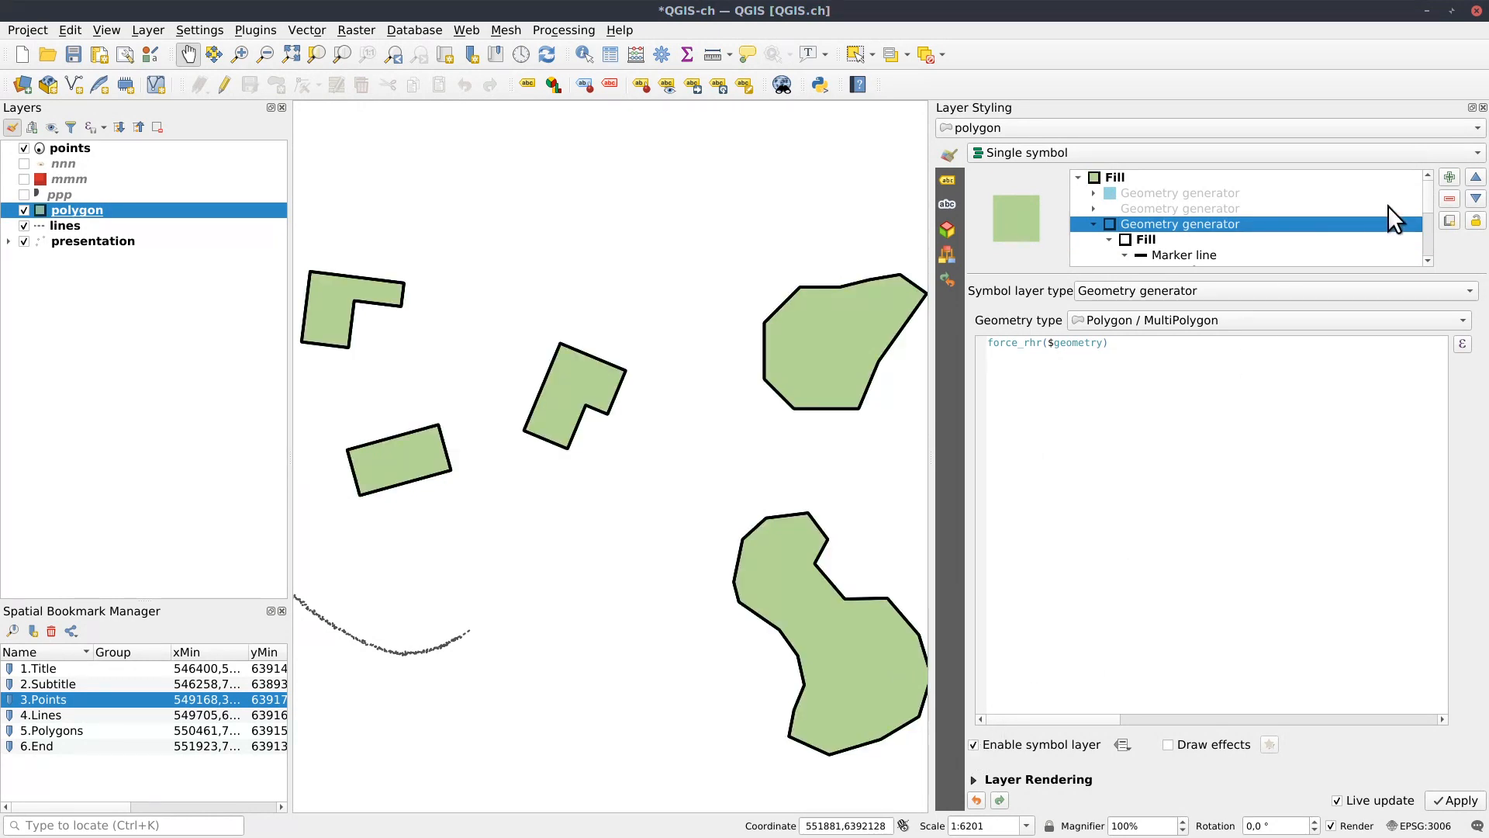
mouse_move(1431, 198)
left_mouse_down()
mouse_move(1432, 217)
mouse_move(1365, 220)
left_mouse_up()
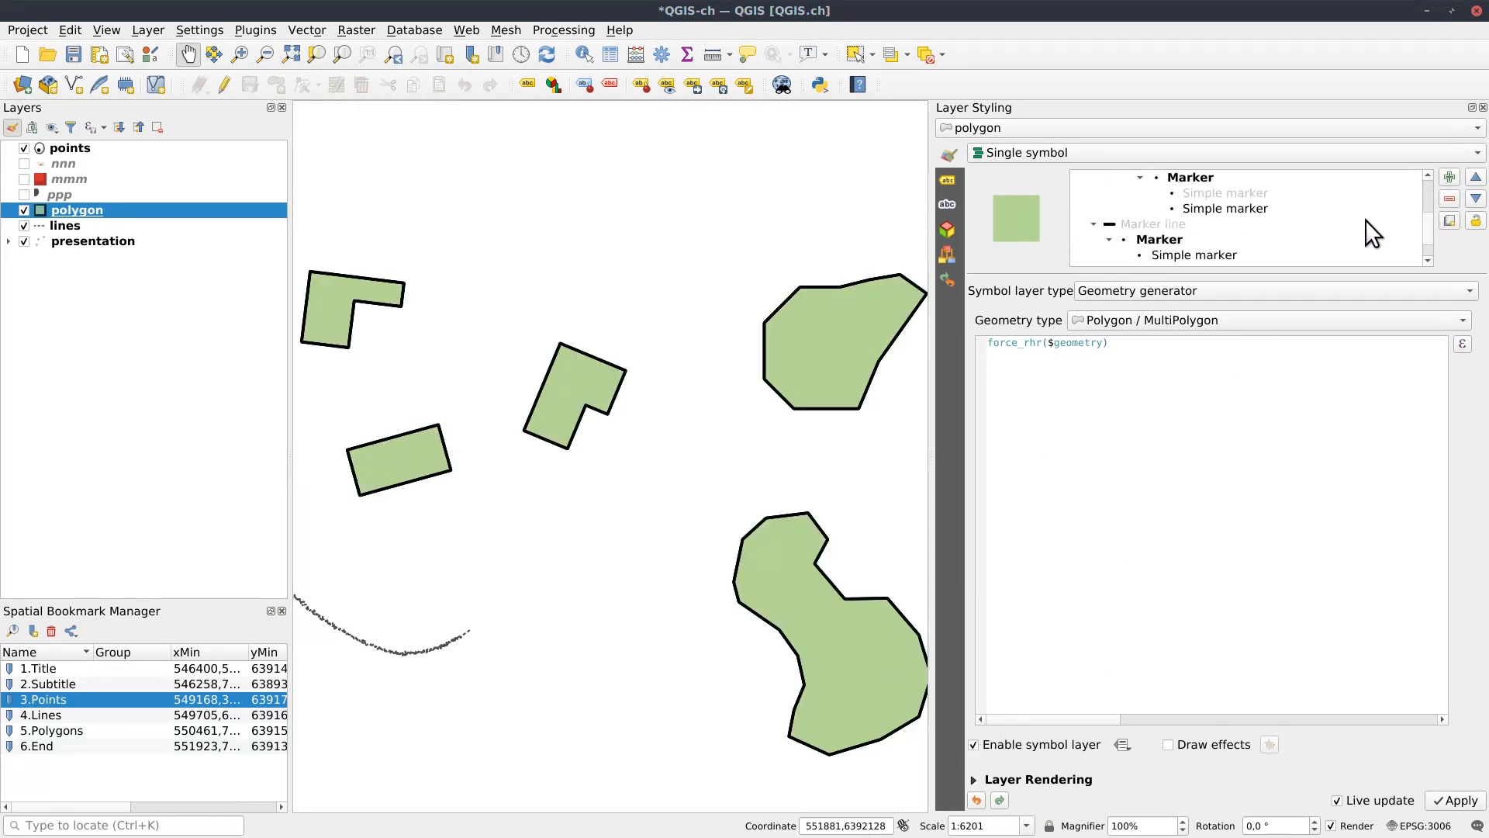
Activate the data-defined offset on the lower nested simple marker of the polygon's force_rhr generator, and disable that marker.
left_click(1253, 208)
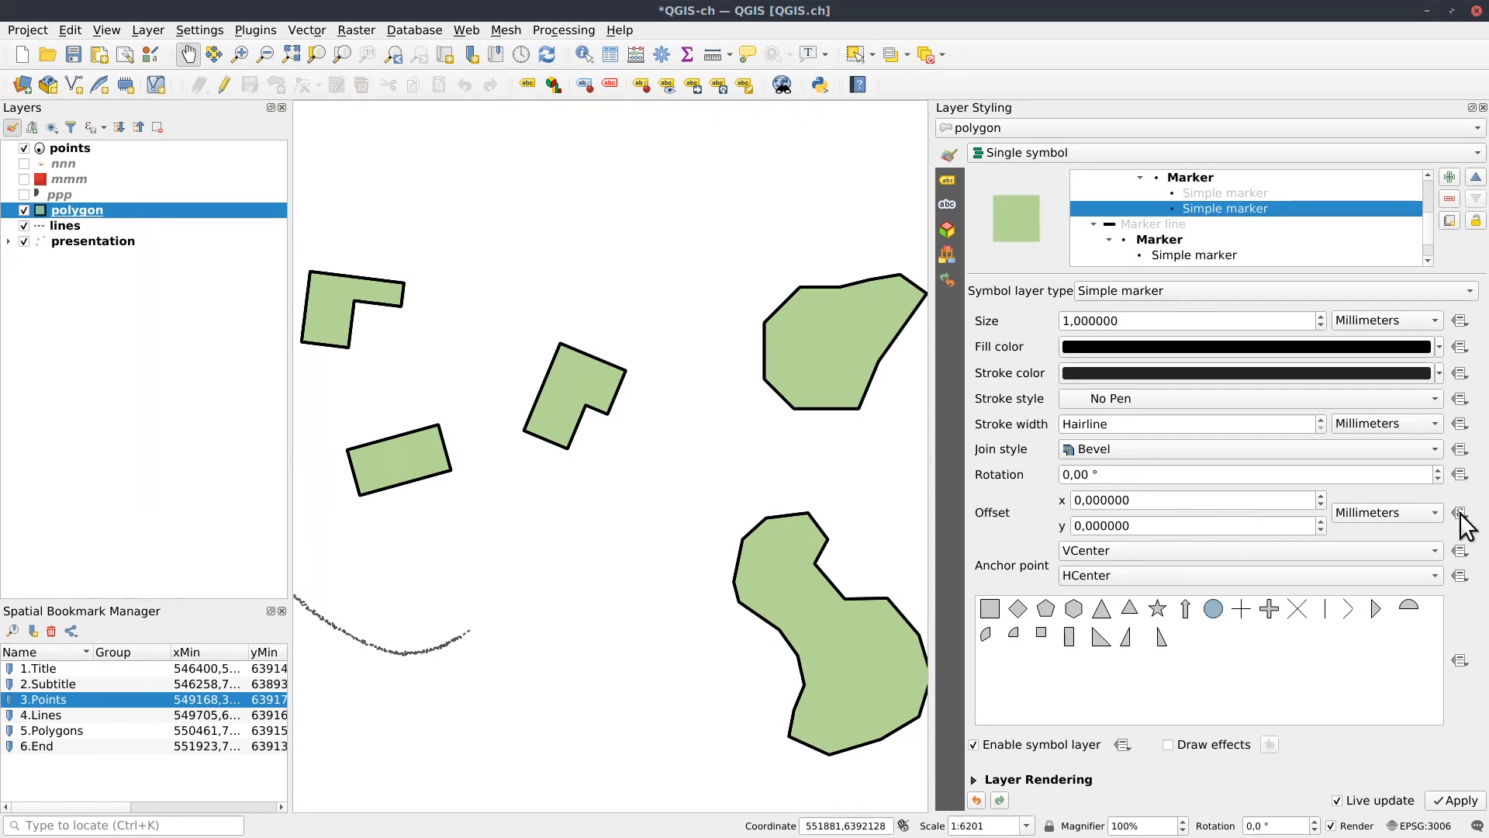
left_click_drag(685, 473, 632, 460)
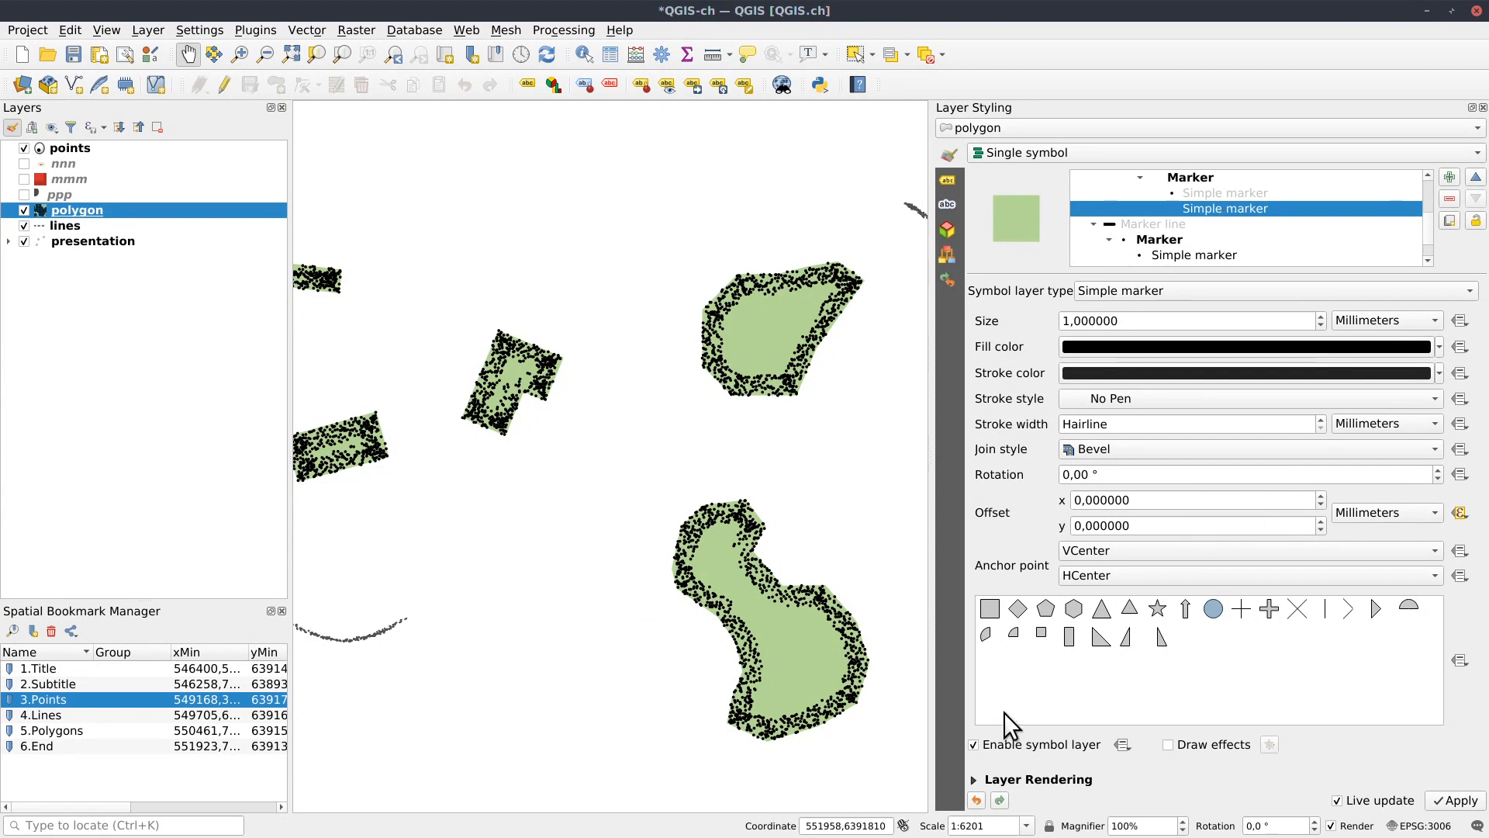
left_click(973, 744)
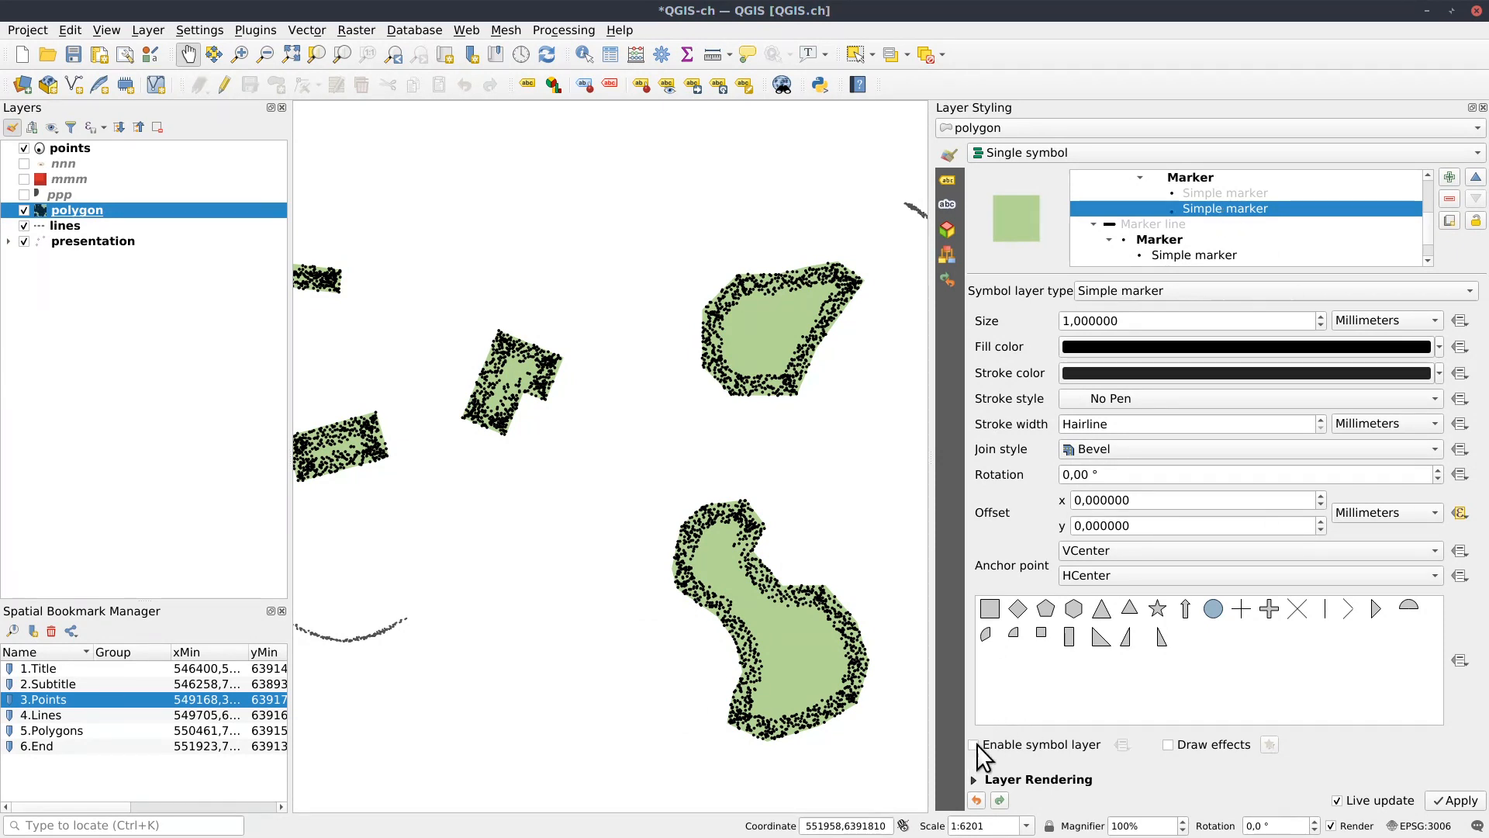
Enable the upper nested simple marker and activate its existing data-defined offset.
left_click(1206, 193)
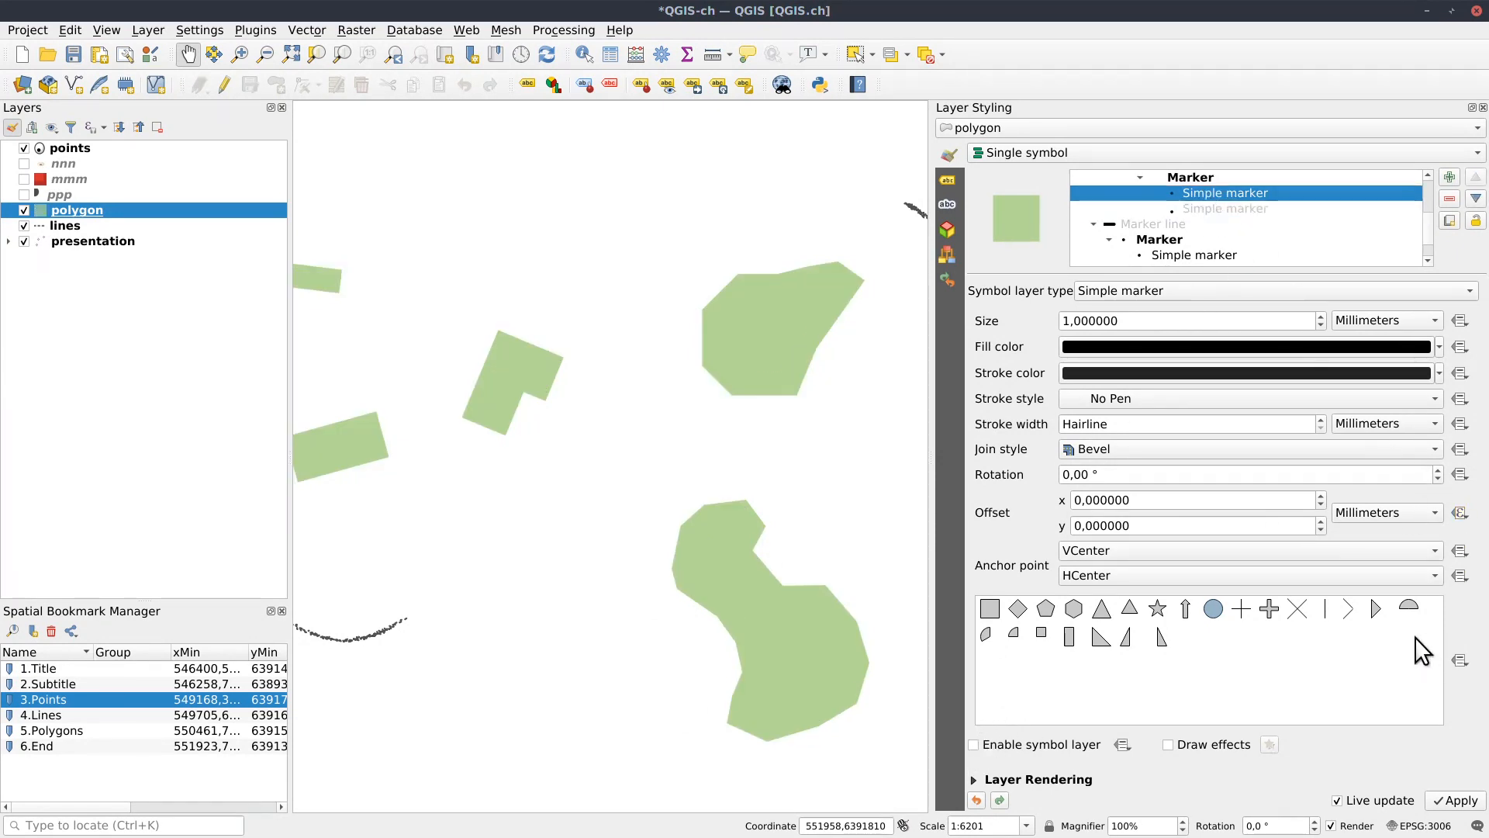
mouse_move(1462, 515)
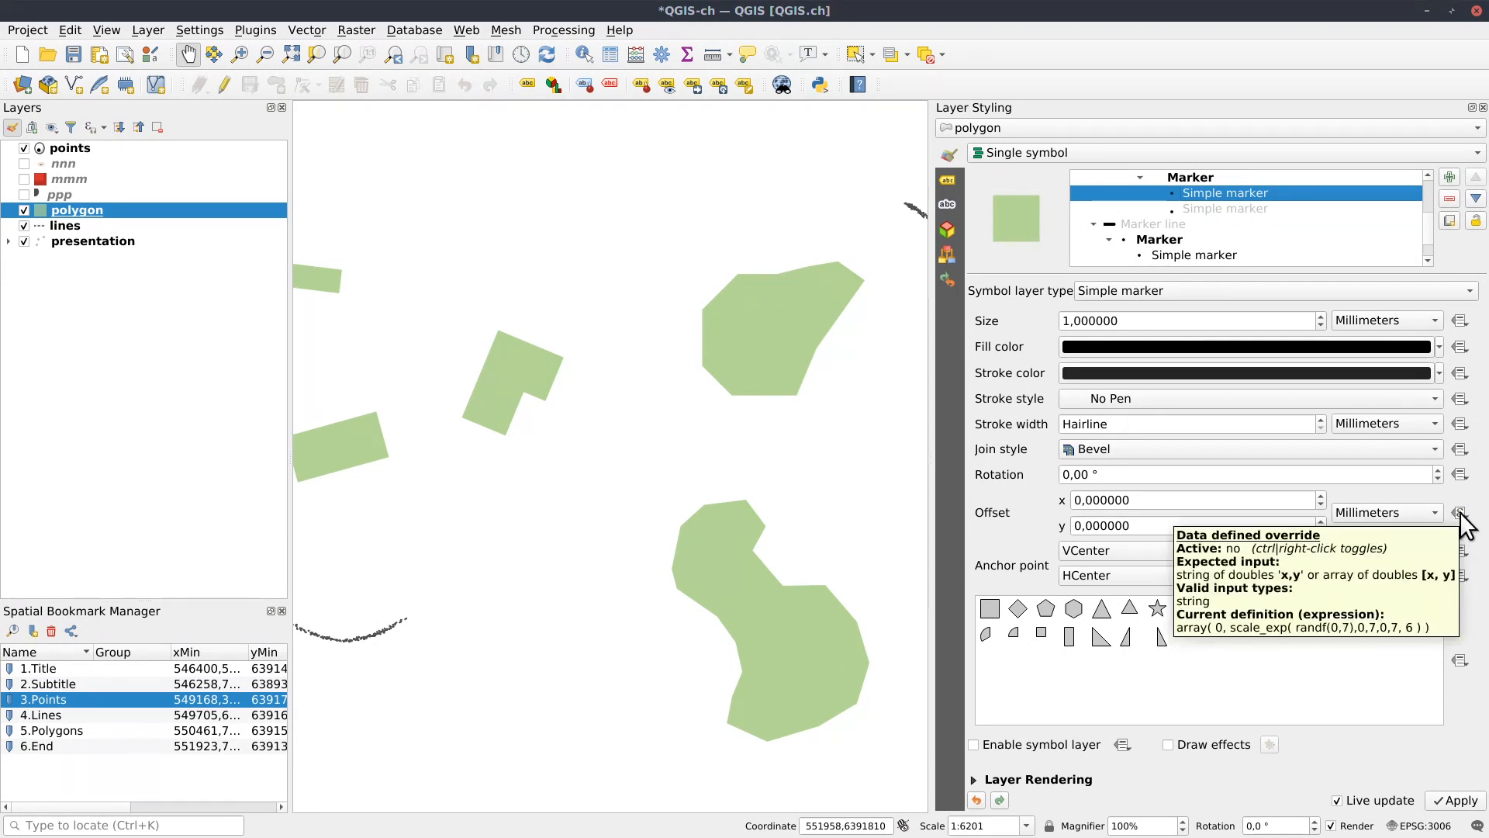
left_click(973, 745)
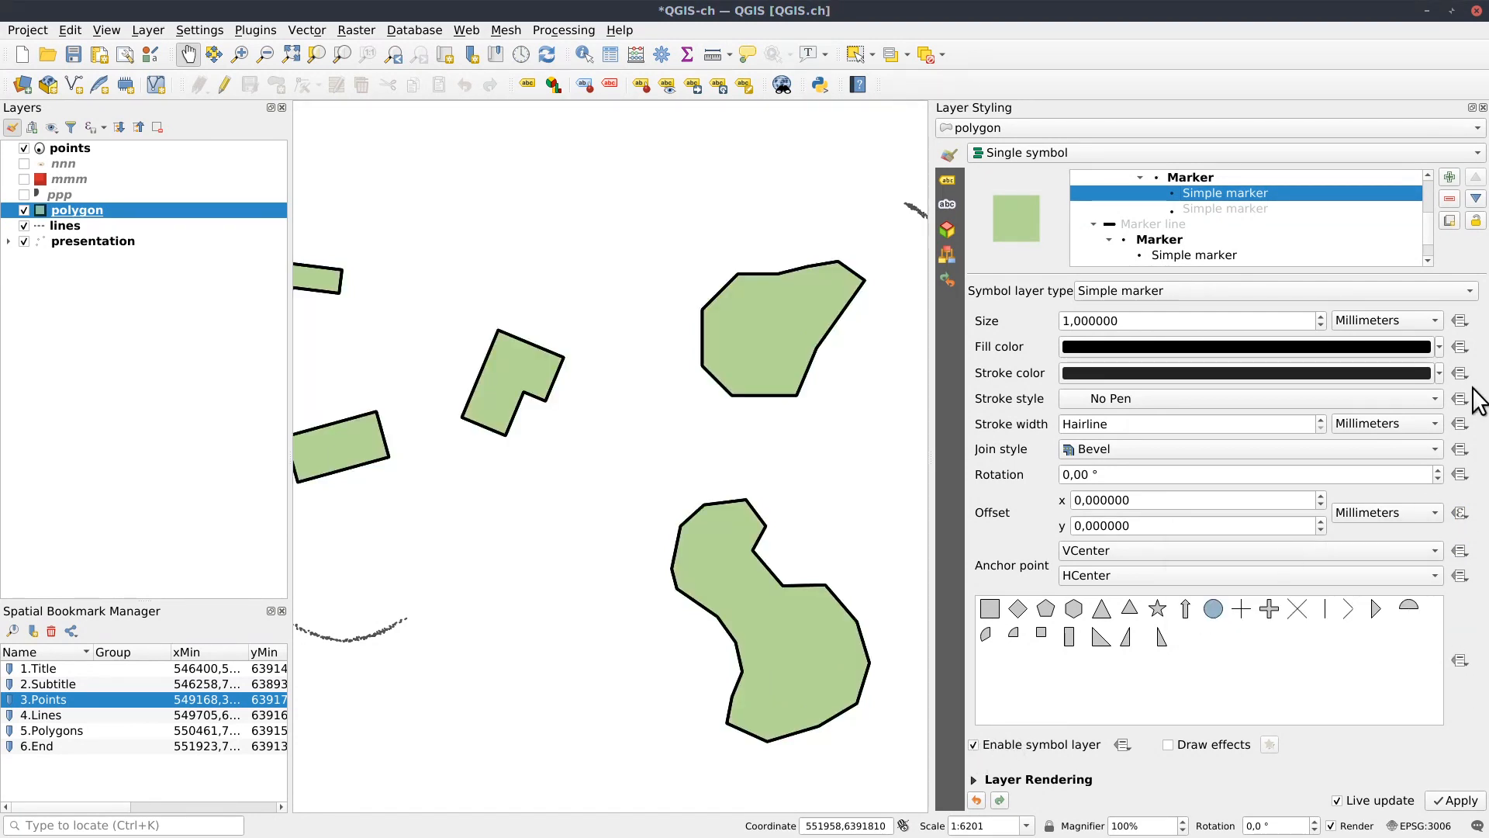
right_click(1458, 513)
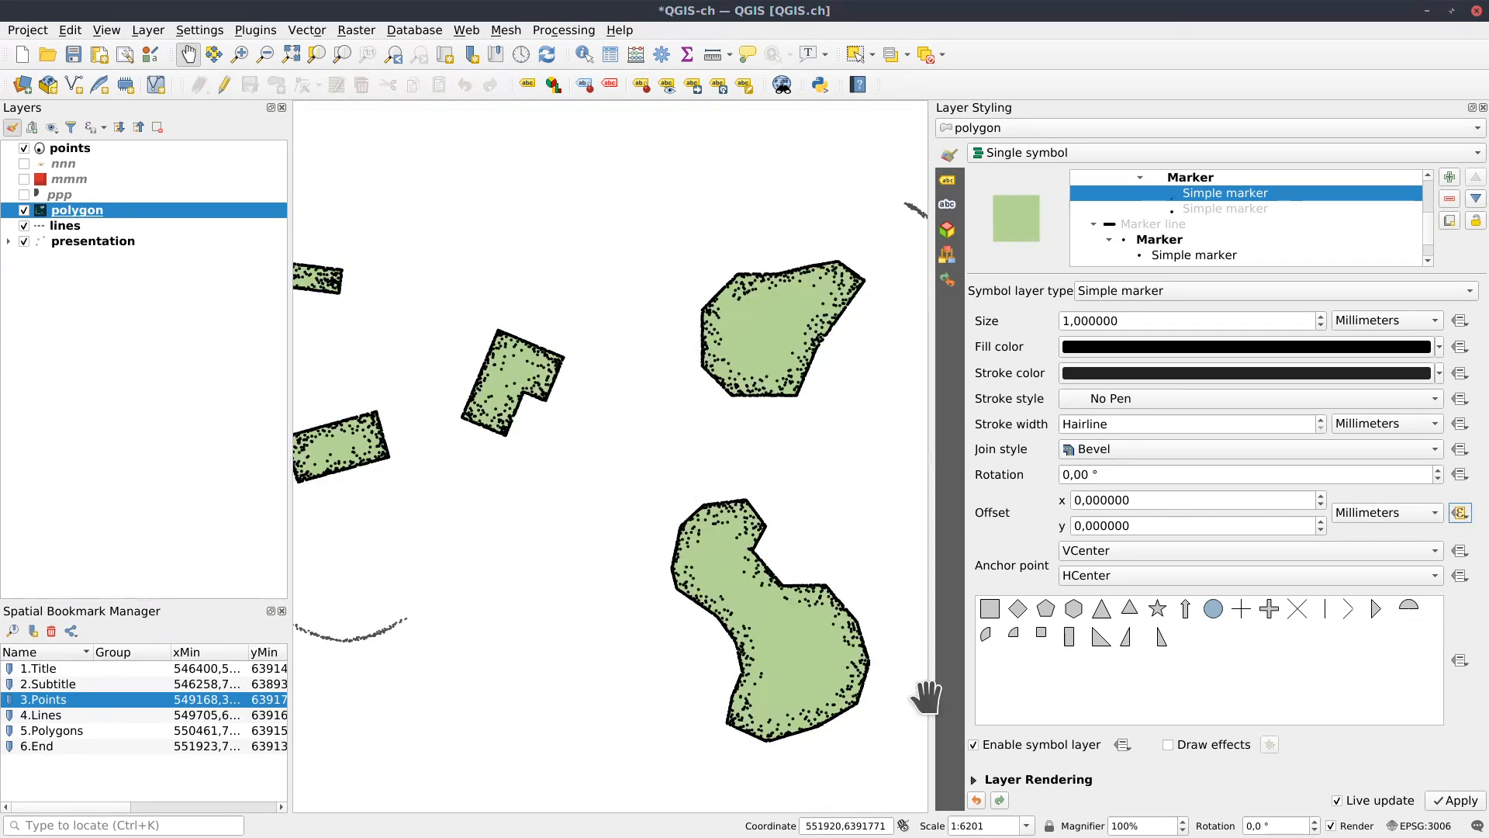
Open the upper simple marker's offset expression for editing and enlarge the expression text.
left_click(1458, 513)
left_click(1249, 718)
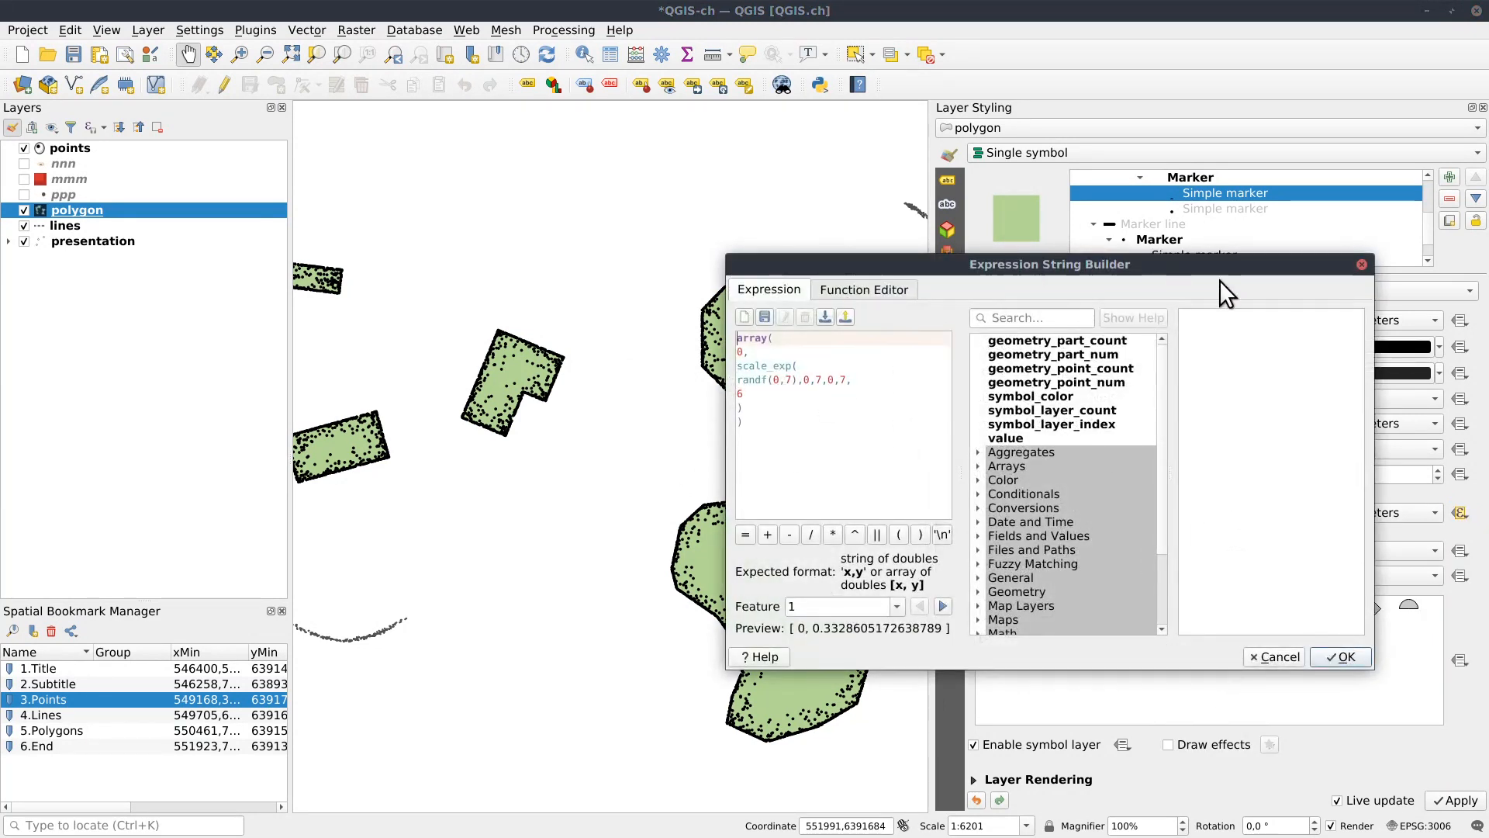
left_click(808, 453)
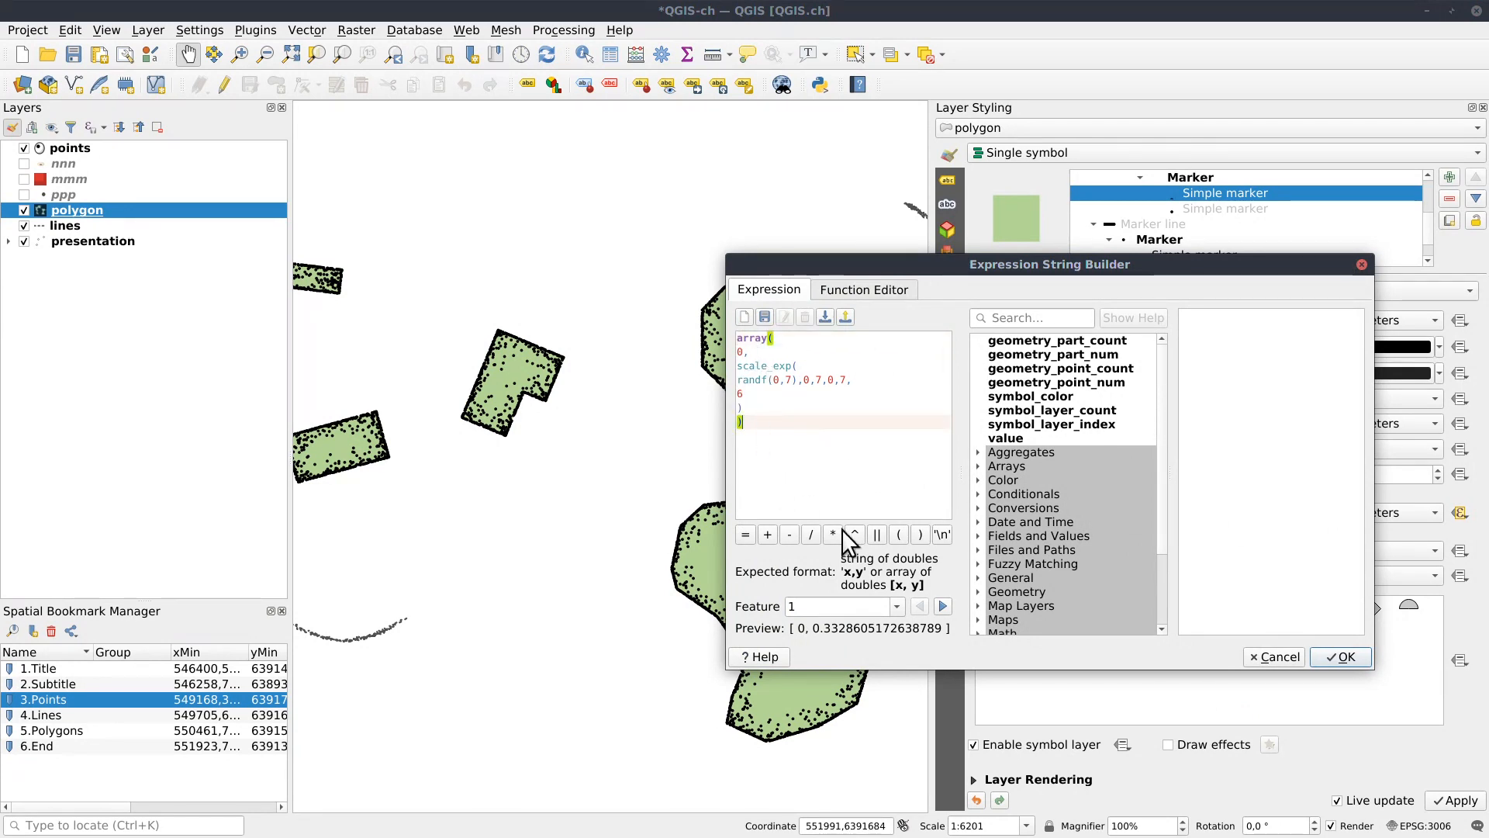
key("ctrl+plus")
key("ctrl+plus")
key("ctrl+plus")
key("ctrl+plus")
key("ctrl+plus")
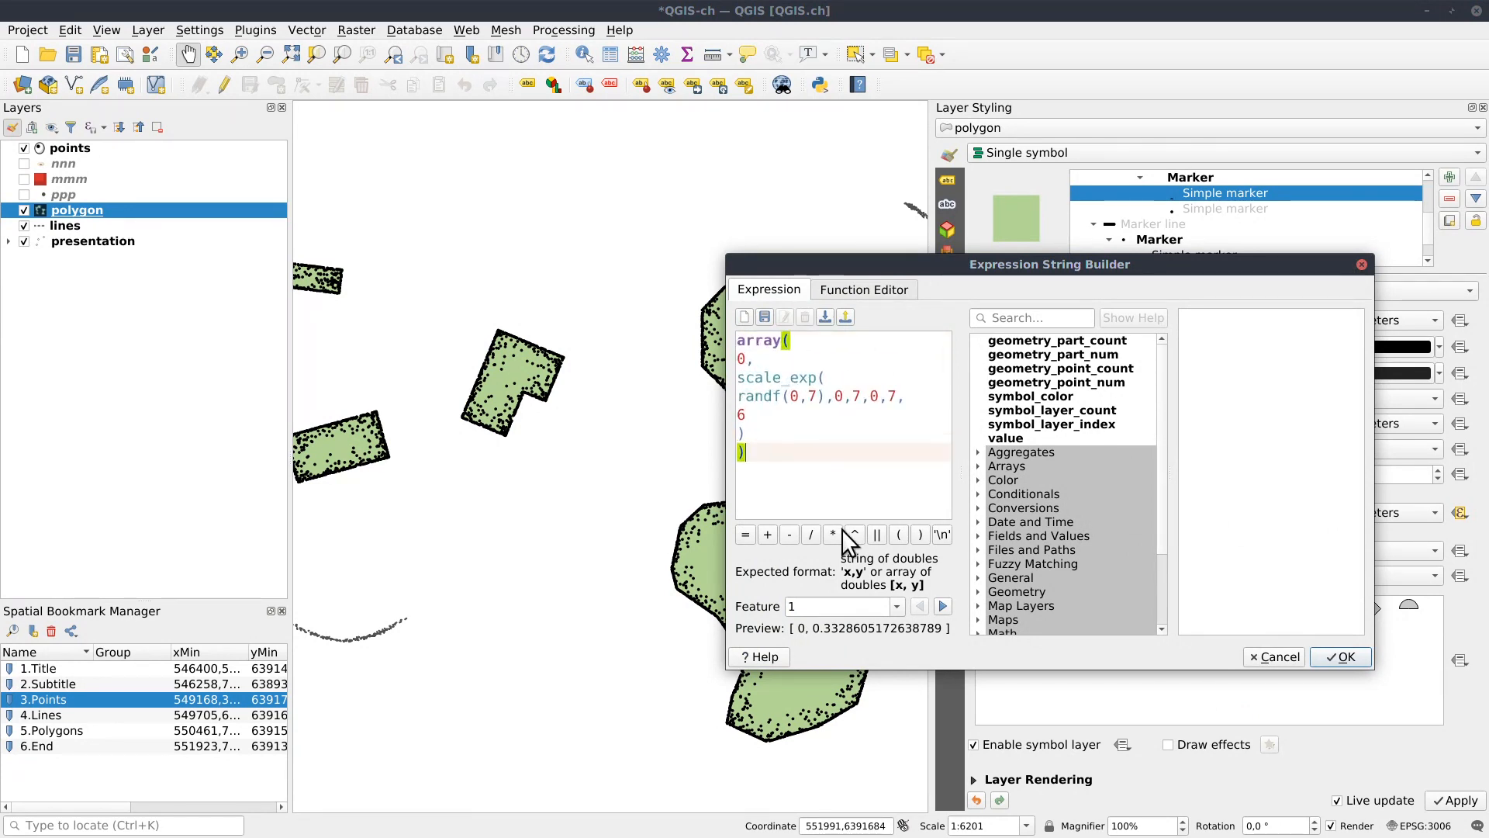
key("ctrl+minus")
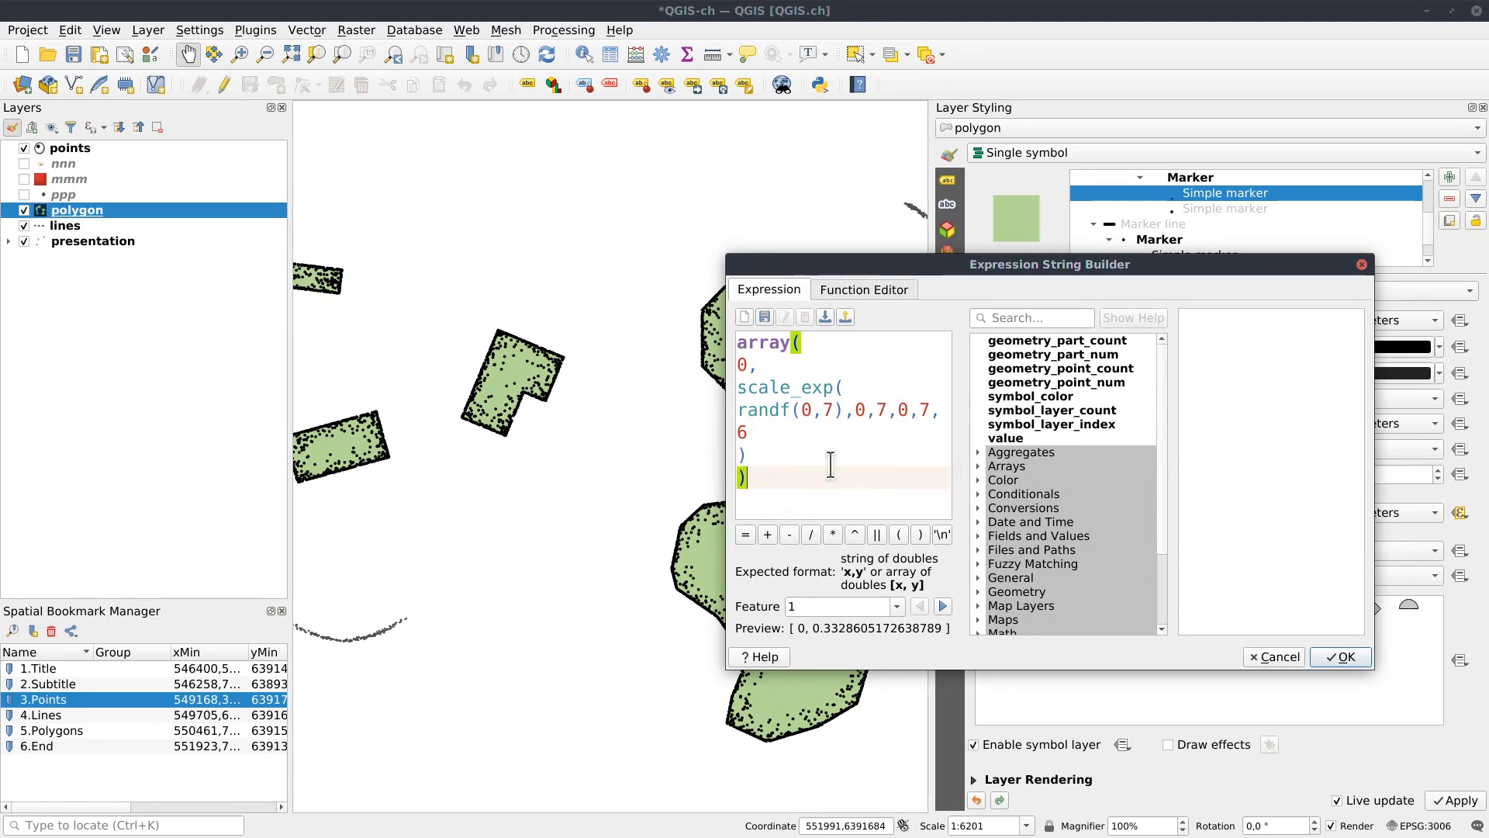
Examine the offset array's zero X value, the randf(0,7) arguments and the help for scale_exp.
left_click(746, 363)
type("0,")
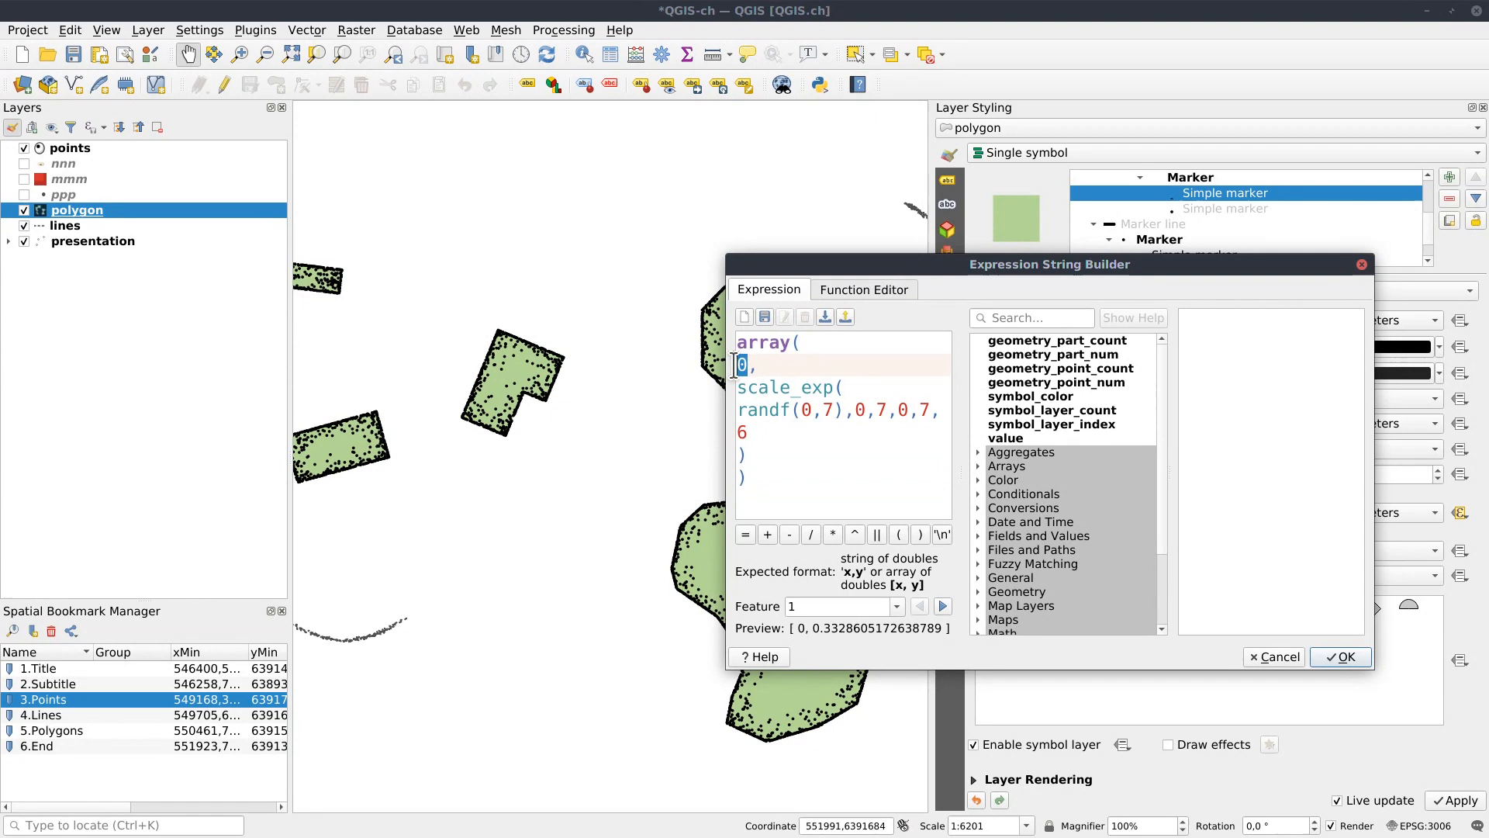
double_click(742, 364)
double_click(807, 410)
double_click(829, 409)
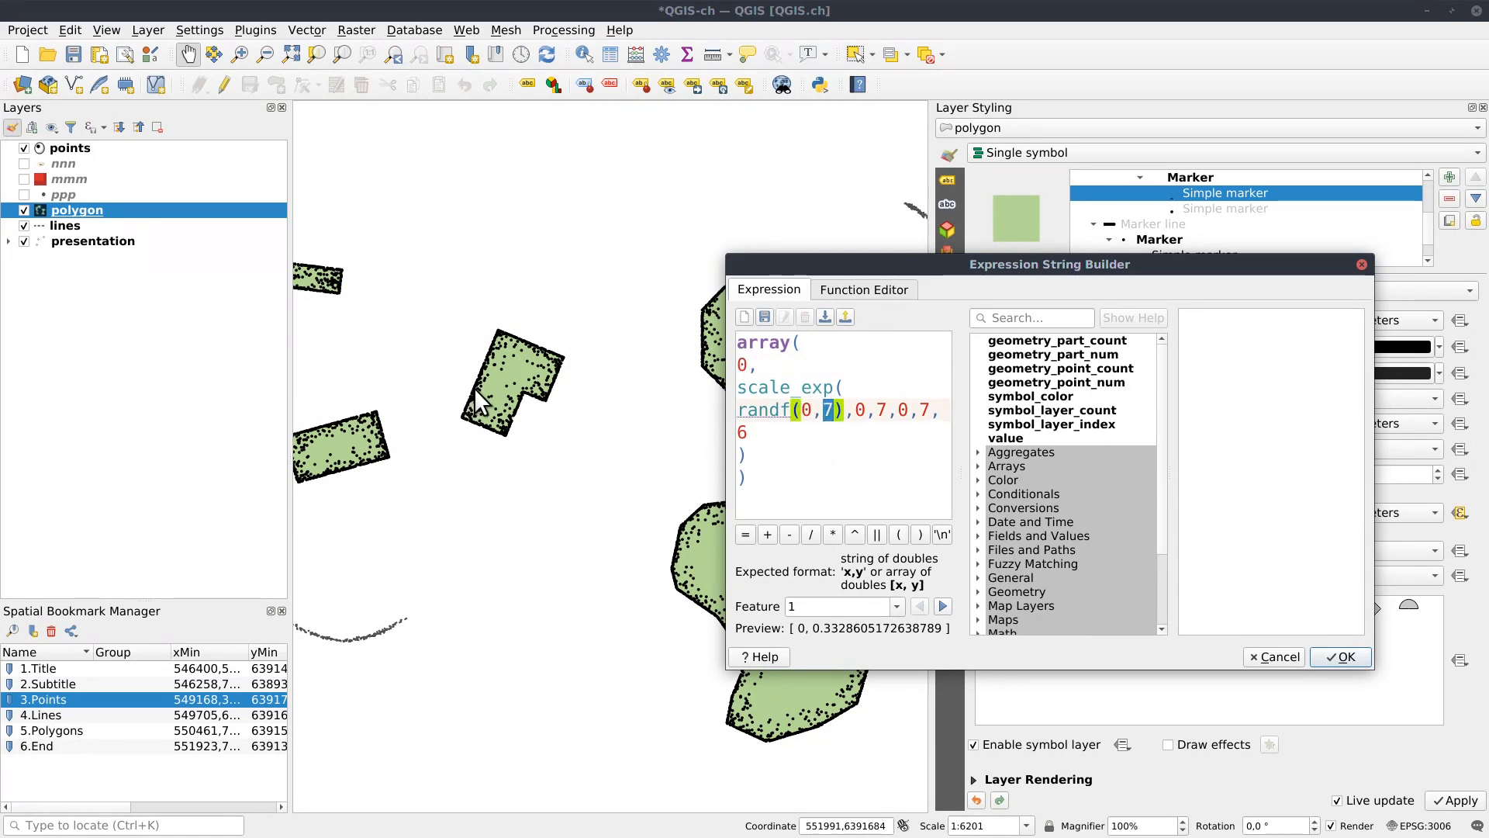
left_click(772, 387)
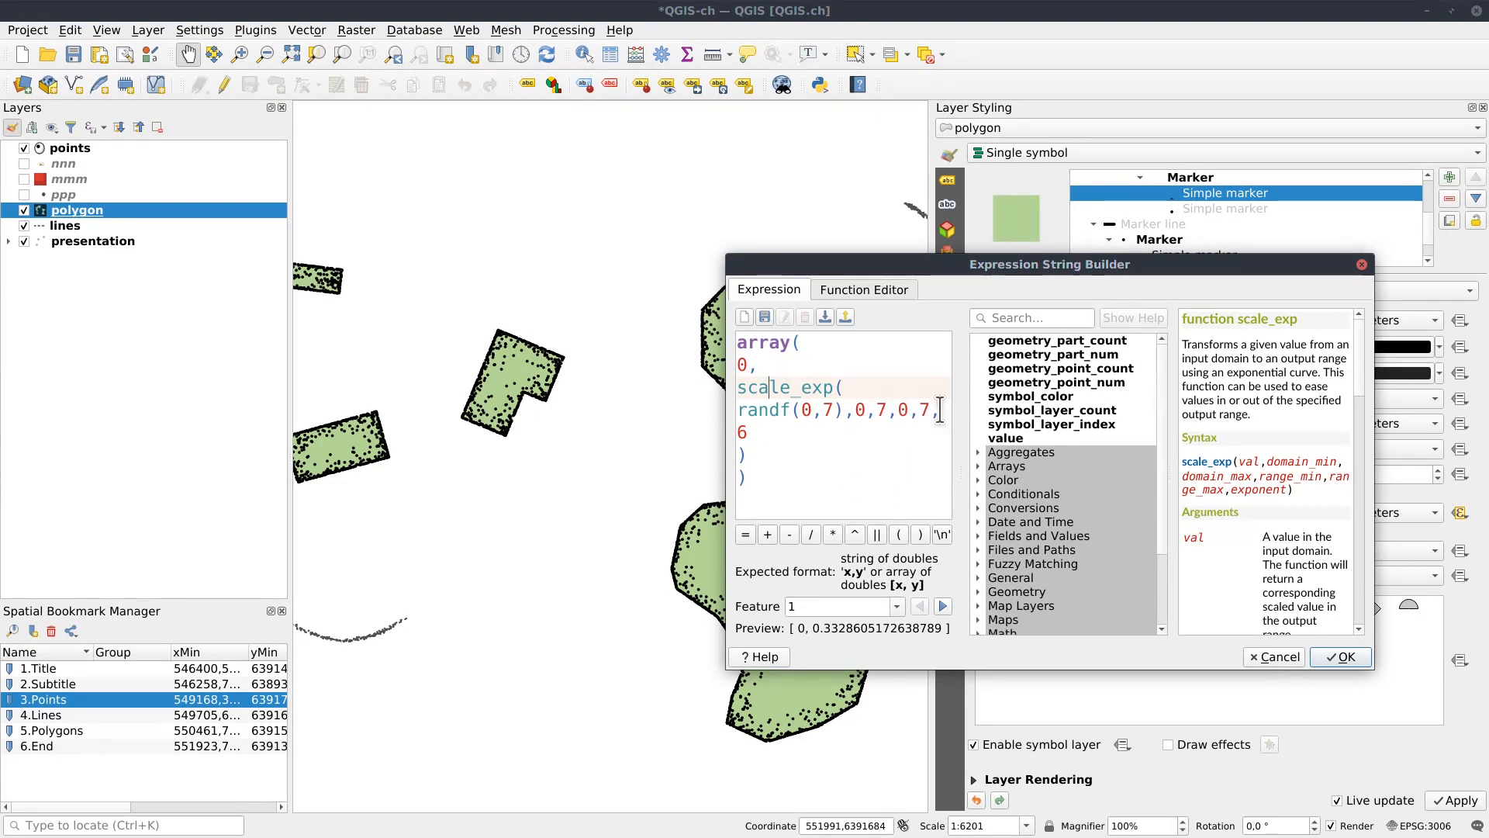
Set the exponent of scale_exp in the marker's offset expression to 3 and apply it.
double_click(742, 432)
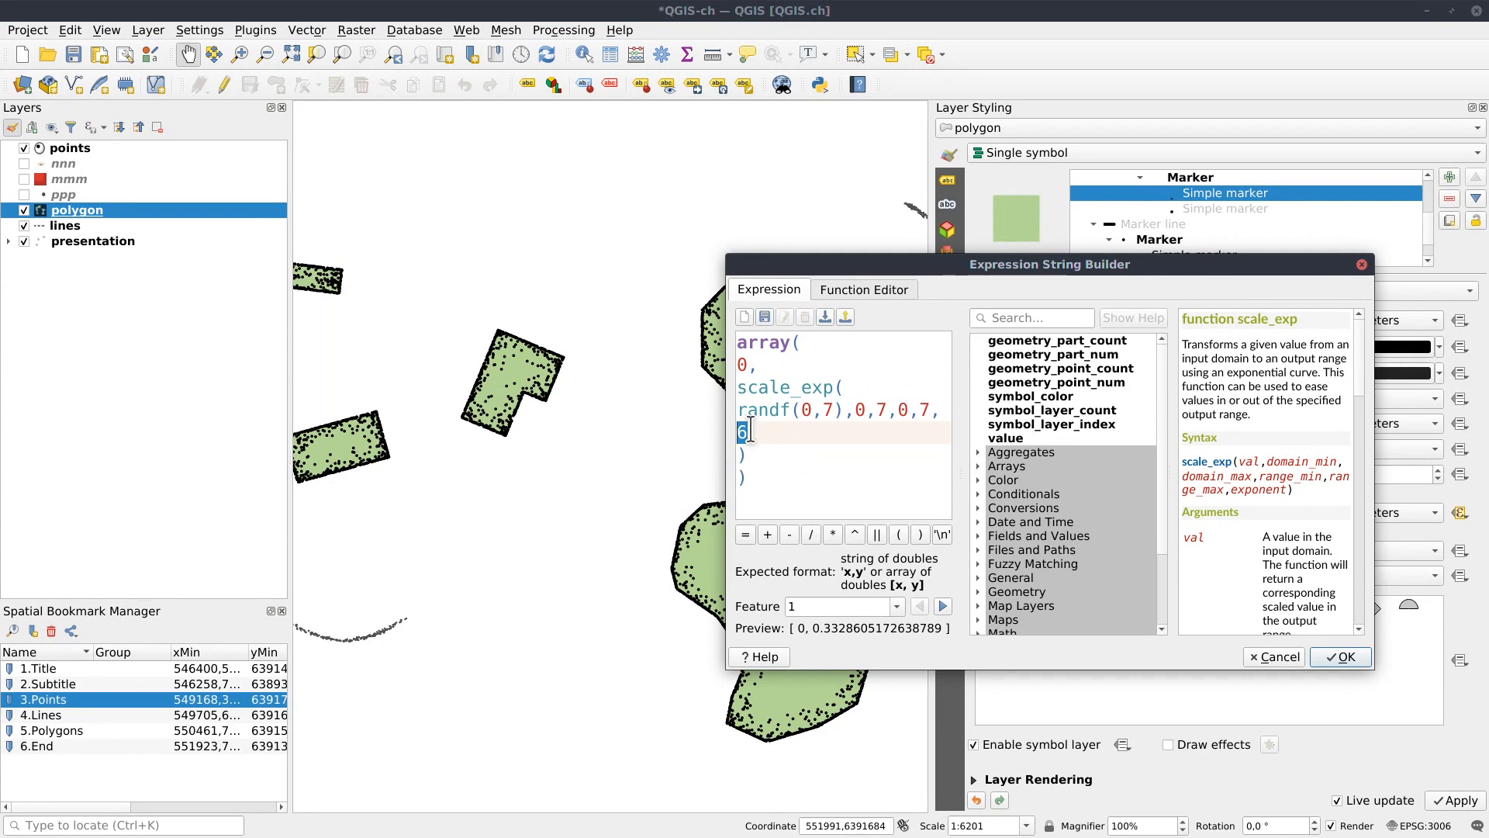
type("3")
left_click(1356, 658)
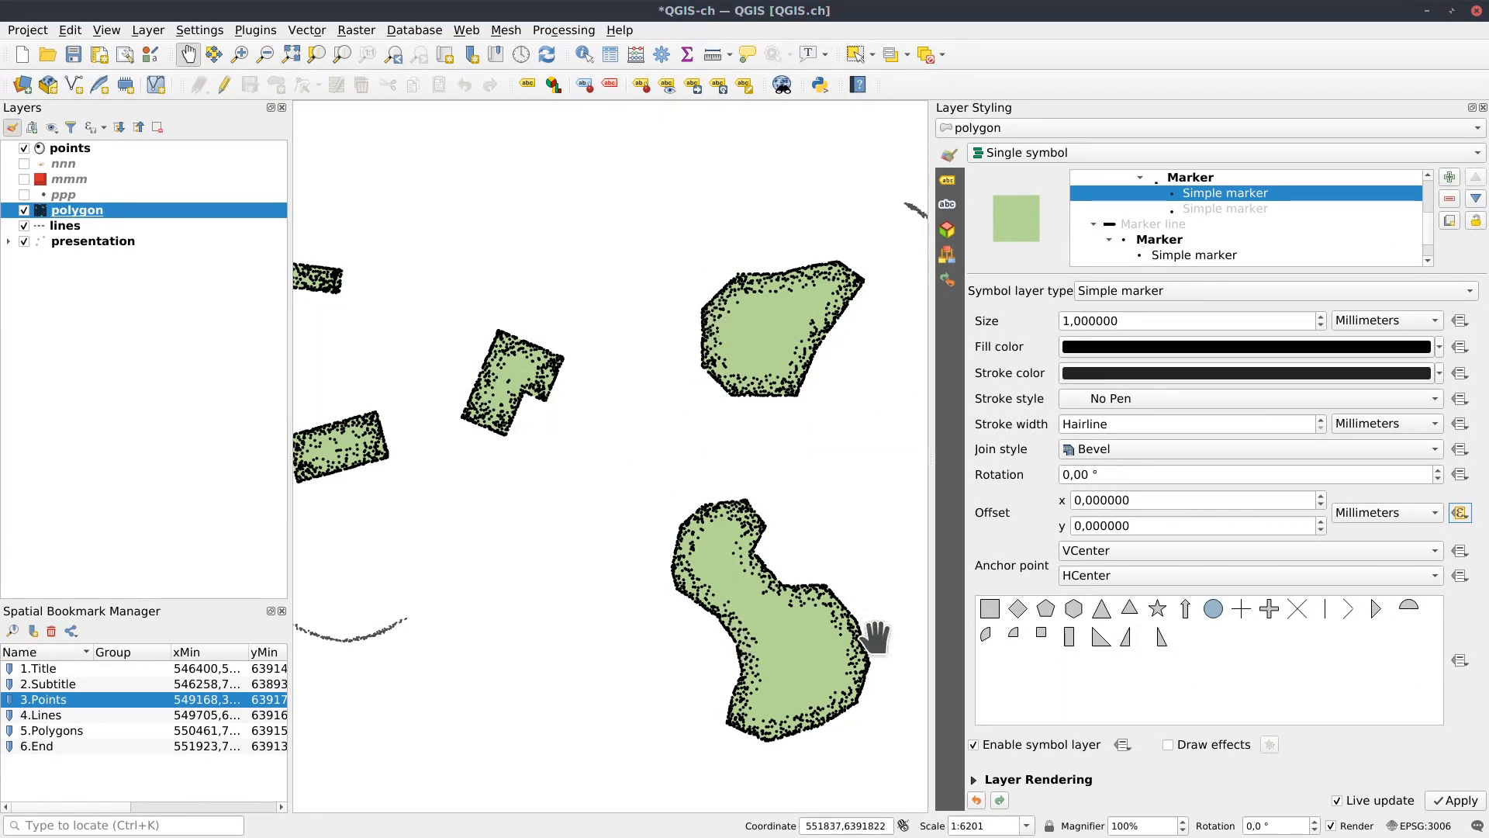
Disable the force_rhr($geometry) generator and enable the intersection geometry generator together with its nested simple fill.
left_click(1459, 512)
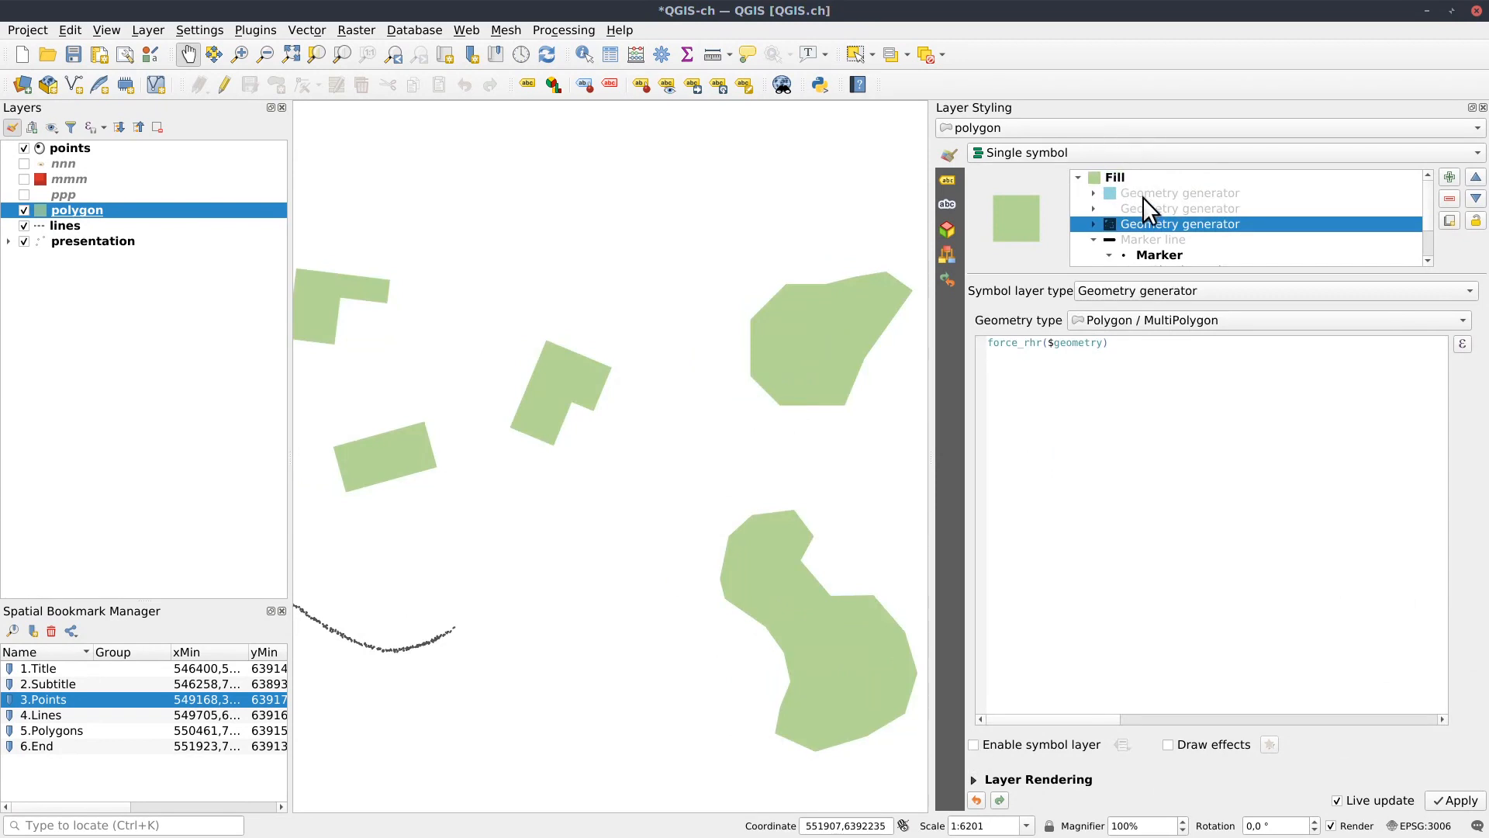
left_click(1146, 210)
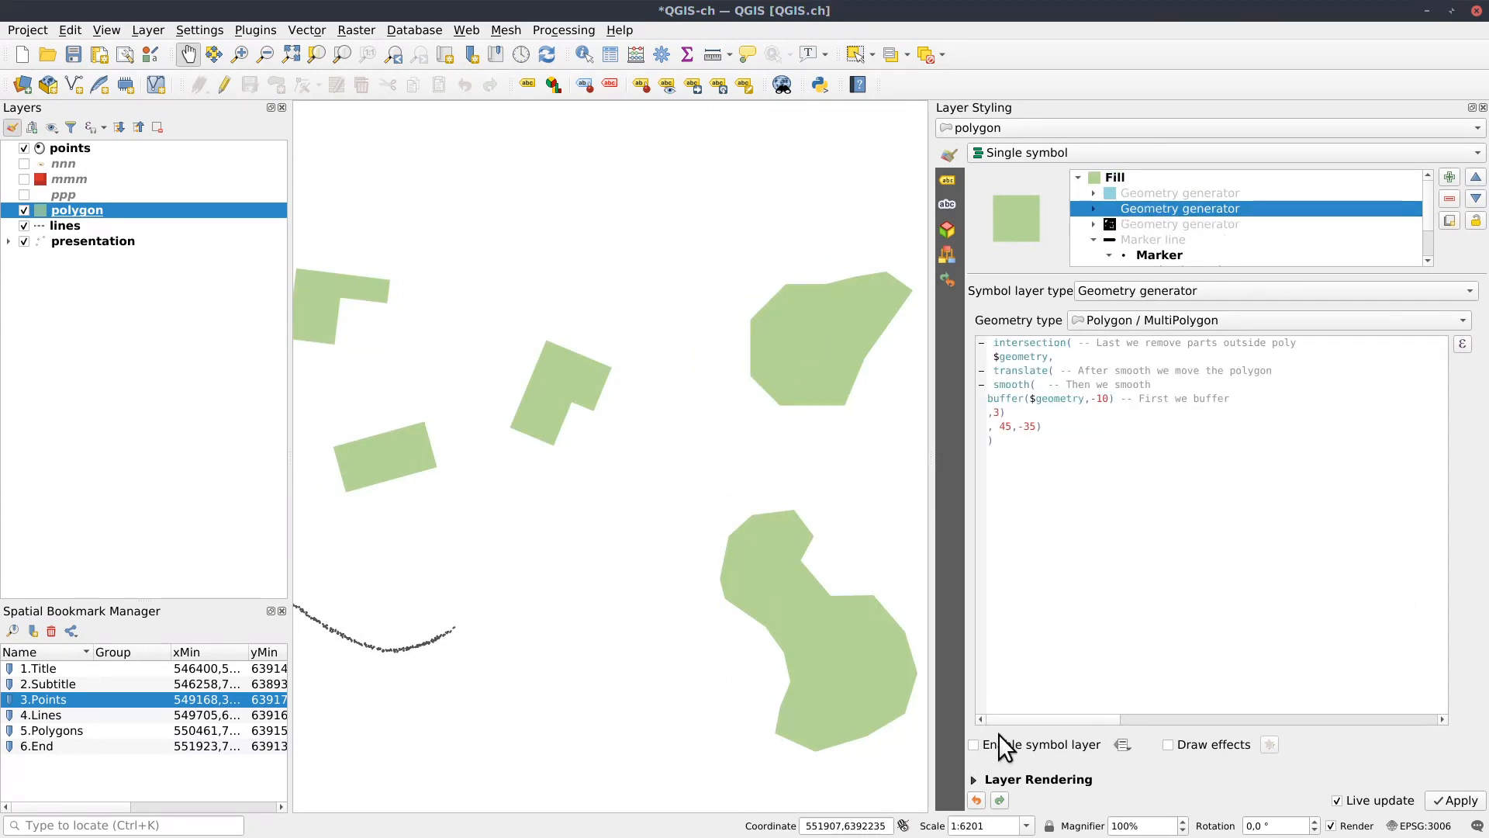
left_click(974, 746)
left_click(1095, 209)
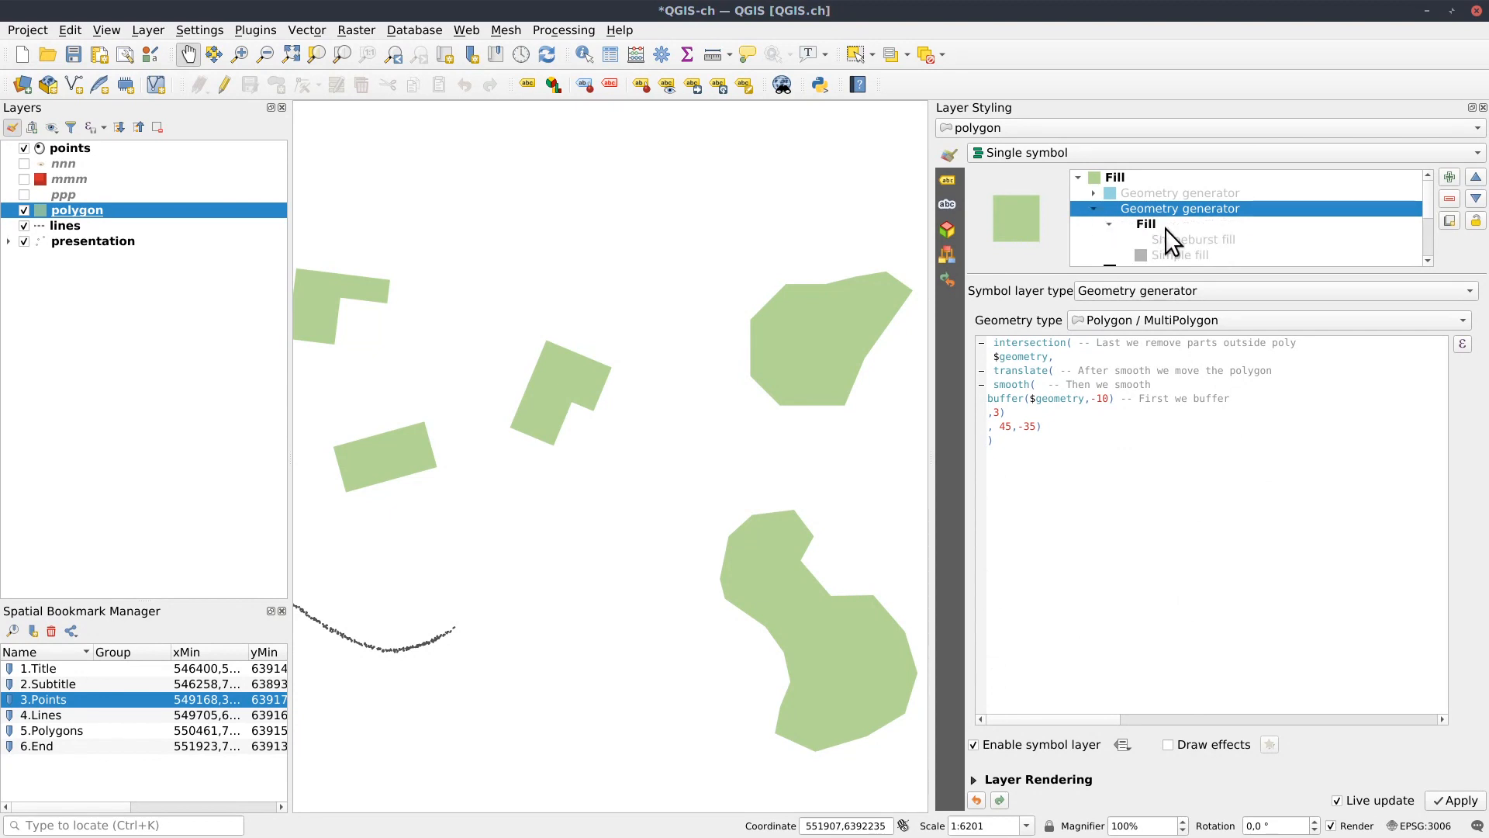
left_click(1181, 254)
left_click(995, 743)
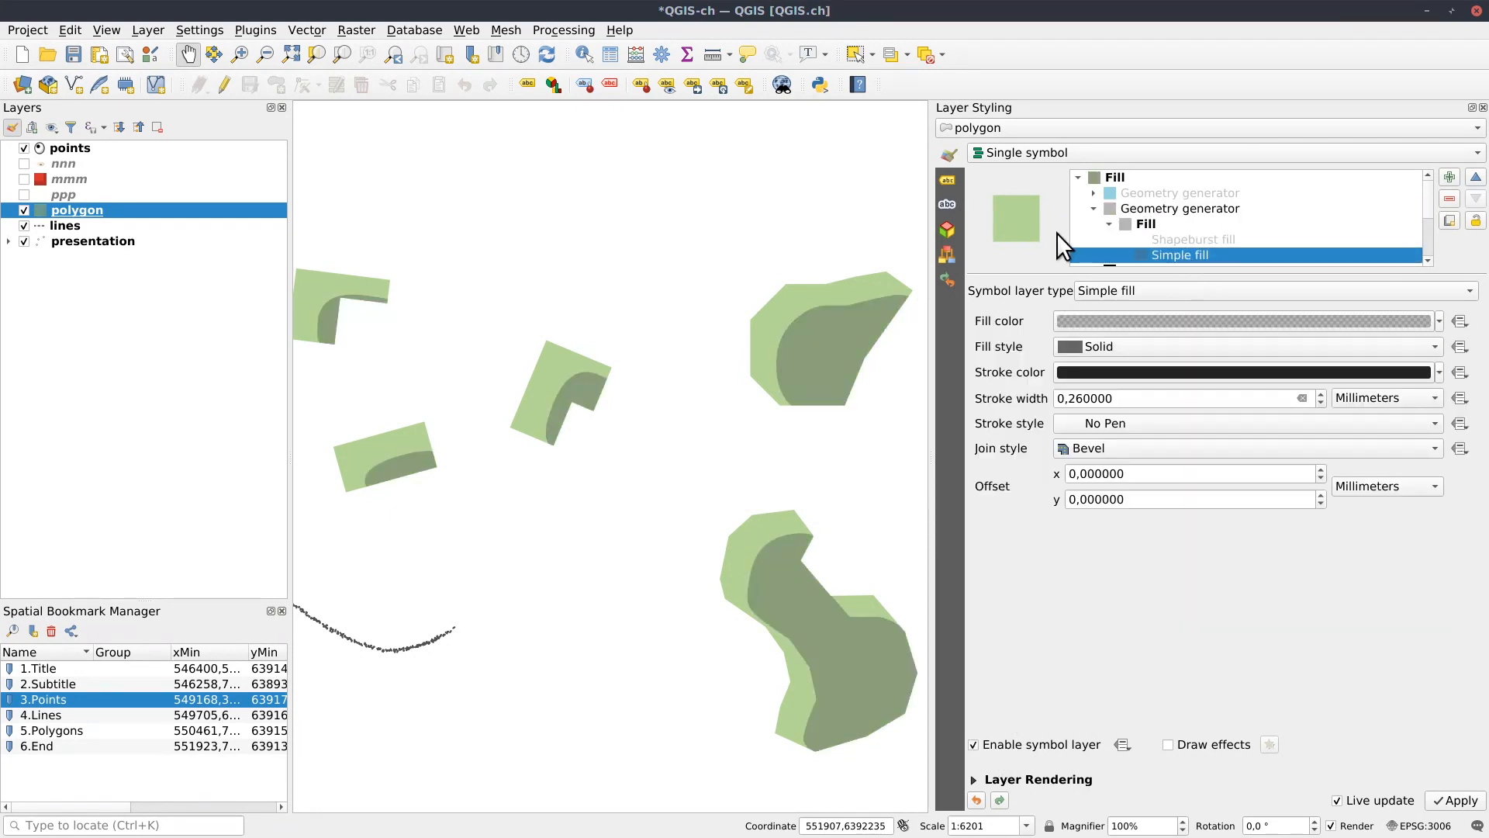
Examine the intersection generator's expression, including the 45 and −35 translate offsets and the function help for translate and intersection.
left_click(1172, 206)
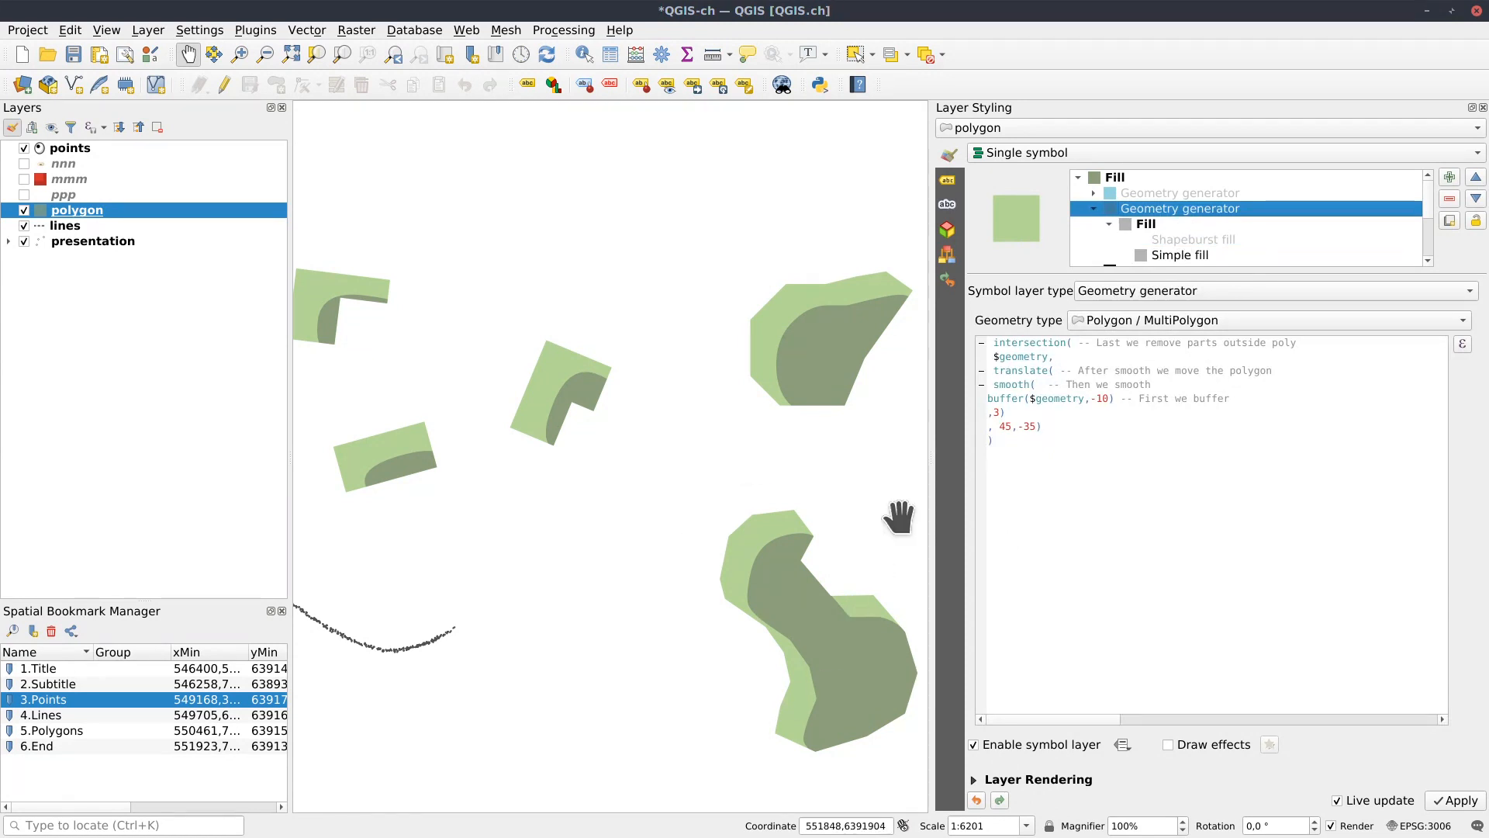
left_click_drag(995, 341, 1073, 343)
mouse_move(990, 384)
left_mouse_down()
mouse_move(1048, 371)
mouse_move(997, 370)
left_mouse_up()
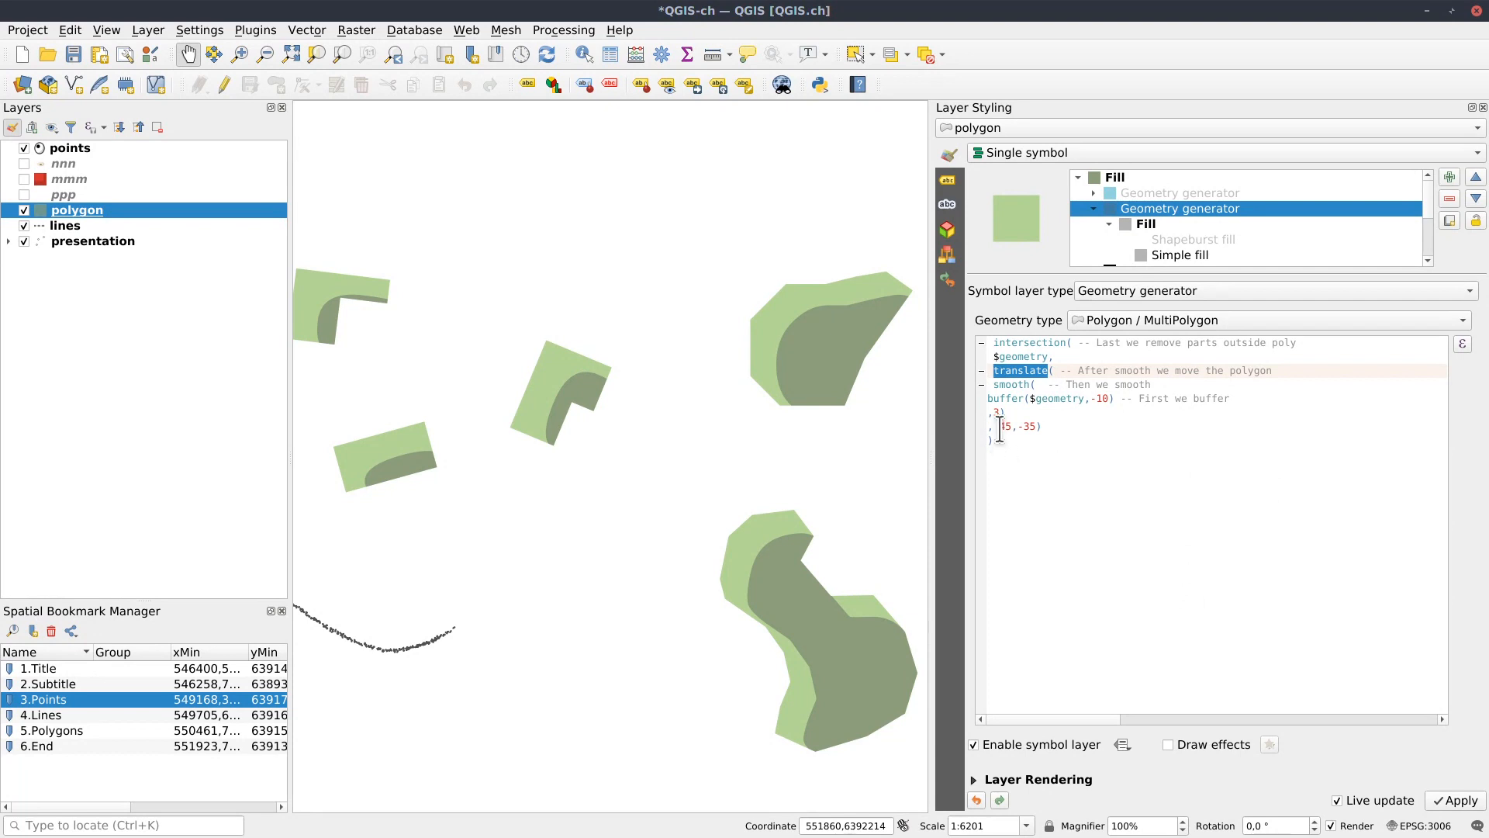
left_click_drag(999, 426, 1018, 426)
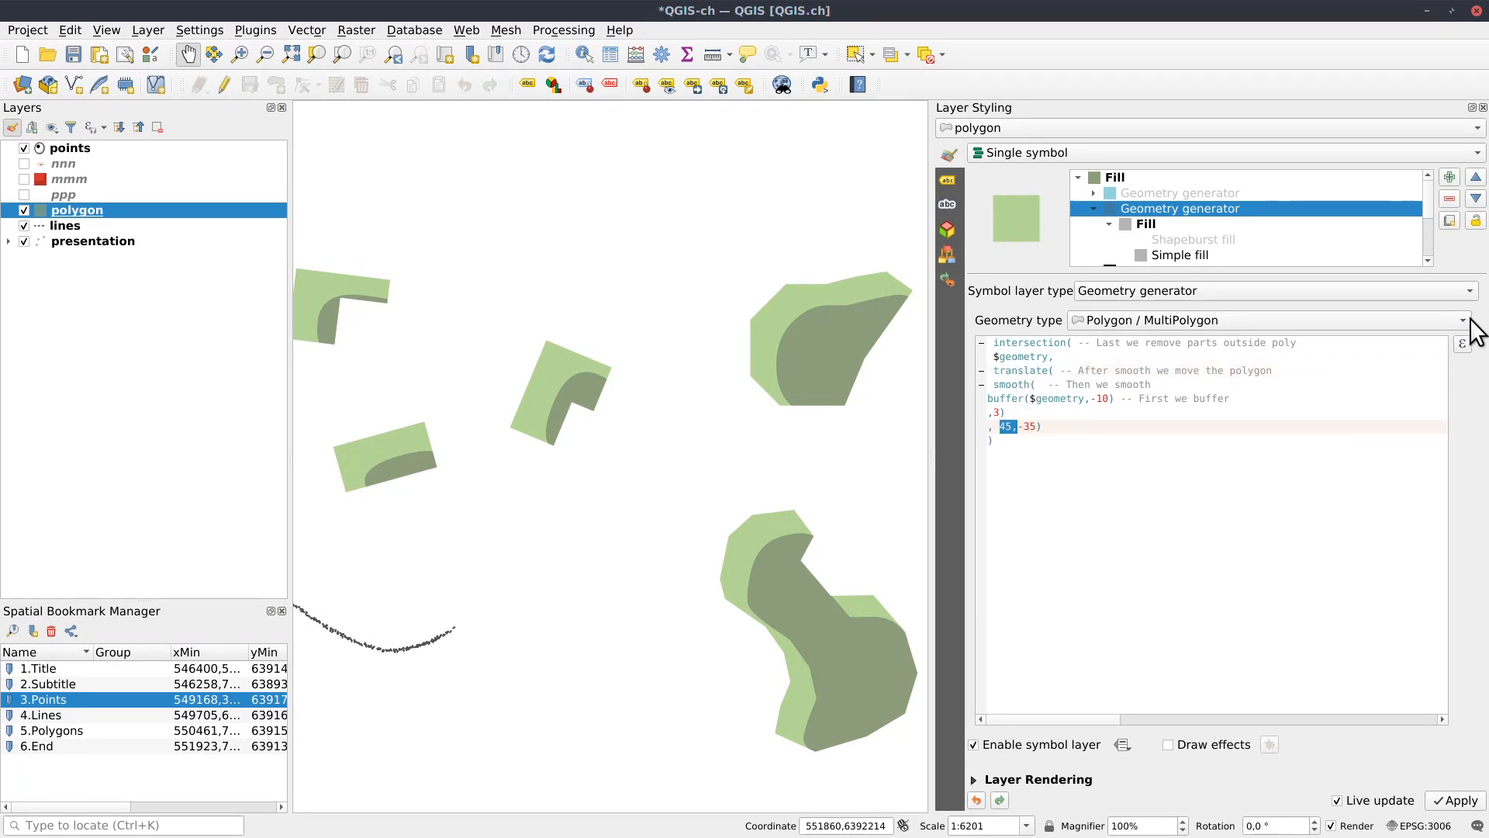
left_click(1462, 344)
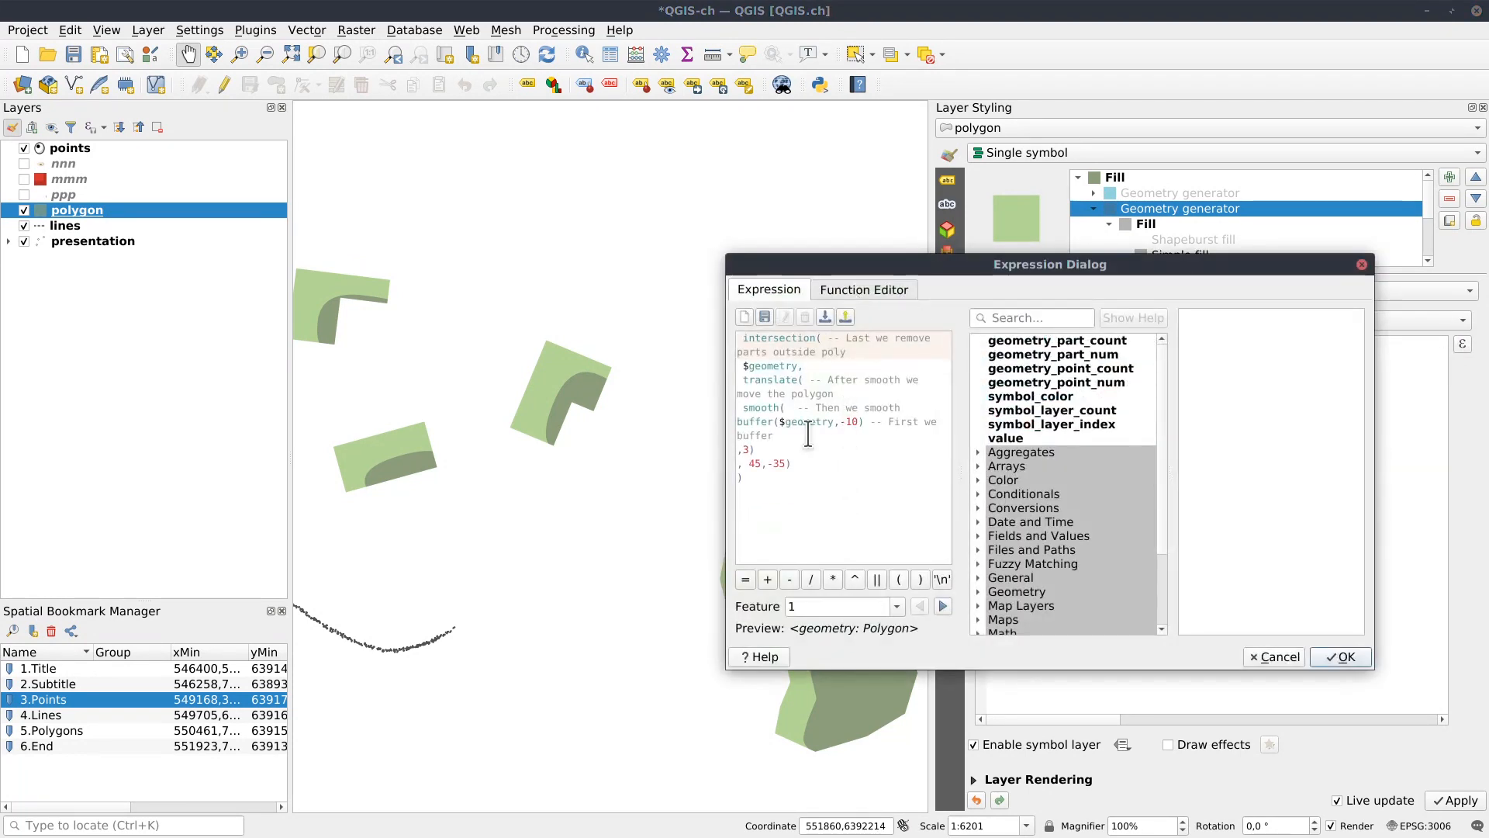
left_click(767, 380)
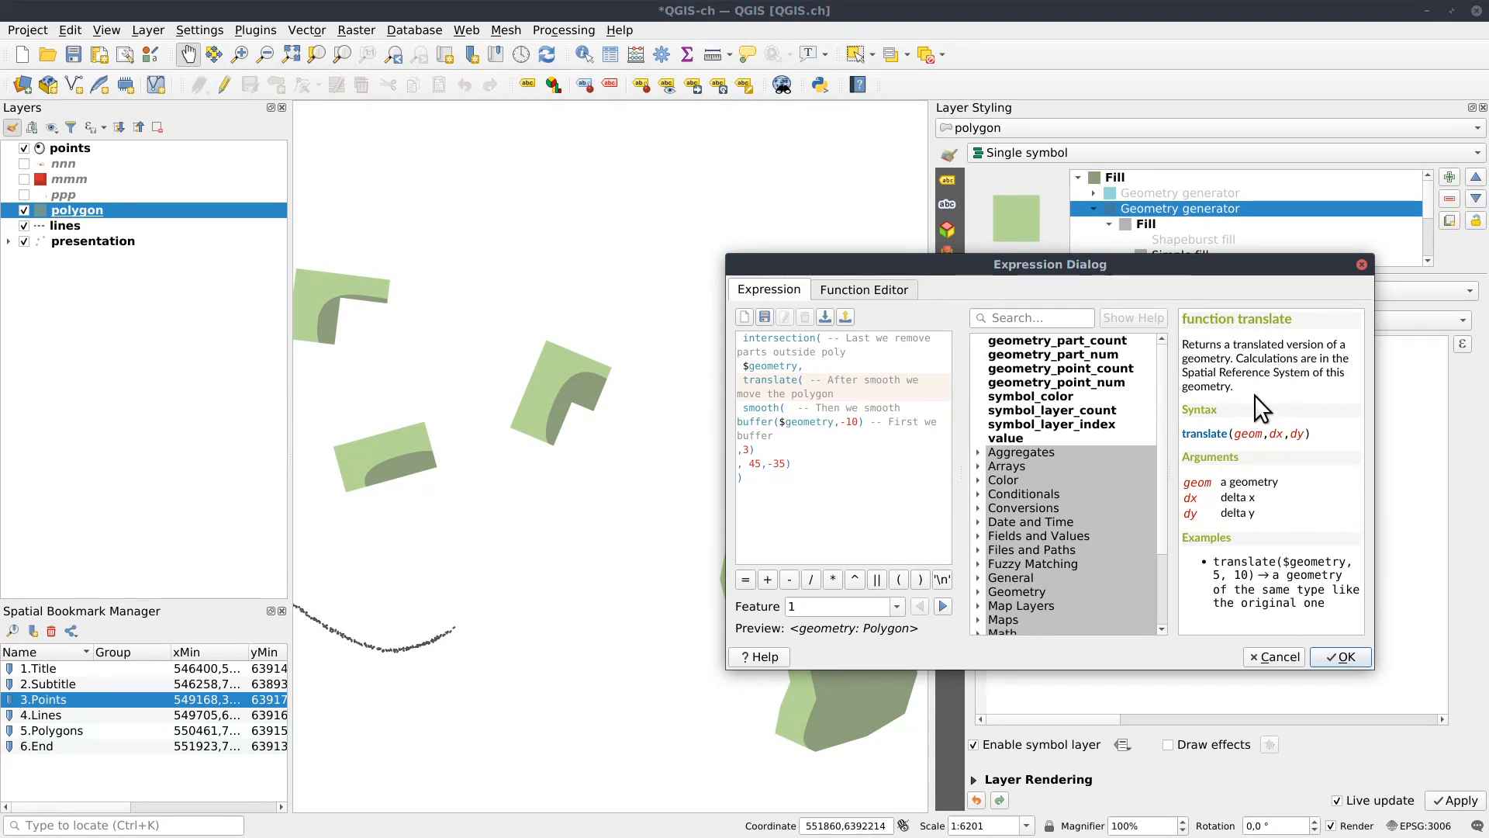
left_click_drag(1137, 262, 1227, 111)
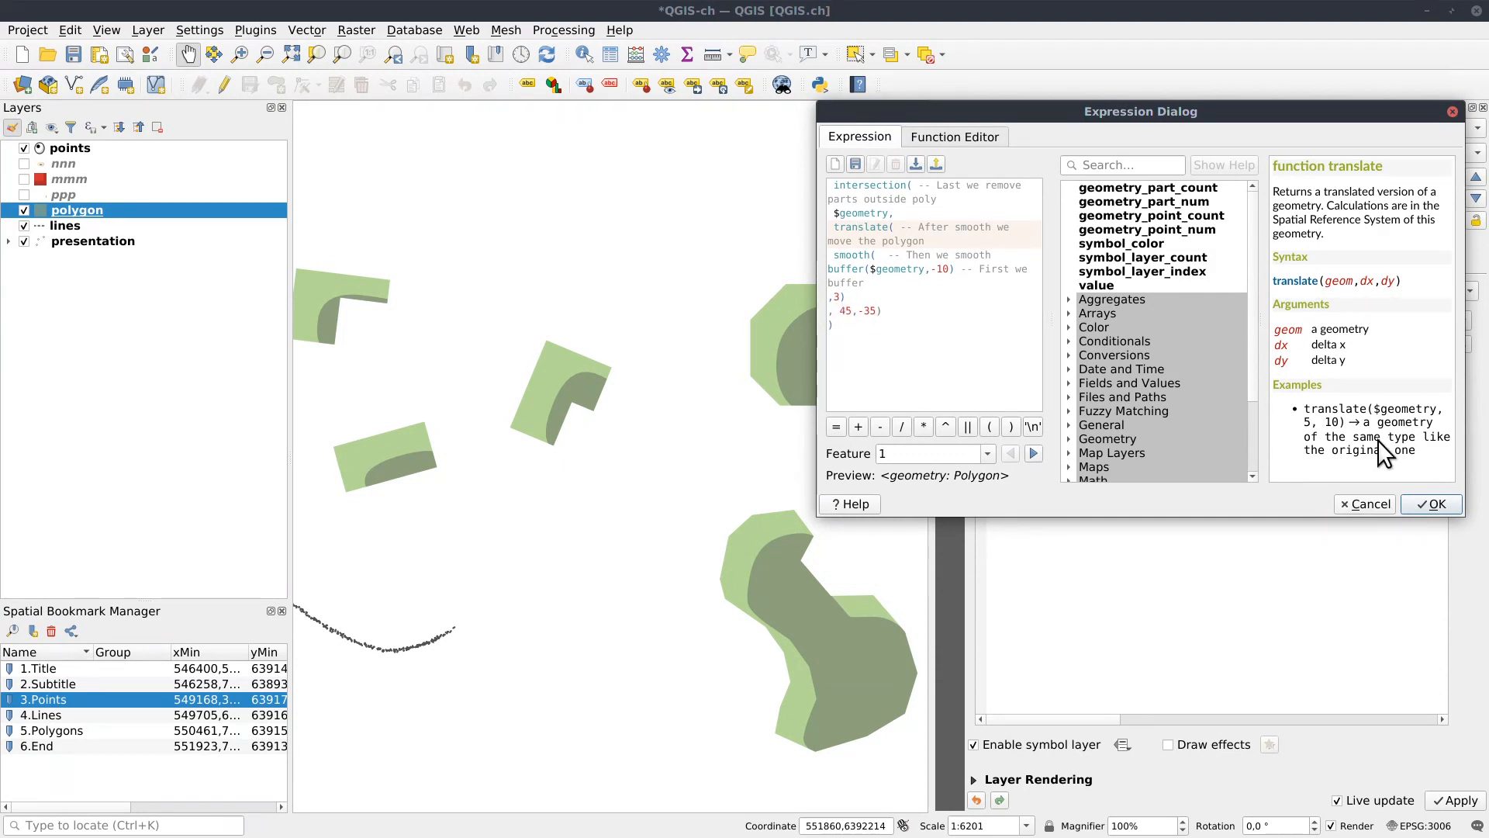
double_click(846, 311)
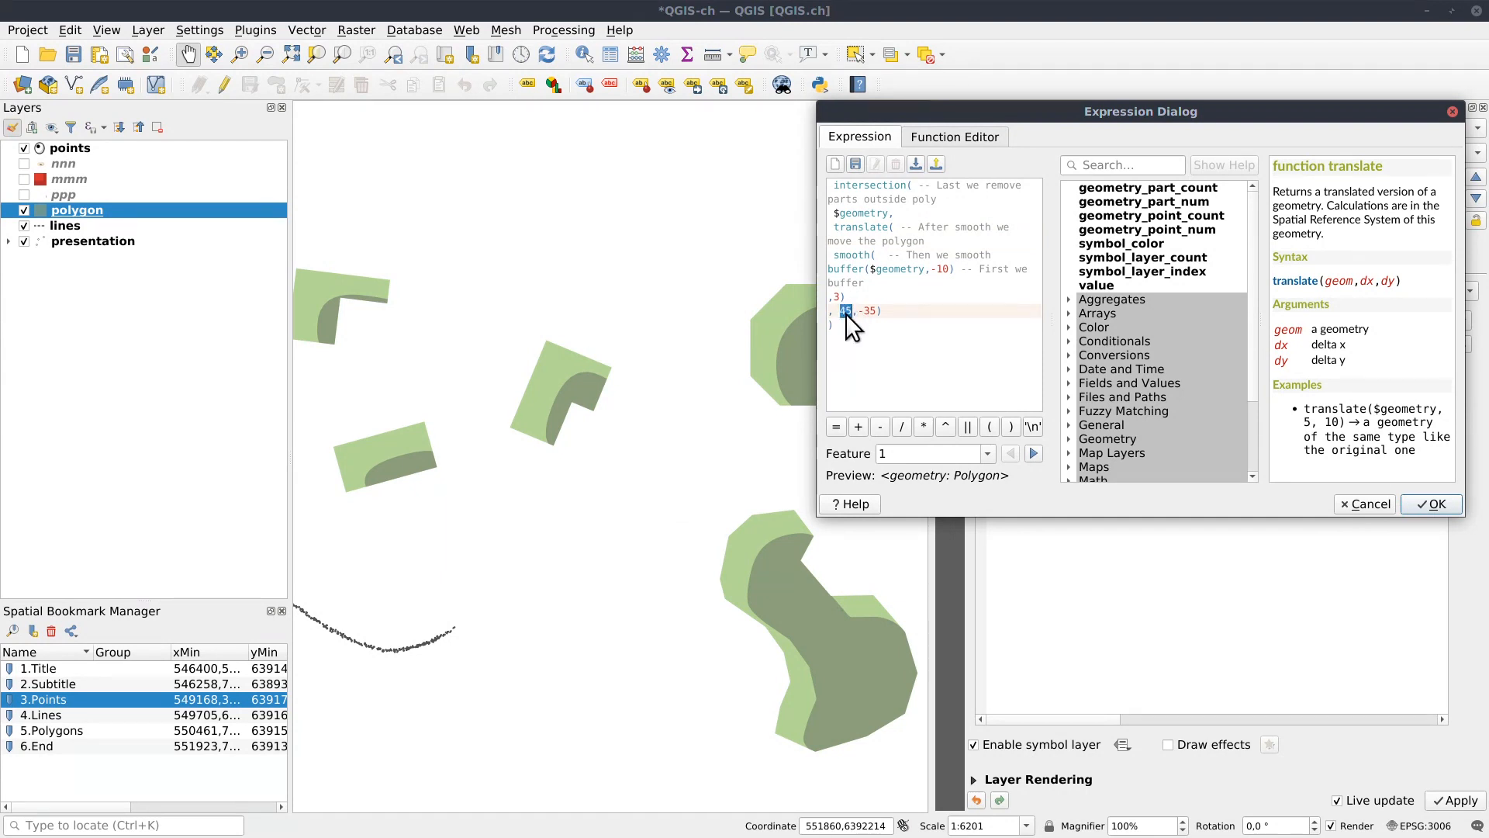
left_click_drag(857, 311, 879, 310)
left_click(870, 186)
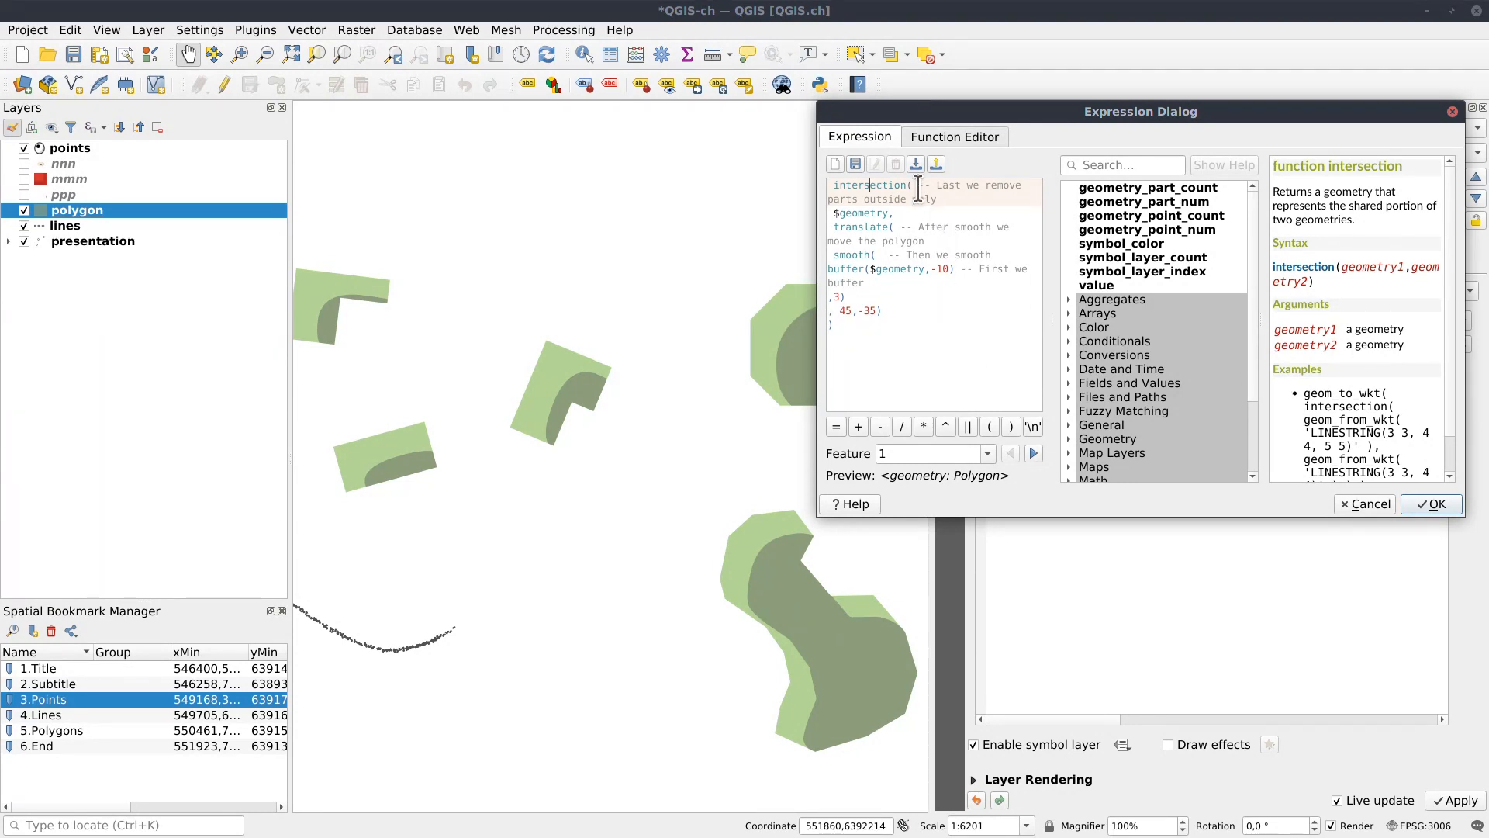
double_click(849, 212)
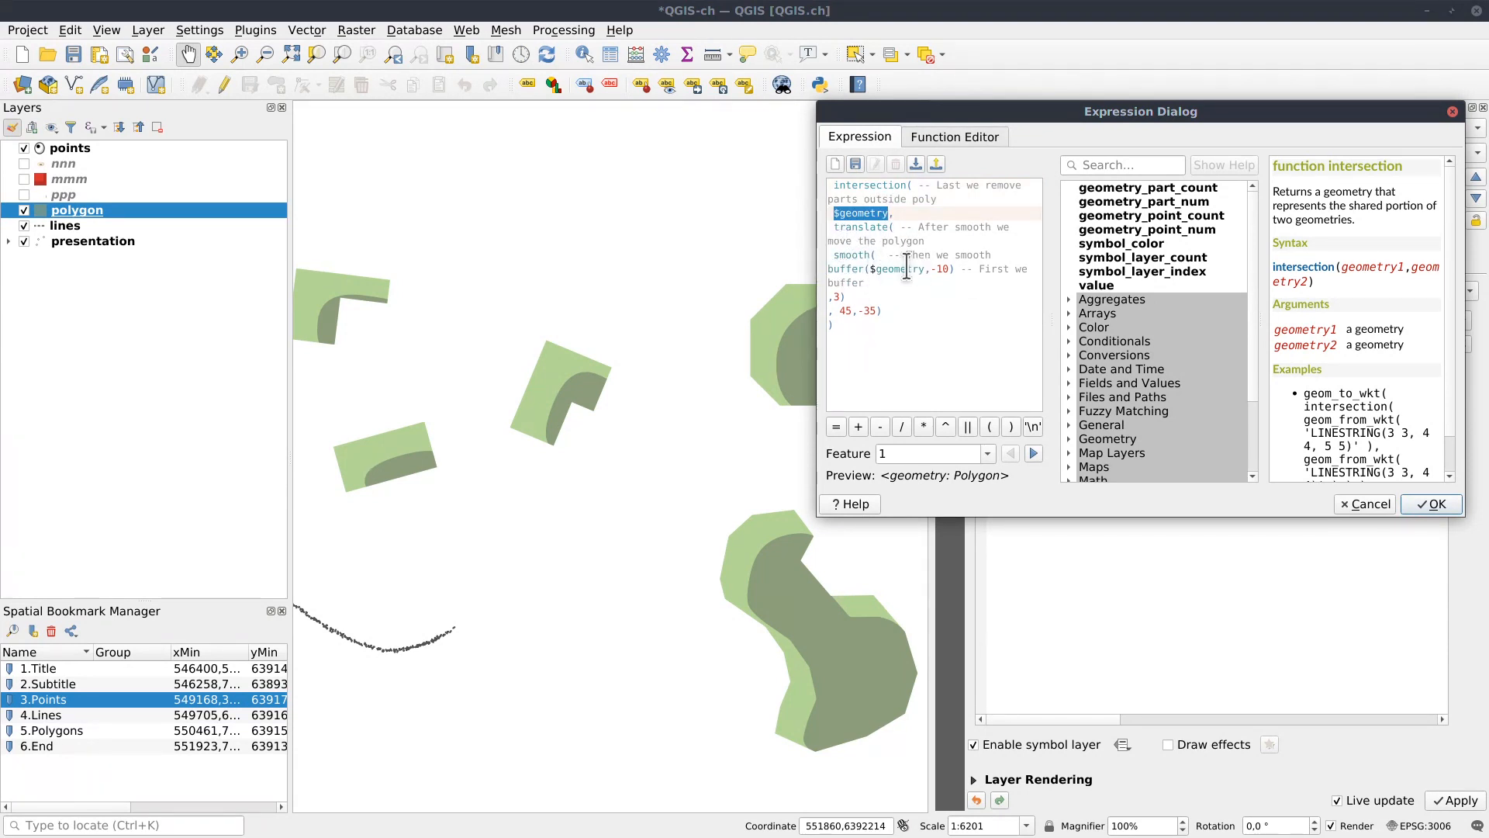
left_click(1369, 504)
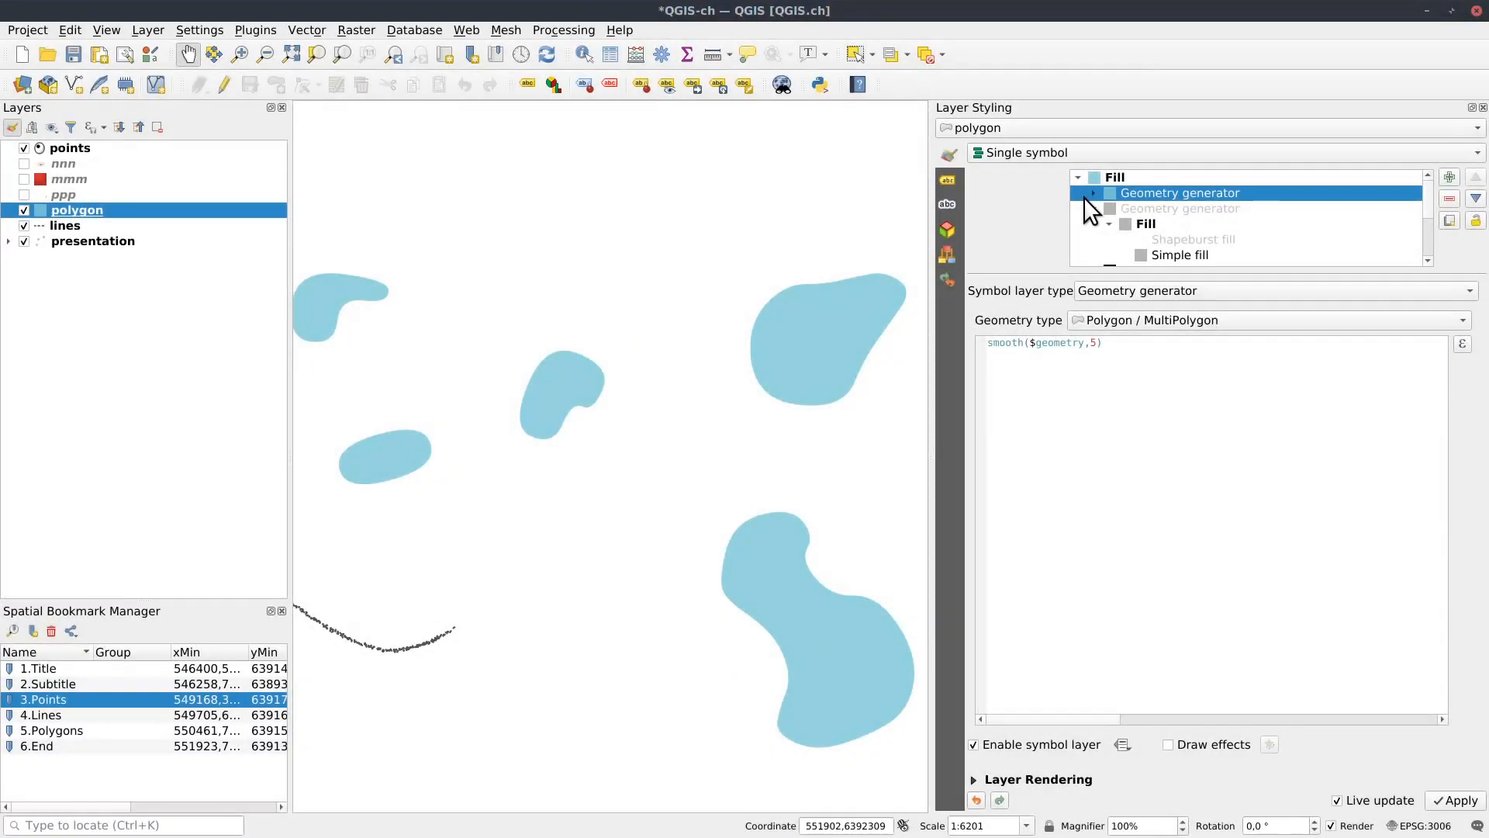
Expand the smooth($geometry,5) generator, inspect its nested smooth-simplify-buffer generator, and enlarge the text of the parent smooth expression.
left_click(1093, 193)
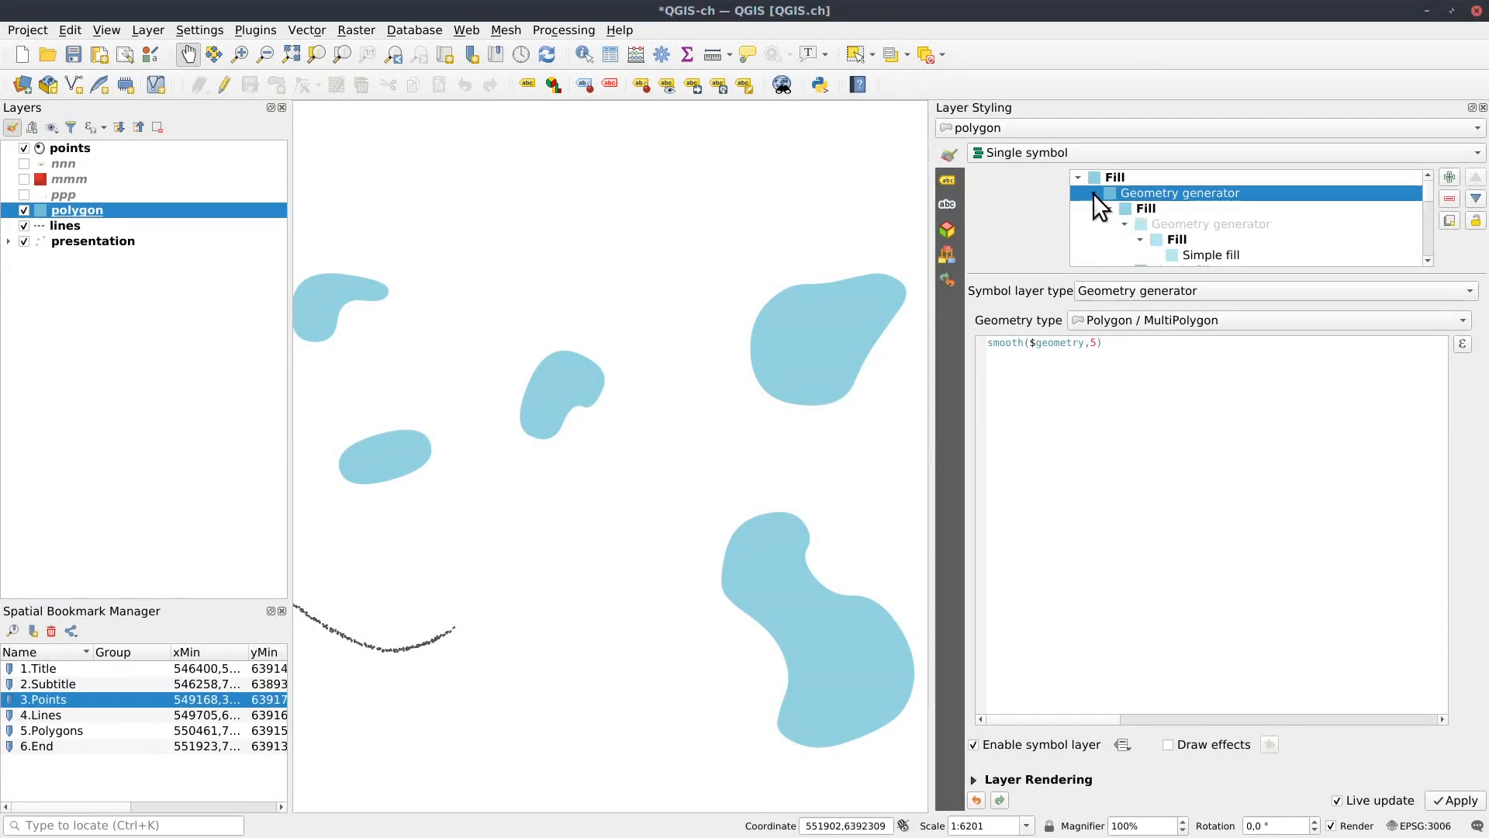
left_click(1215, 224)
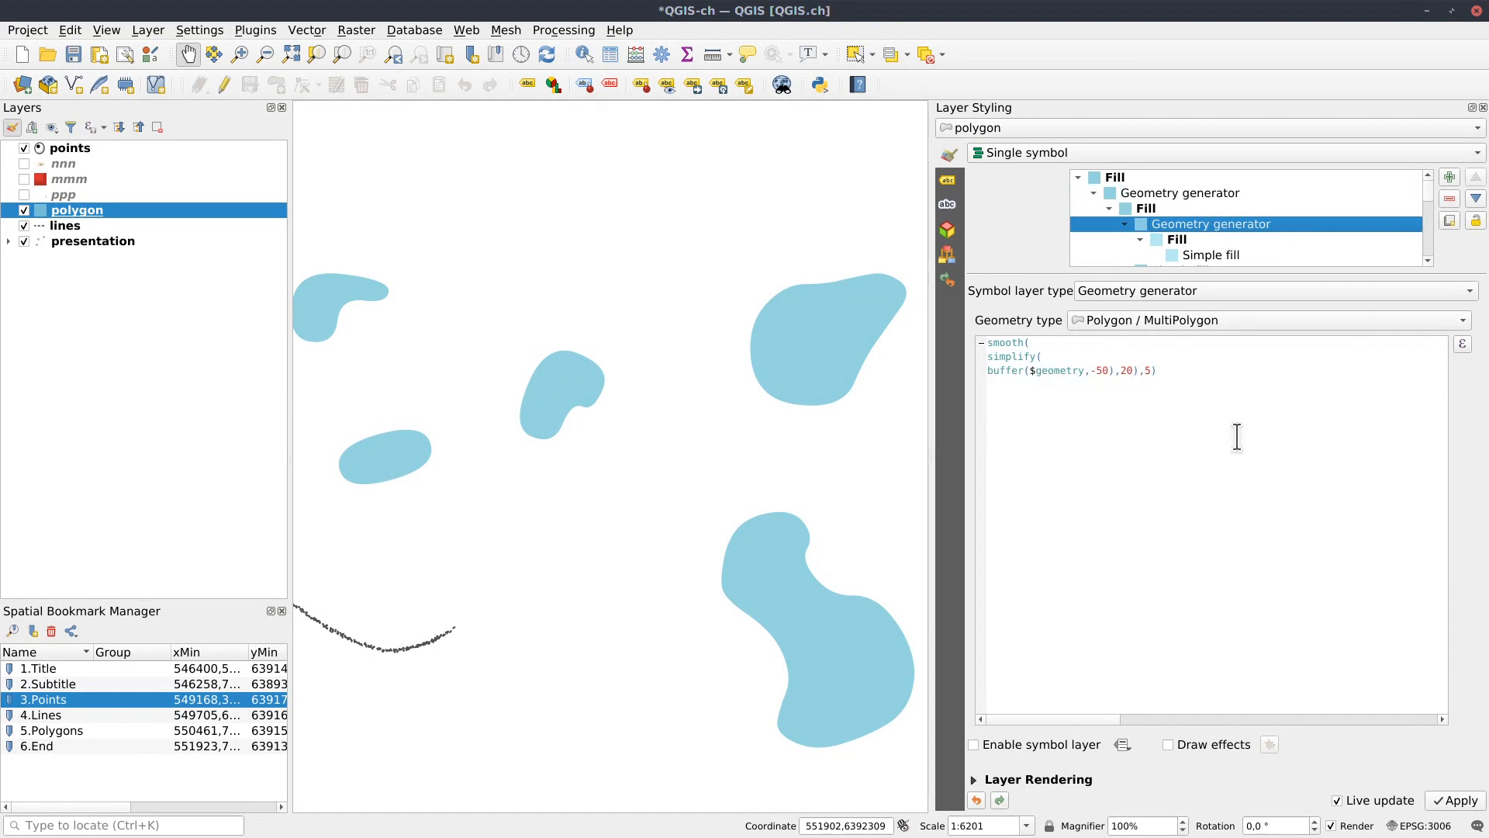
left_click(1125, 224)
left_click(1142, 192)
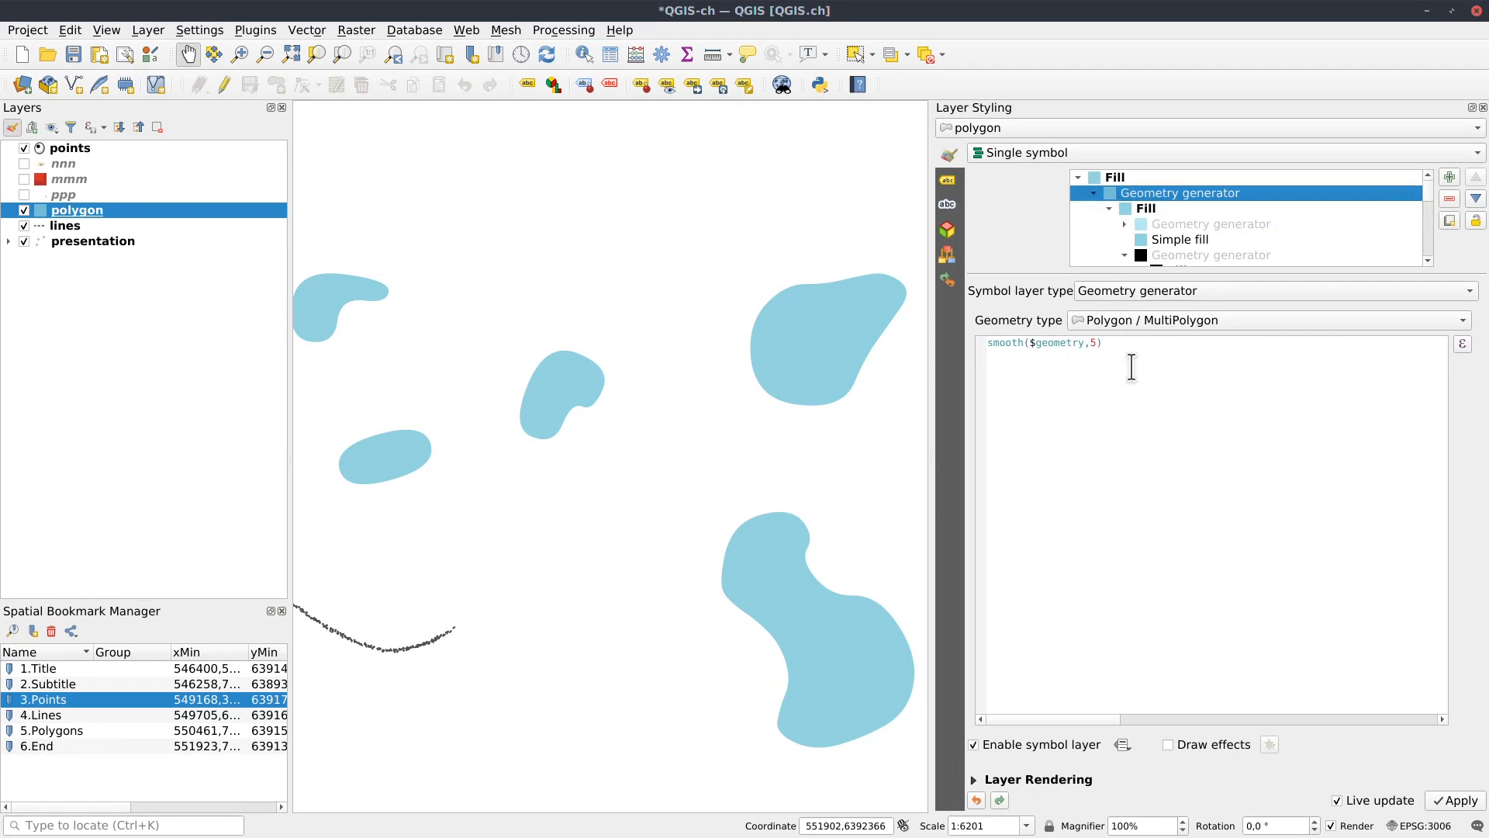
left_click(1134, 420)
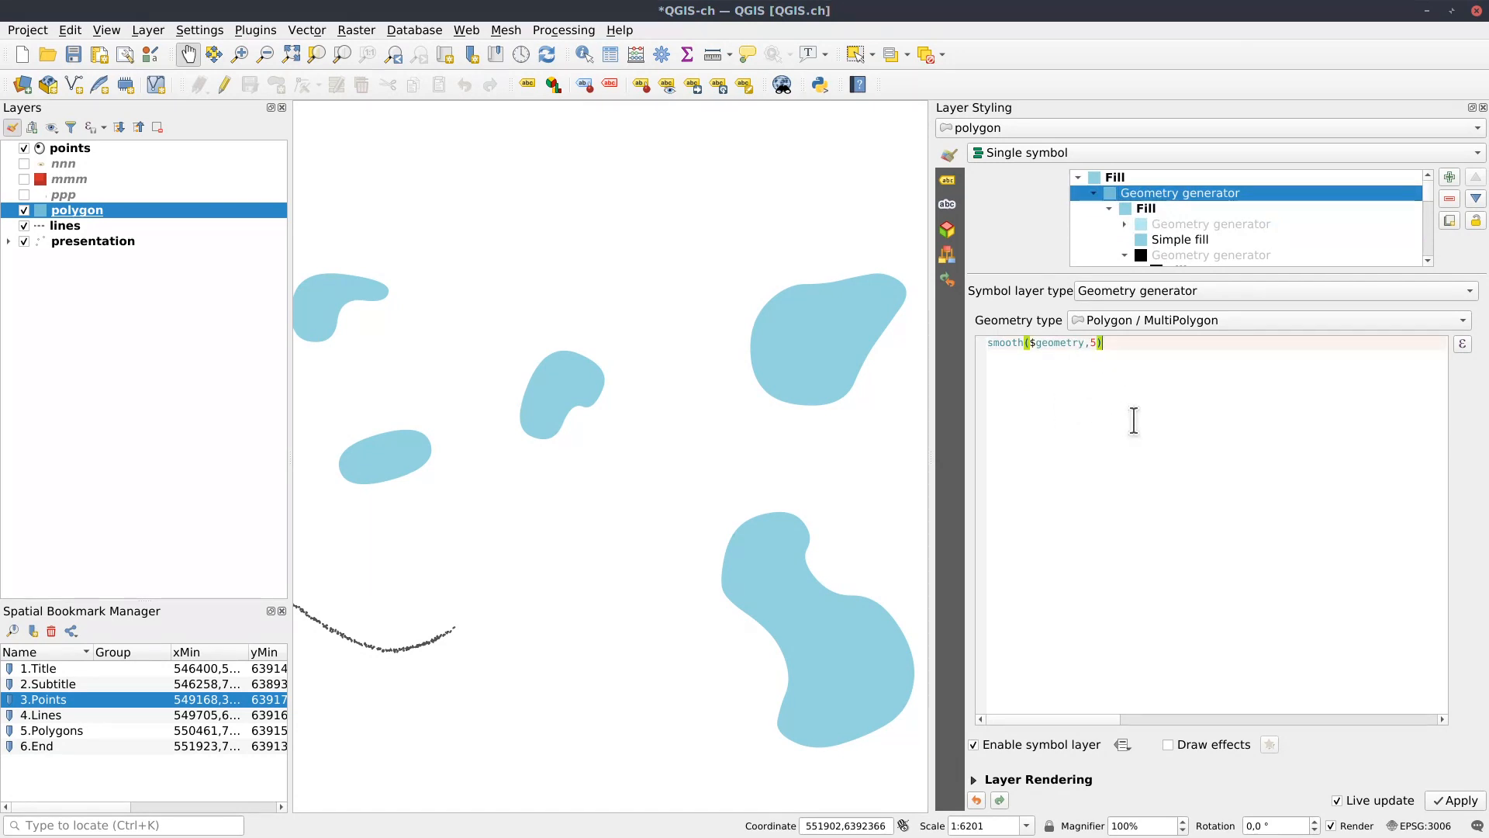
scroll(1134, 419, "up", 6, "ctrl")
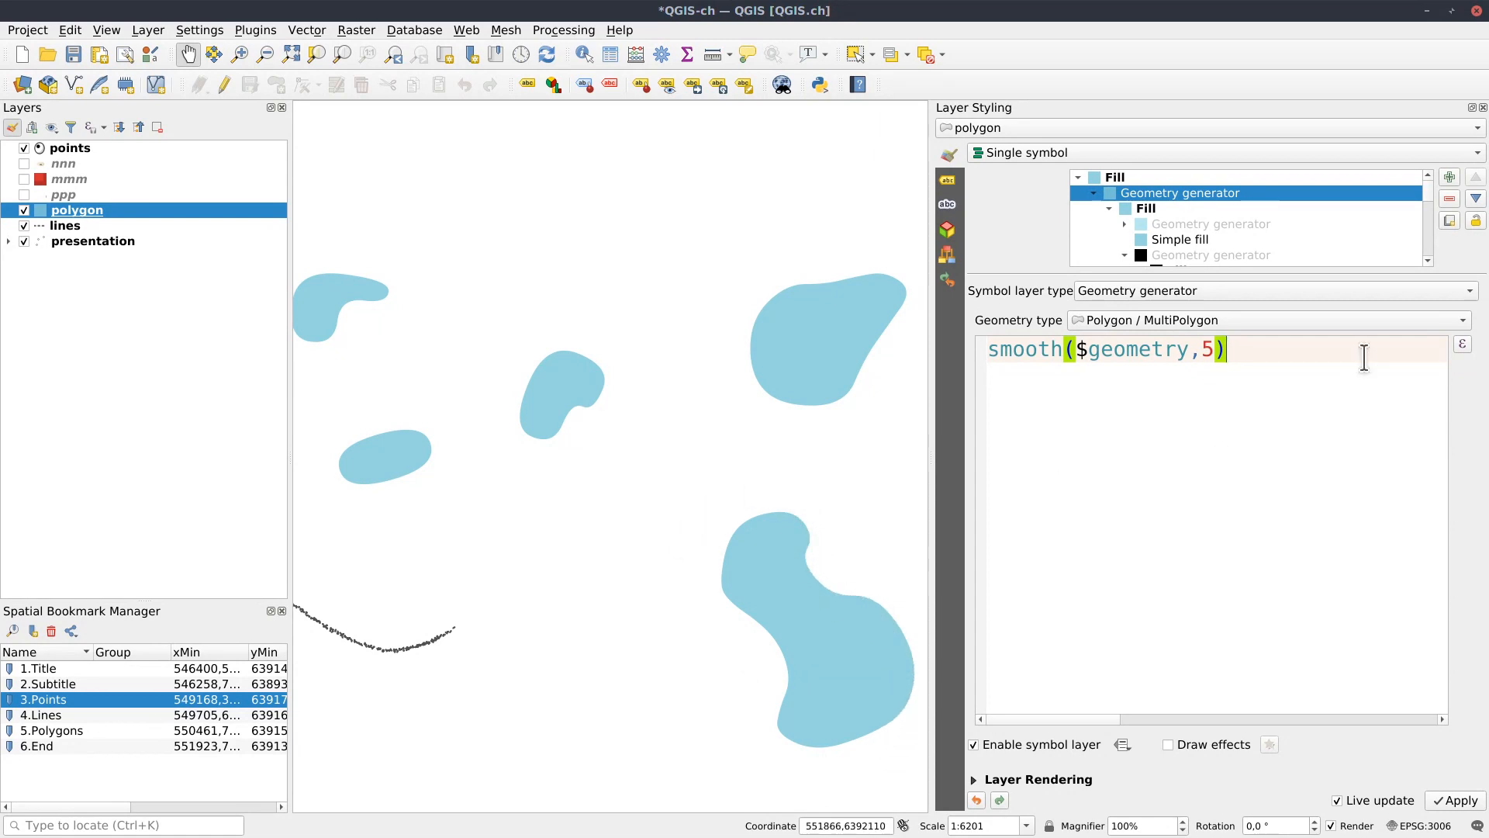
Turn on draw effects for the simple fill under the smooth generator and enable an Inner Shadow with a −38° offset angle.
left_click_drag(653, 455, 714, 438)
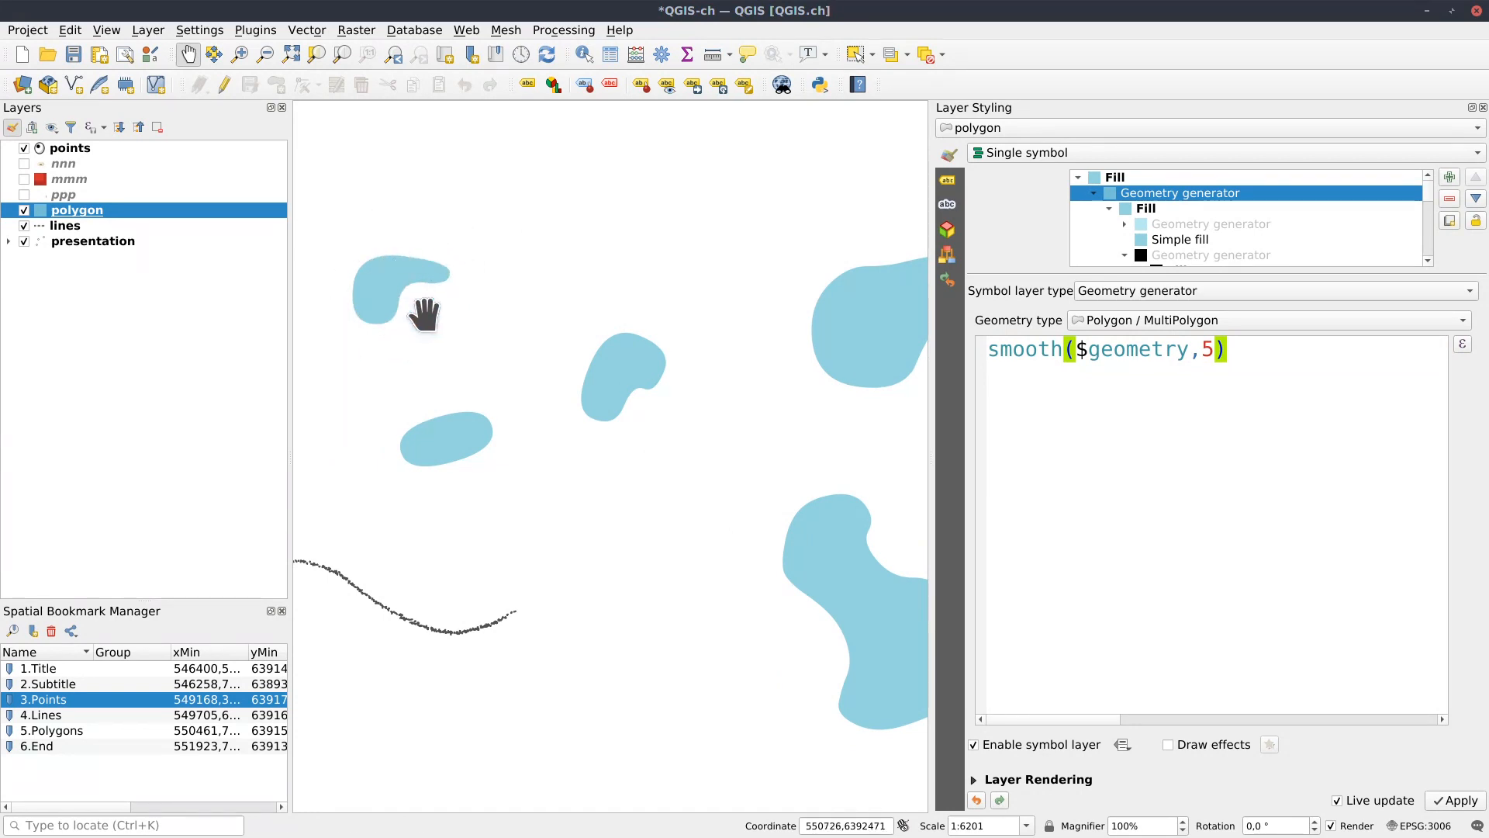
left_click(1197, 237)
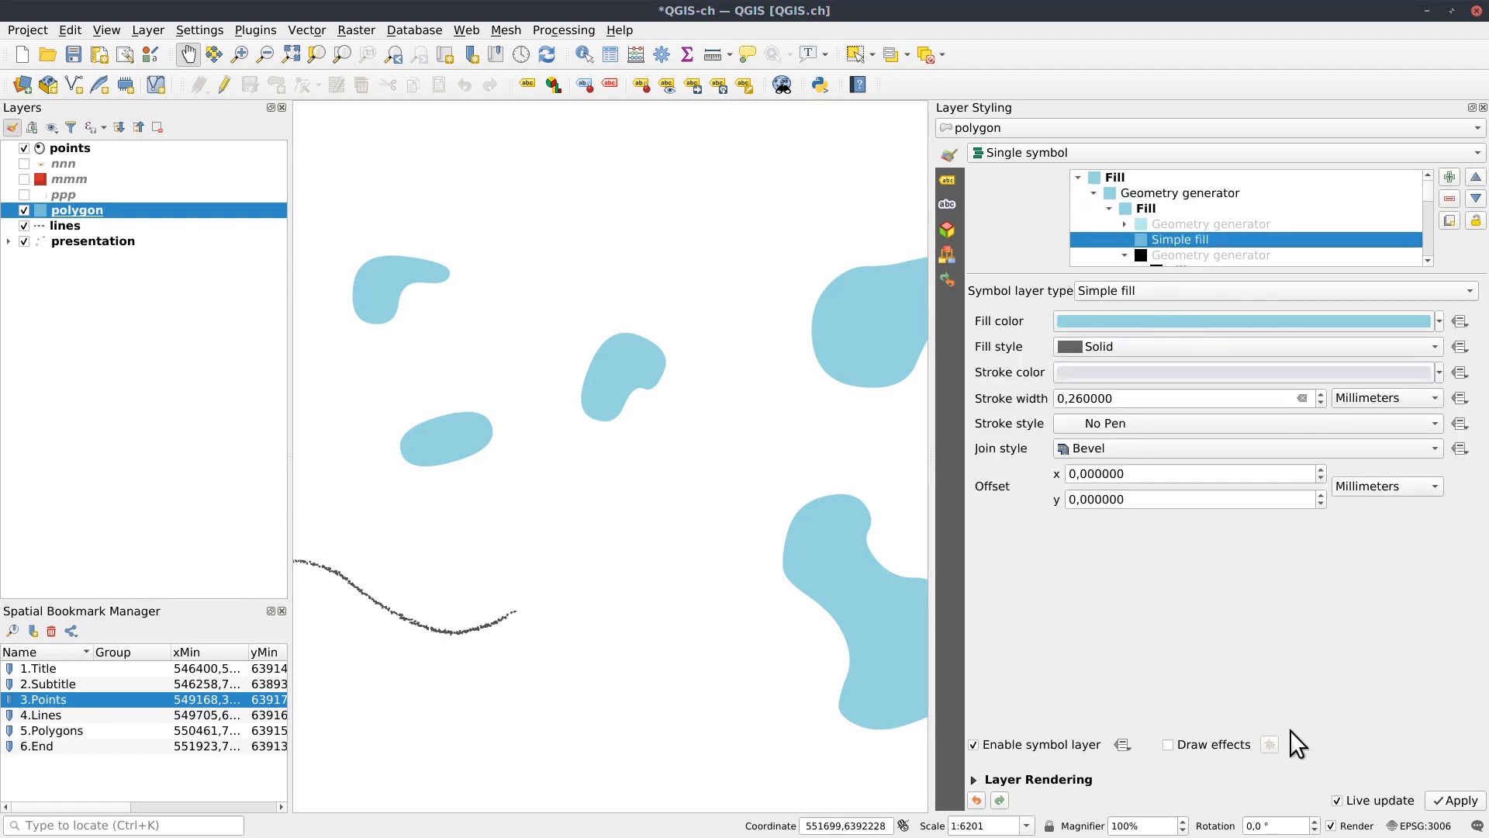
left_click(1166, 744)
left_click(1269, 744)
left_click(1114, 188)
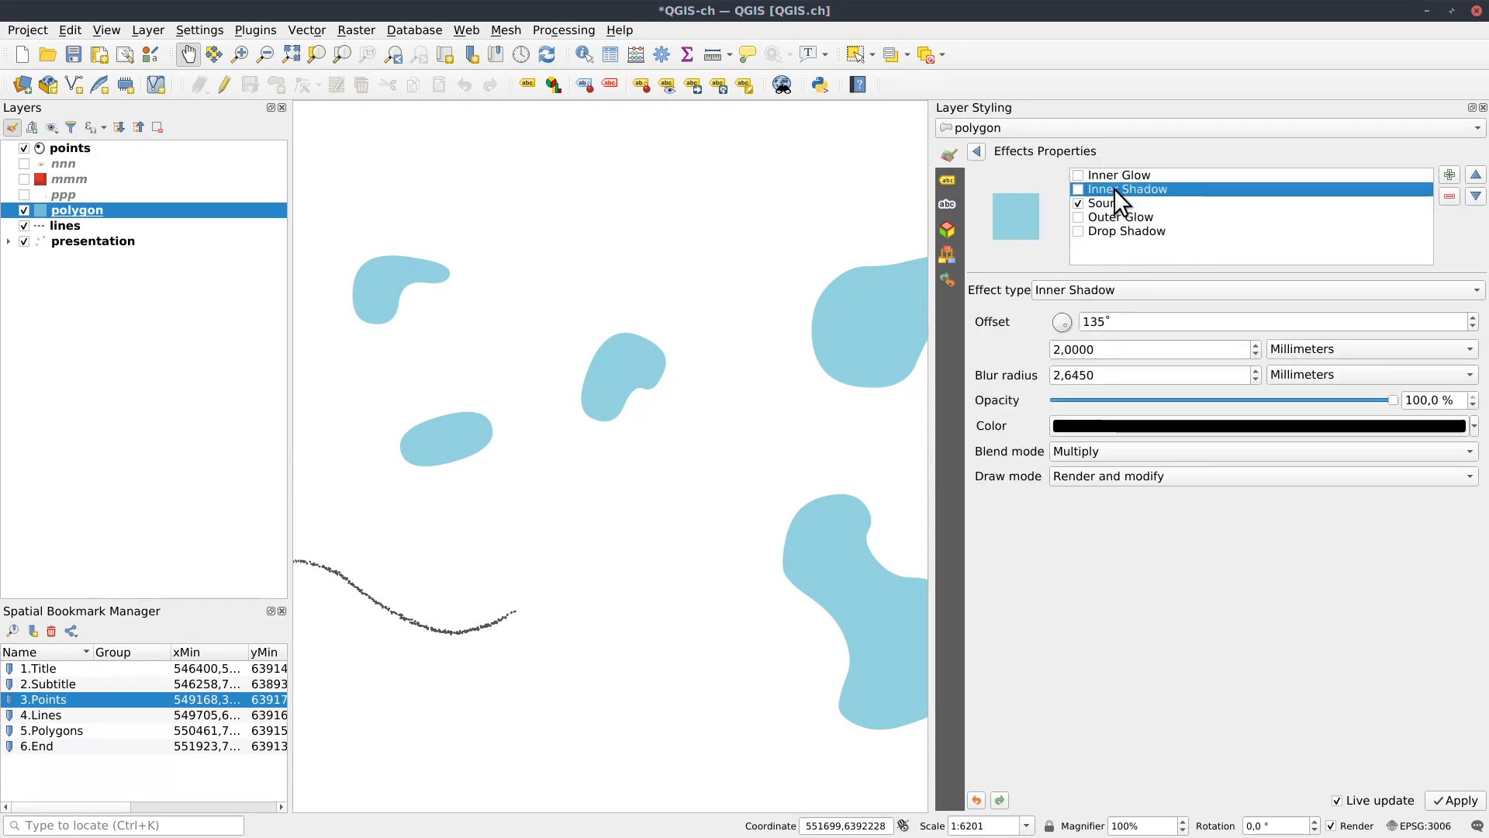
left_click(1077, 190)
left_click_drag(1064, 318, 1048, 301)
Set the inner shadow's blur radius to 0 and its opacity to 11.5%.
left_click_drag(1116, 374, 934, 356)
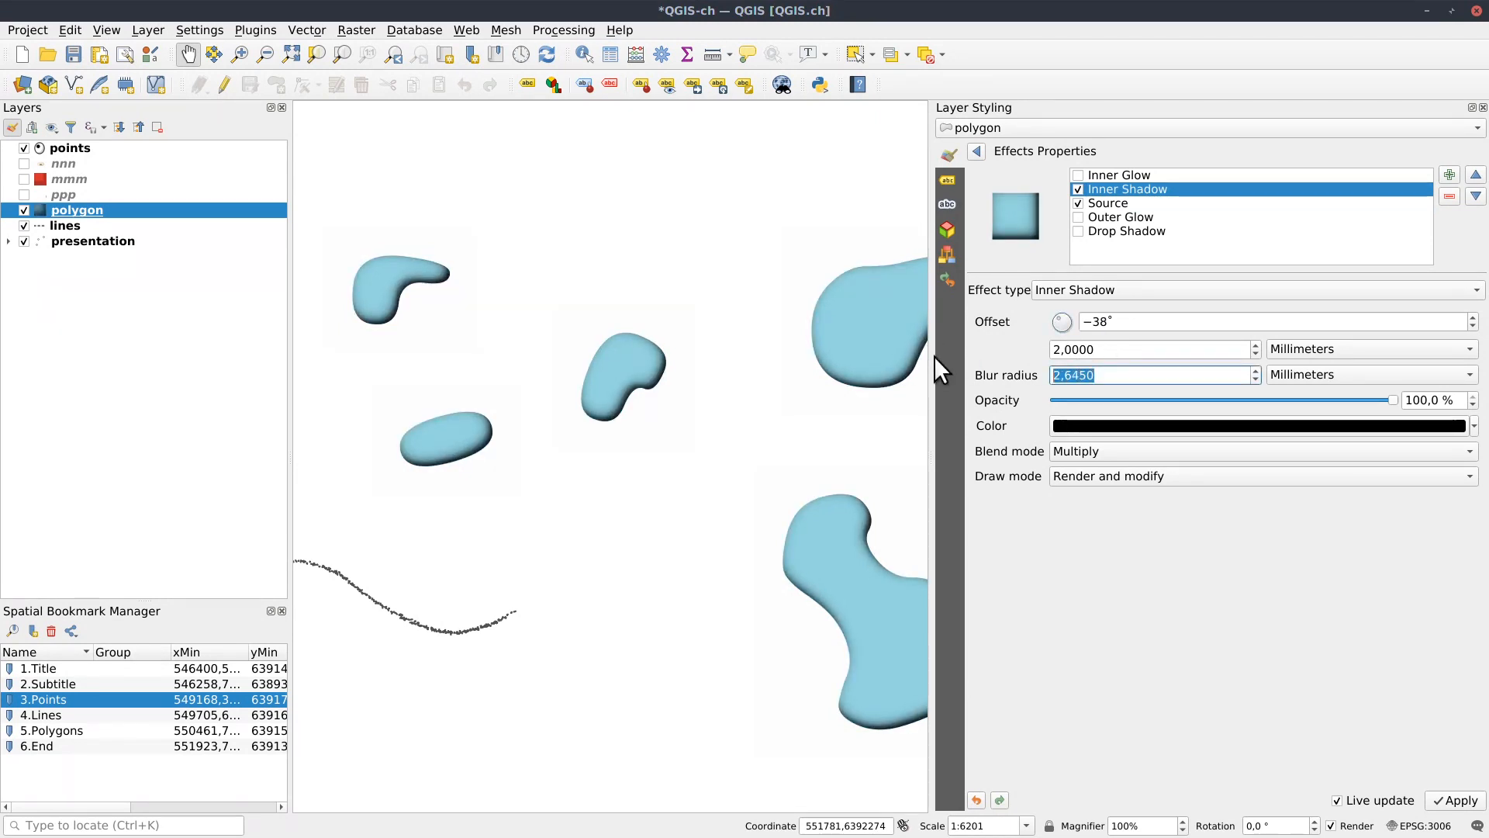
type("0")
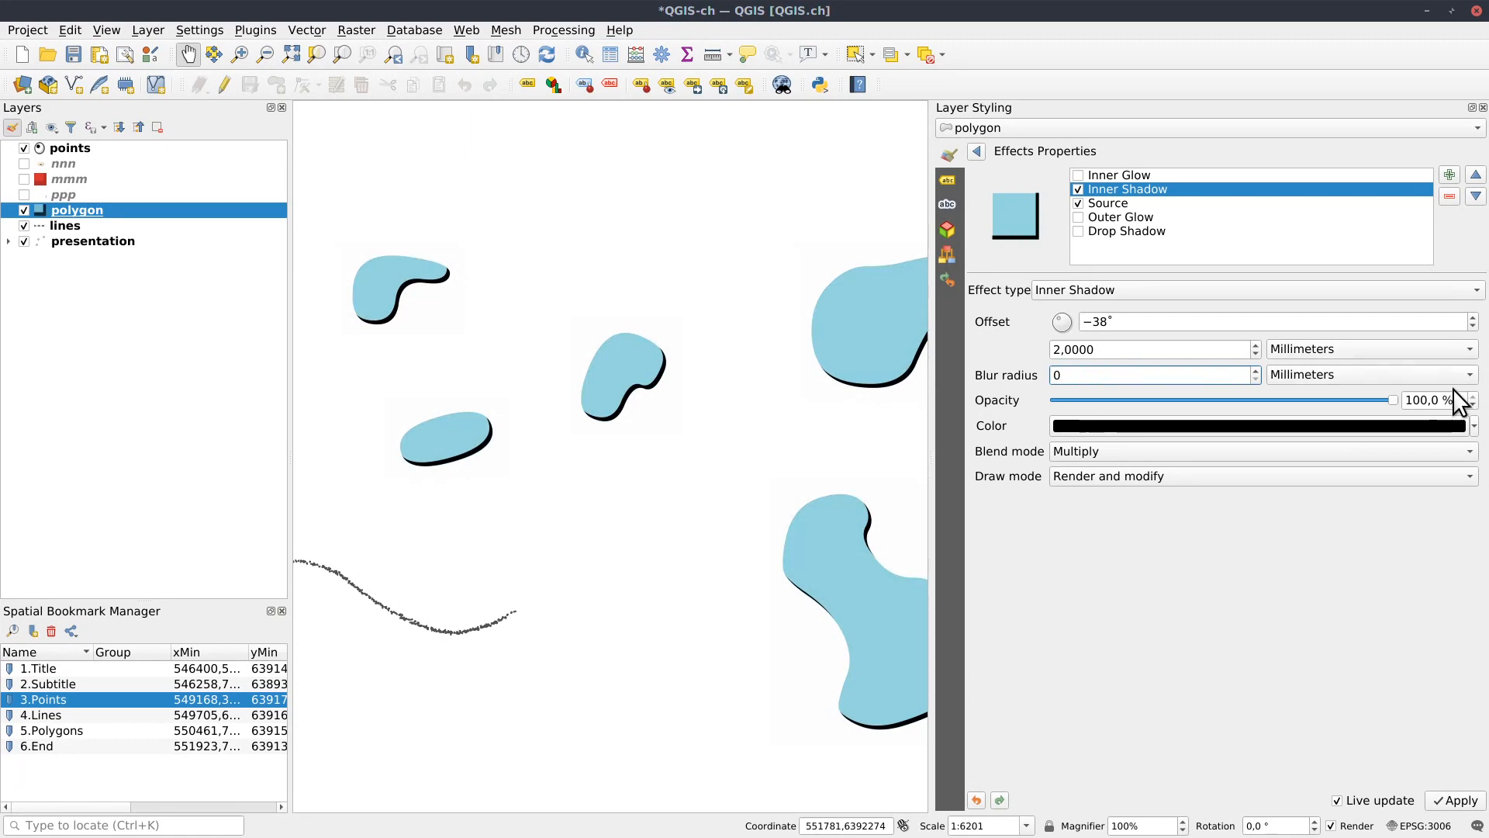
left_click_drag(1393, 401, 1092, 403)
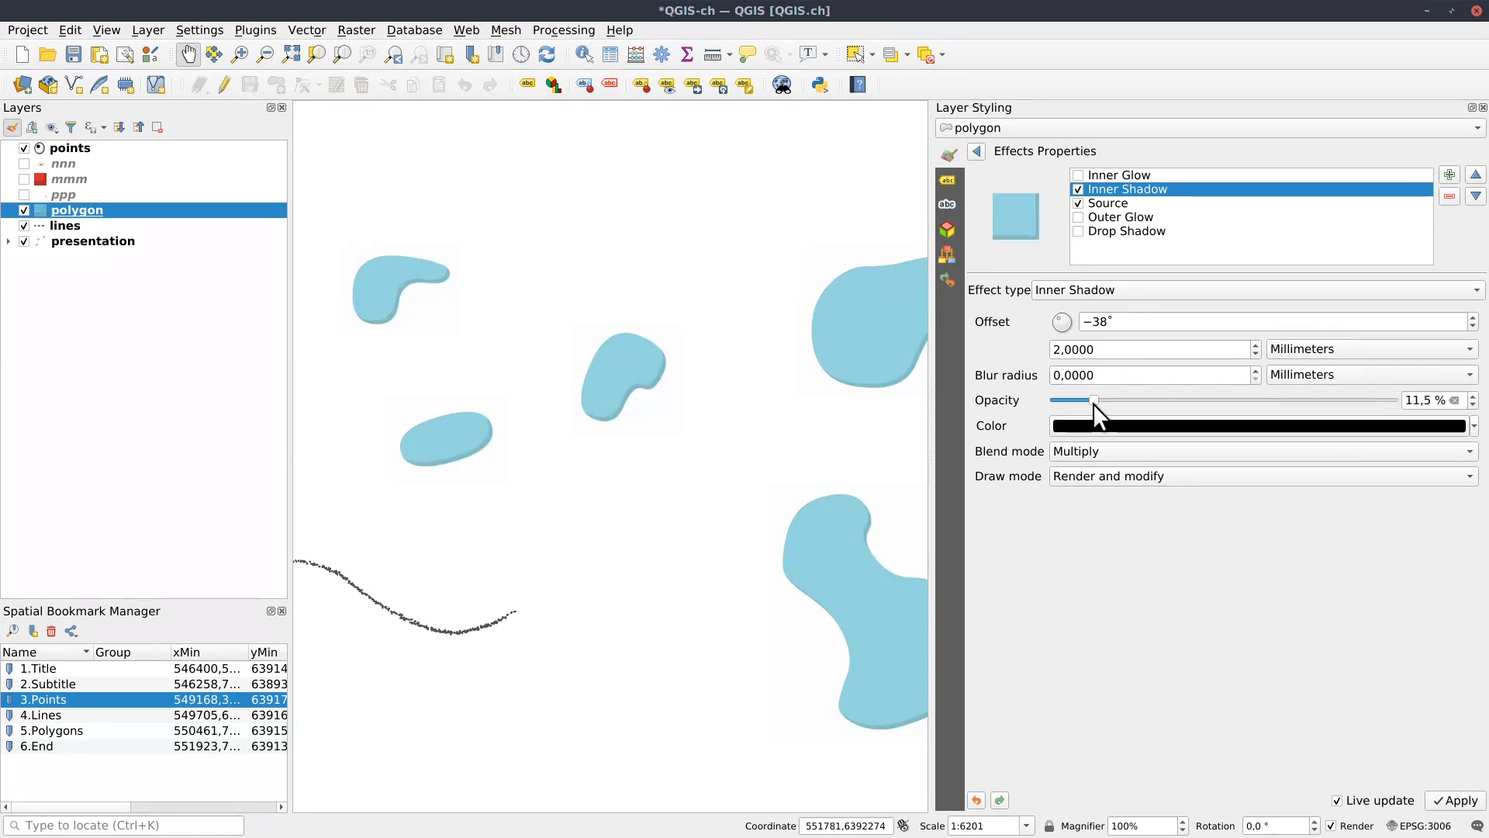
Set the inner shadow's offset distance to 3.4 millimeters and return to the simple fill's properties.
left_click_drag(801, 450, 749, 445)
scroll(1096, 346, "down", 8)
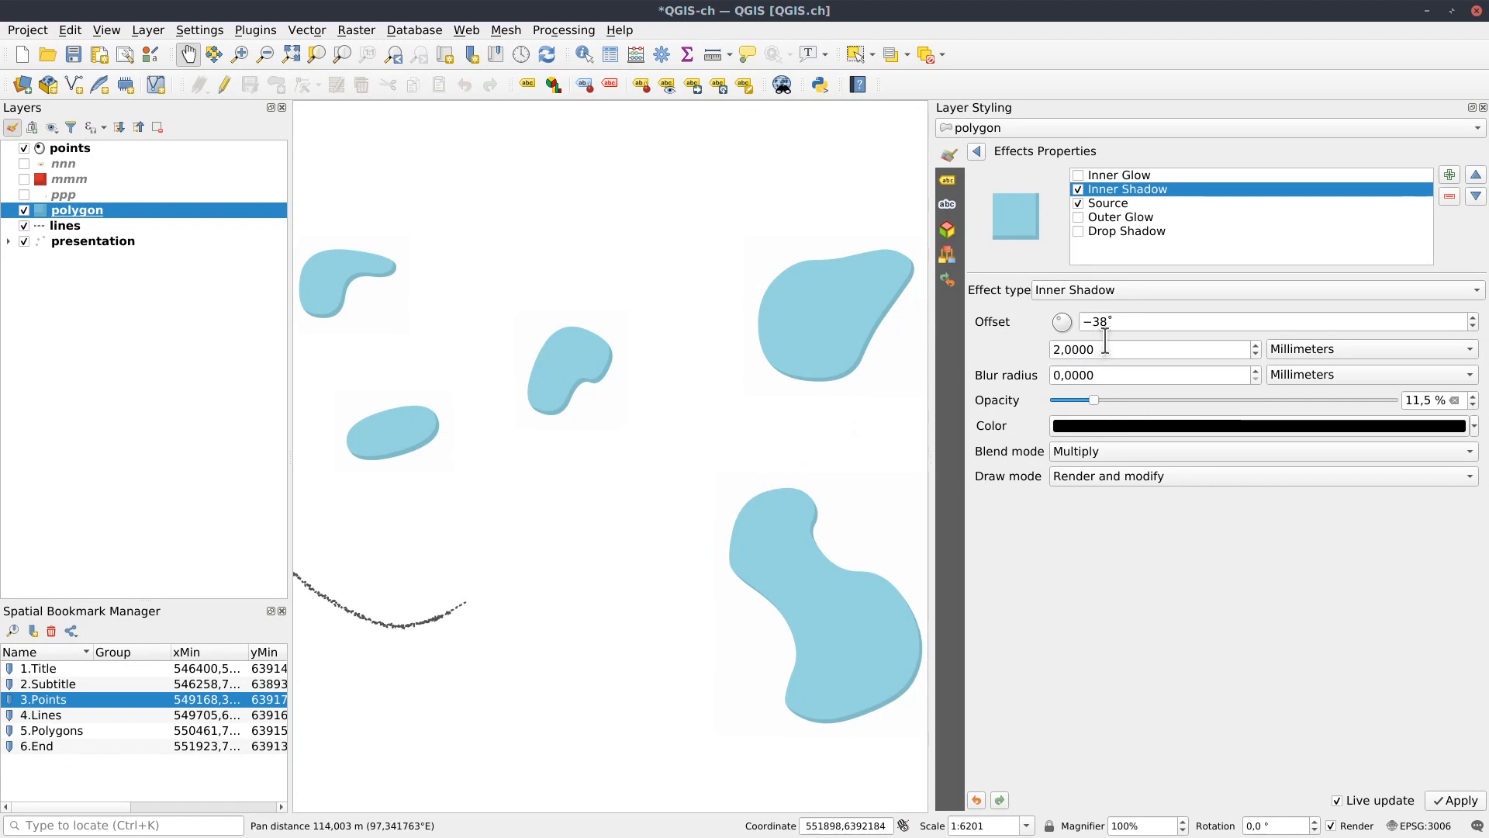
scroll(1105, 346, "down", 2)
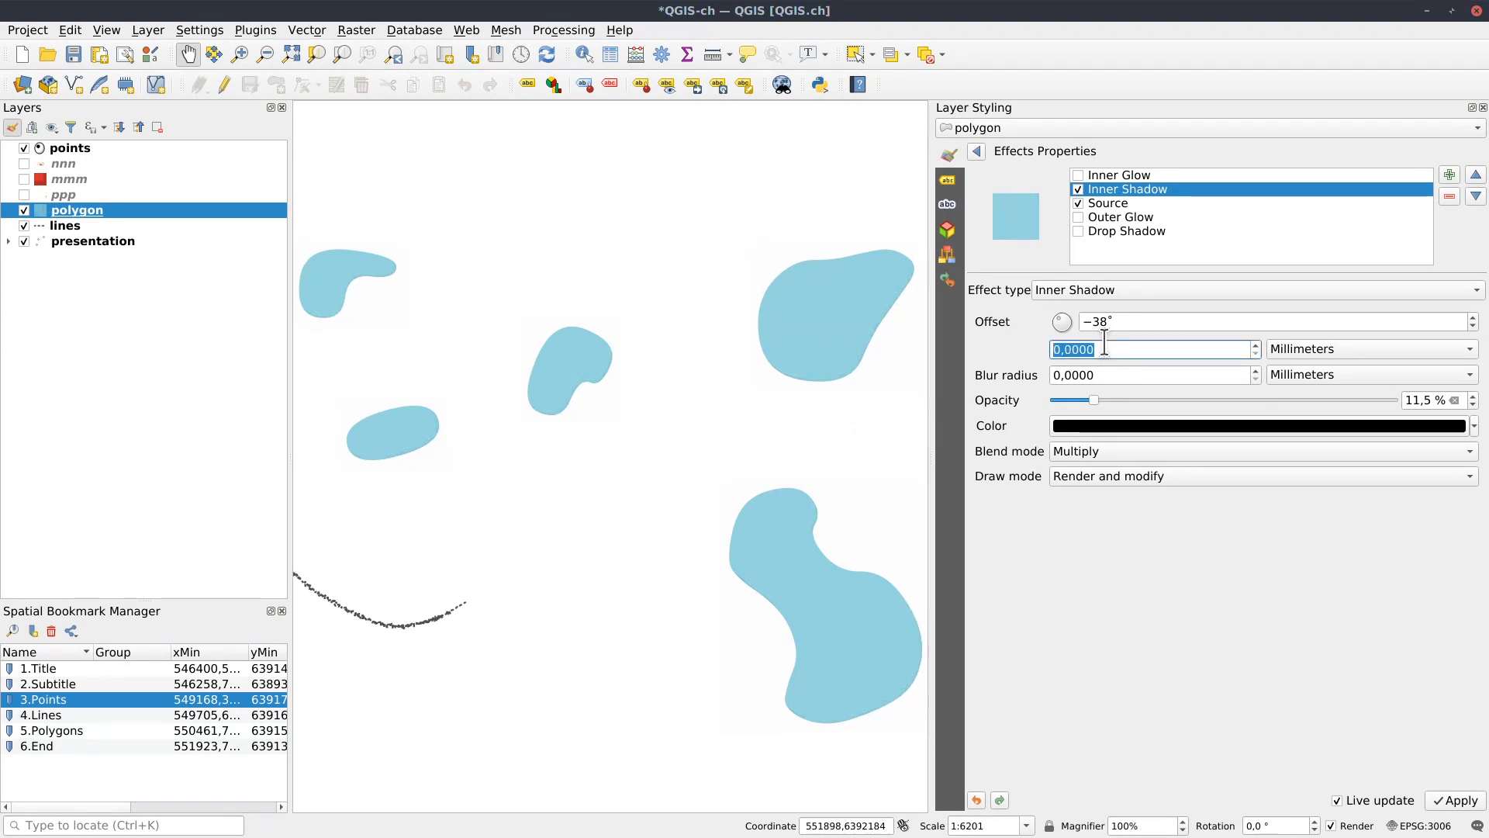
scroll(1104, 343, "up", 14)
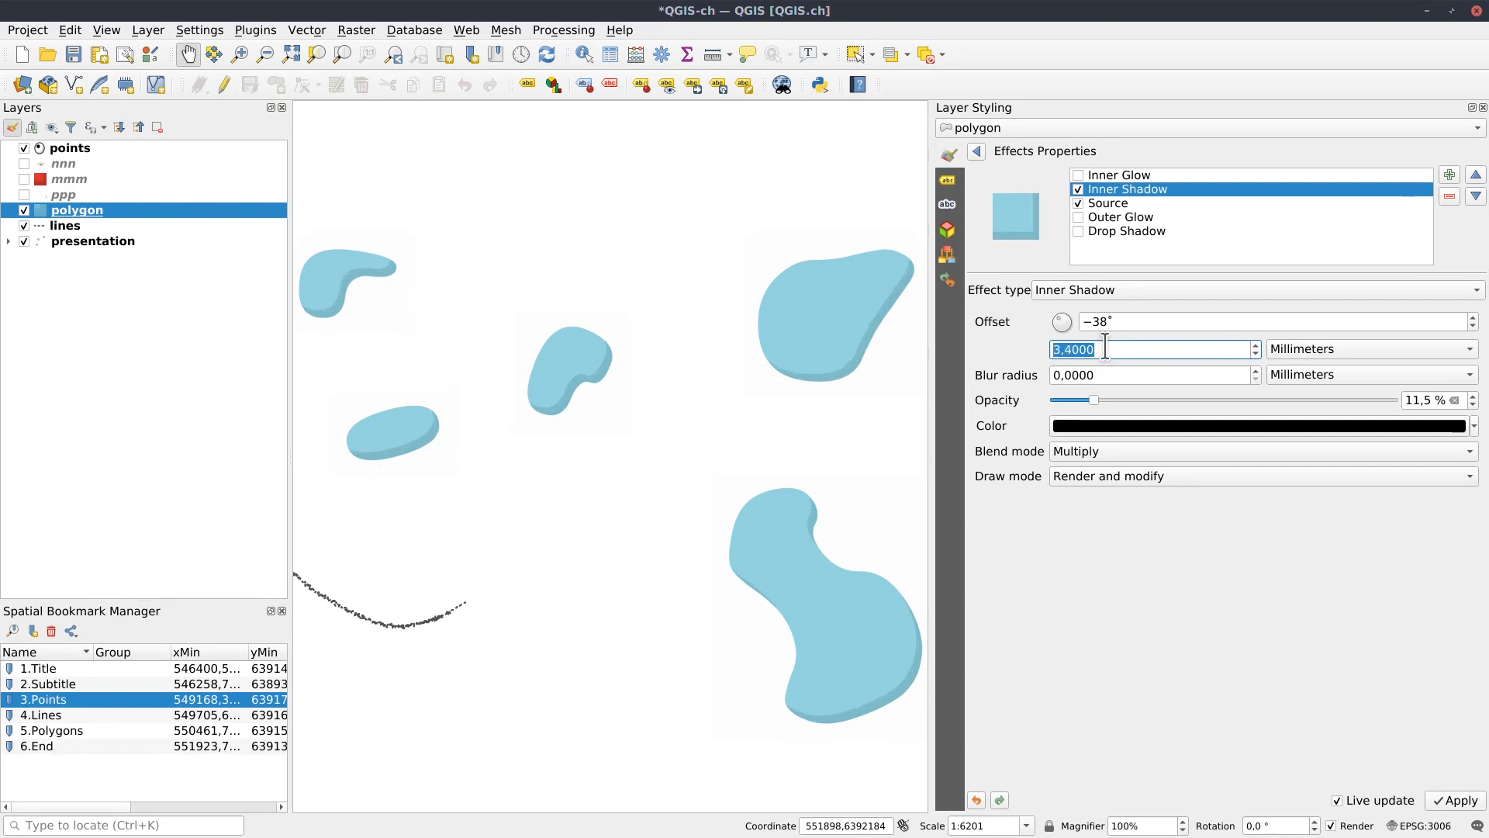
left_click_drag(858, 630, 859, 639)
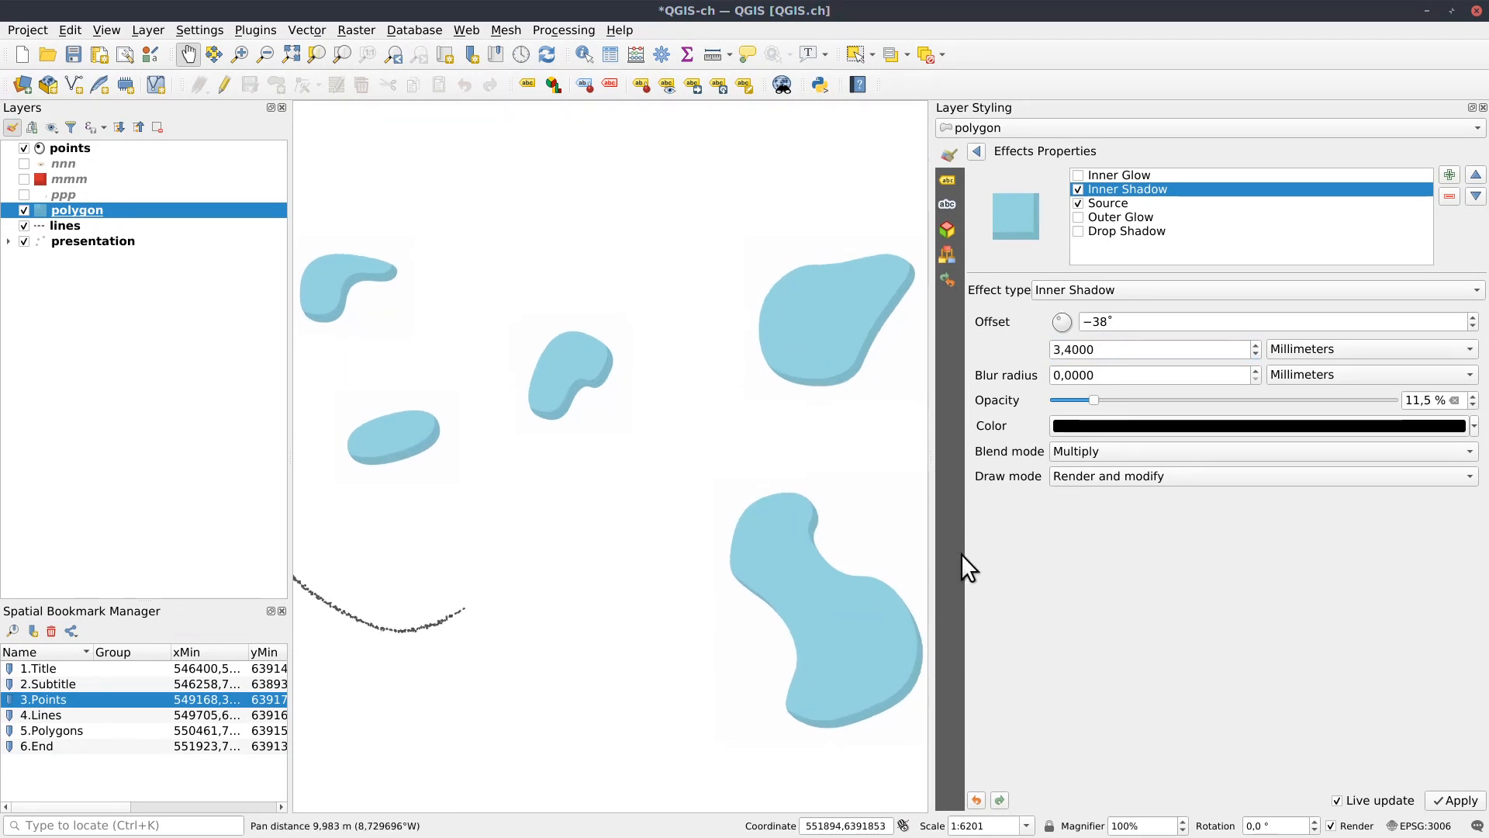
left_click(977, 152)
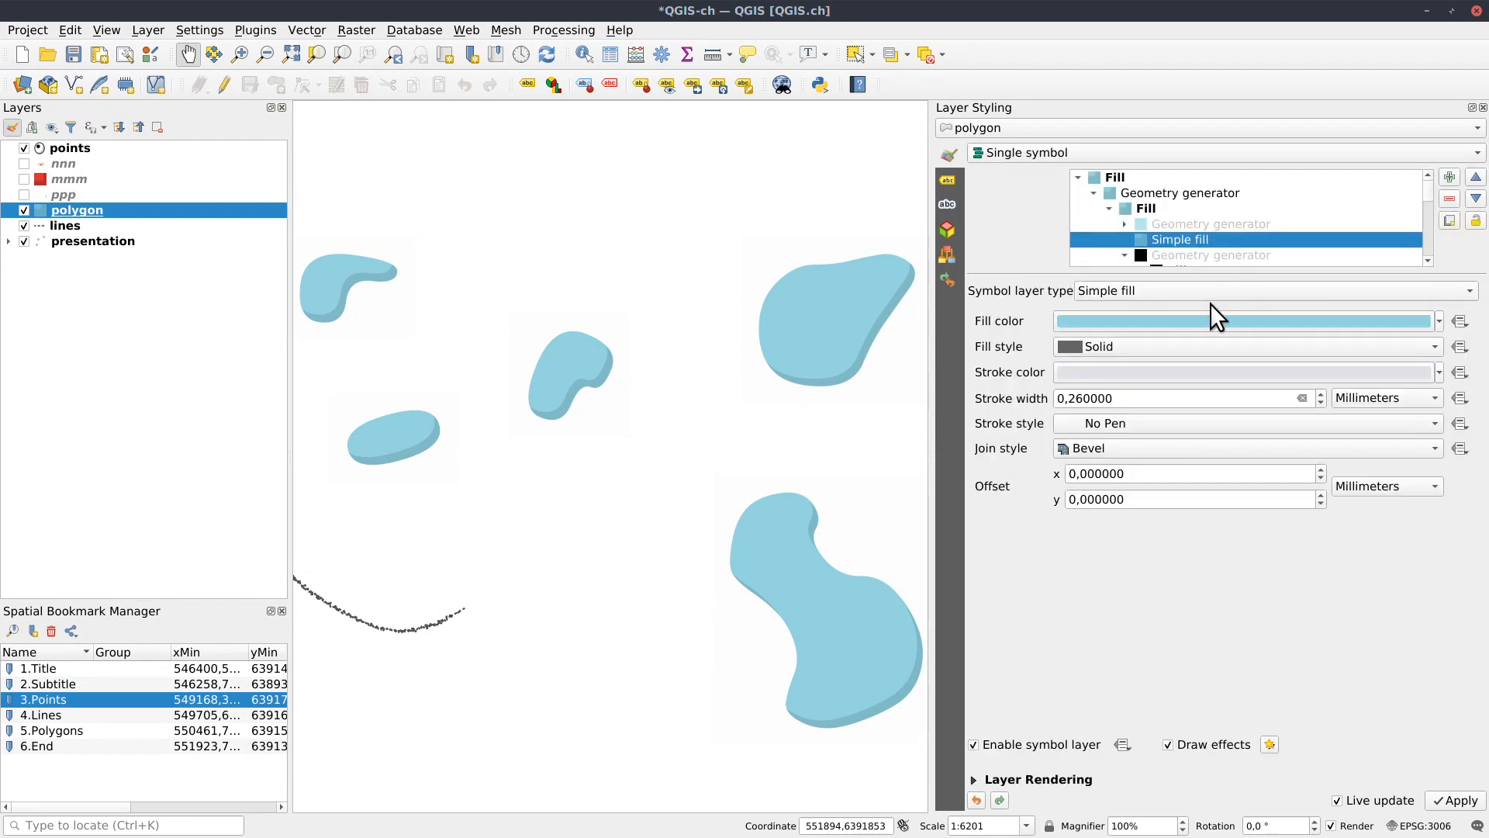
Review the nested smooth-simplify-buffer generator's expression with enlarged text, including its −50 and 20 values, and enable that symbol layer.
left_click(1209, 223)
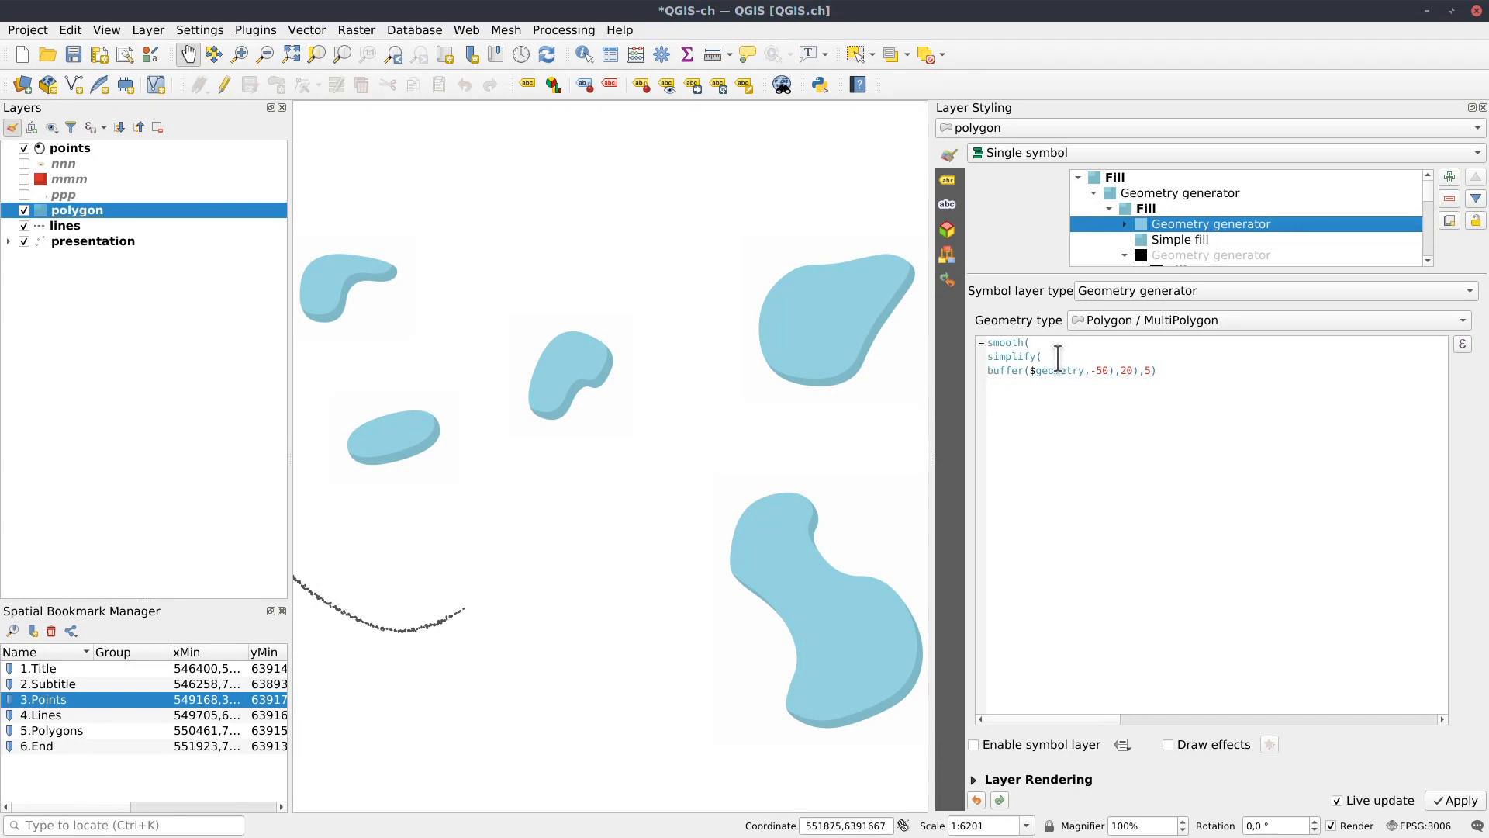
left_click_drag(1091, 371, 1115, 372)
scroll(1311, 503, "up", 8)
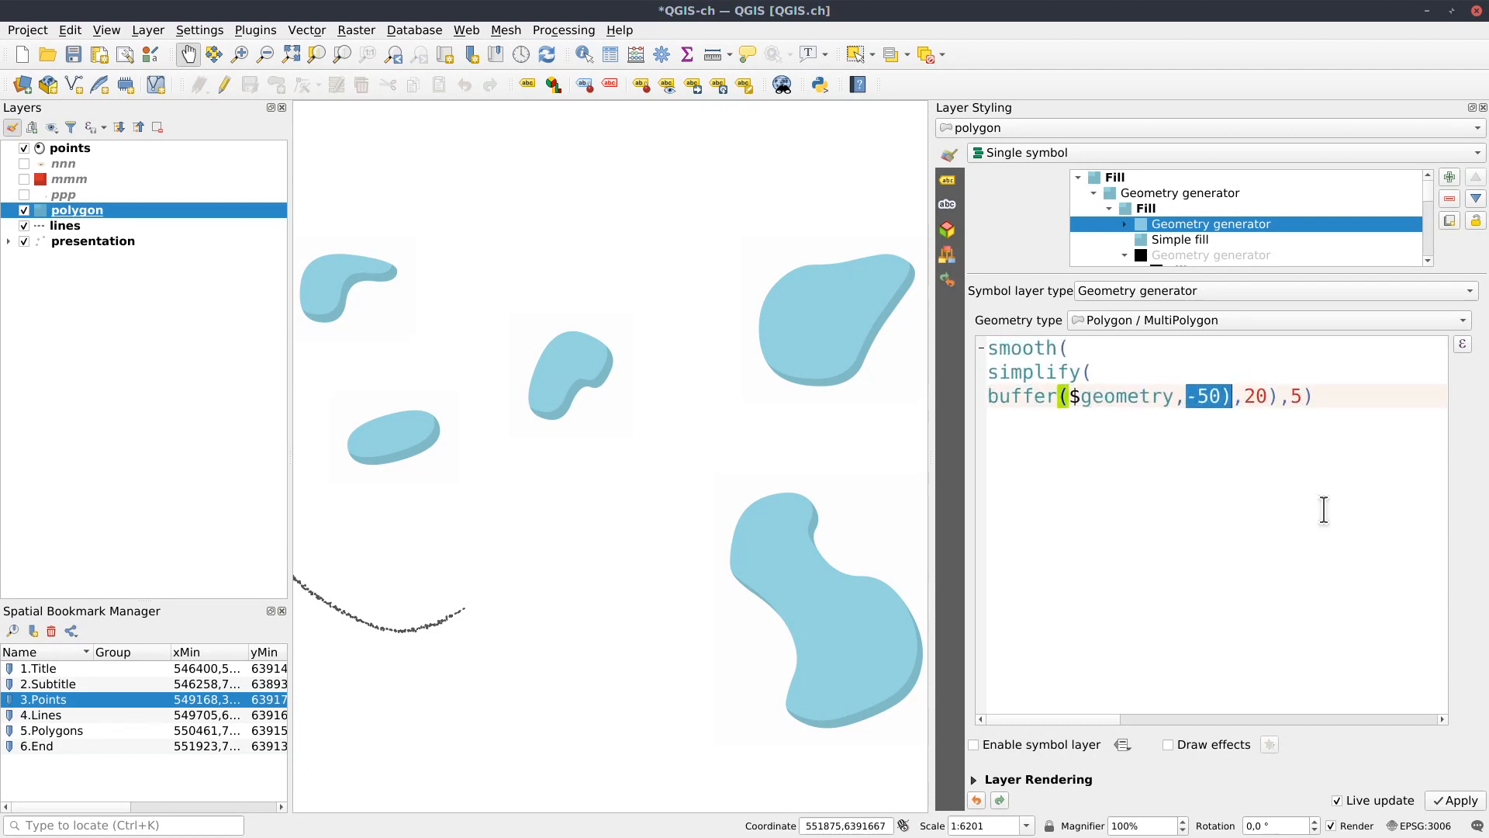
left_click(1081, 394)
double_click(1250, 397)
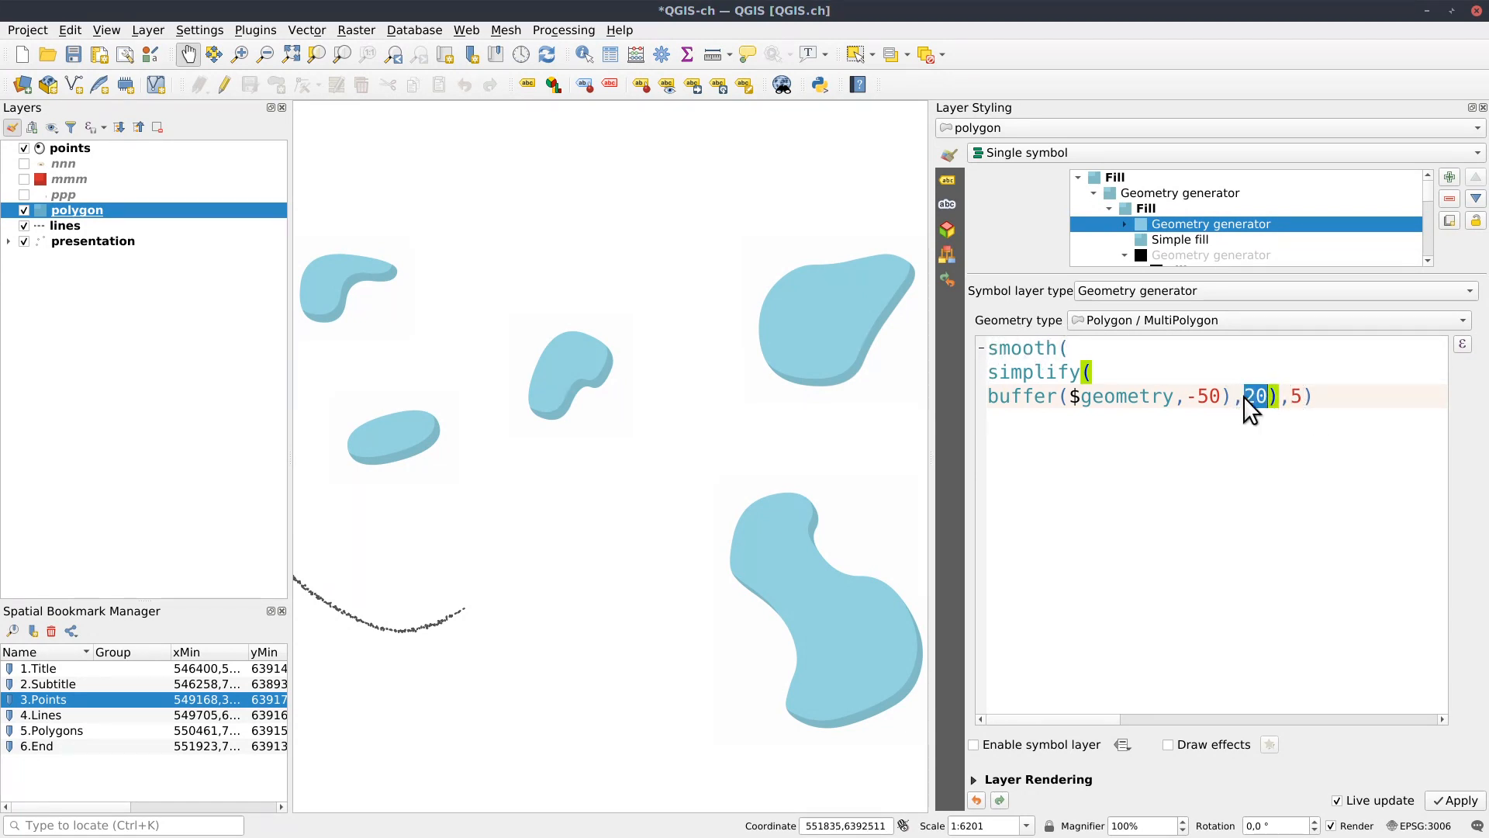
left_click(973, 745)
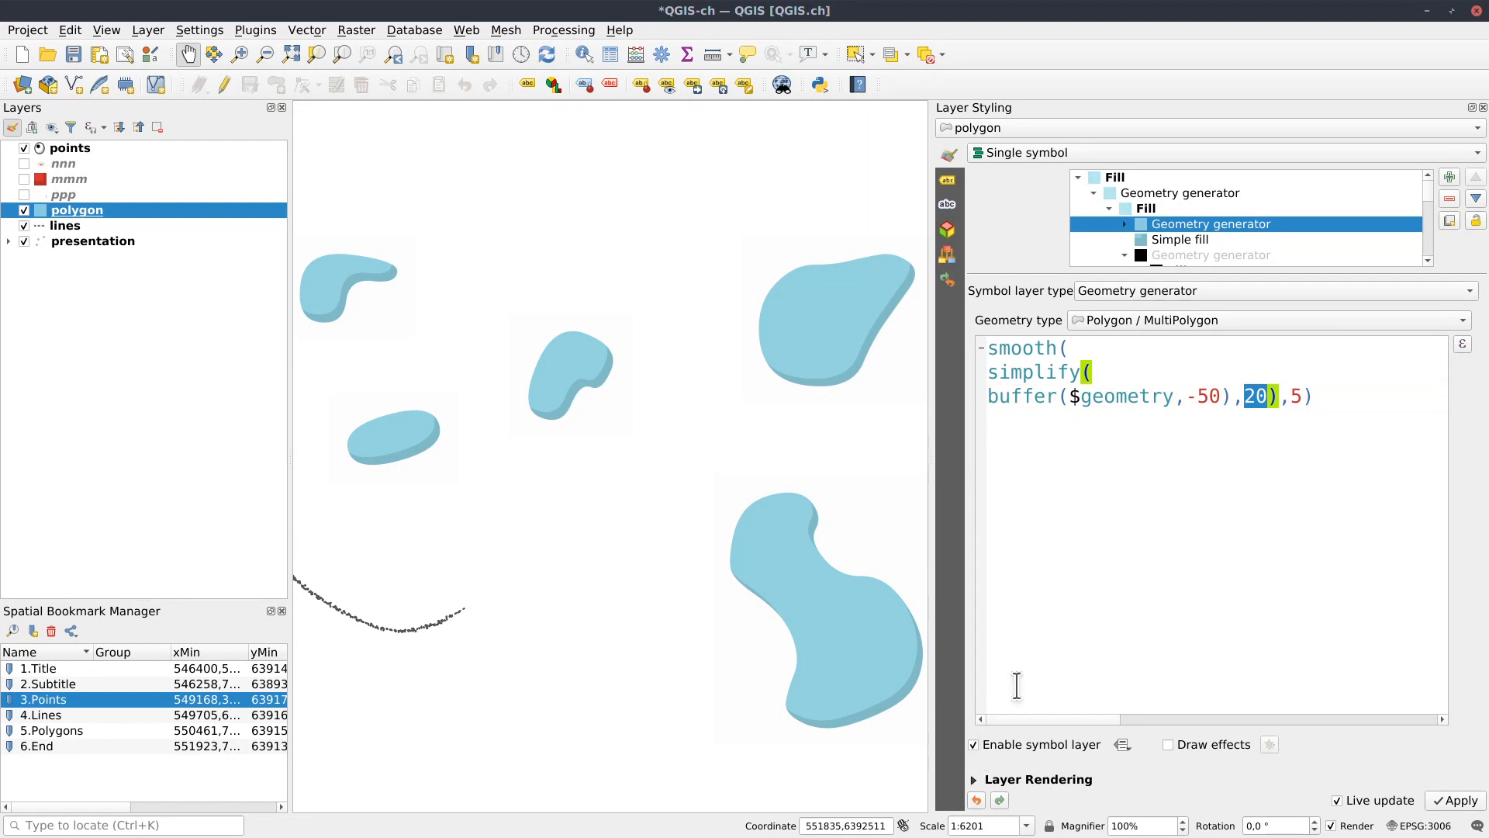
Strip the smooth function from the nested generator's expression, leaving only simplify(buffer($geometry,-50),20).
left_click_drag(1278, 397, 1330, 399)
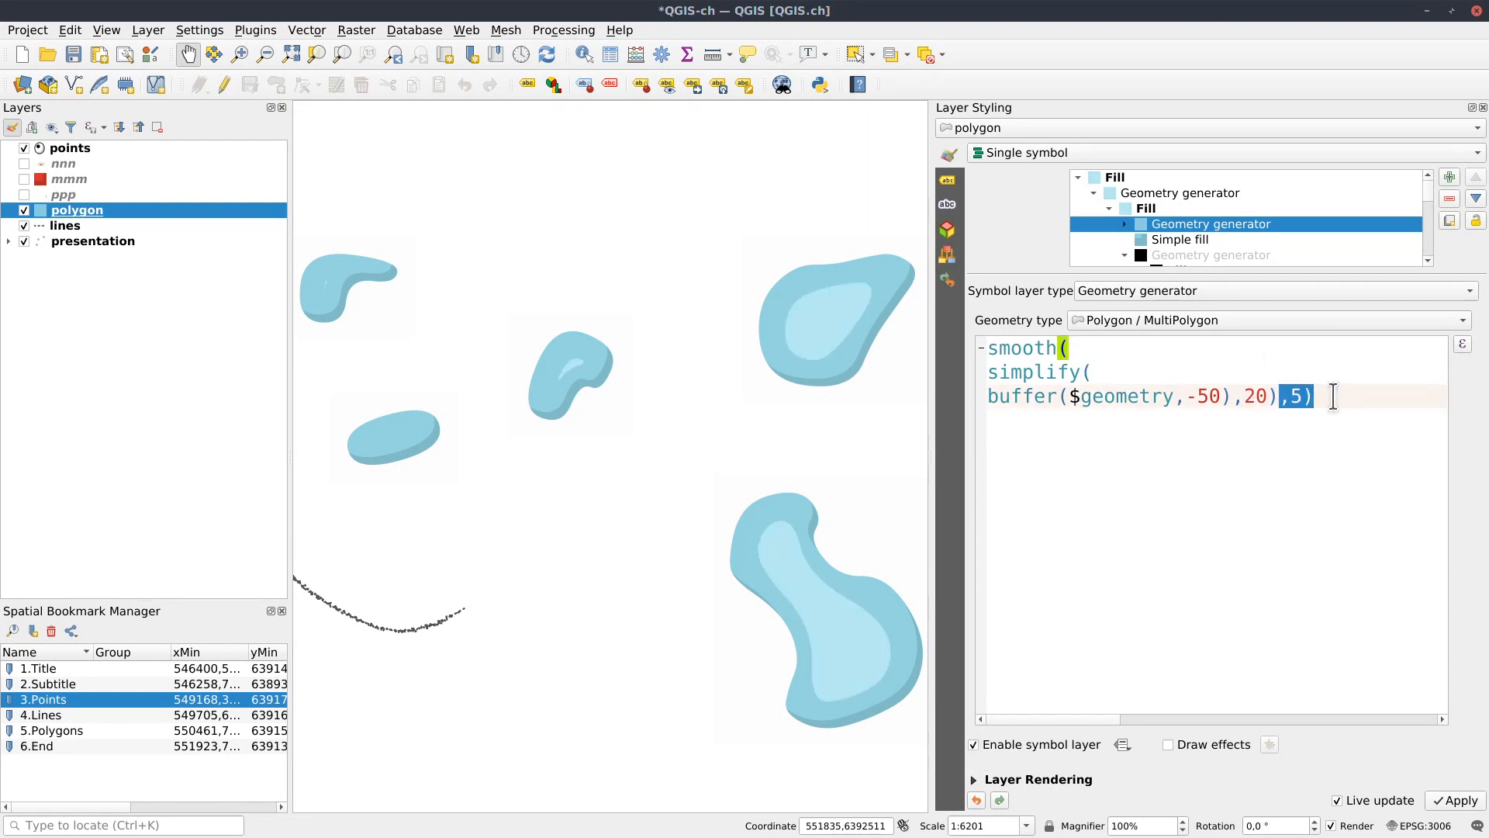
key("BackSpace")
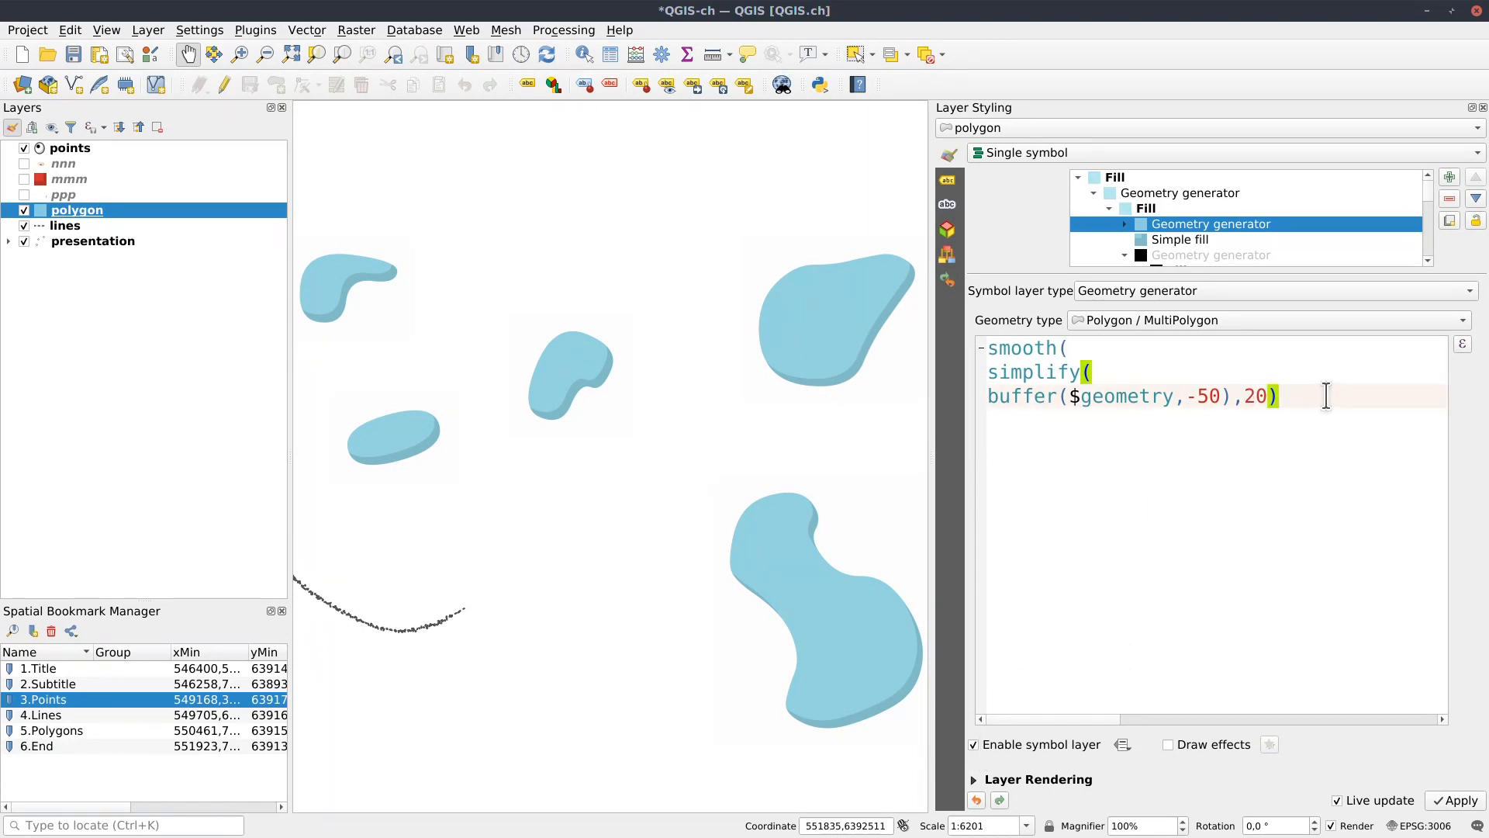
left_click_drag(1070, 349, 974, 349)
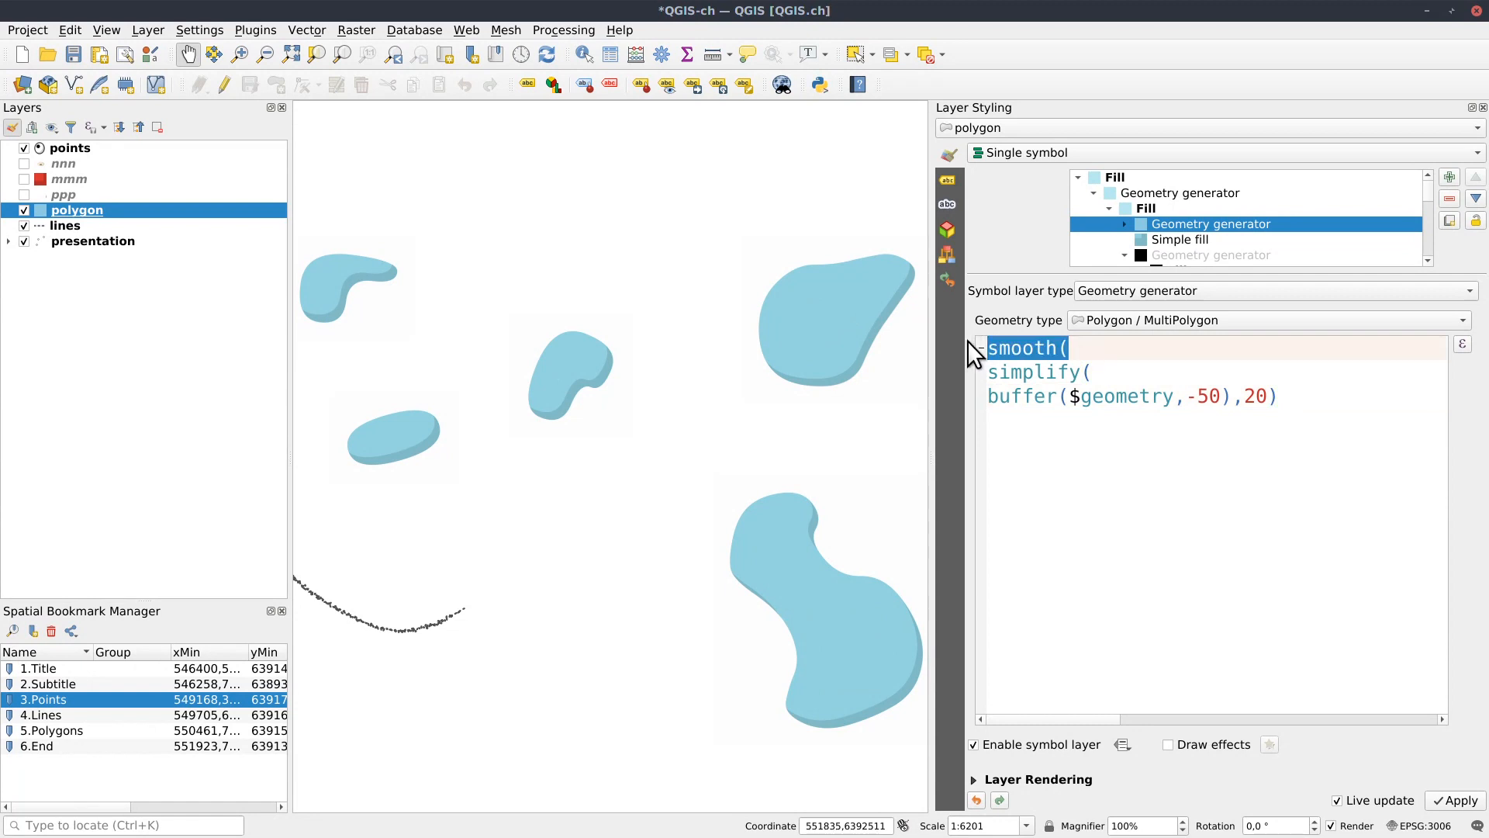
key("BackSpace")
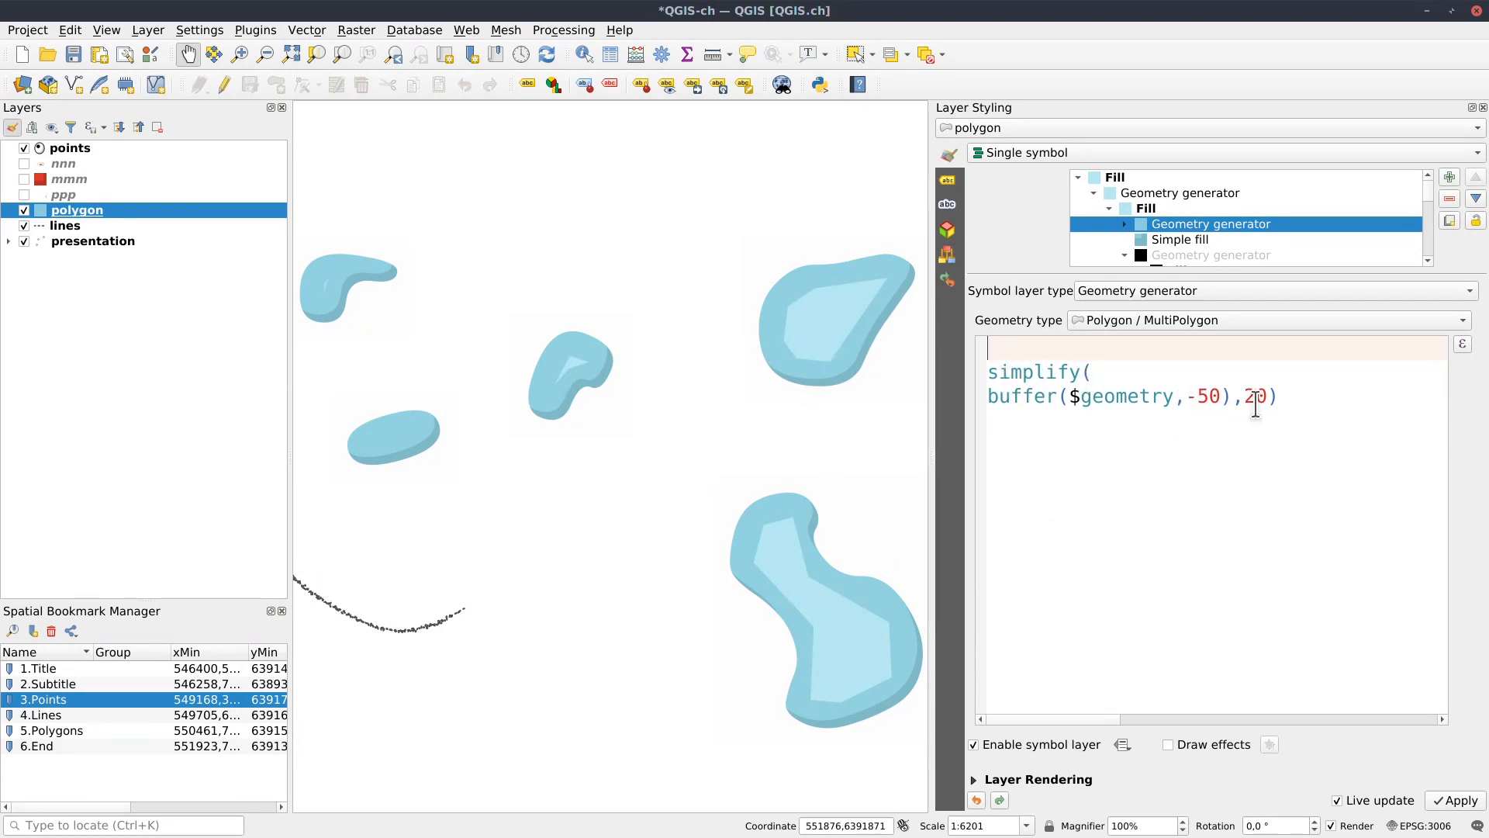
Wrap the simplify expression in smooth( … ,5) again.
type("smooth(")
left_click(1328, 399)
type(",5)")
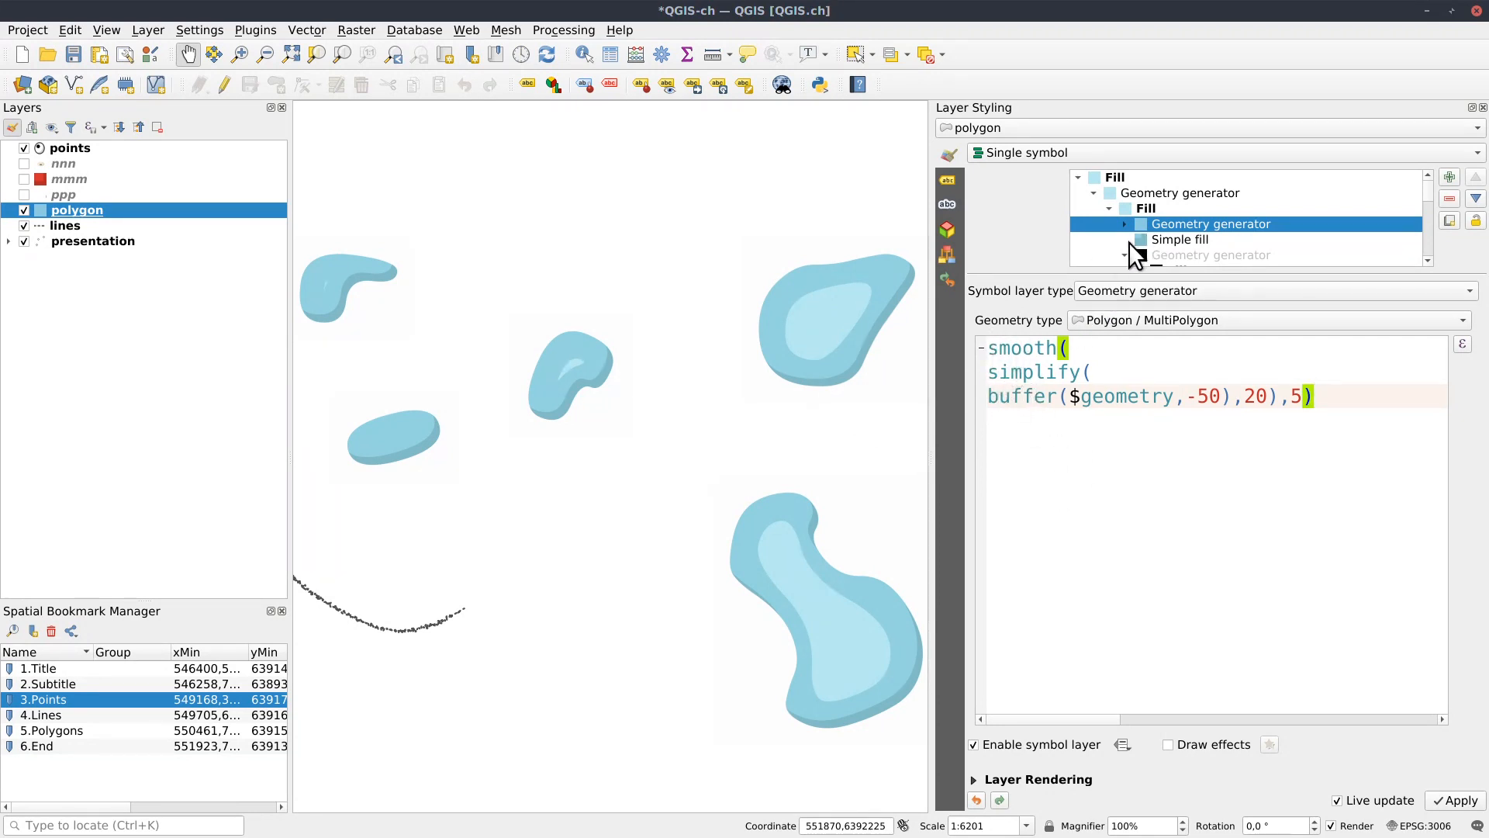
Examine the disabled intersection generator's expression with its buffer, smooth and translate parts, and the buffer($geometry,10) generator.
left_click_drag(1430, 193, 1427, 220)
left_click(1215, 261)
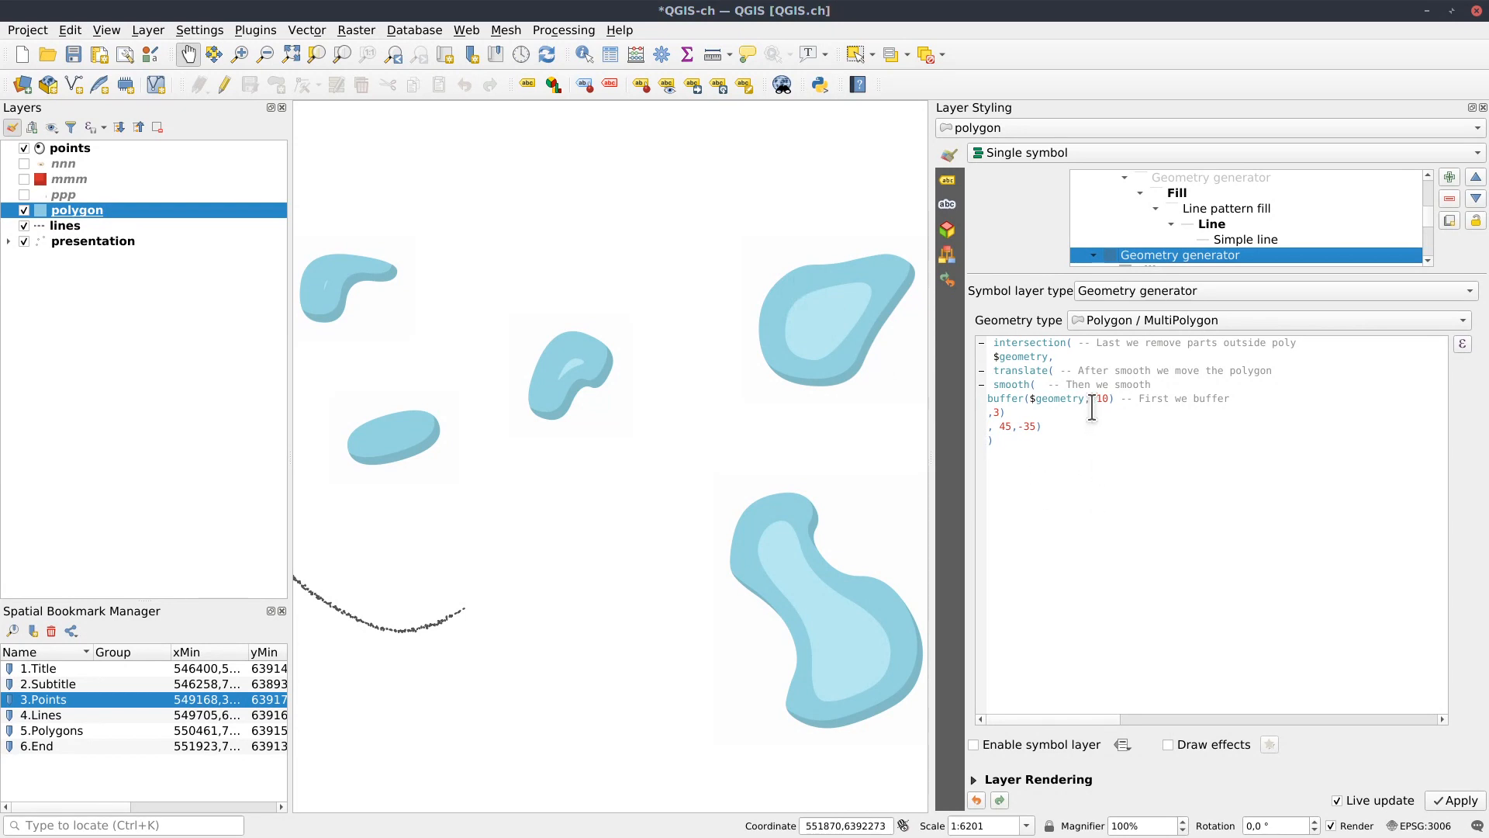
left_click(1012, 427)
left_click(1114, 446)
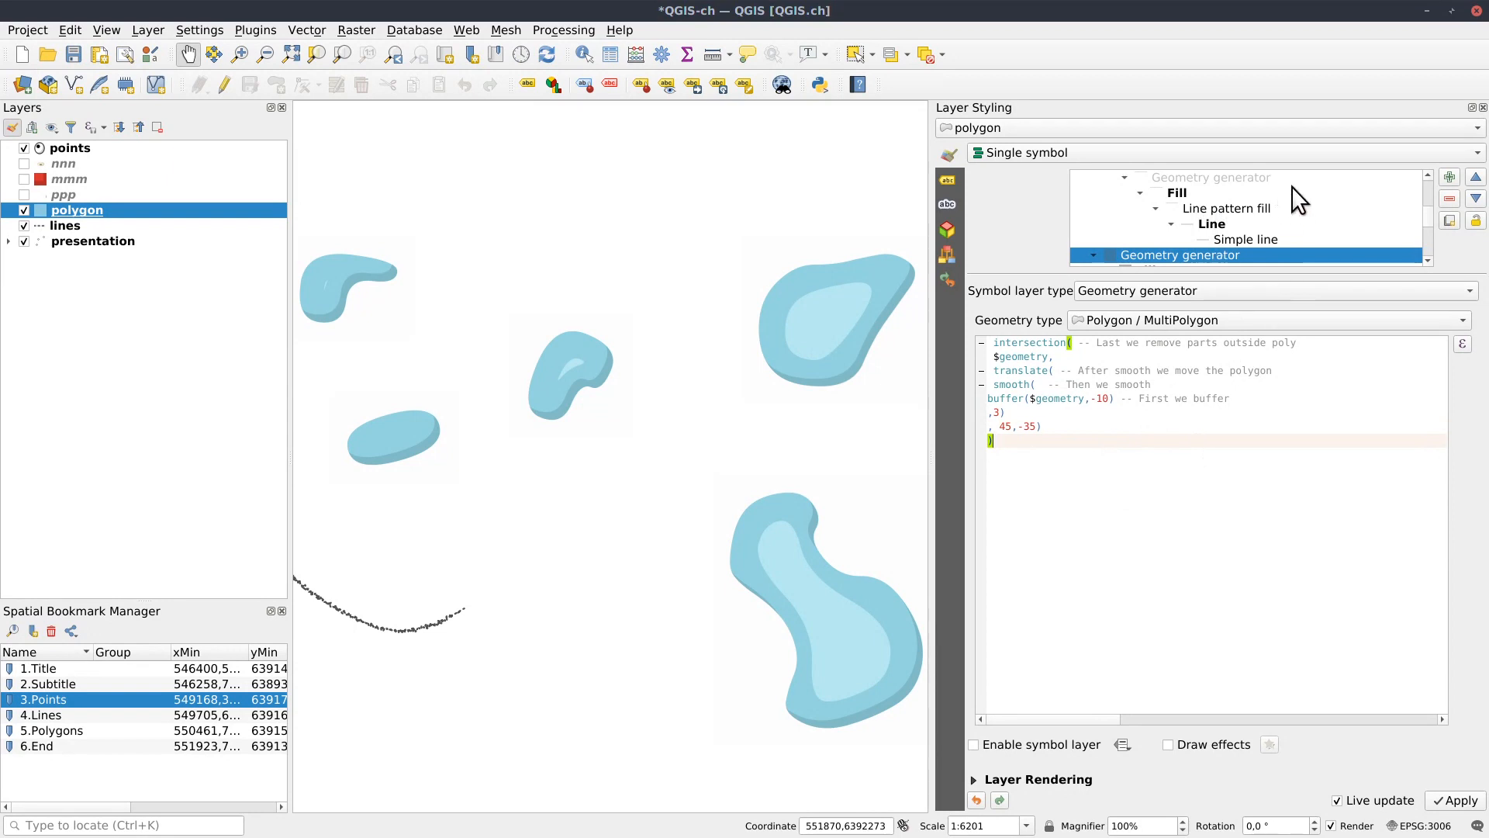
left_click_drag(1433, 220, 1428, 188)
left_click(1215, 224)
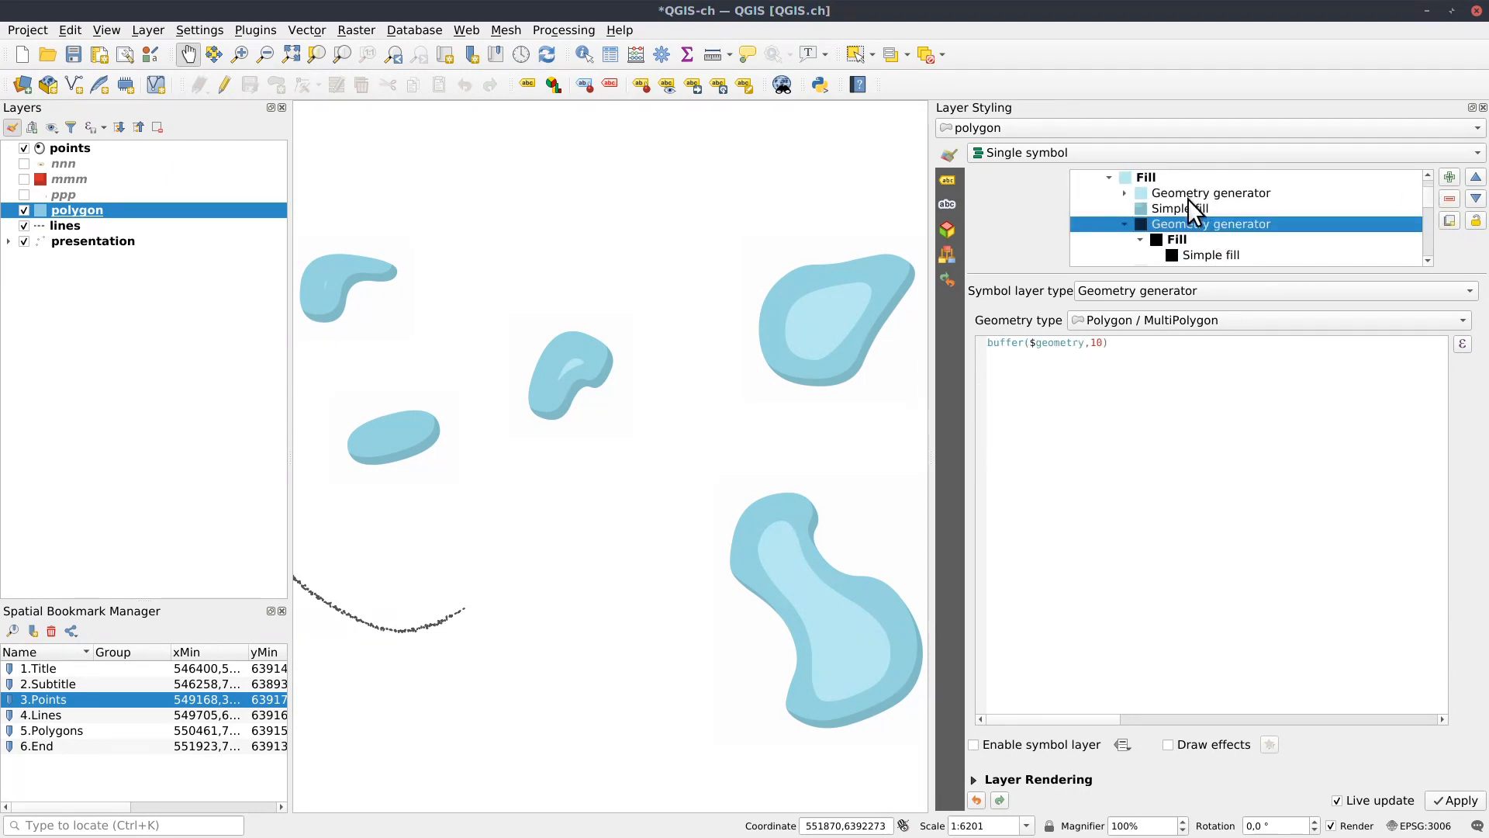
Give the simple fill below the nested smooth generator a Solid Line stroke with a width of 2.2 millimeters.
left_click(1194, 209)
scroll(1158, 422, "down", 5)
scroll(1156, 422, "up", 5)
scroll(1155, 423, "down", 1)
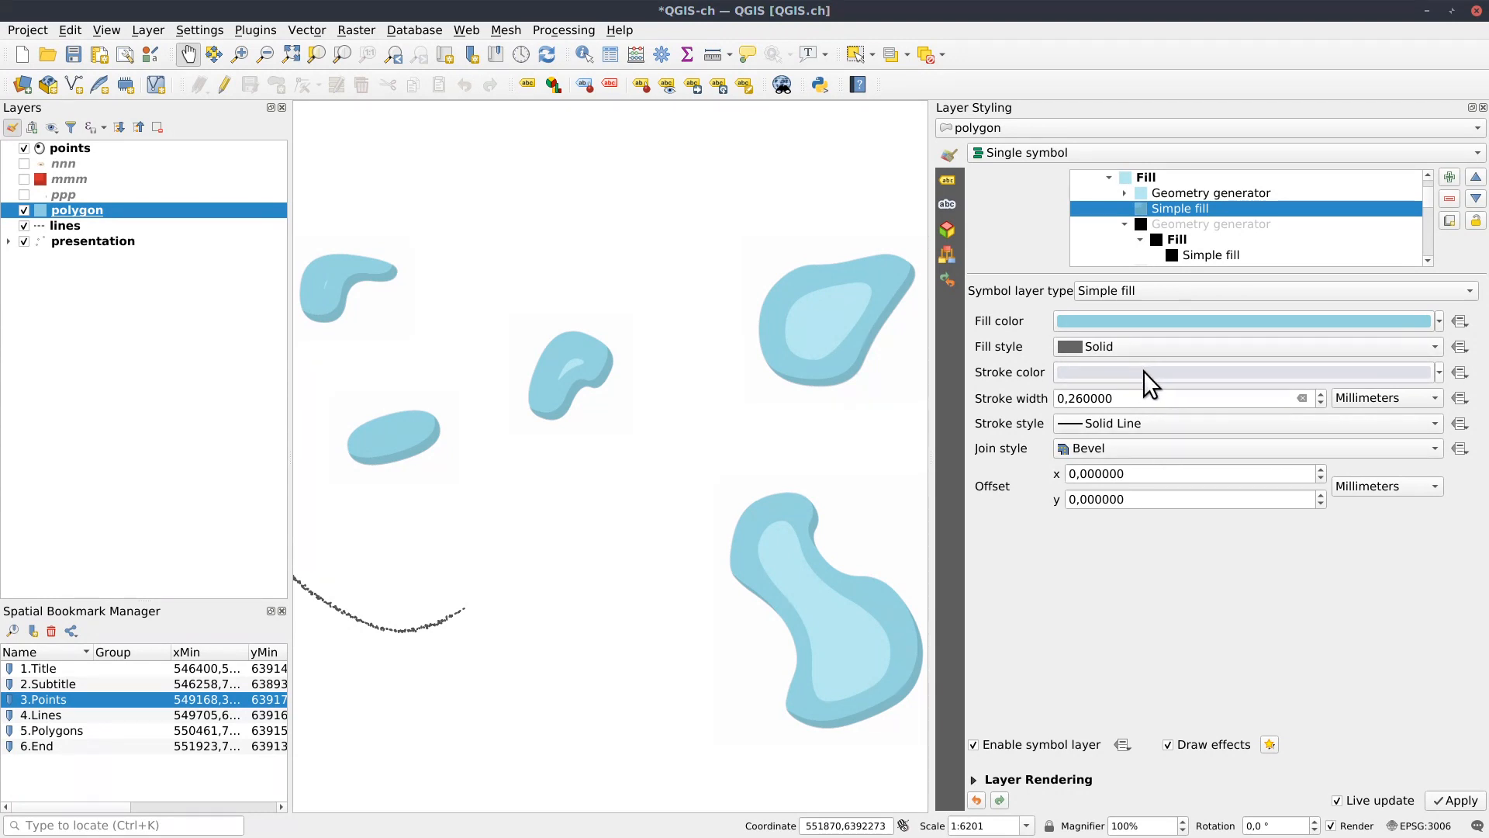
scroll(1145, 398, "up", 6)
scroll(1146, 398, "up", 4)
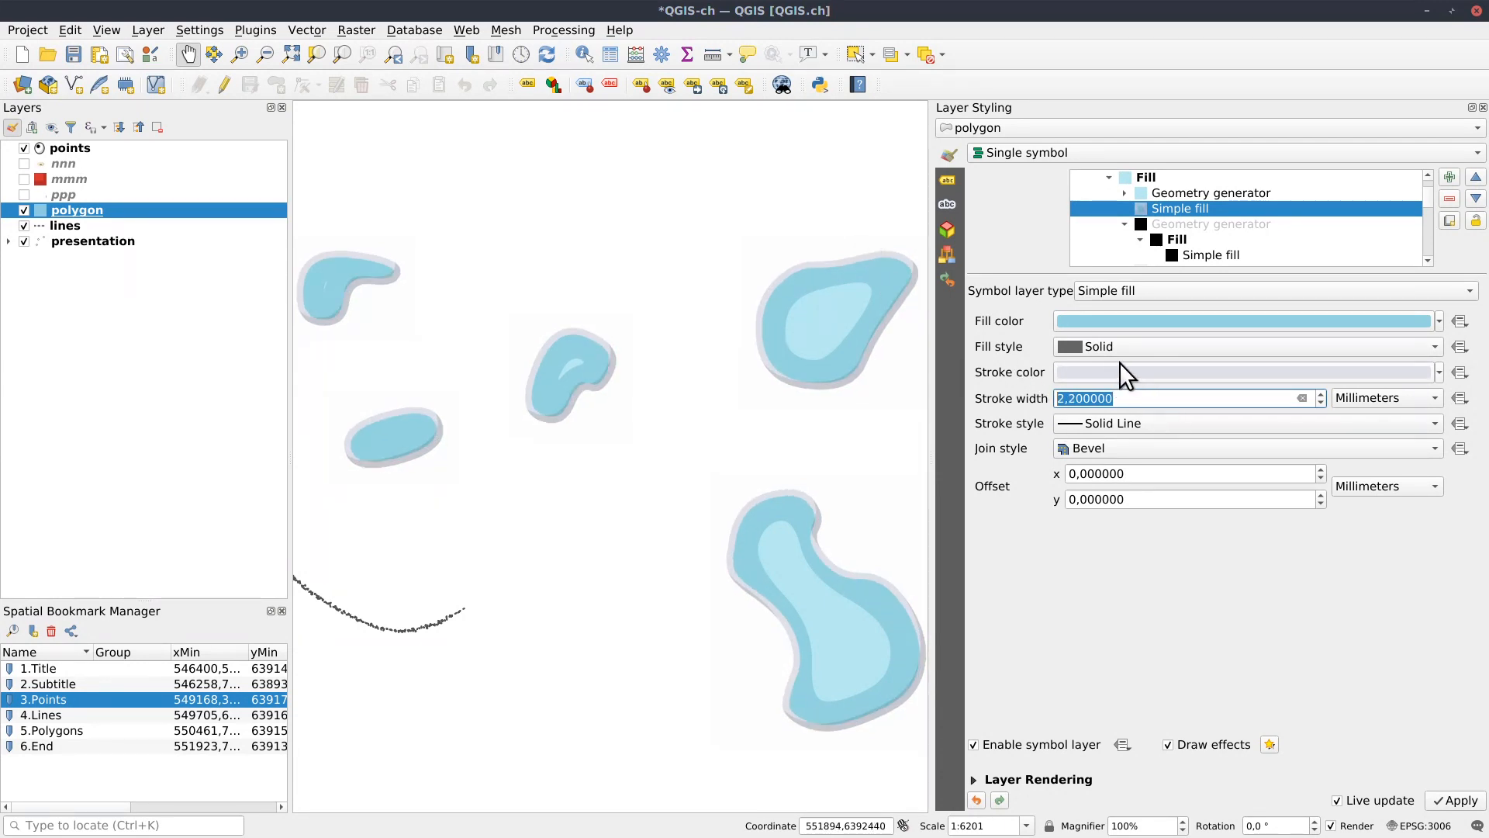
Colour the simple fill's stroke black (#000000), then set its stroke style back to No Pen.
left_click(1122, 372)
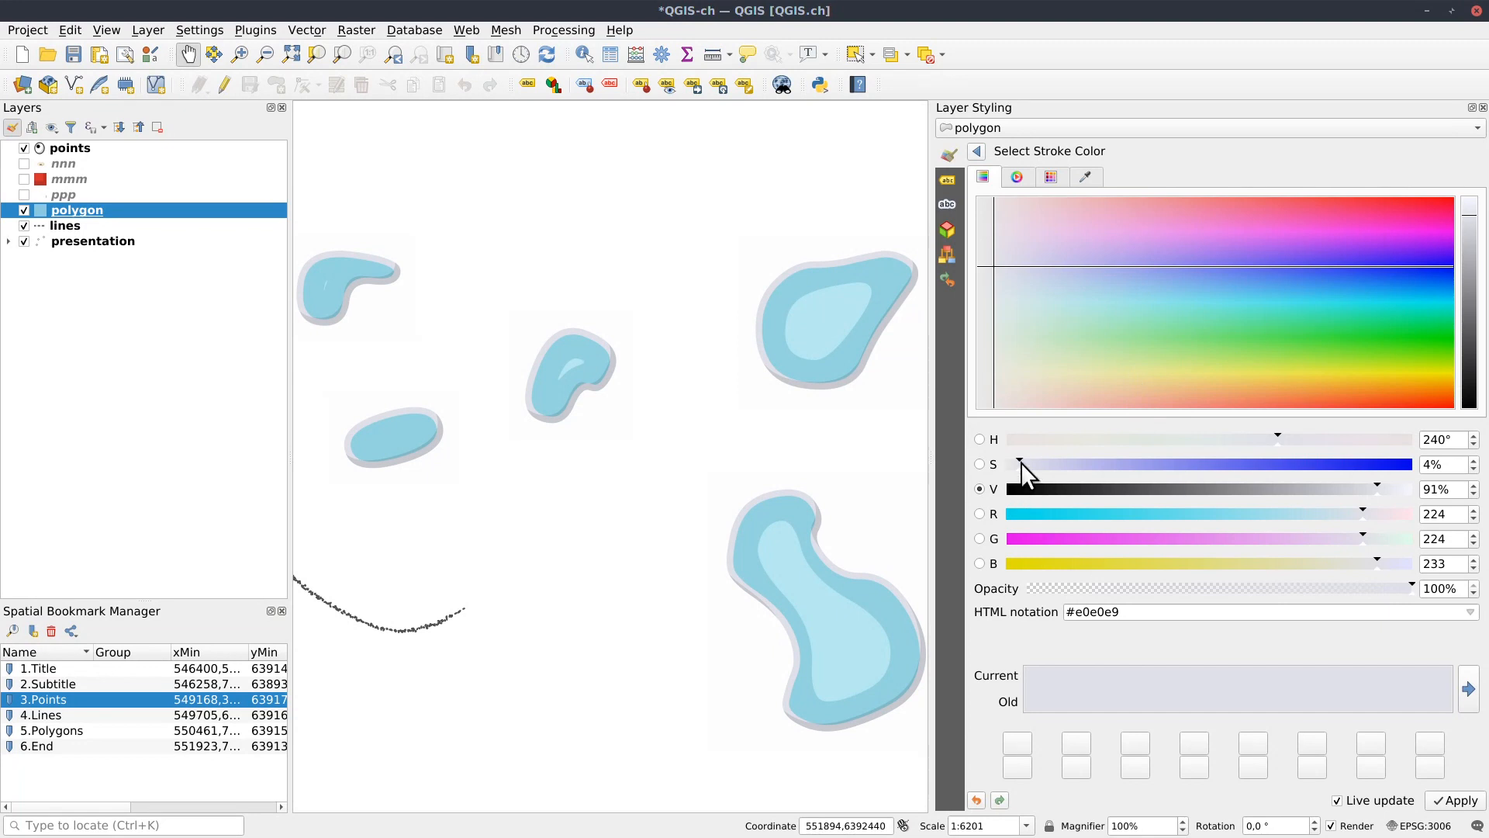
left_click_drag(1118, 489, 951, 488)
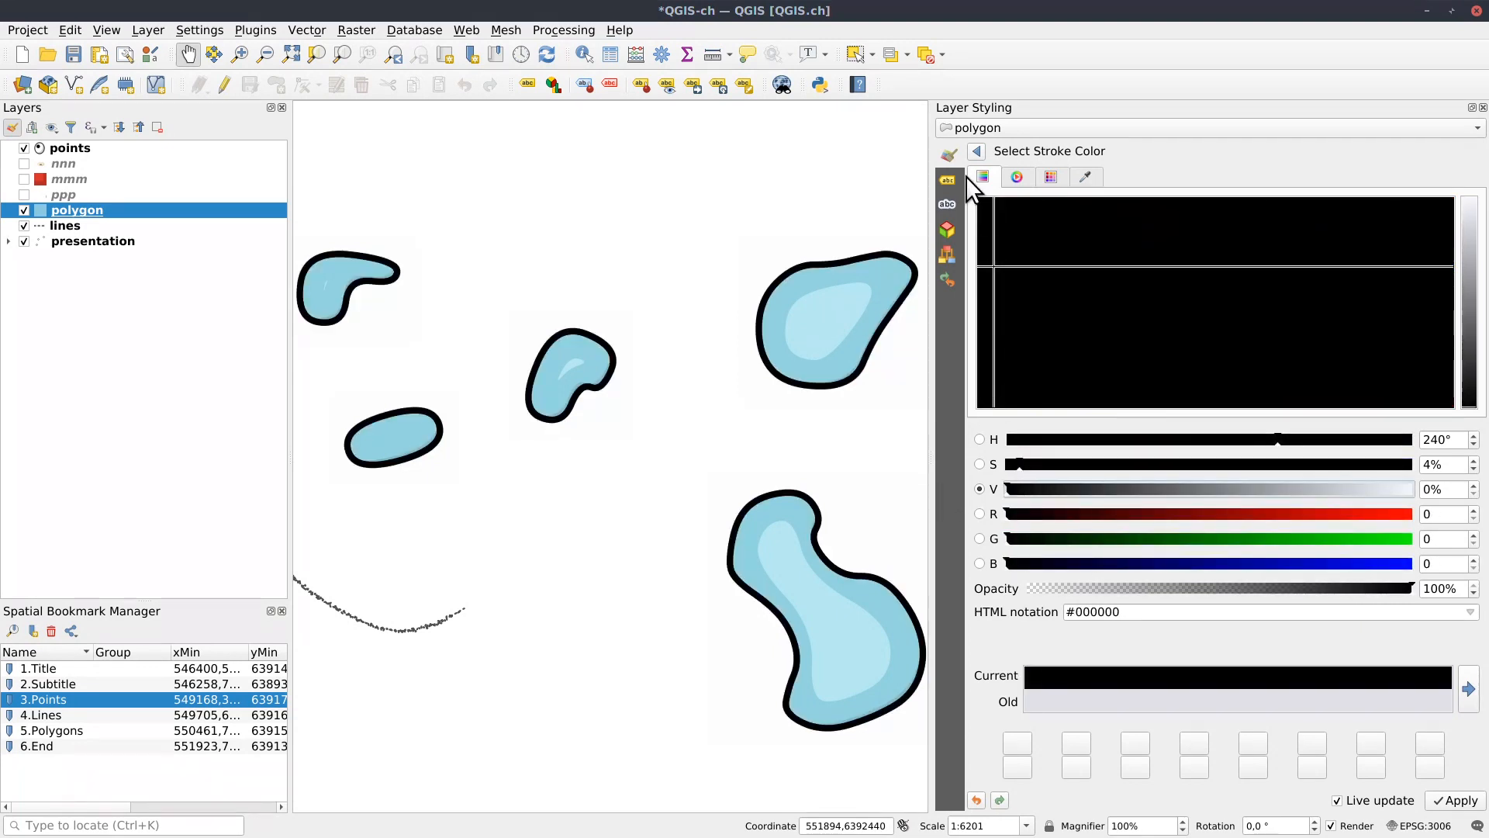
left_click(977, 152)
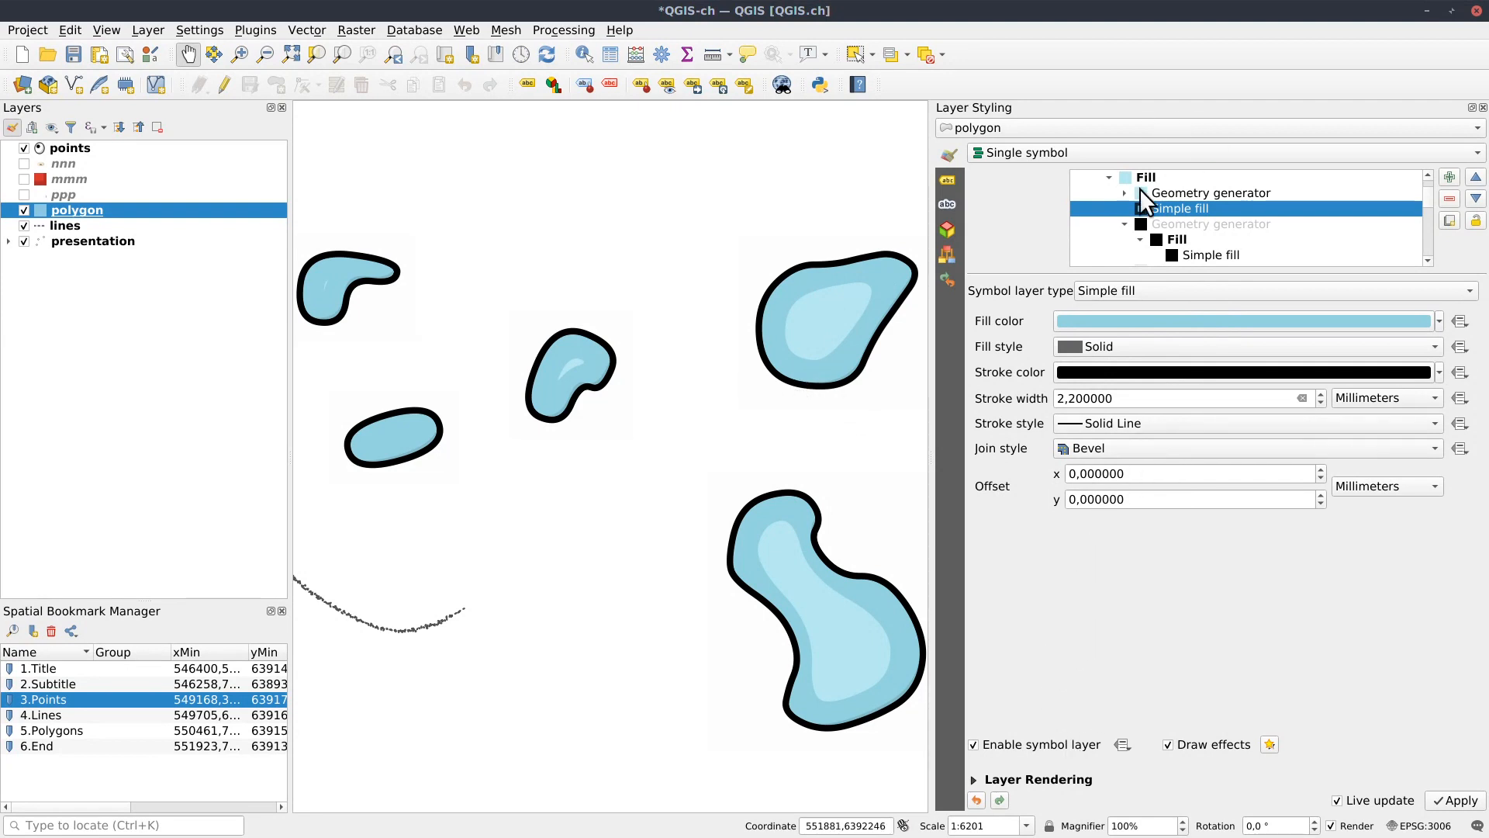
left_click(1111, 423)
left_click(1110, 439)
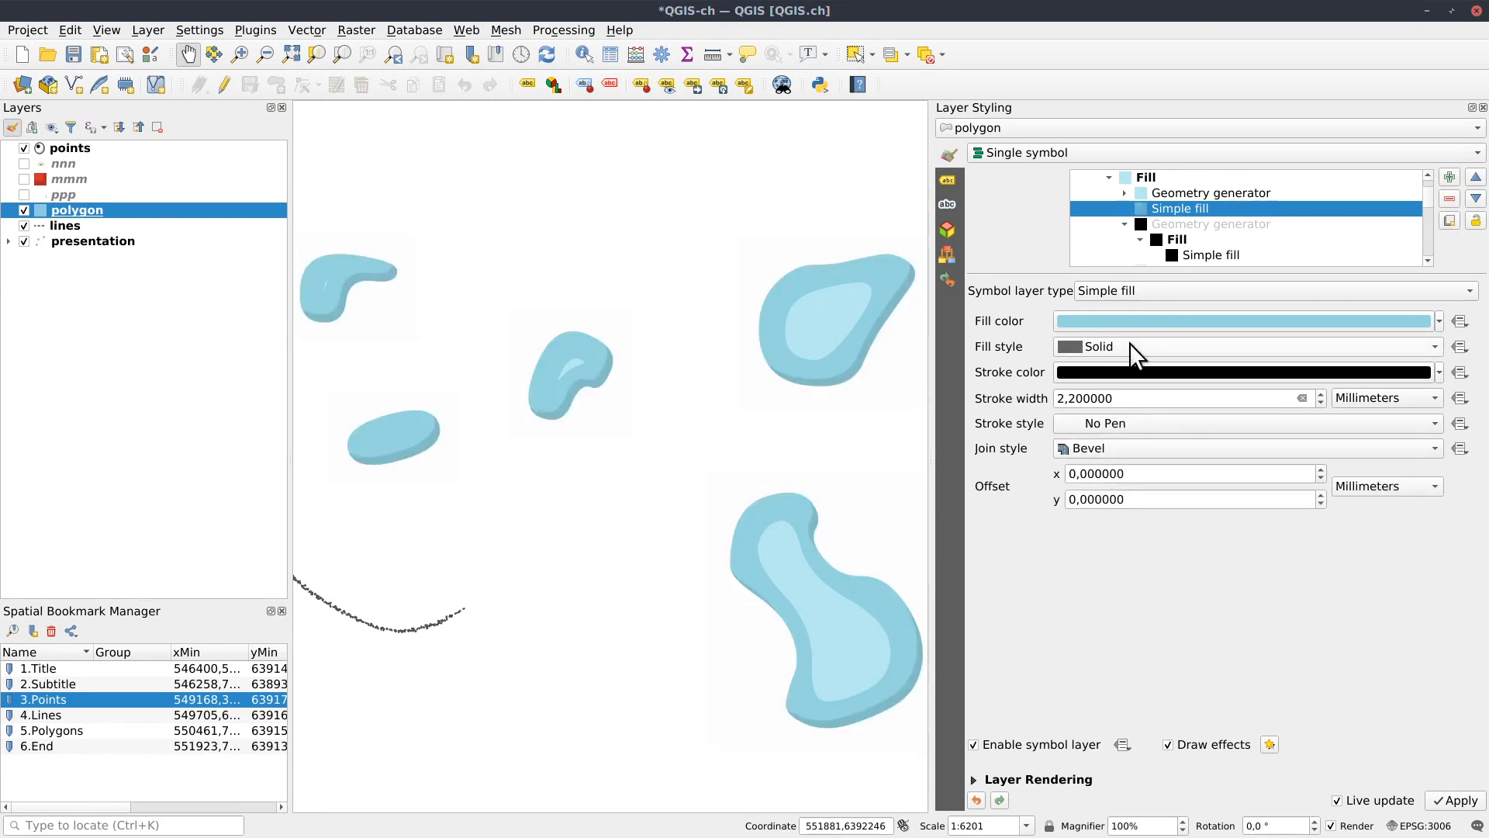
Enable the black buffer($geometry,10) geometry generator as the polygons' outline.
left_click(1203, 225)
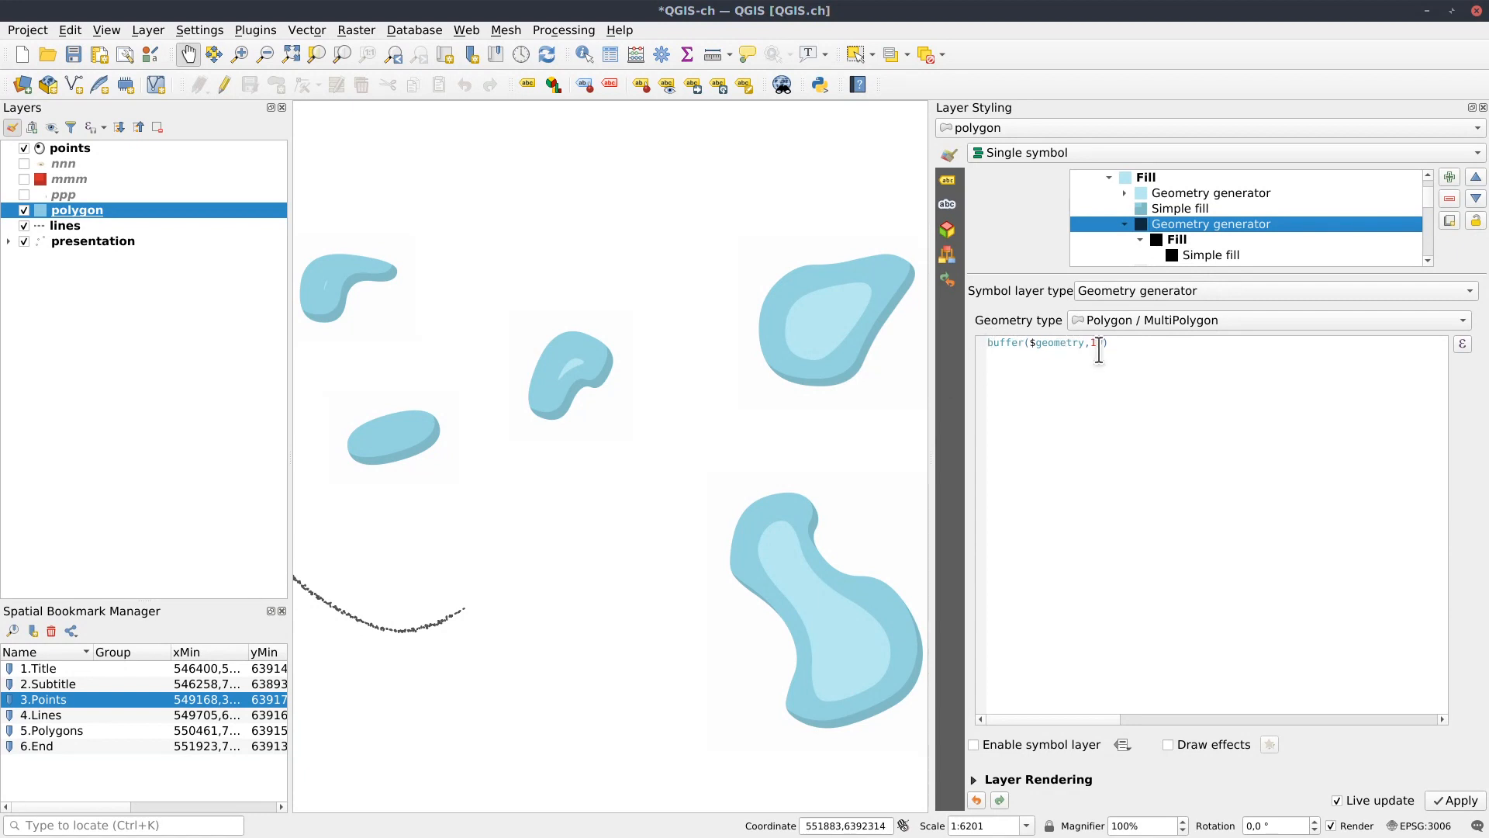
left_click(974, 744)
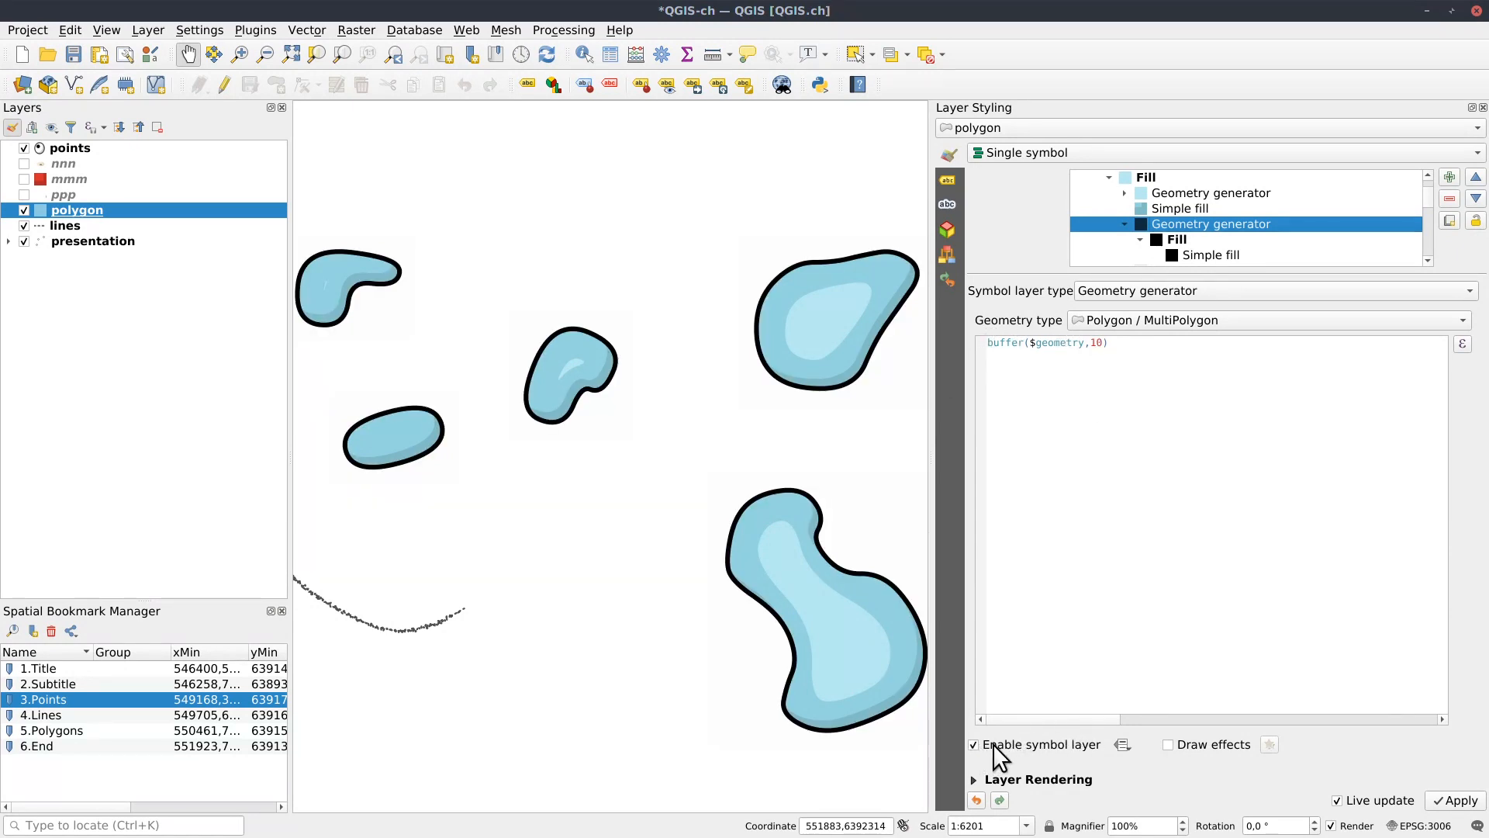
Try the buffer generator two positions higher in the symbol layer order, then return it below the simple fill.
left_click(1477, 180)
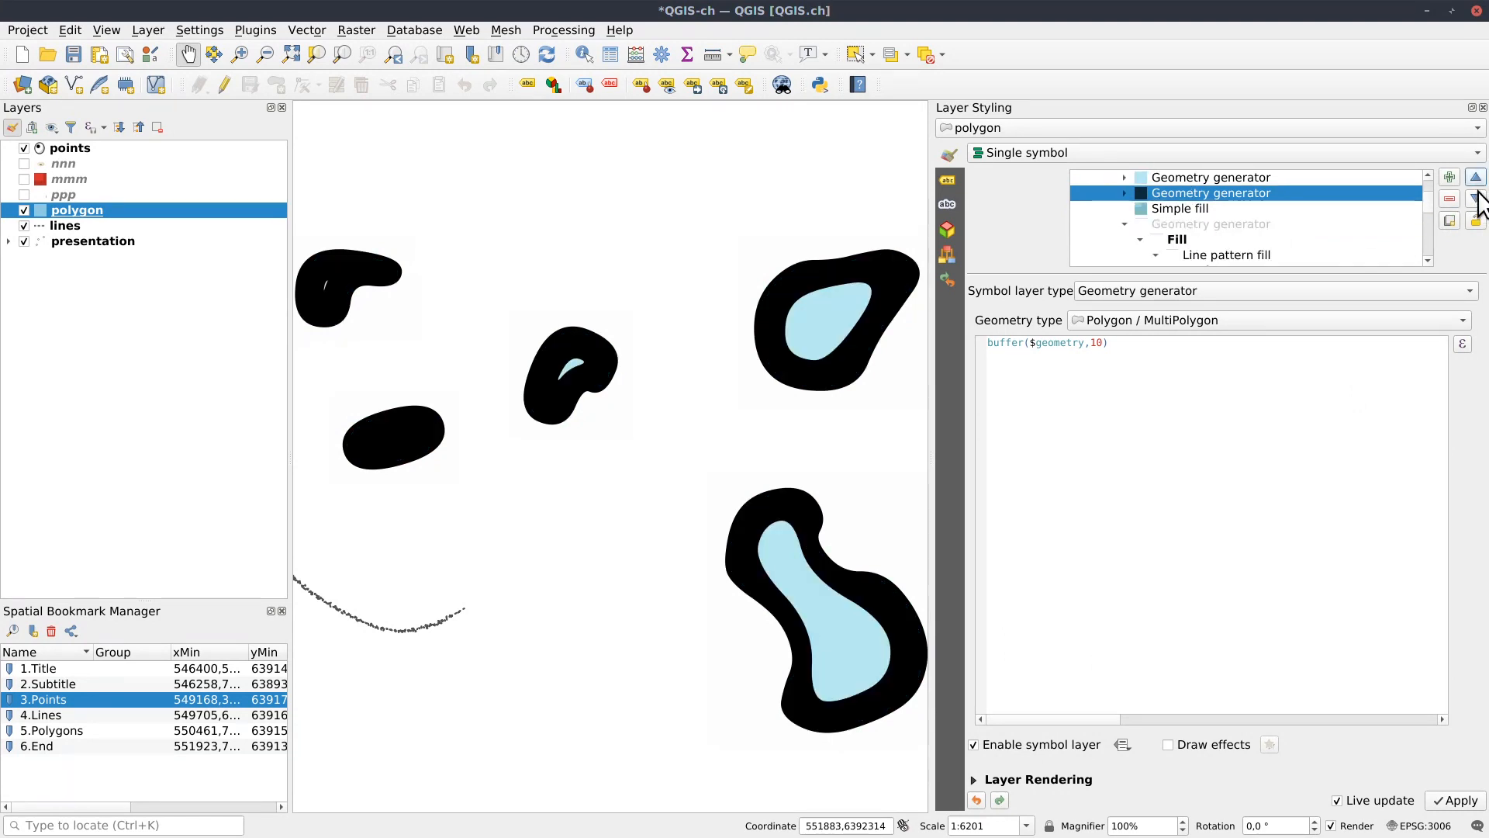
left_click(1476, 179)
left_click(1476, 198)
left_click(1476, 198)
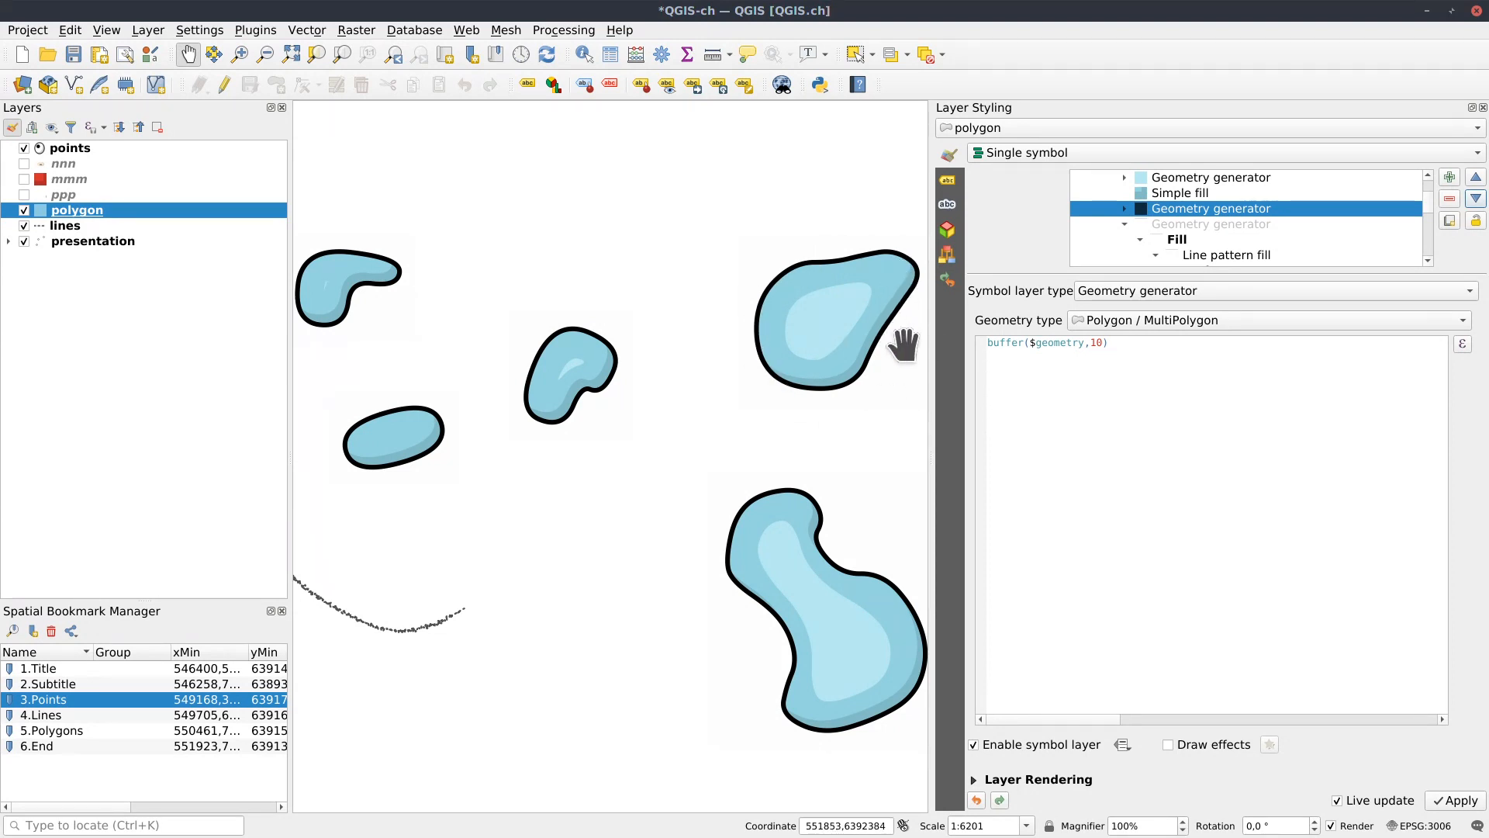
Enlarge the text of the buffer($geometry,10) expression for reading.
left_click(1124, 341)
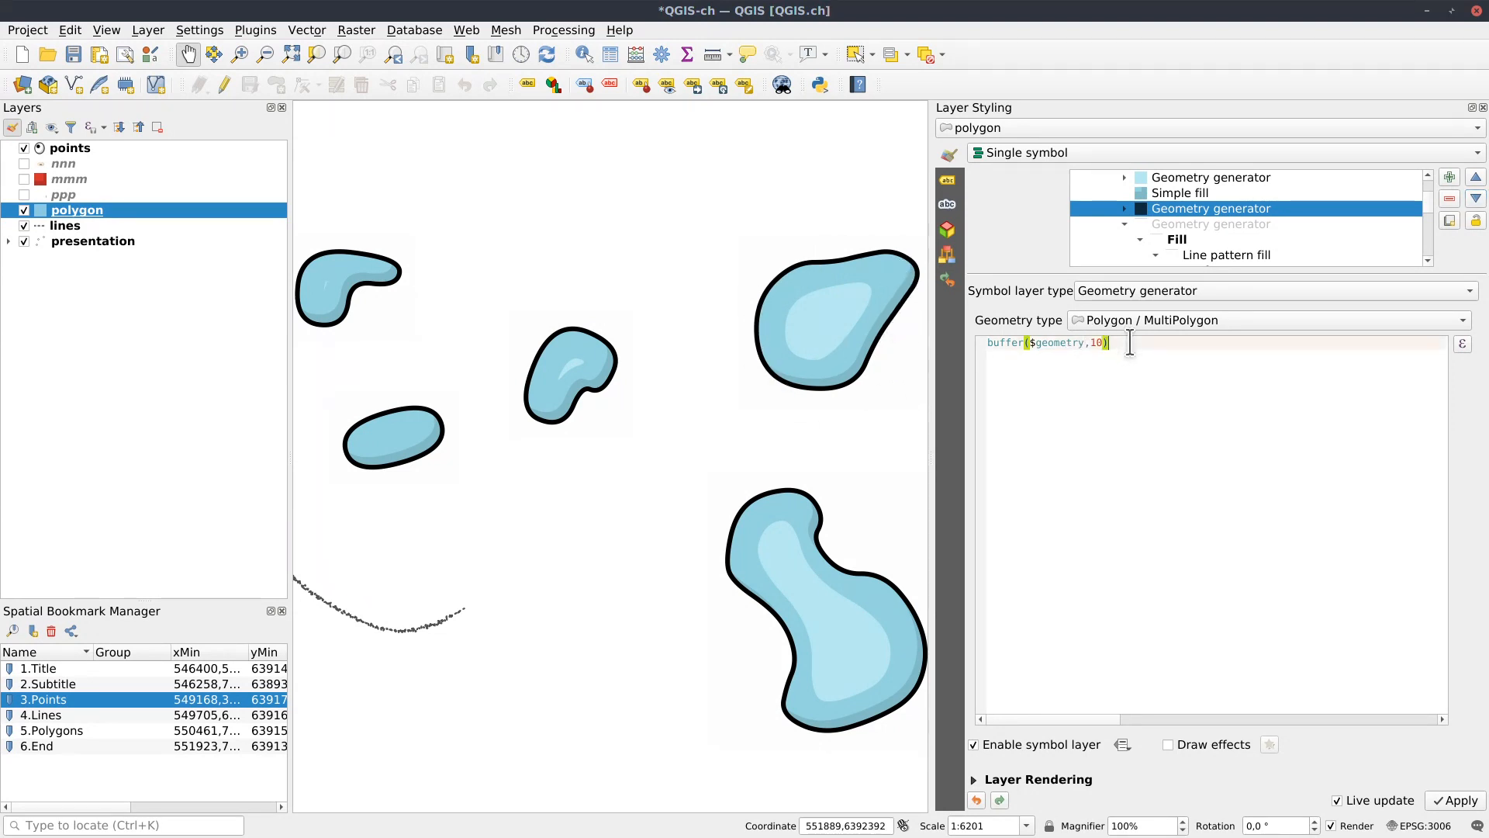
scroll(1129, 342, "up", 2)
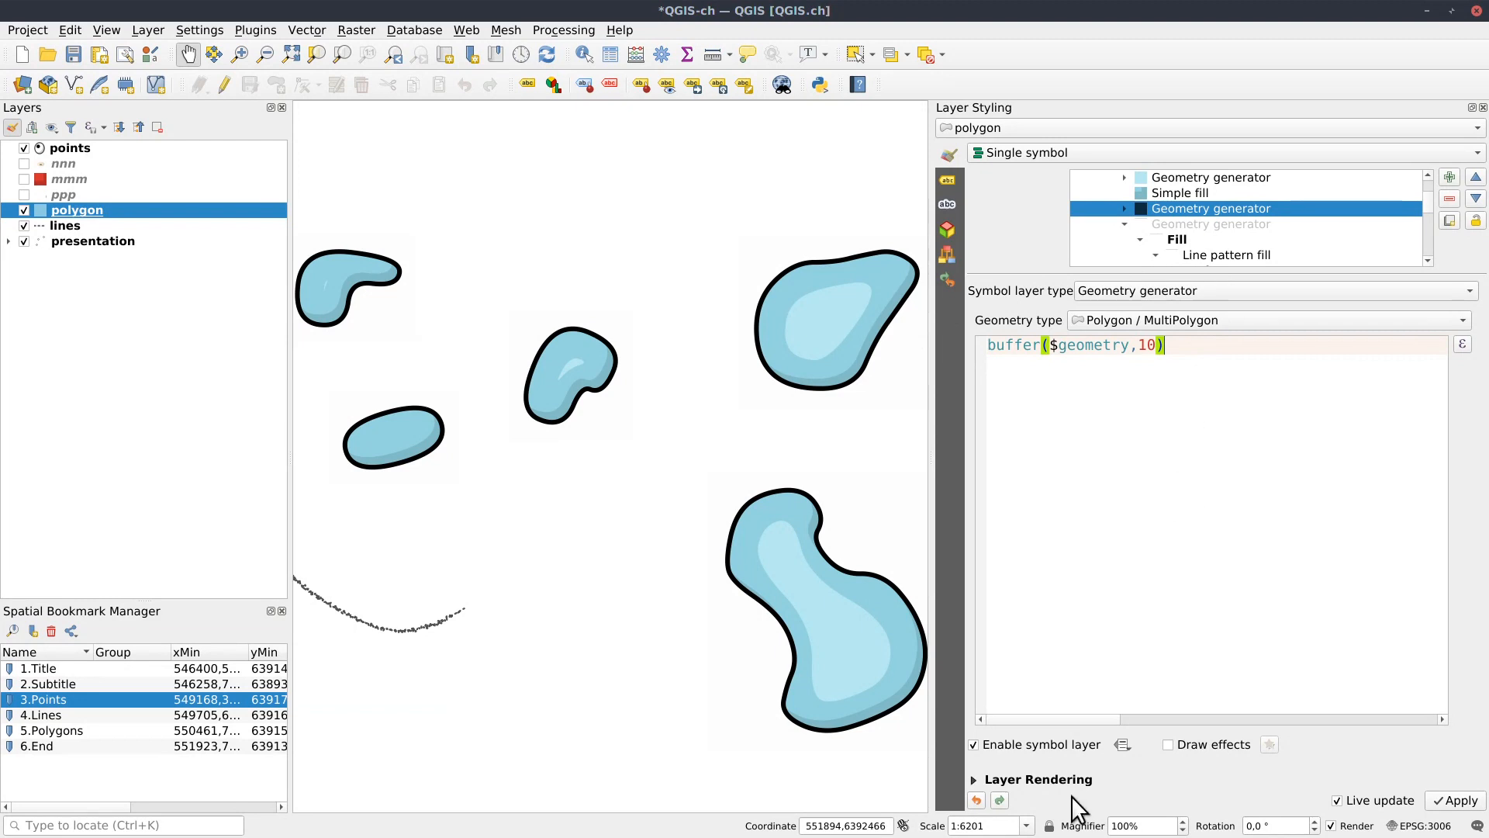
Enable draw effects on the buffer($geometry,10) outline, change its Source effect to Transform, and use Map Units for the translation.
left_click(1168, 744)
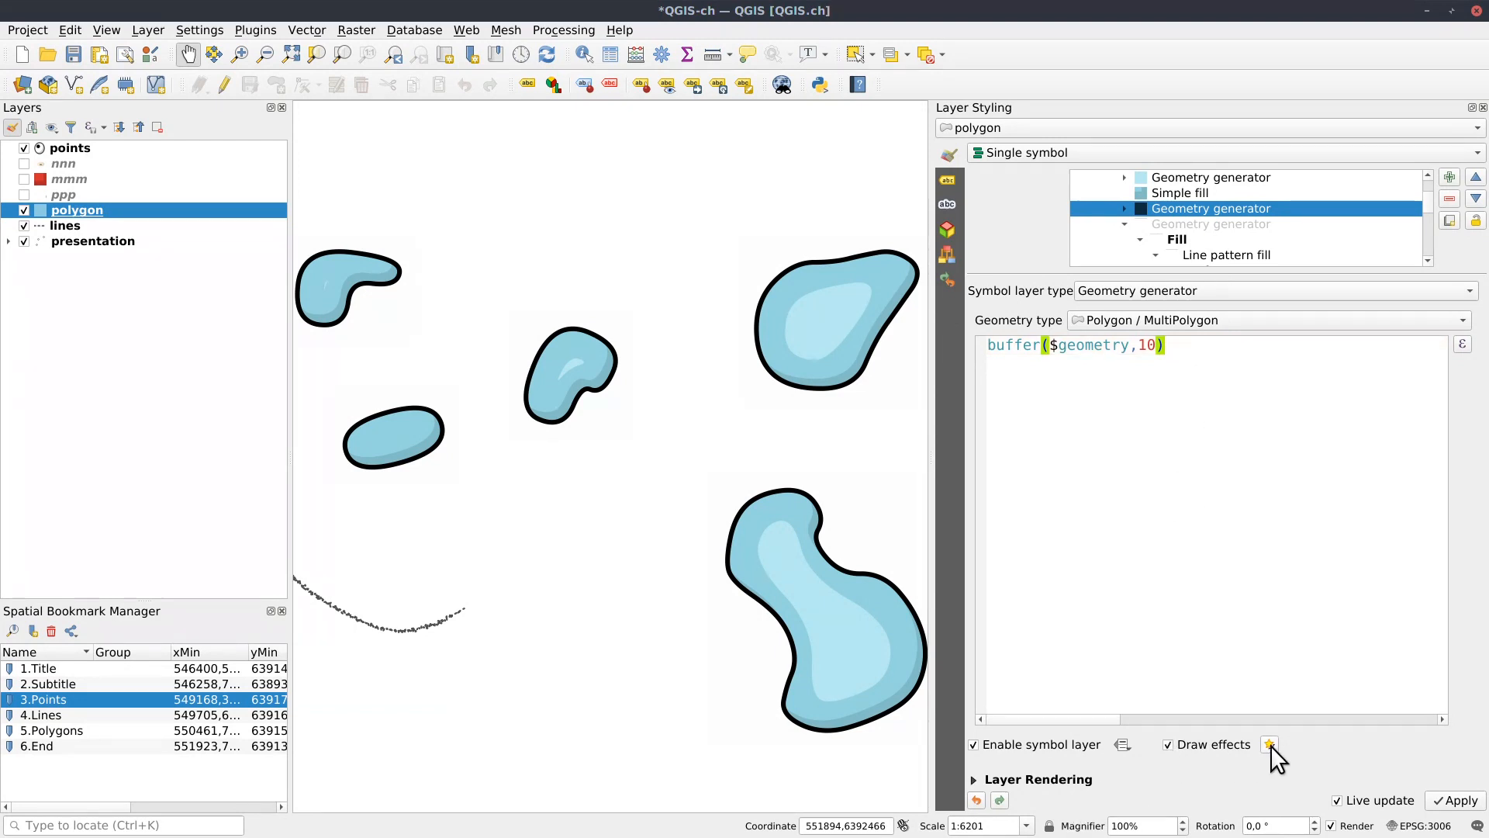
left_click(1270, 744)
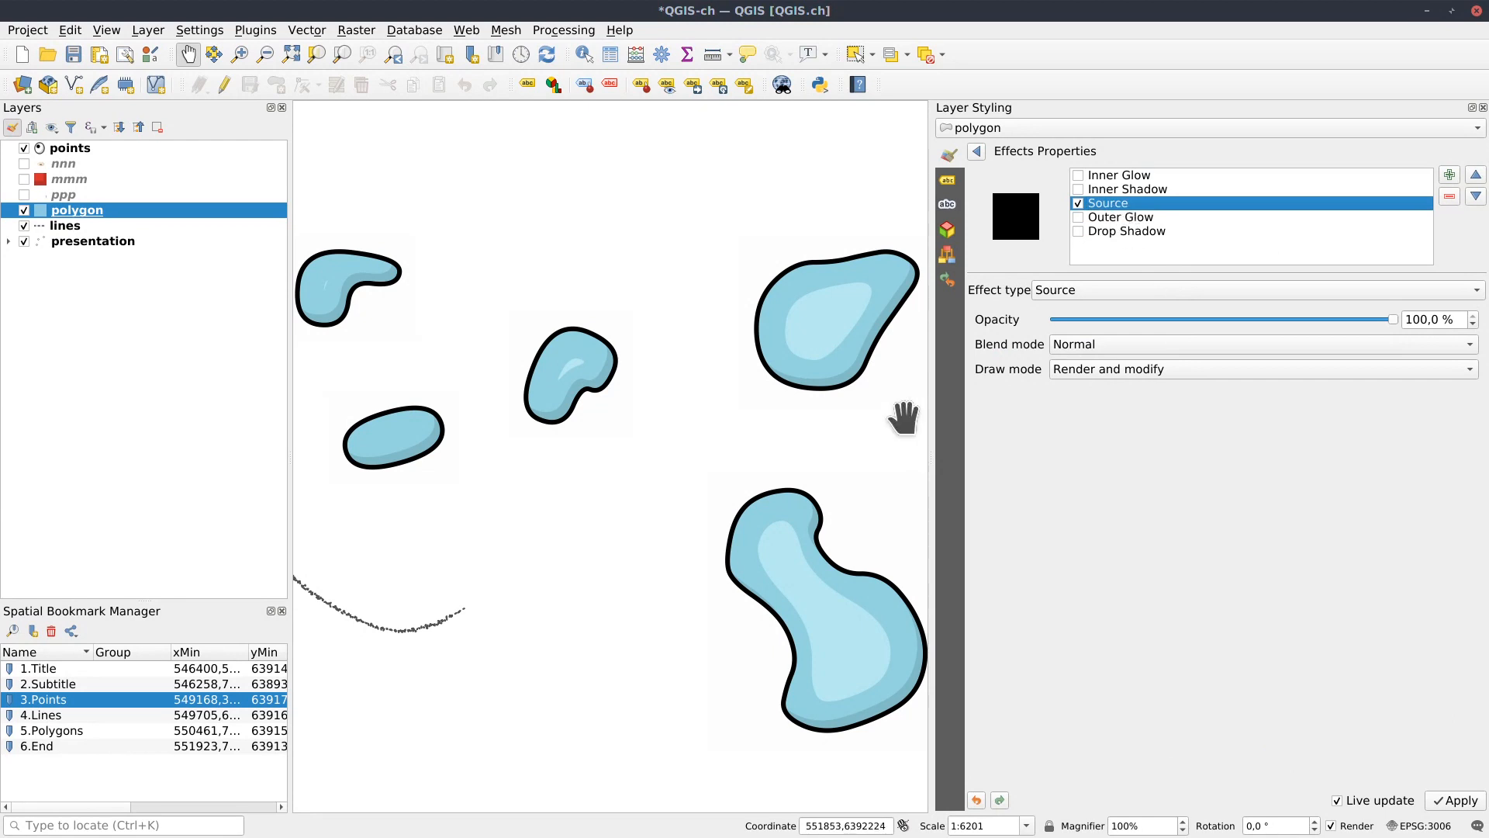
left_click(1116, 290)
left_click(1105, 398)
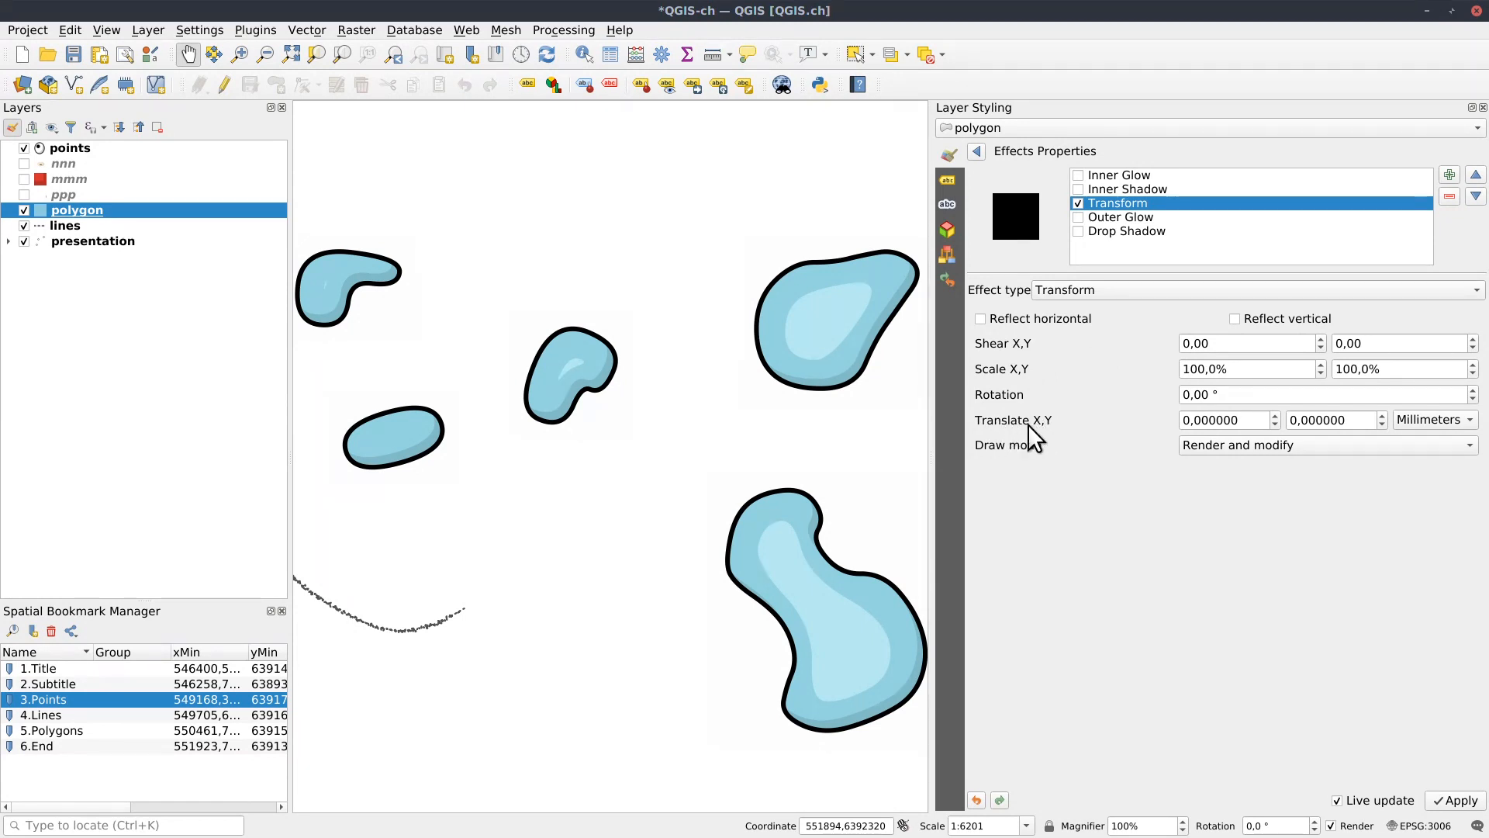
left_click(1421, 420)
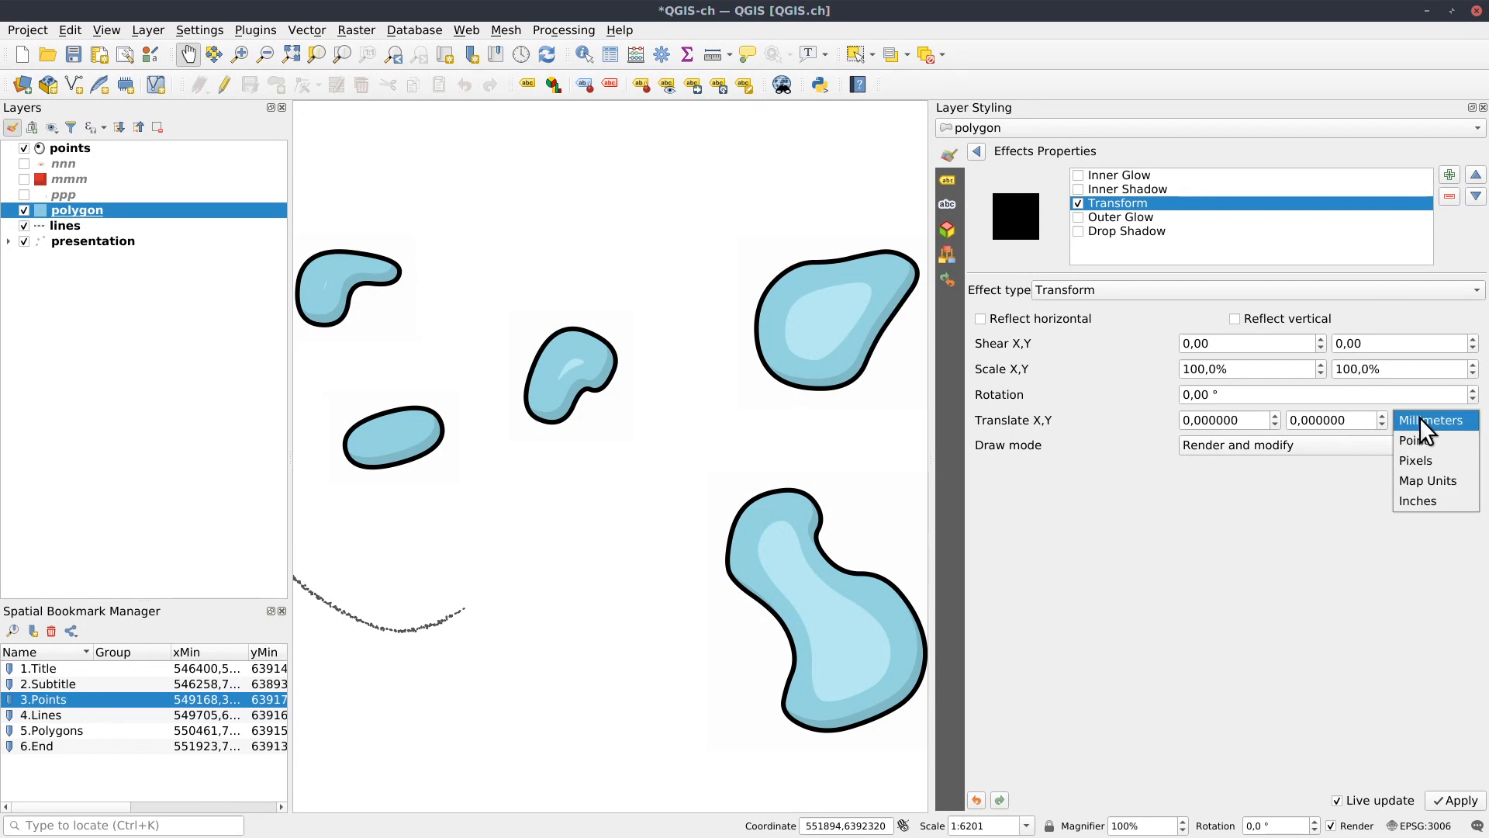
left_click(1427, 481)
Try translating the black outline by 20 map units in X.
left_click(1231, 420)
key("ctrl+a")
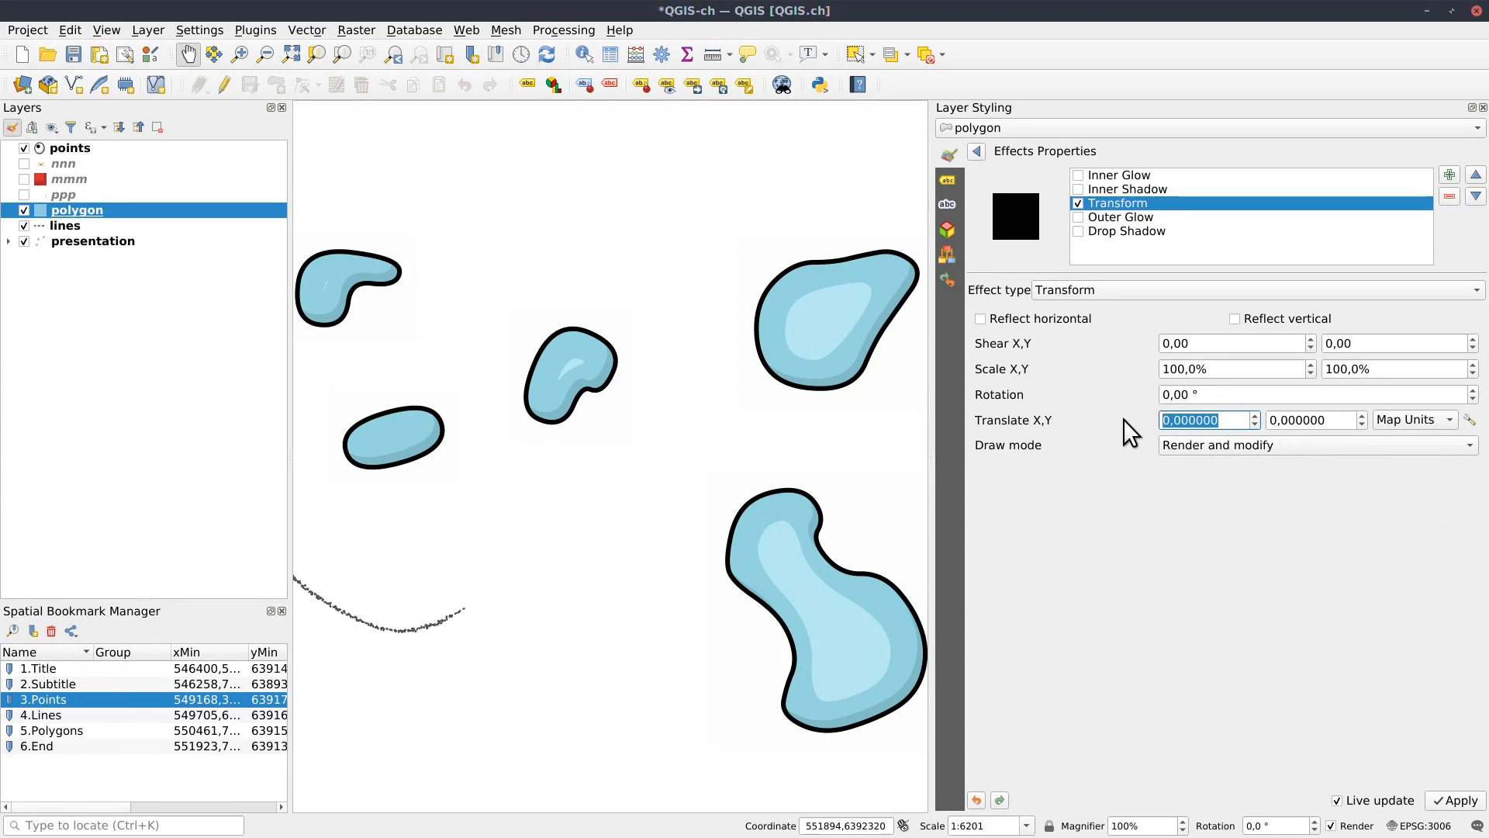
type("20")
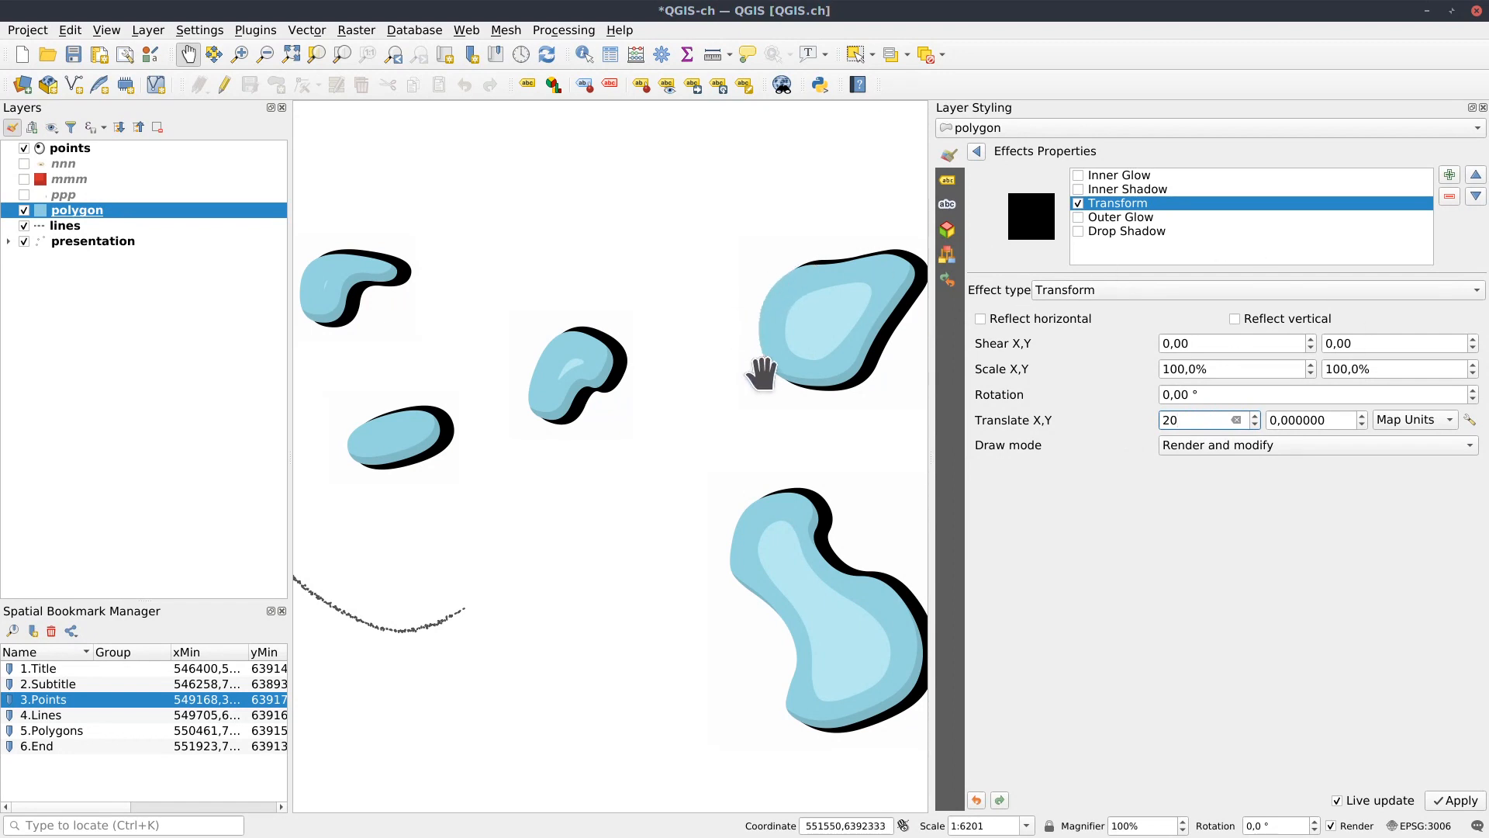
Set the outline's Transform translation to 5 map units in both X and Y, then return to the symbol layers.
double_click(1193, 413)
type("5")
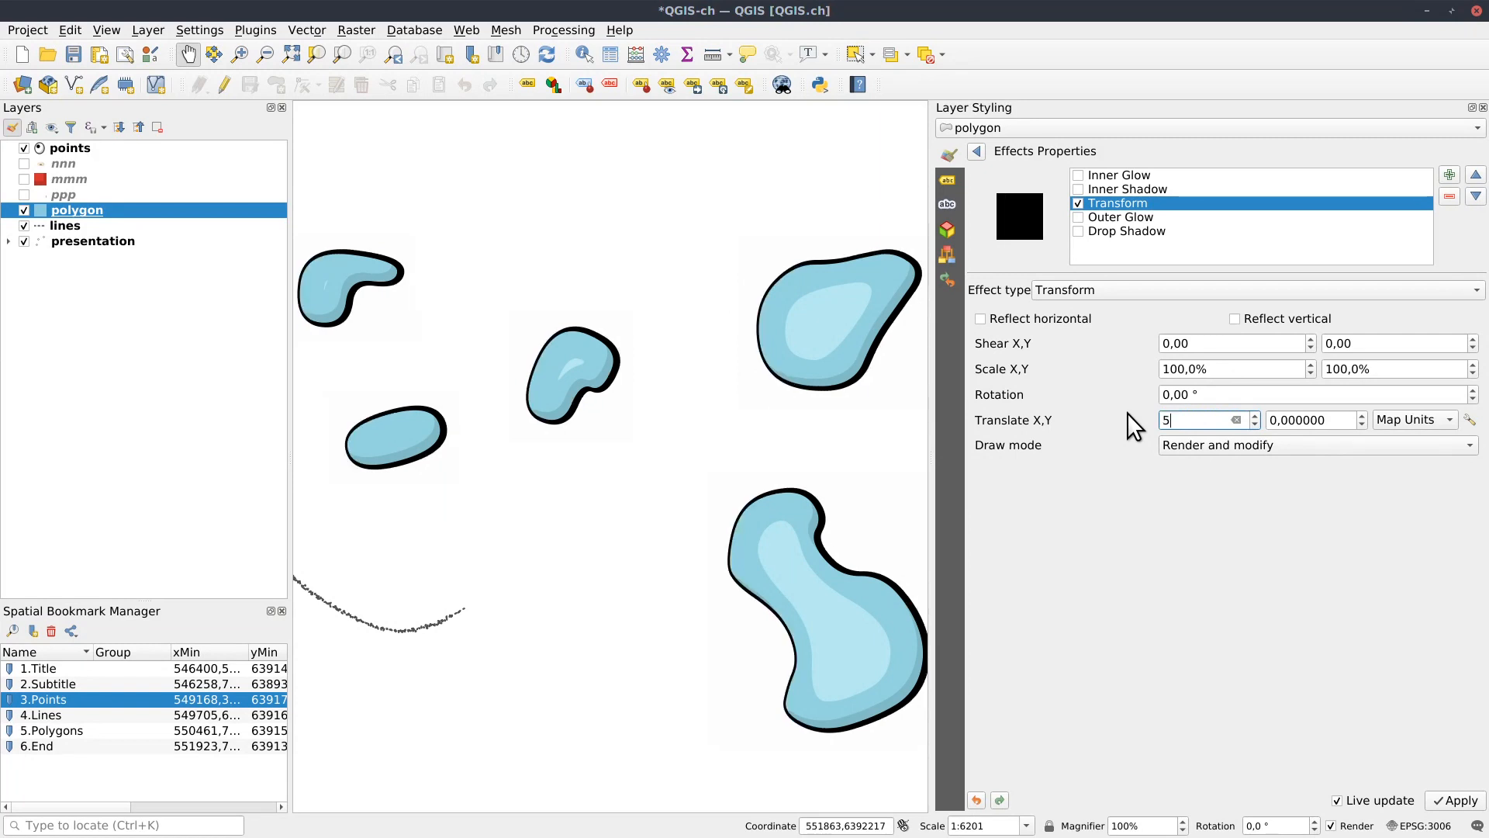
key("Tab")
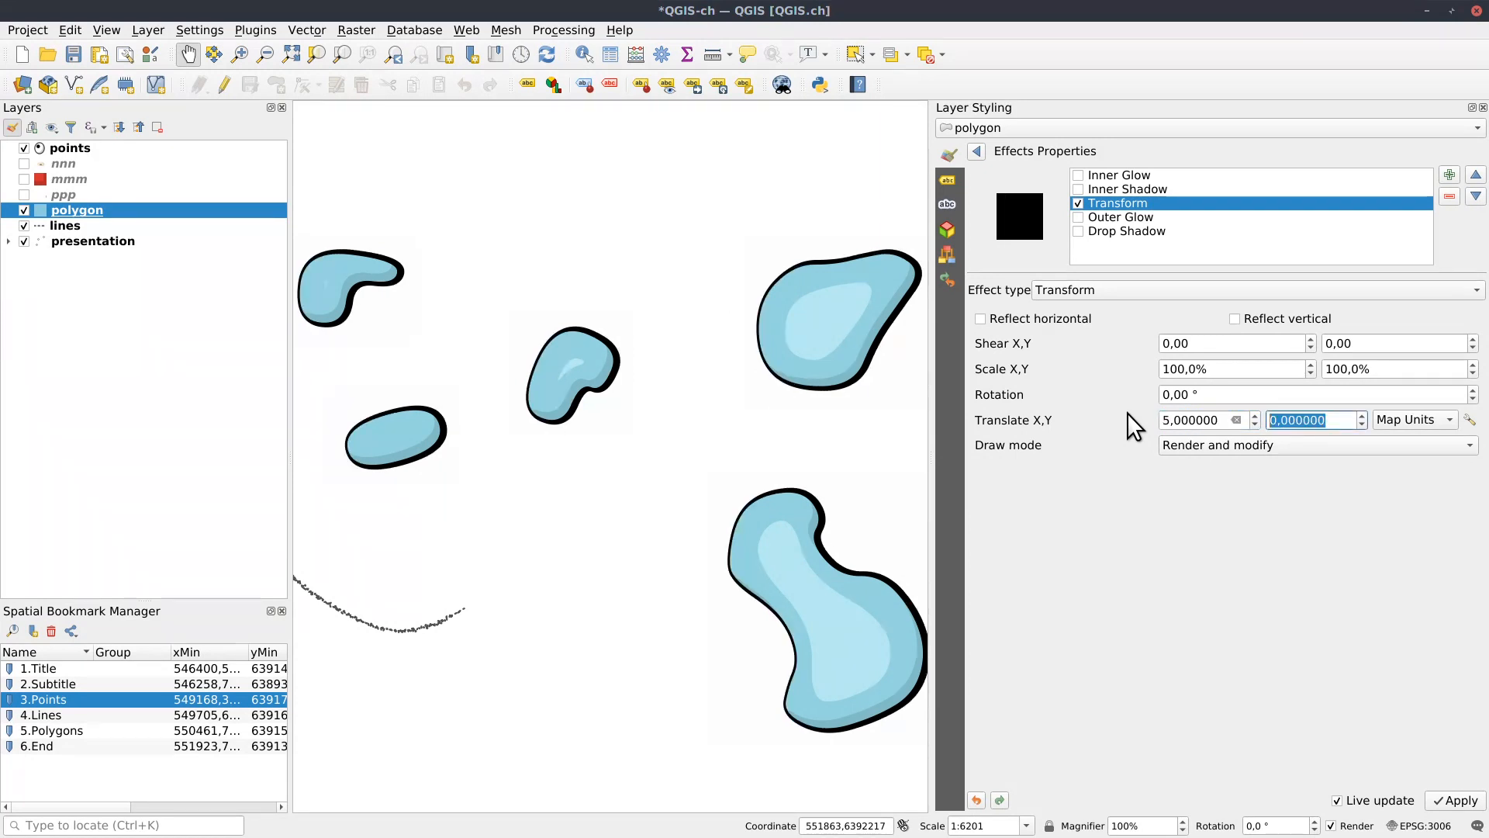
type("5")
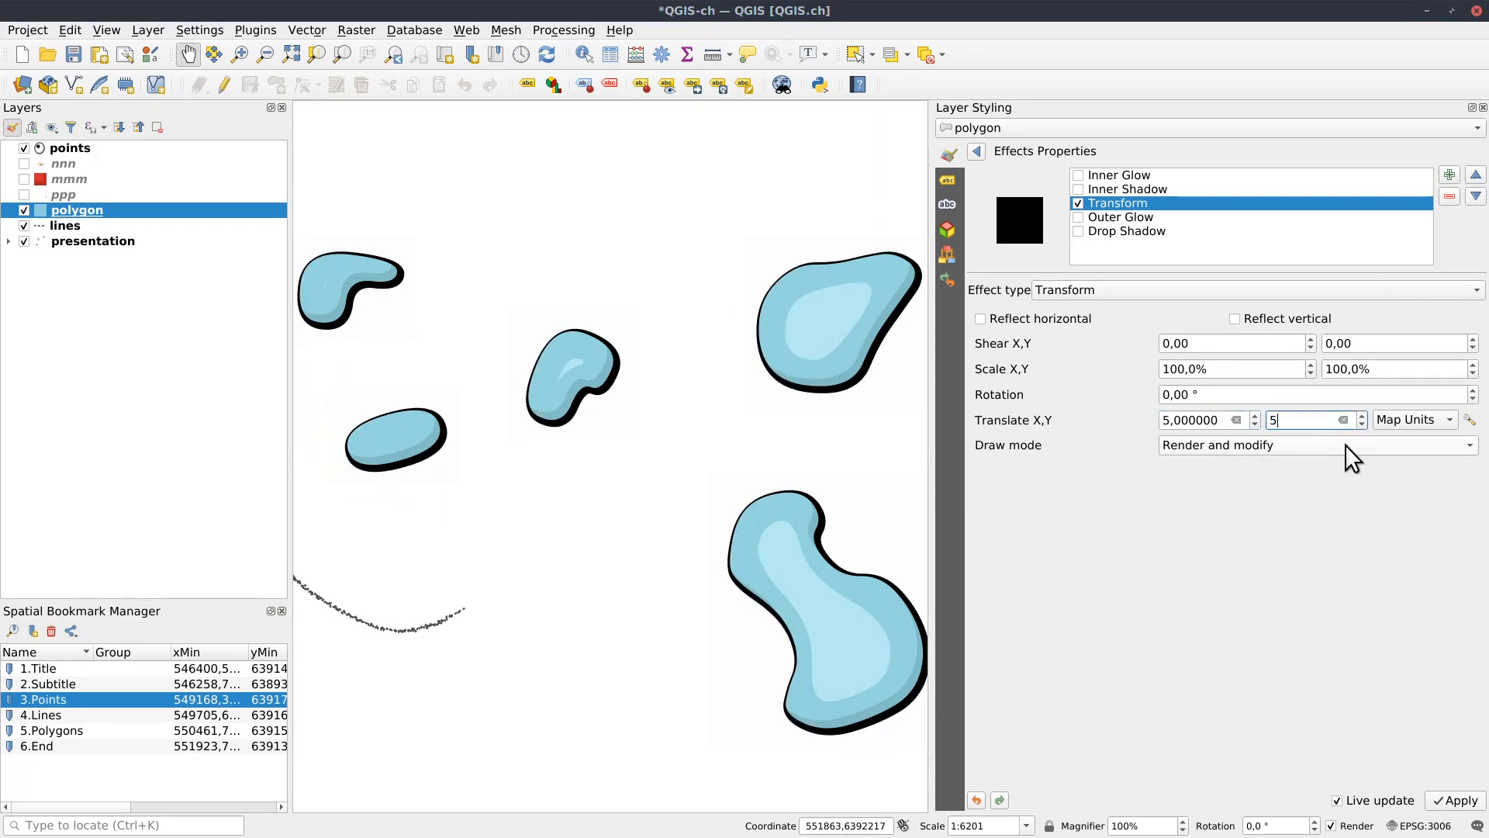
left_click(1284, 568)
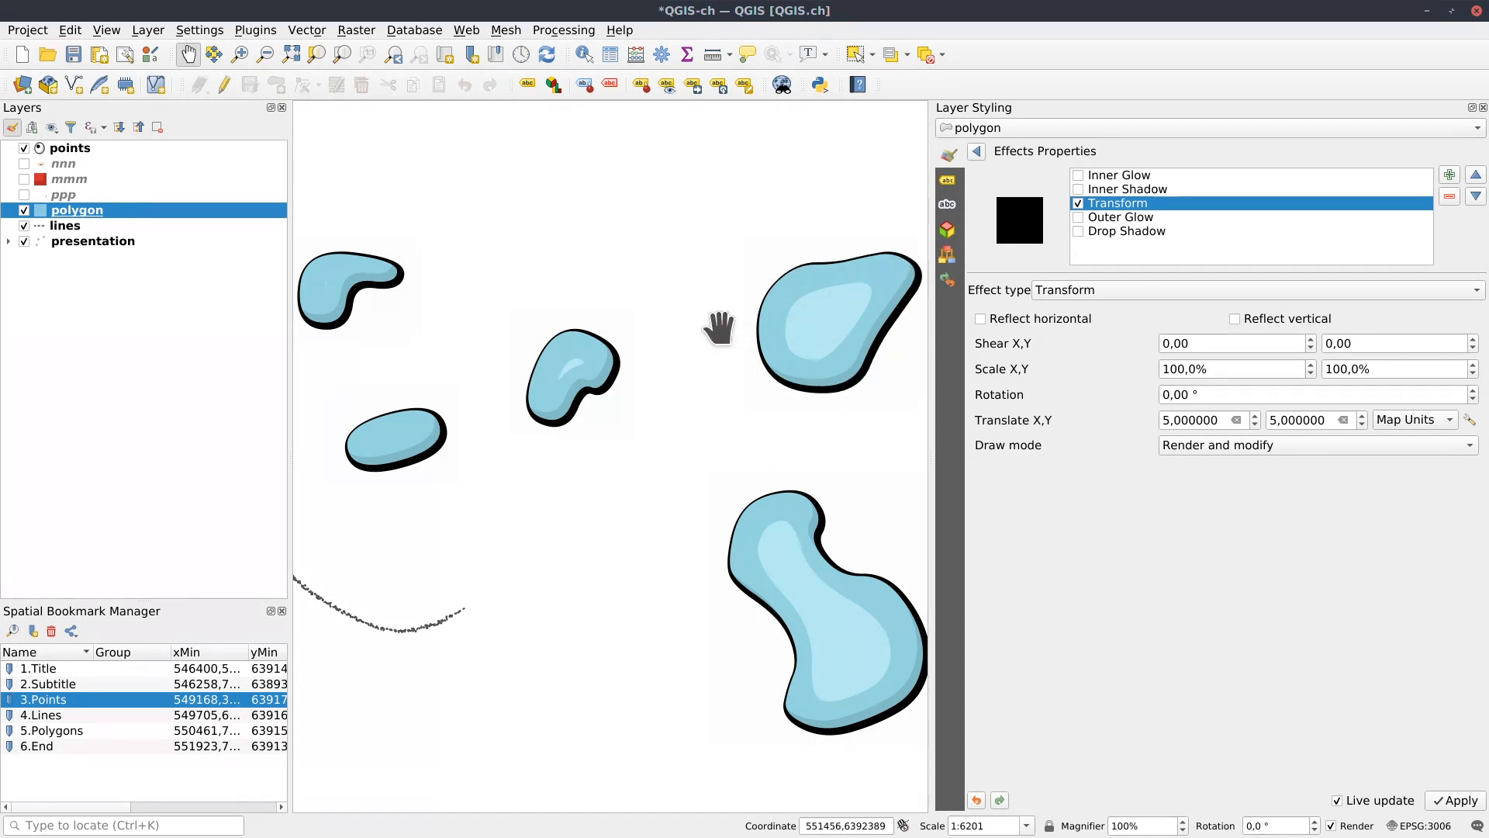
left_click_drag(605, 485, 602, 469)
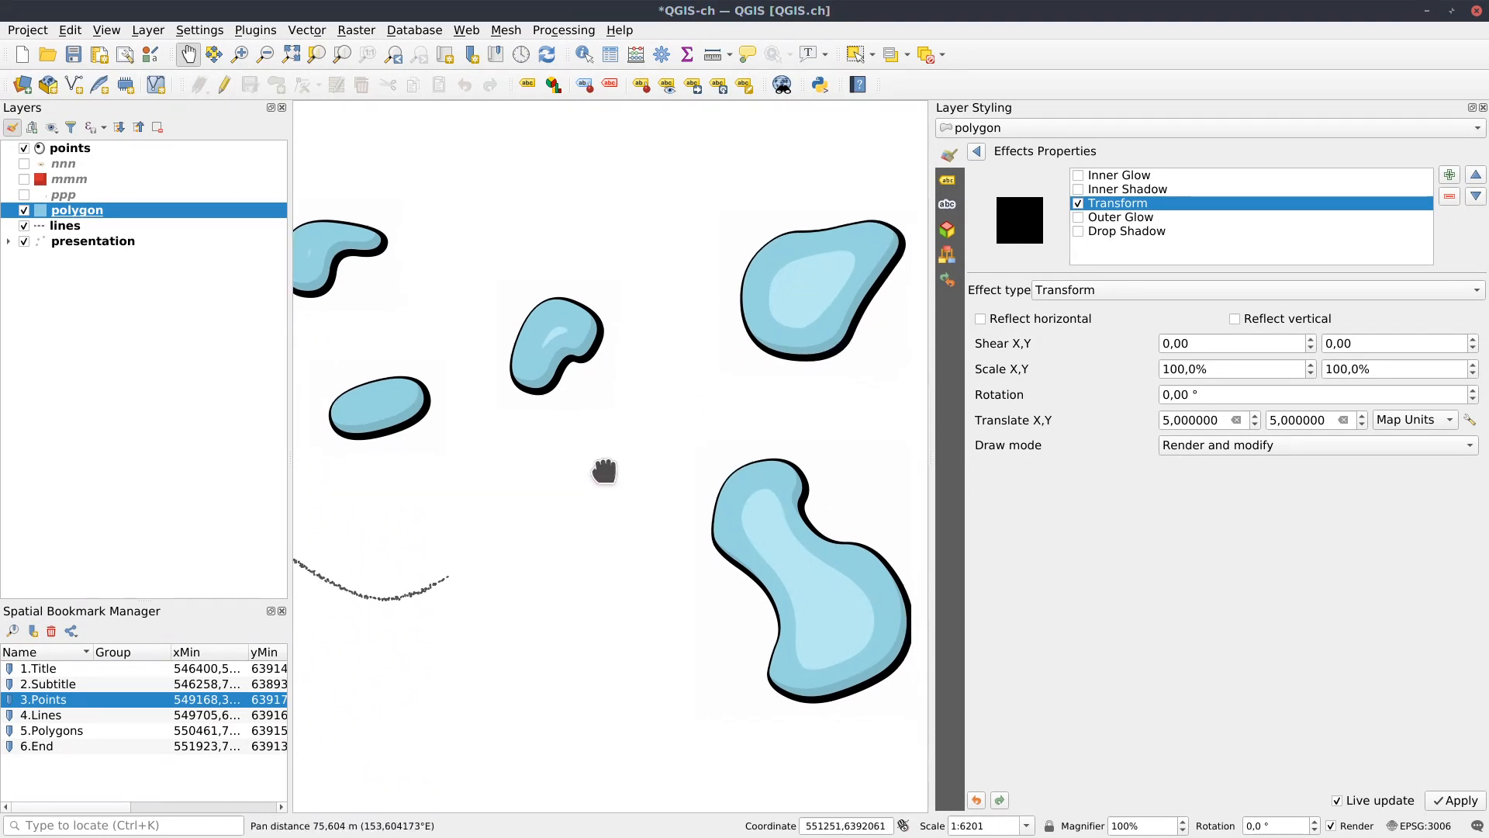
left_click(975, 152)
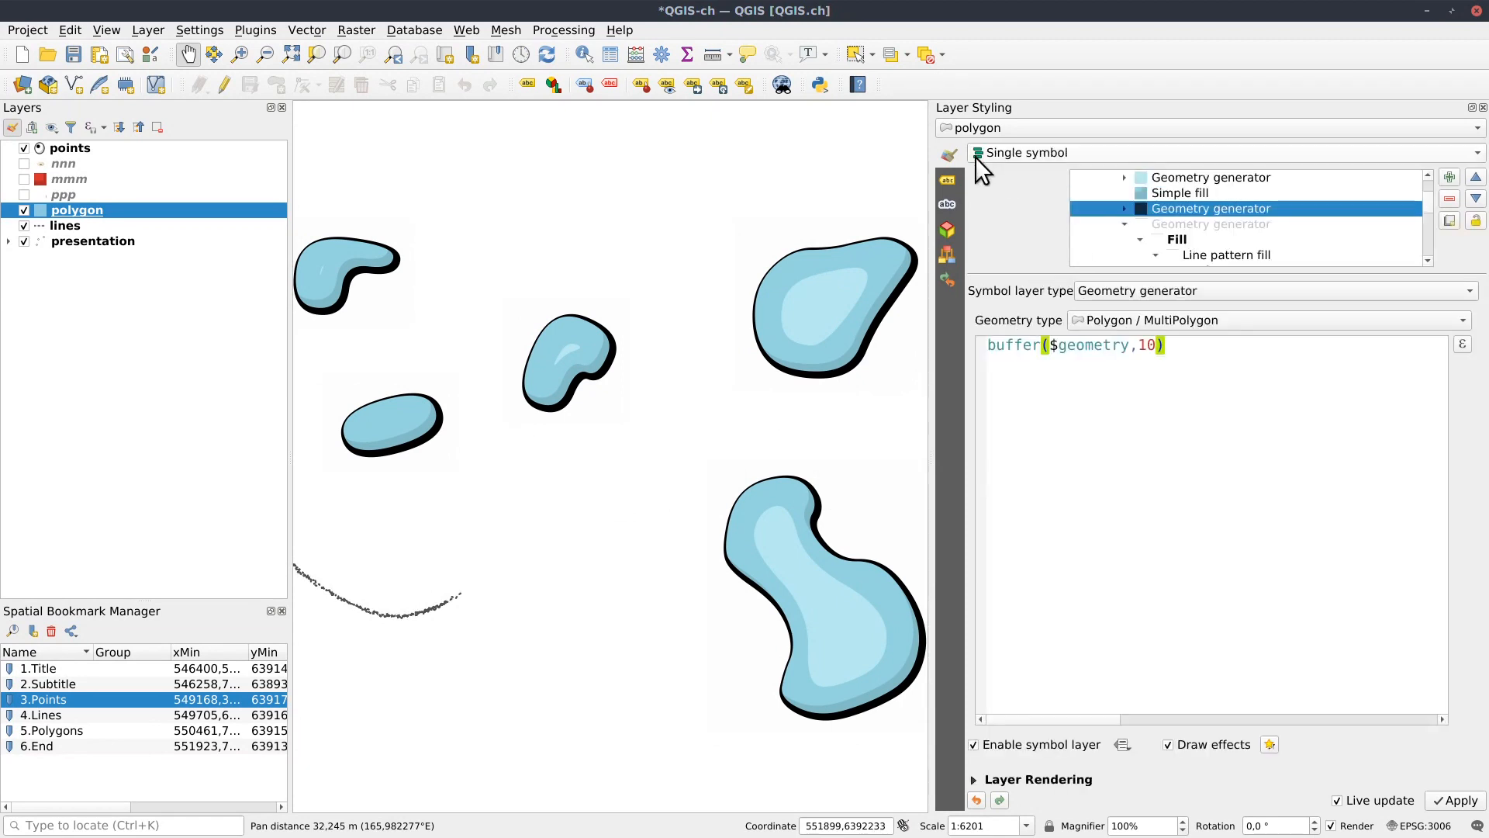
Review the Transform effect of the buffer($geometry,50) geometry generator and enable that symbol layer.
left_click(1173, 224)
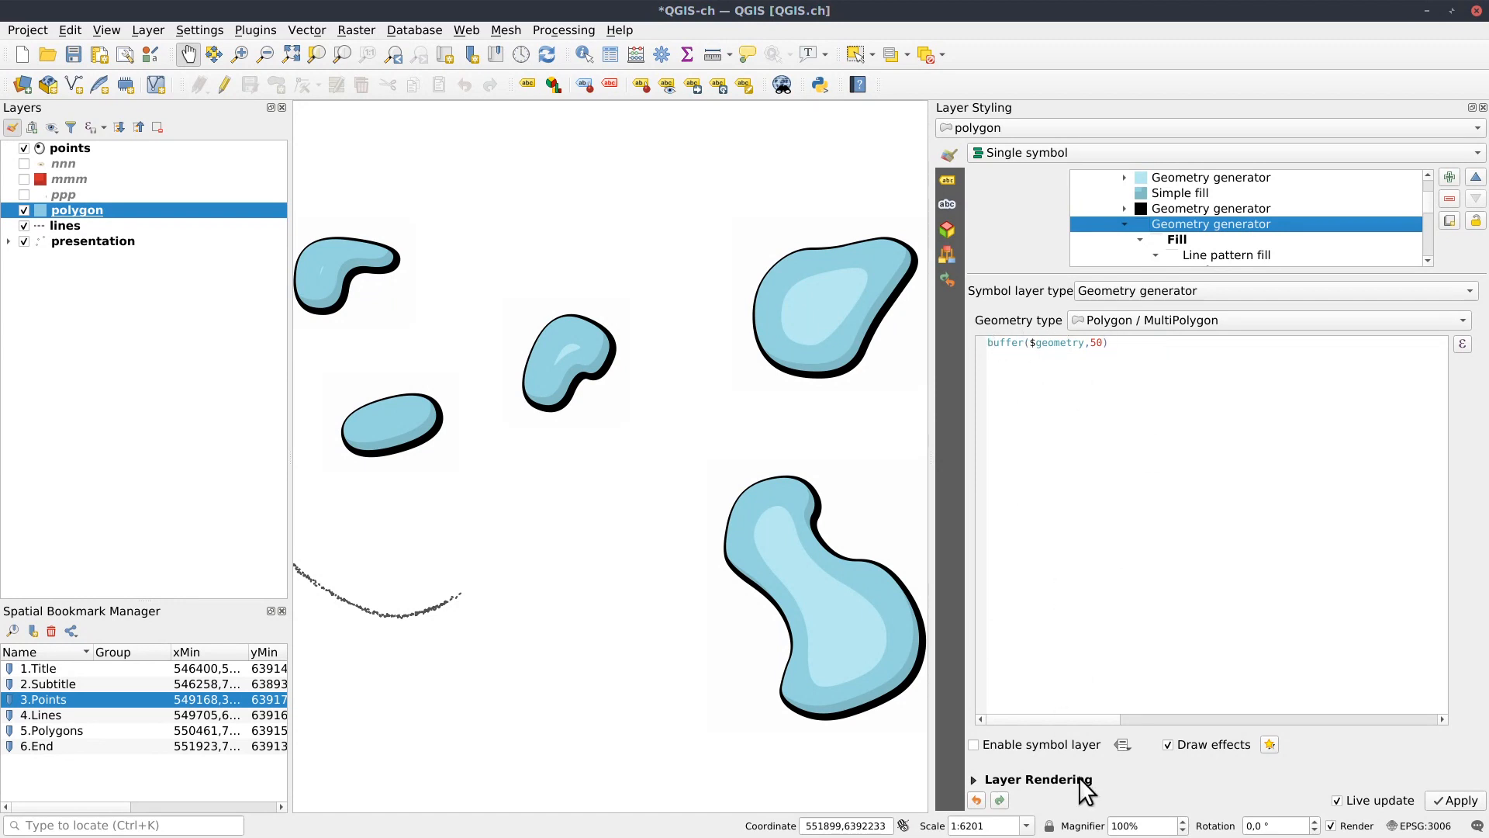
left_click(1271, 746)
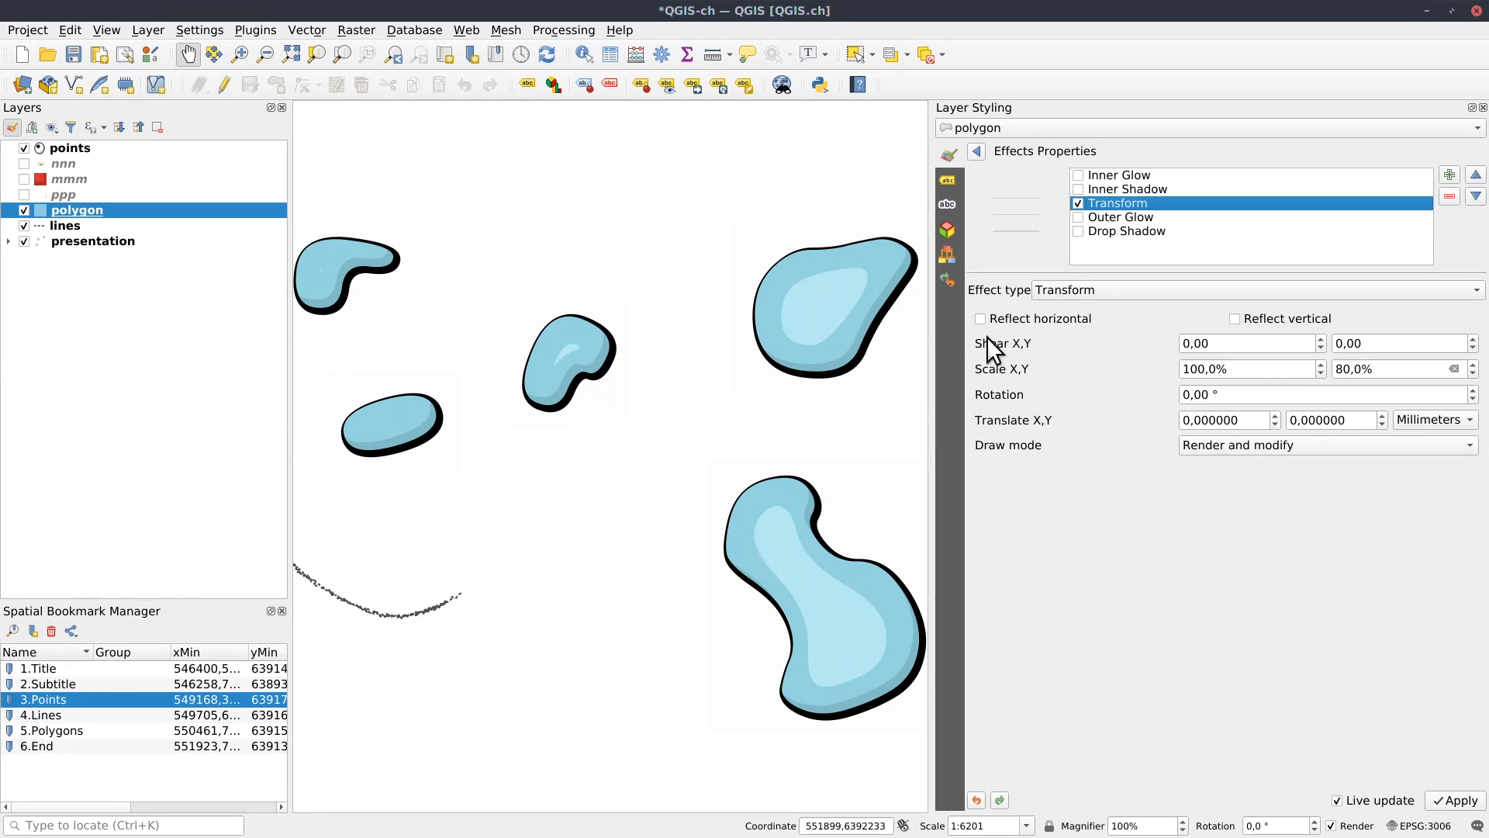
left_click(976, 151)
left_click(975, 744)
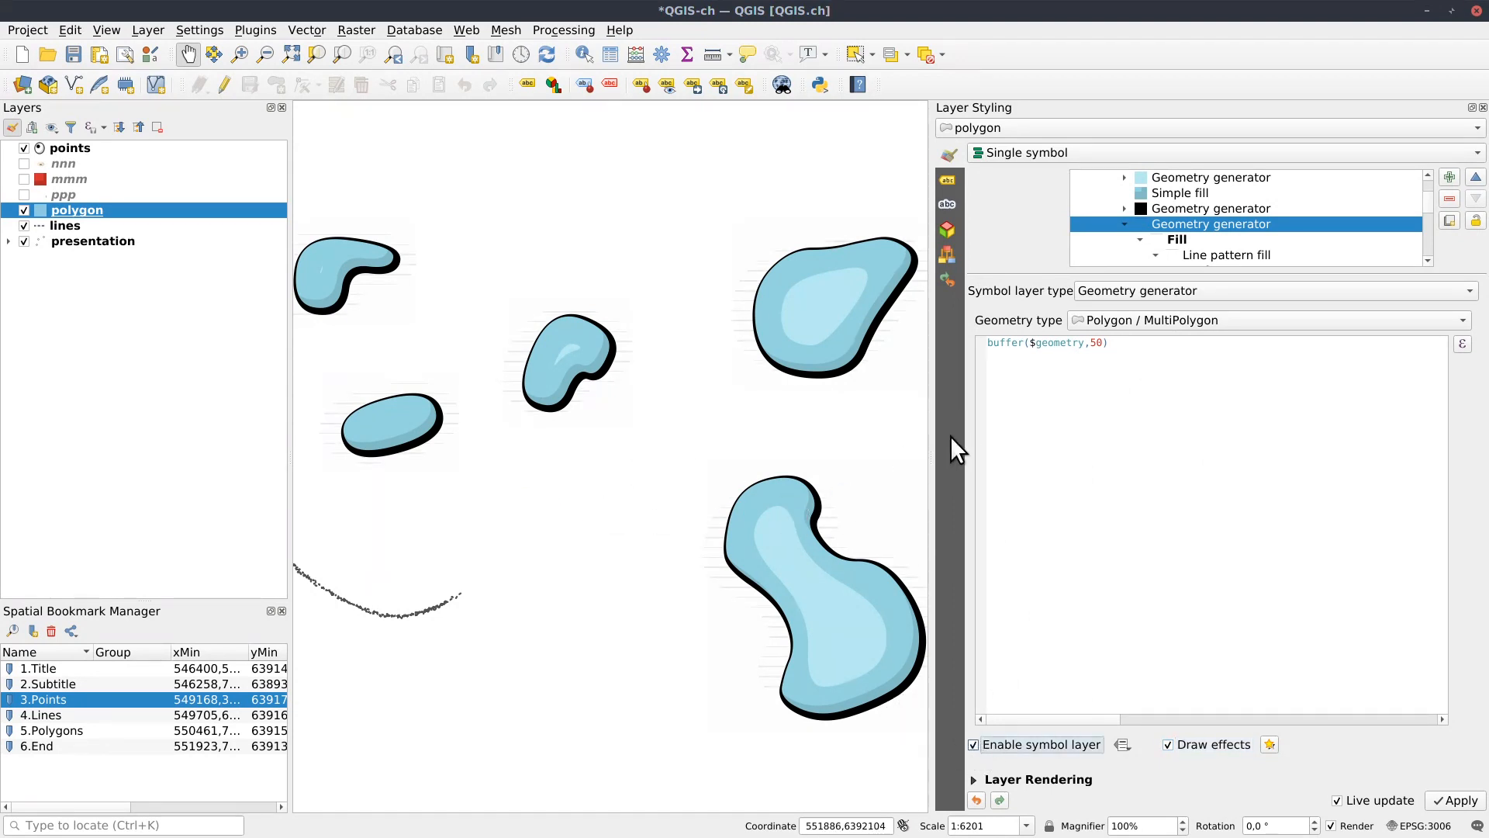
Temporarily add a simple fill to the buffer($geometry,50) generator's fill to show the buffered area, then remove it.
left_click(1221, 254)
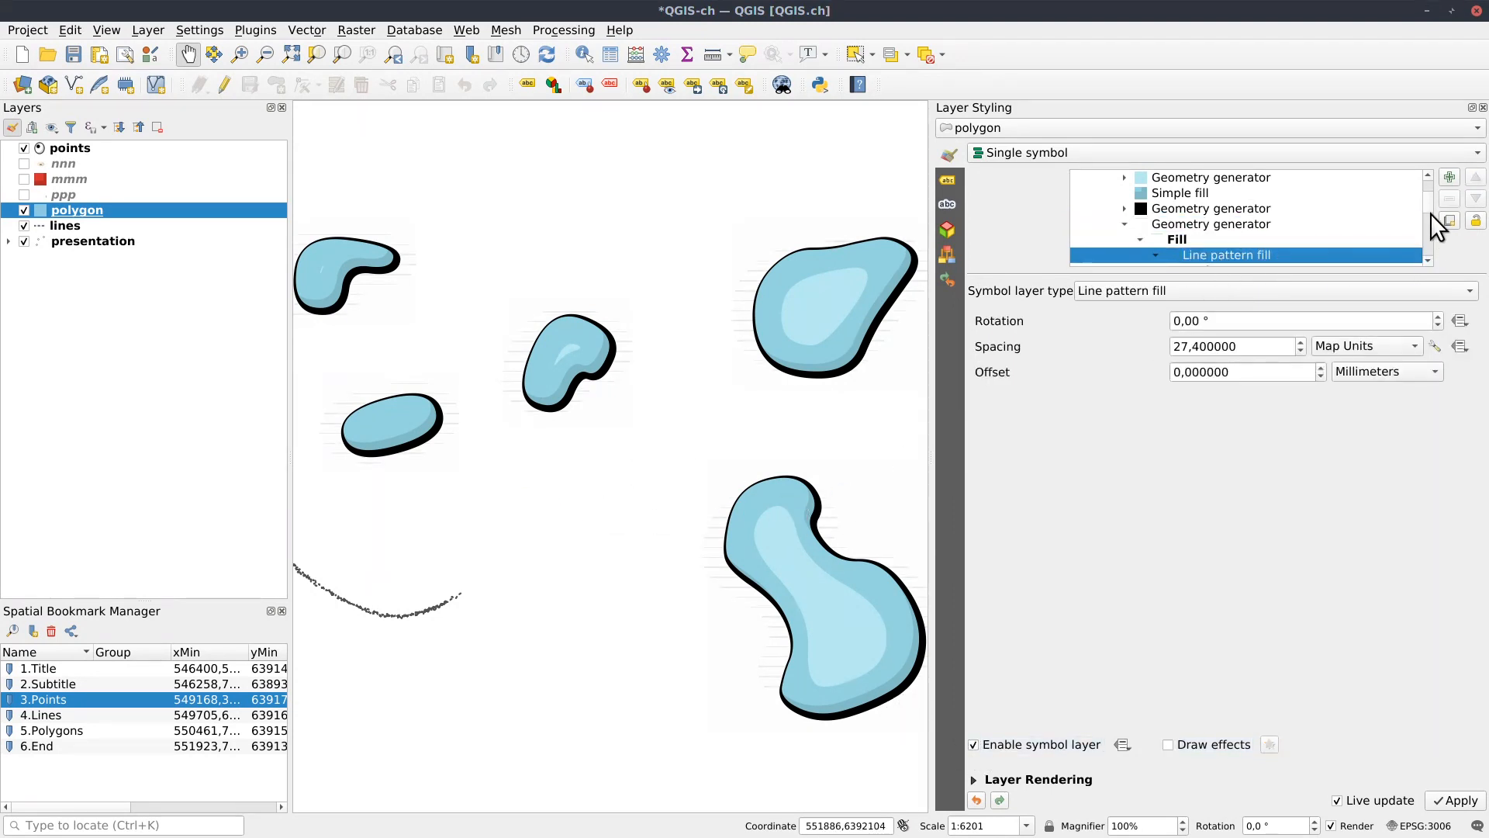
scroll(1430, 209, "down", 3)
scroll(1430, 213, "up", 1)
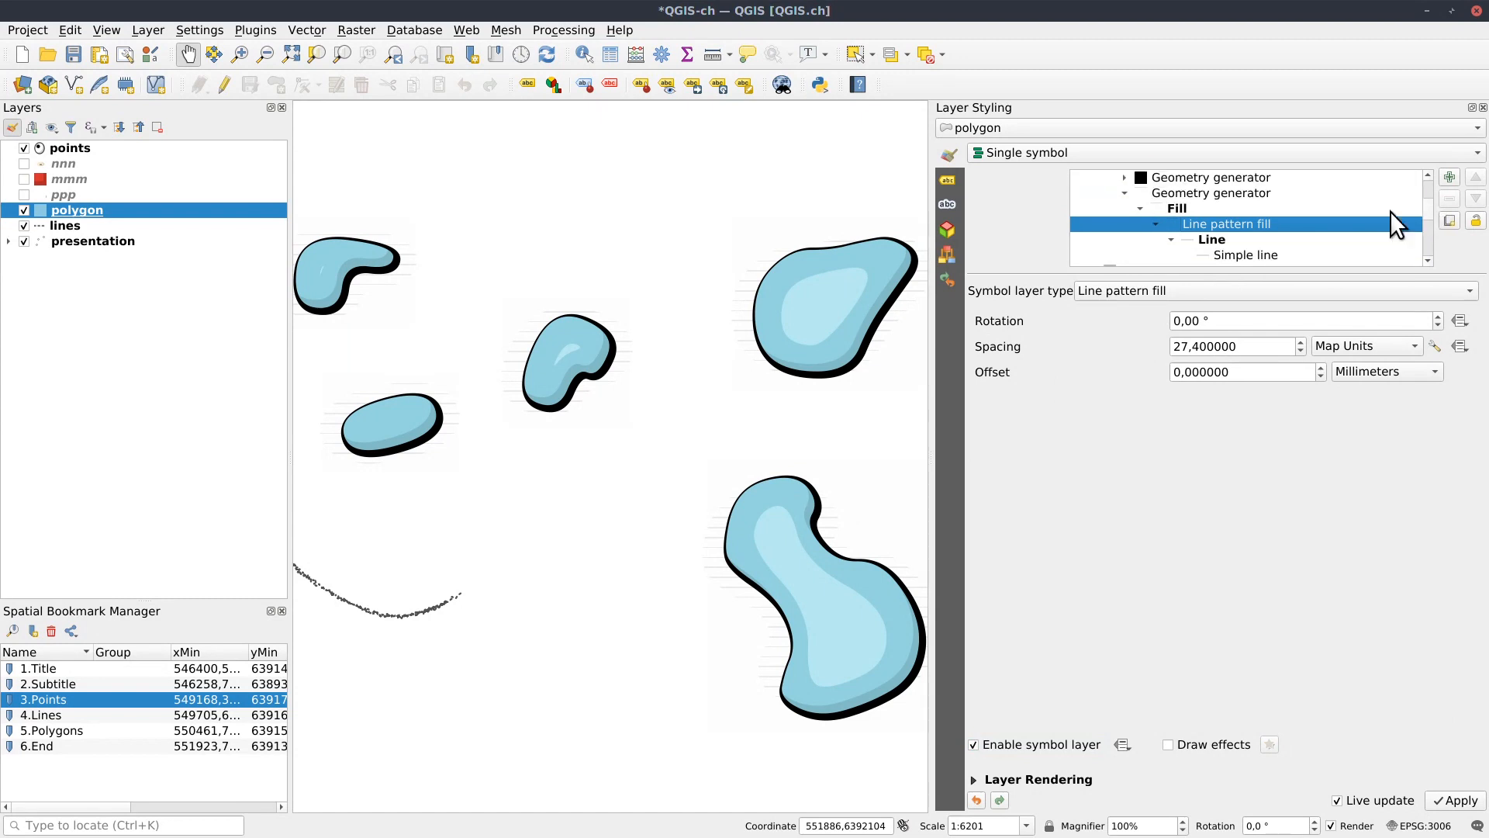
left_click(1449, 179)
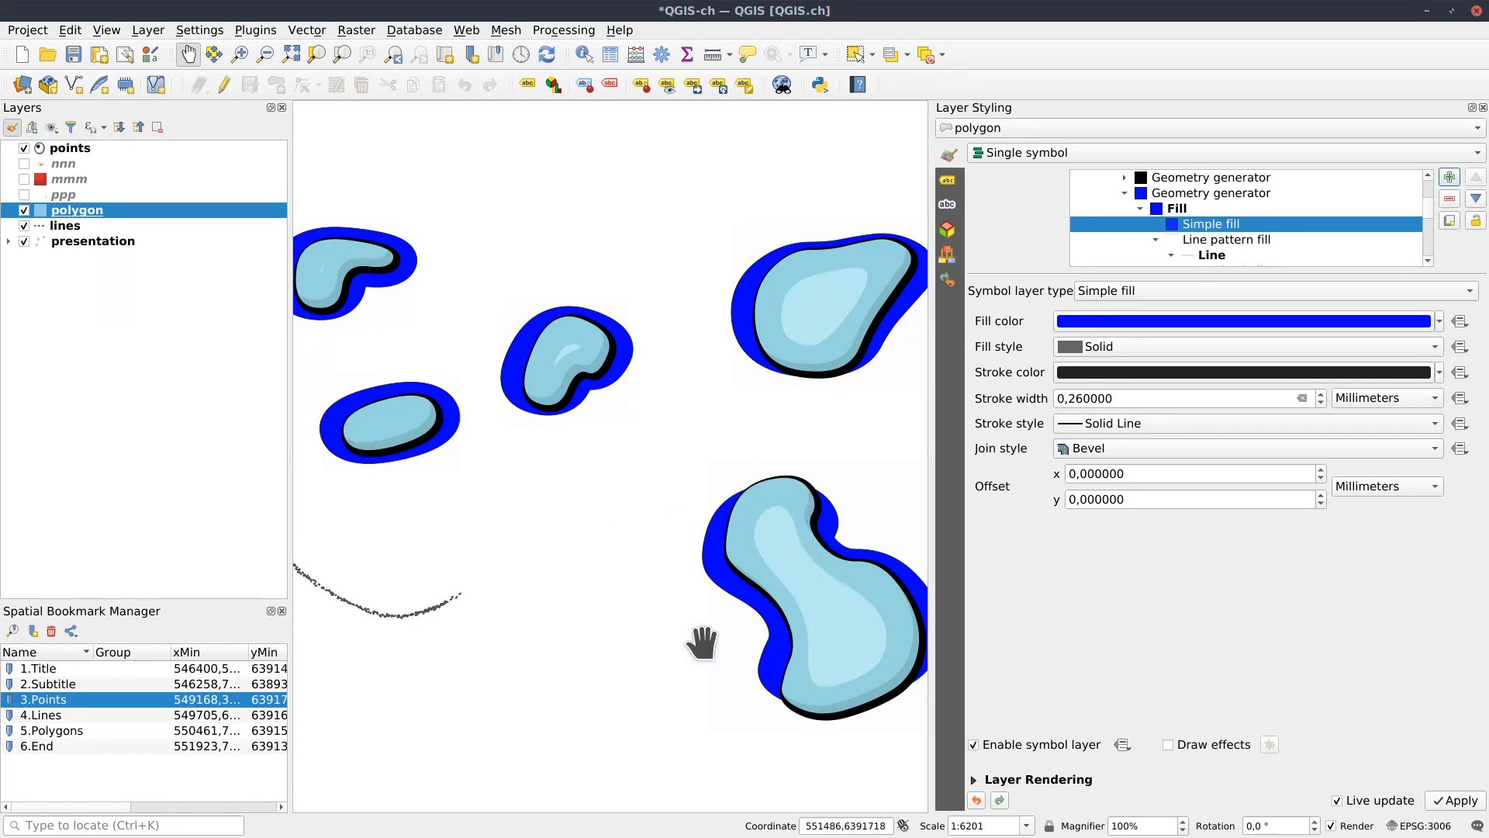
left_click_drag(594, 656, 594, 607)
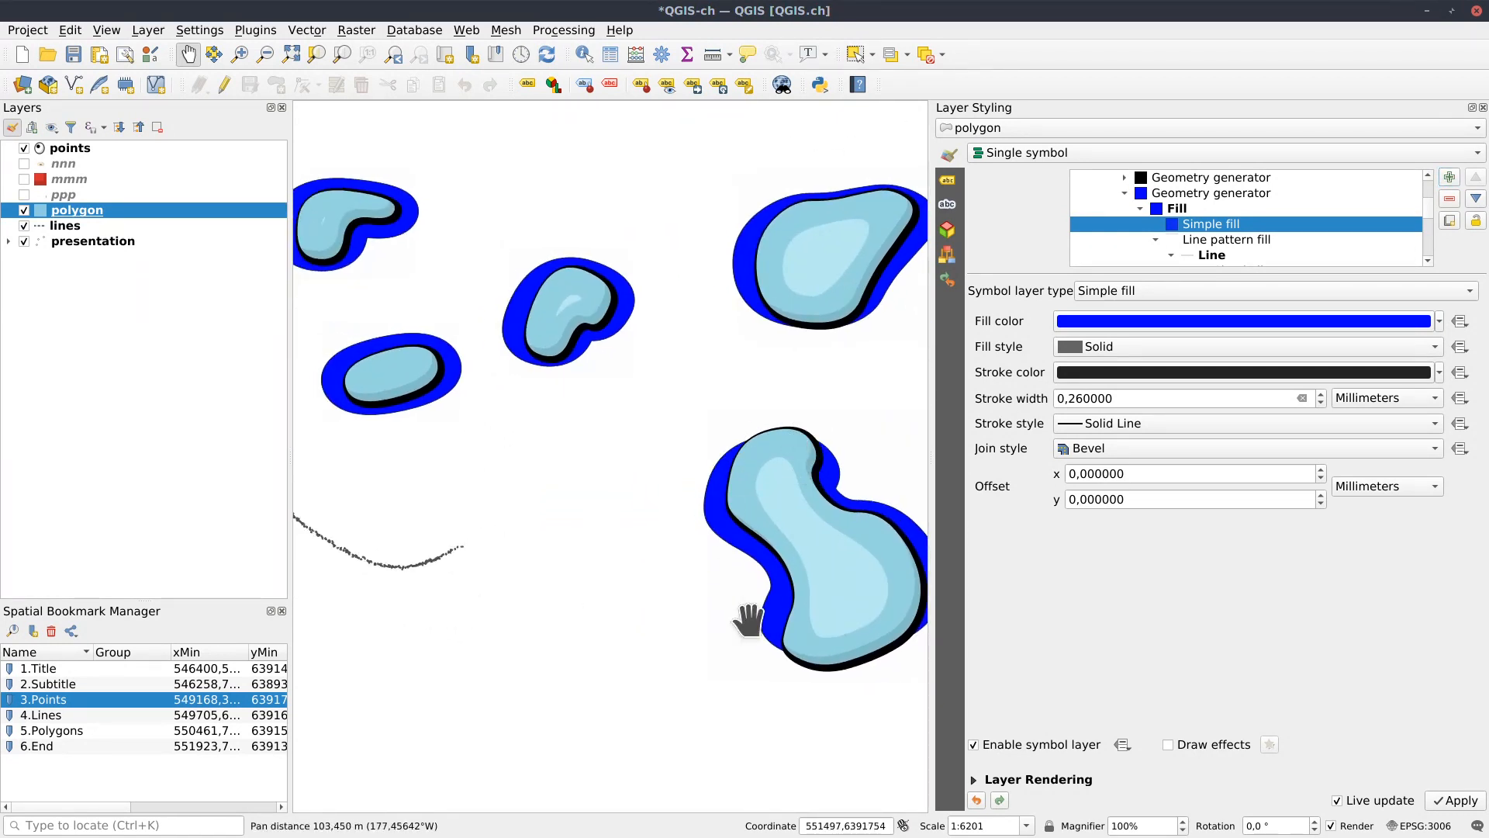
left_click_drag(549, 547, 634, 551)
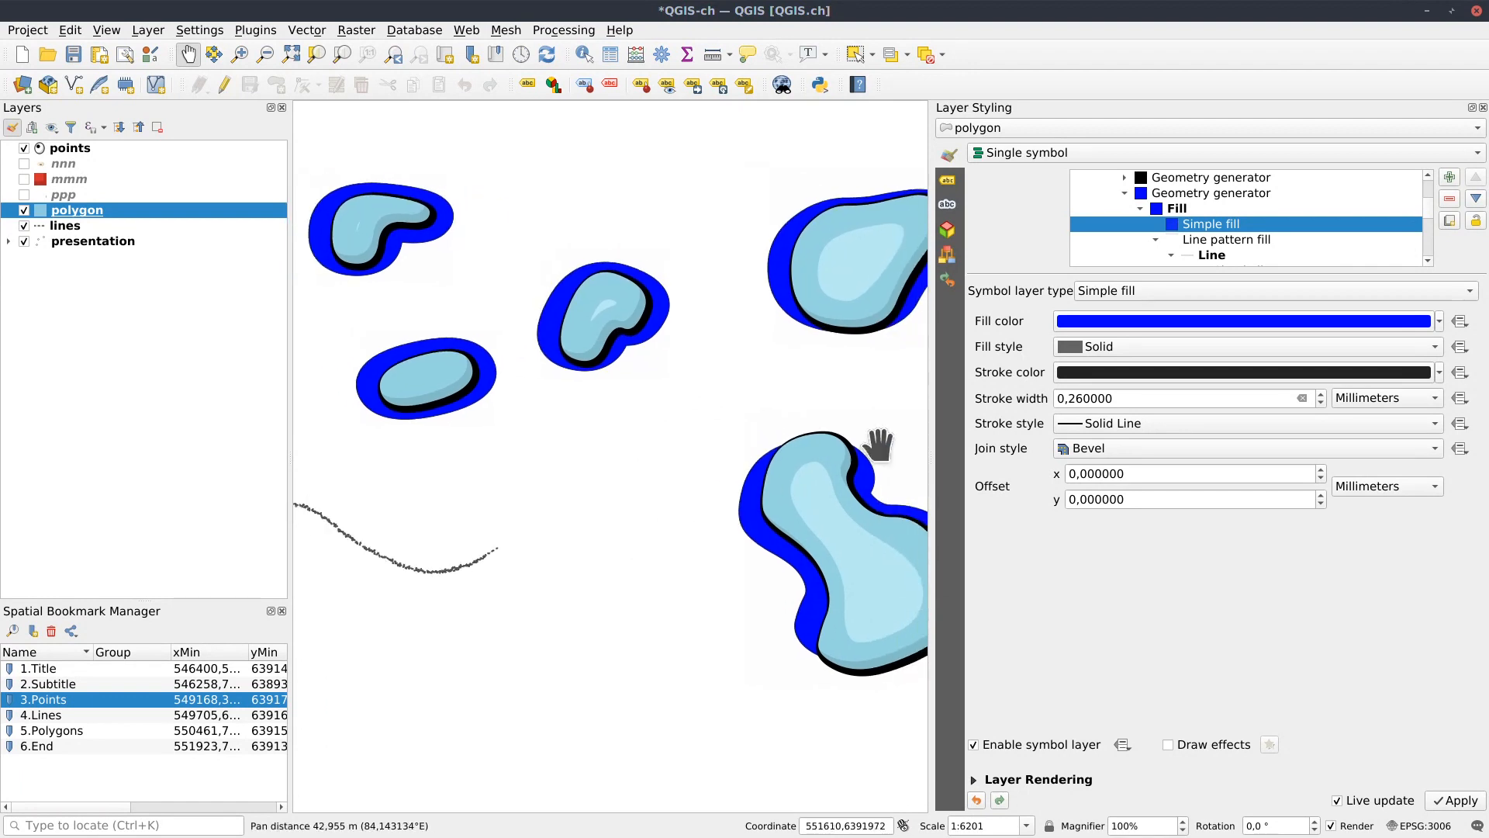
left_click(1449, 199)
left_click_drag(670, 442, 618, 455)
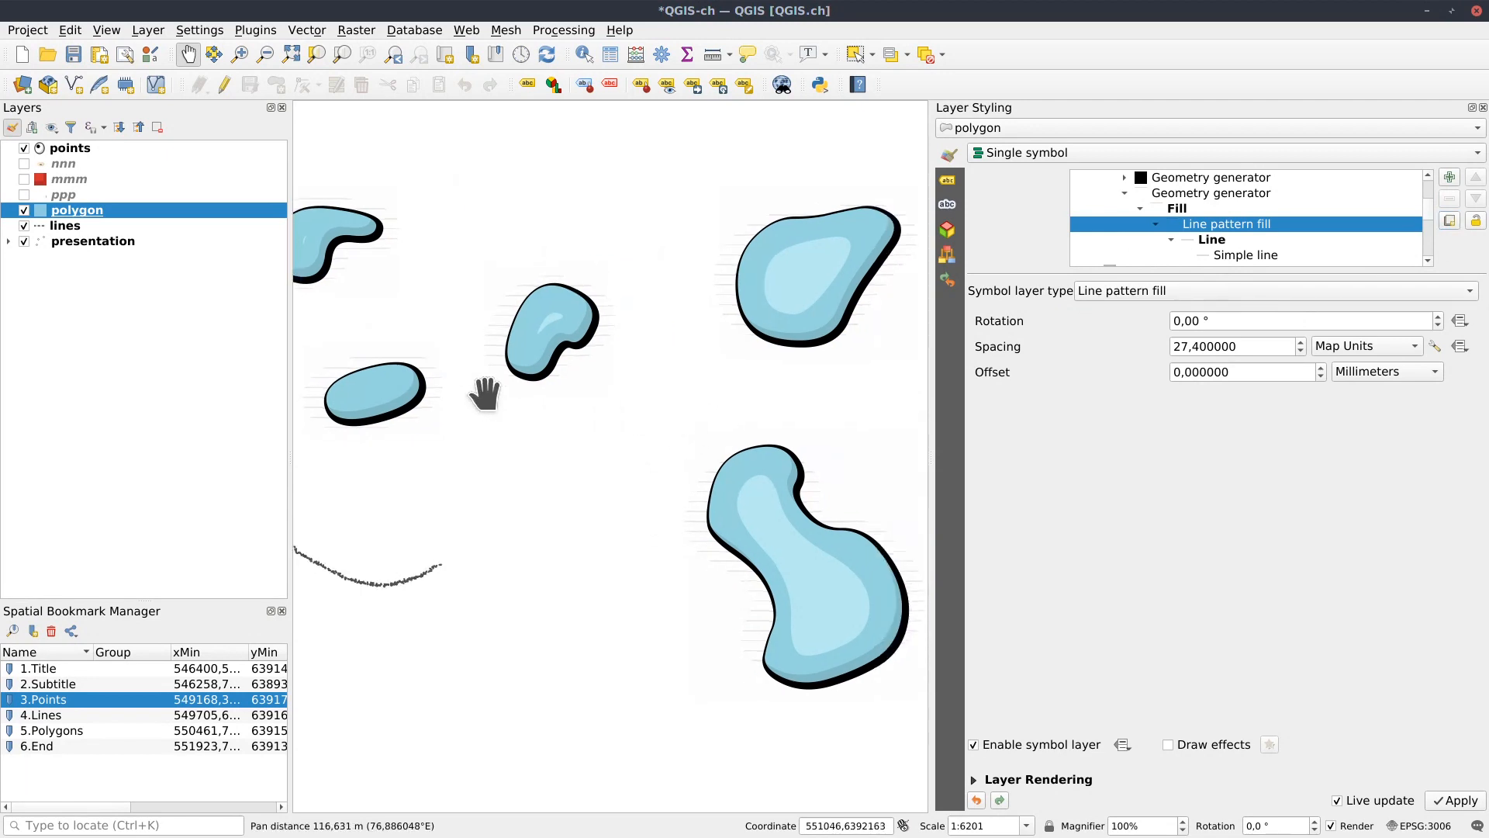
Set the stroke width of the line pattern's simple line to 0.86 map units.
left_click(1262, 255)
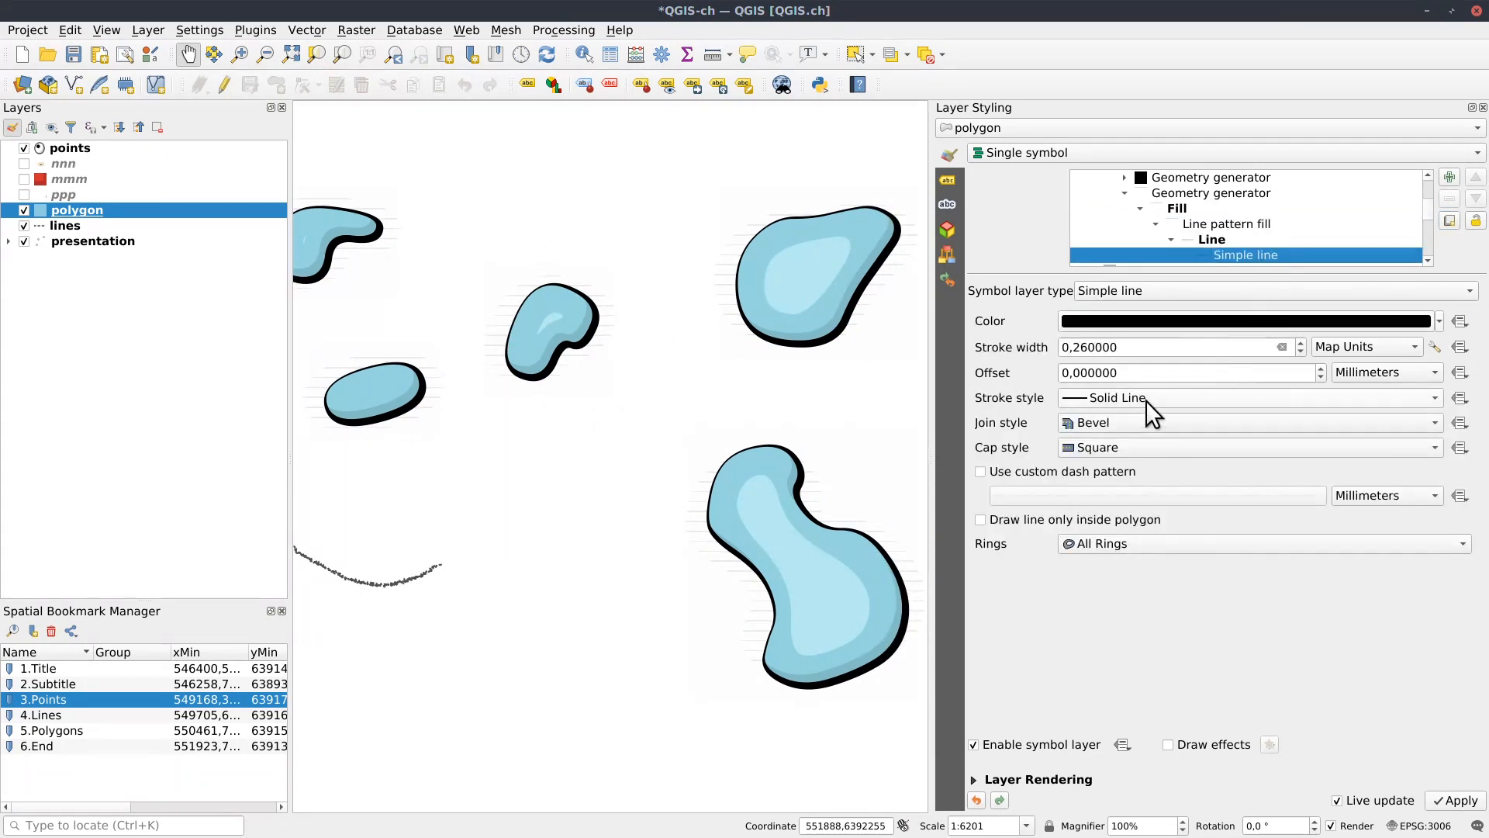
scroll(1156, 347, "up", 3)
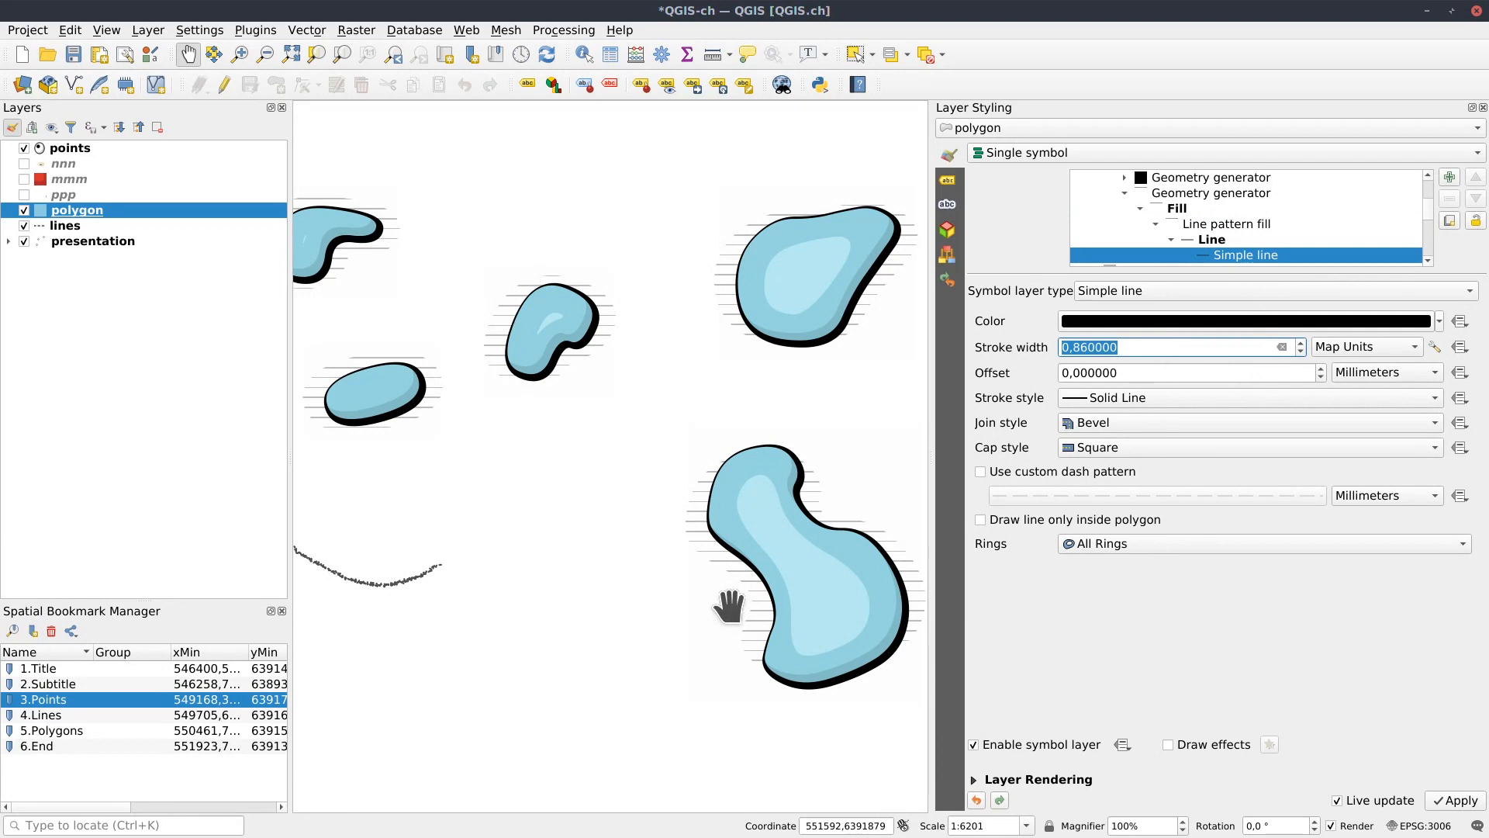
left_click_drag(696, 615, 661, 596)
left_click_drag(542, 589, 608, 608)
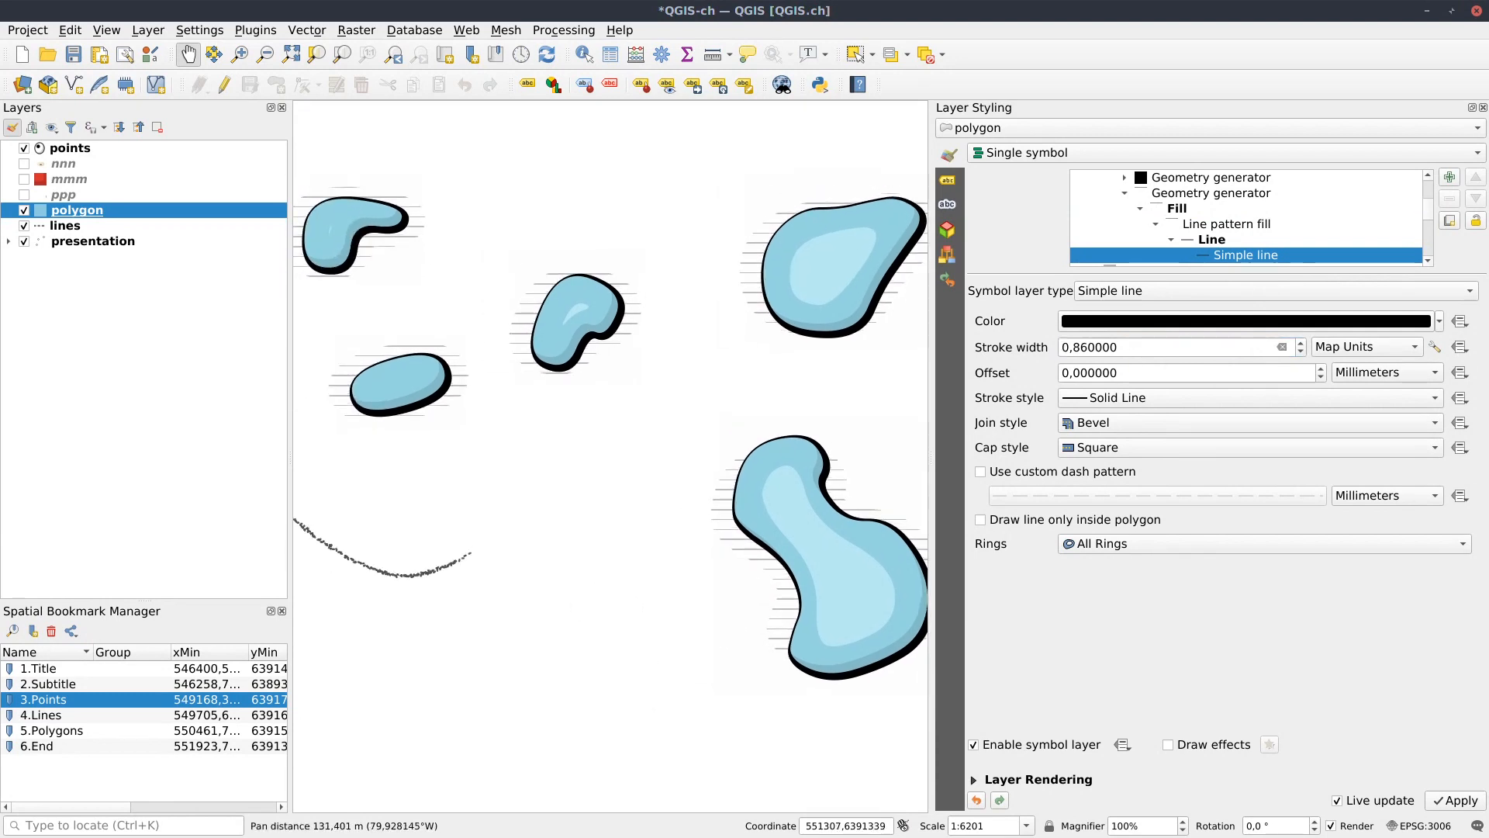
left_click_drag(639, 525, 658, 545)
left_click_drag(712, 605, 679, 601)
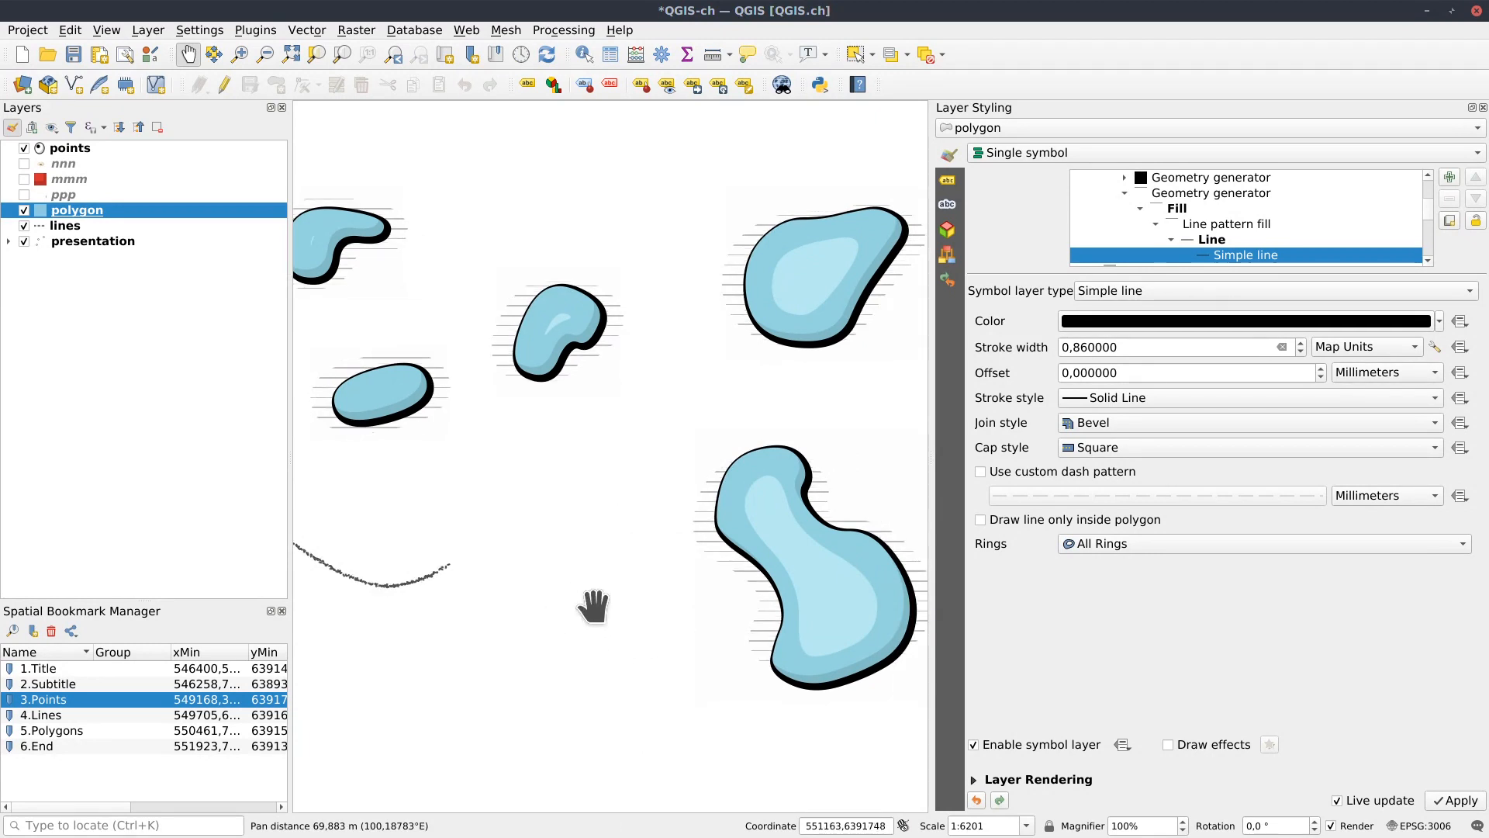
Show the cartoon face on the map by making the ppp, mmm and nnn layers visible.
left_click_drag(694, 654, 525, 751)
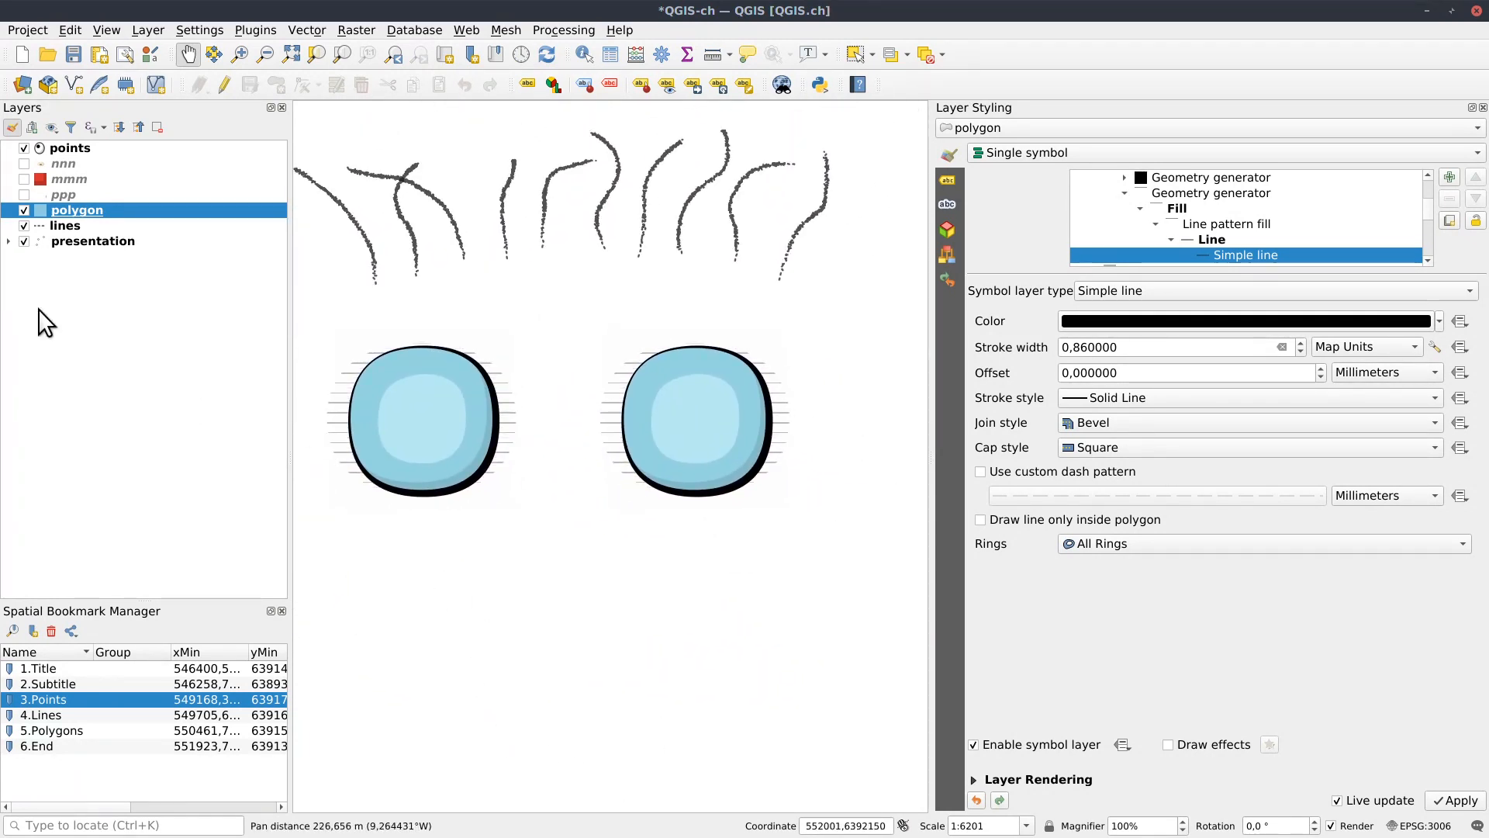
left_click(24, 195)
left_click(24, 179)
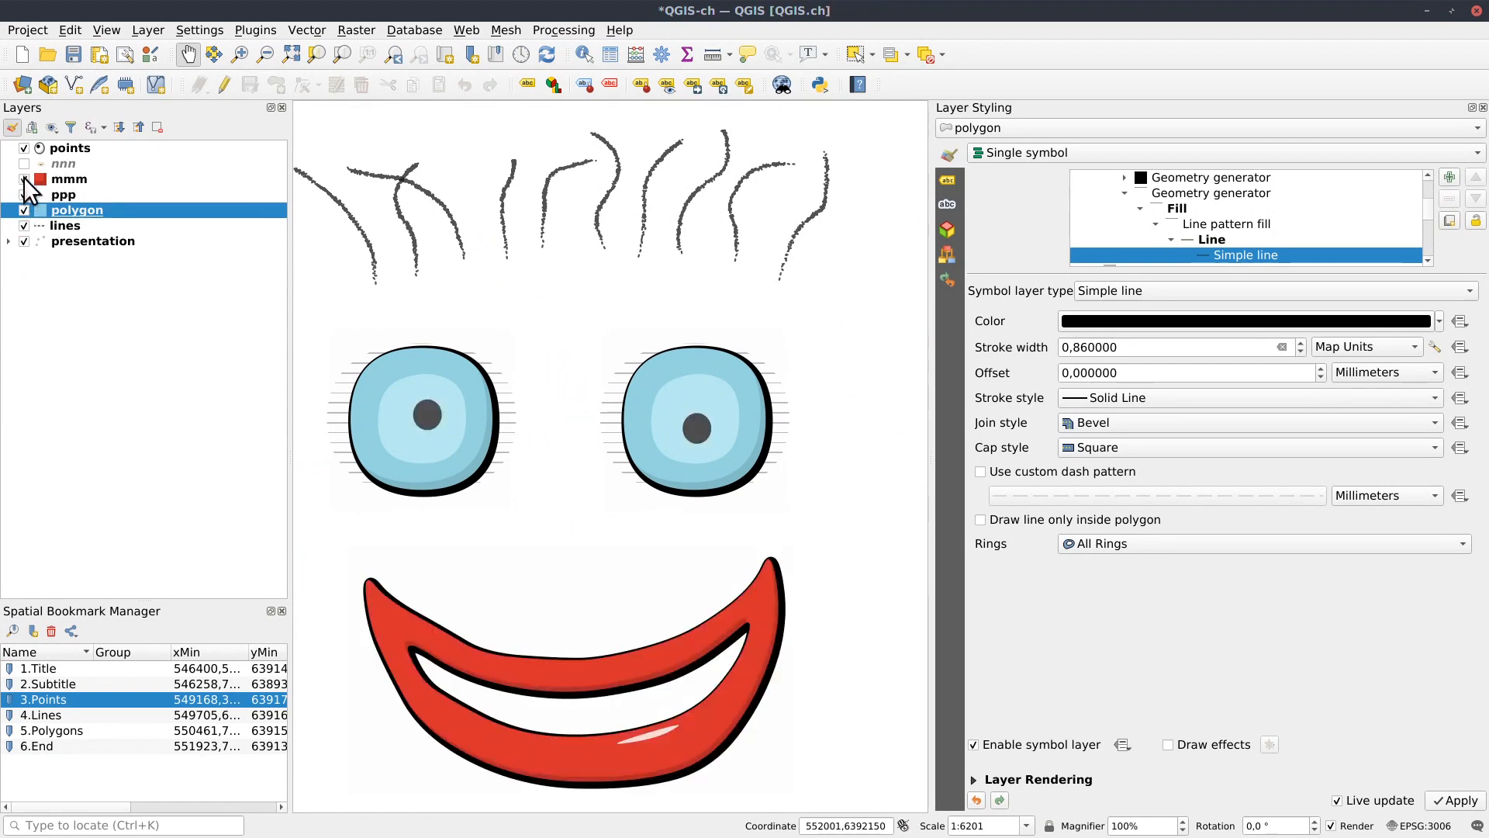
left_click(24, 163)
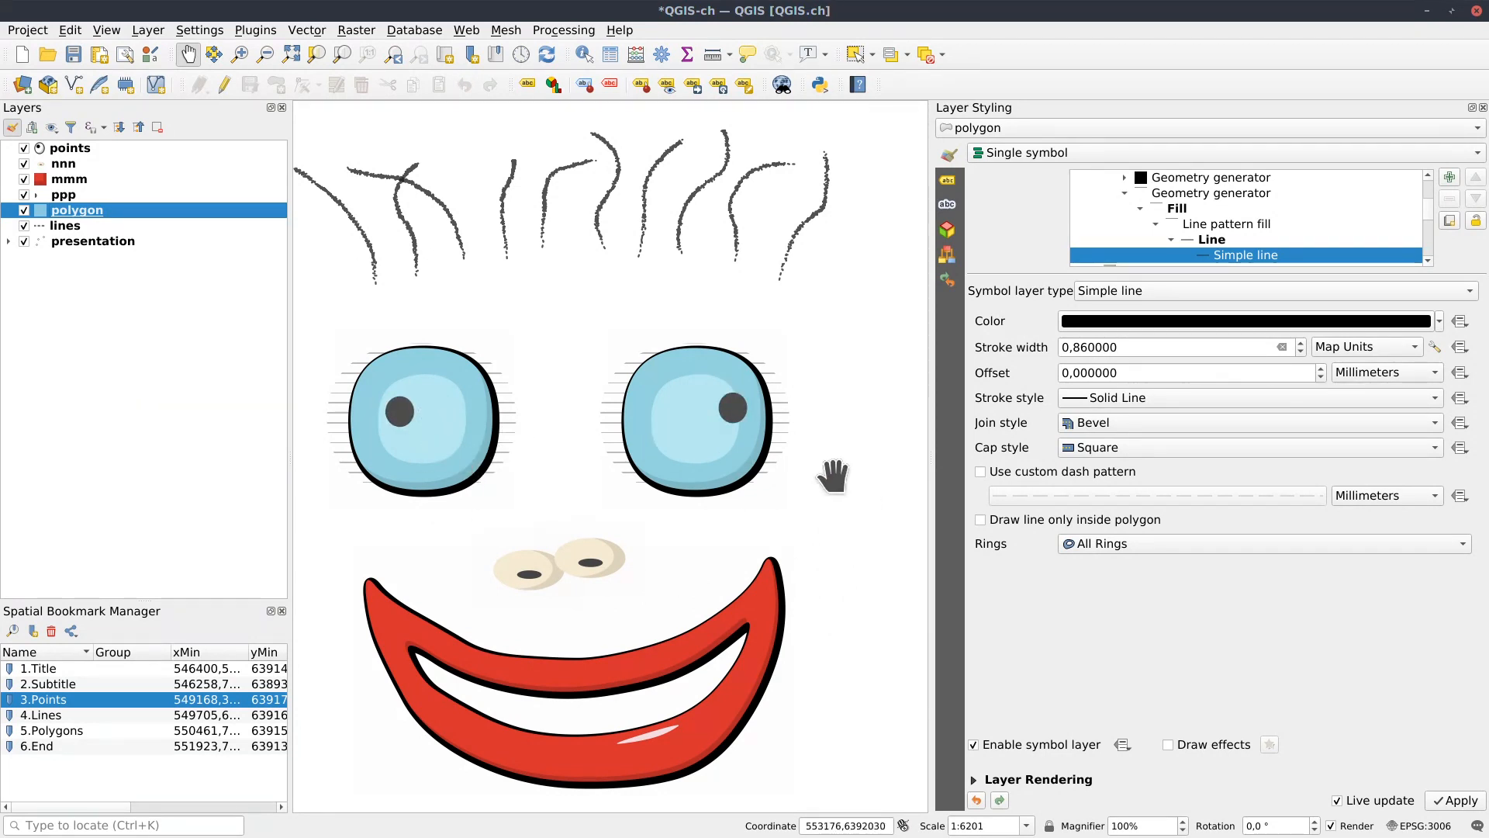
left_click_drag(687, 580, 708, 577)
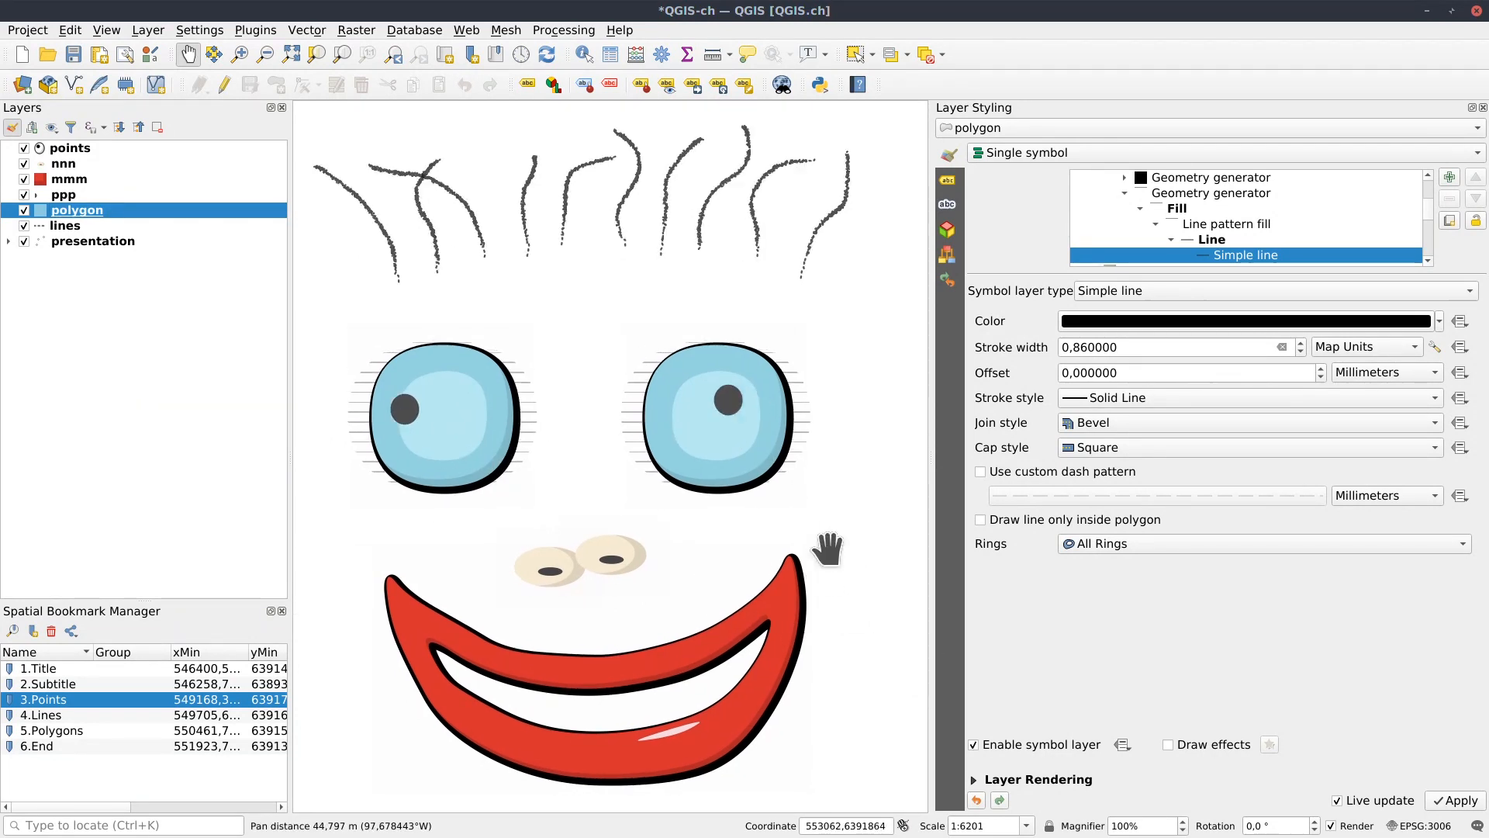